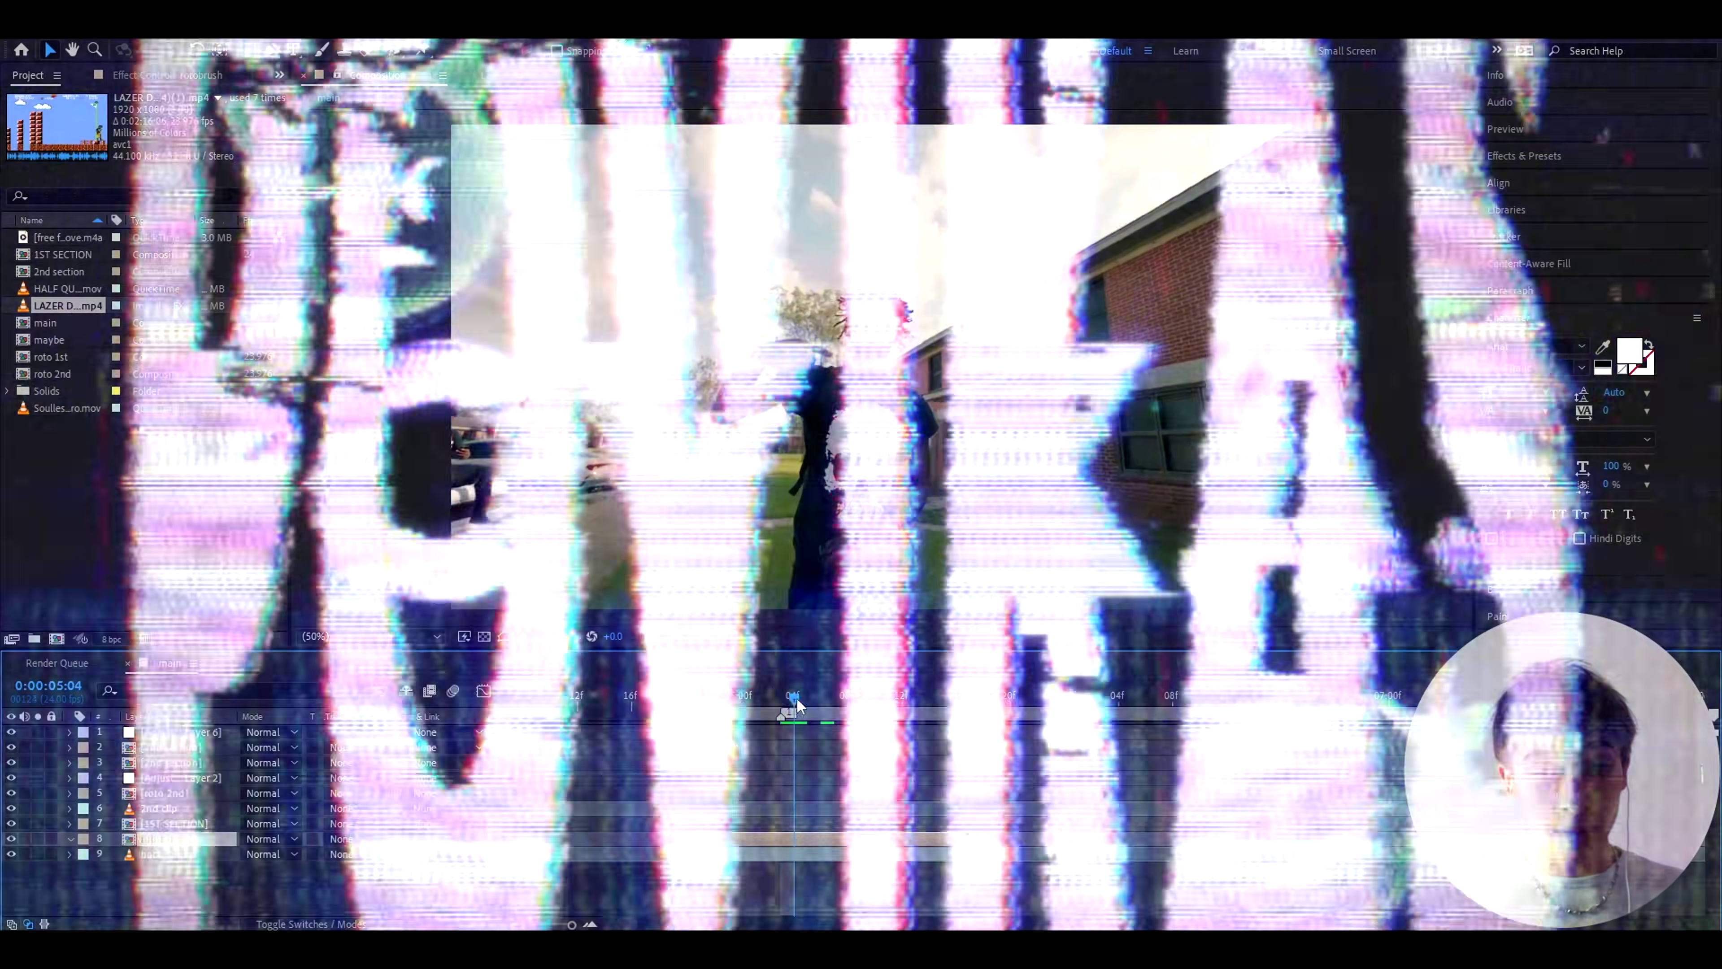
# Toggle the background layer's visibility off and back on to examine the rotobrushed subject by itself.
pyautogui.moveTo(797, 697); pyautogui.dragTo(773, 786)
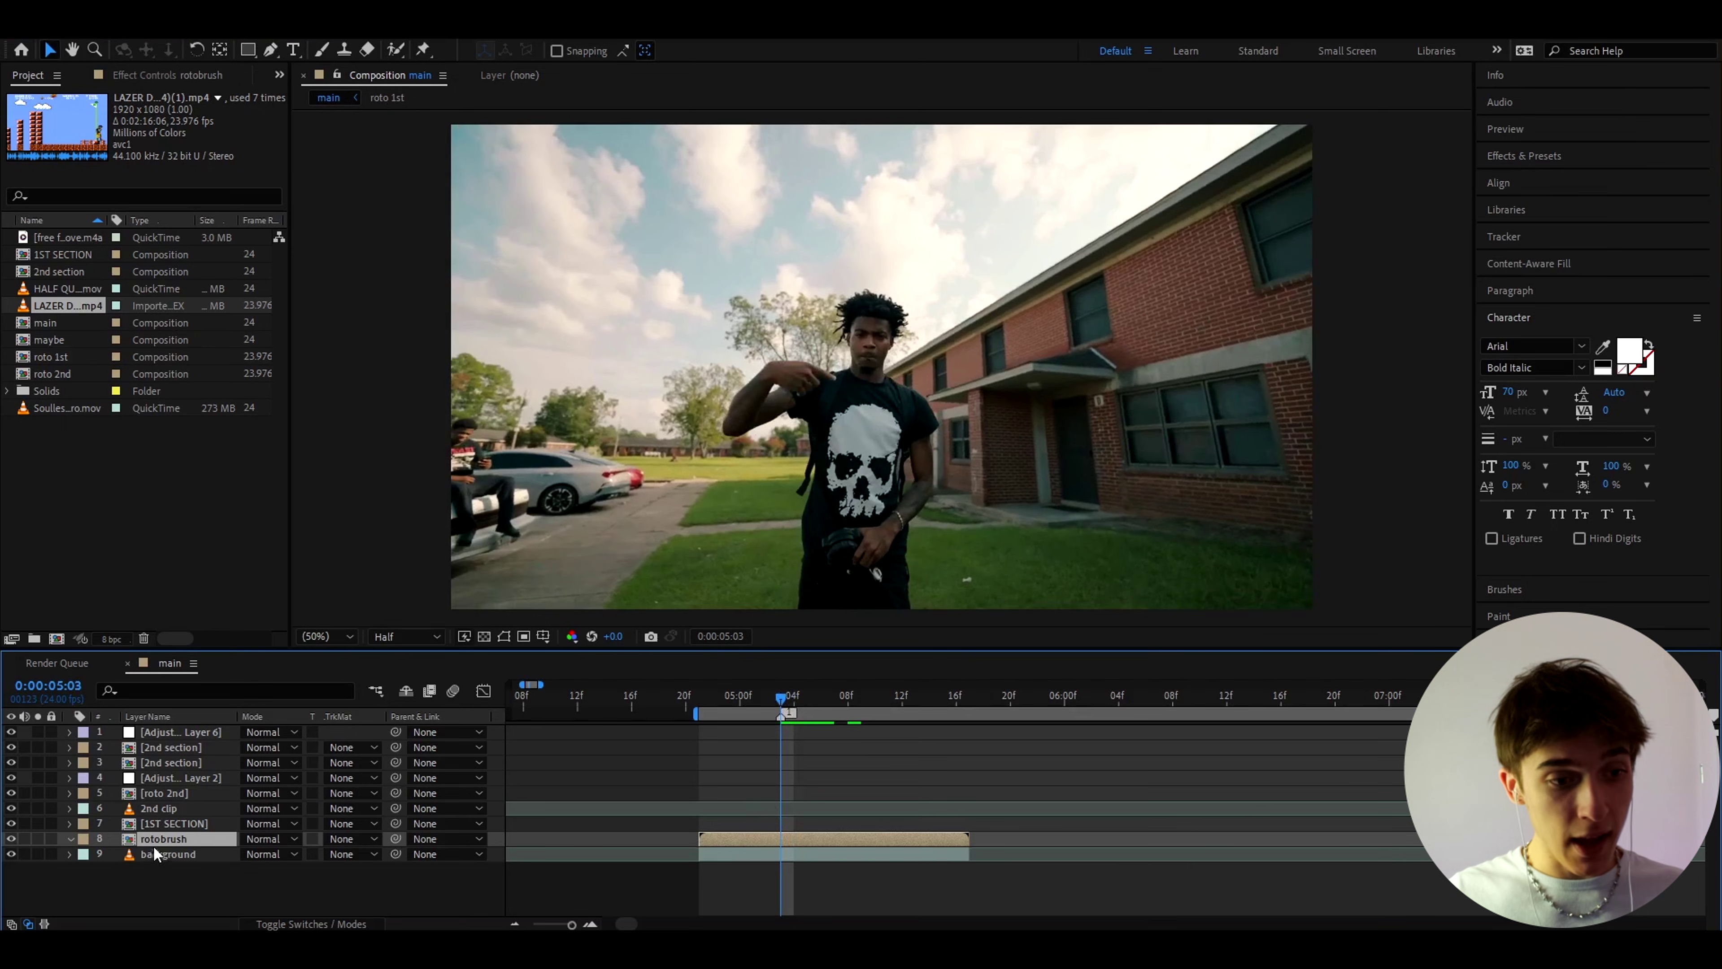
pyautogui.click(11, 854)
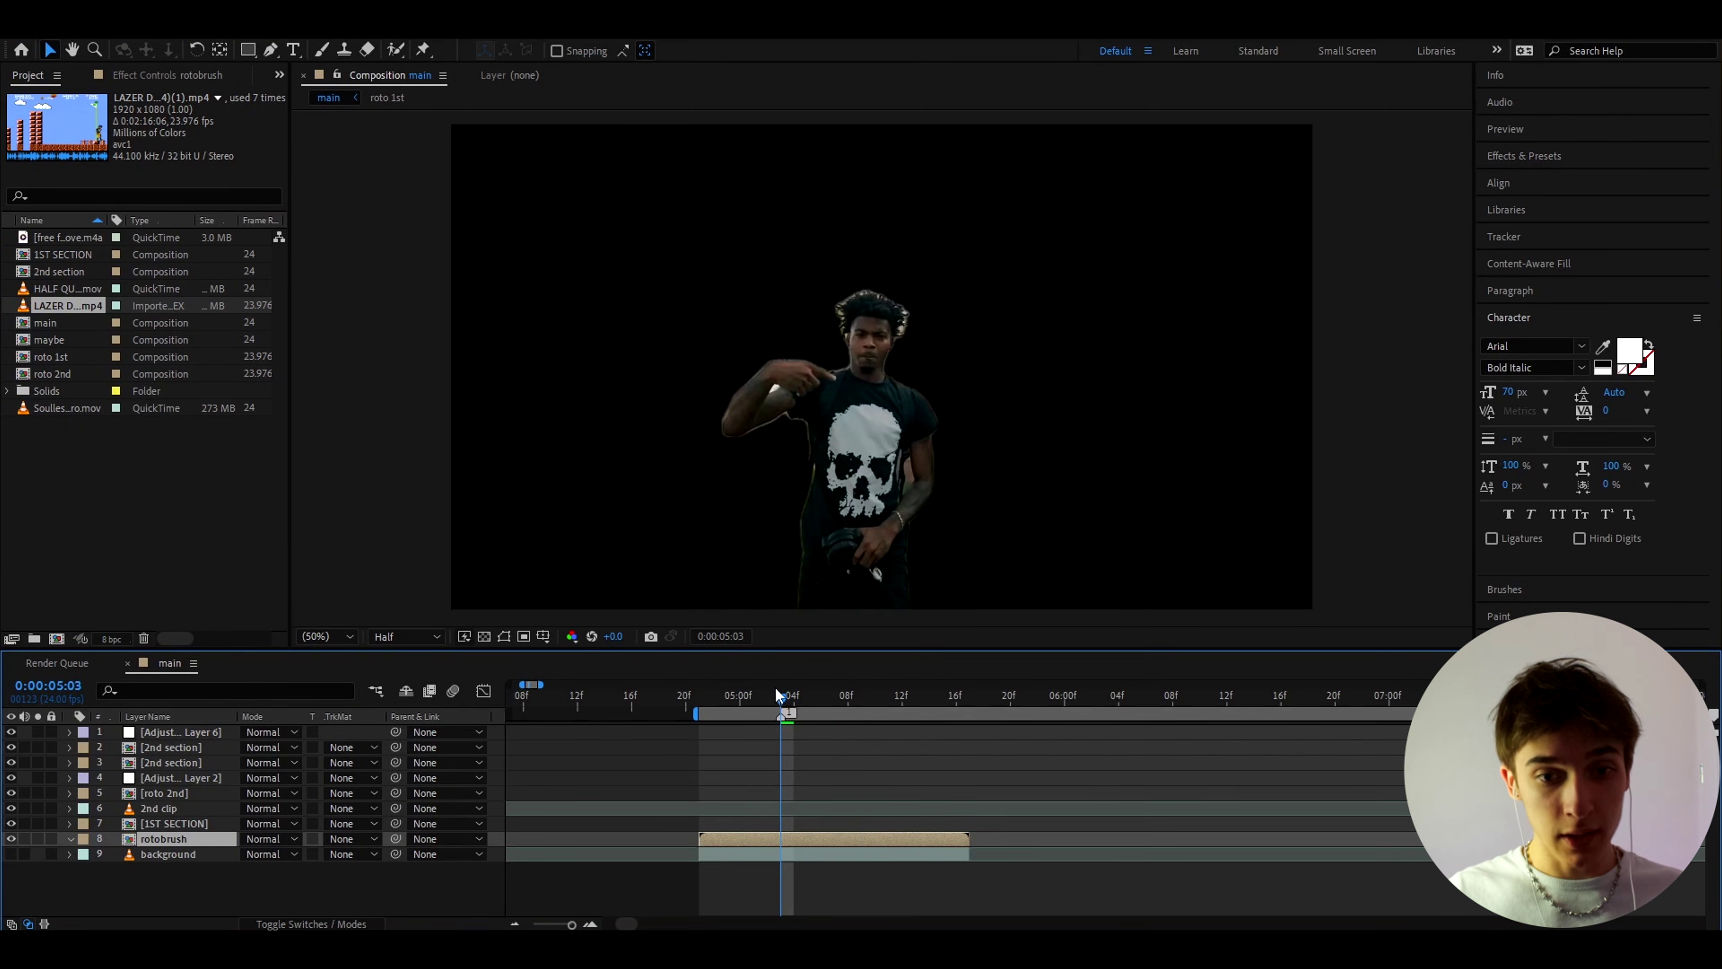
pyautogui.moveTo(779, 694)
pyautogui.mouseDown()
pyautogui.moveTo(927, 690)
pyautogui.moveTo(781, 687)
pyautogui.mouseUp()
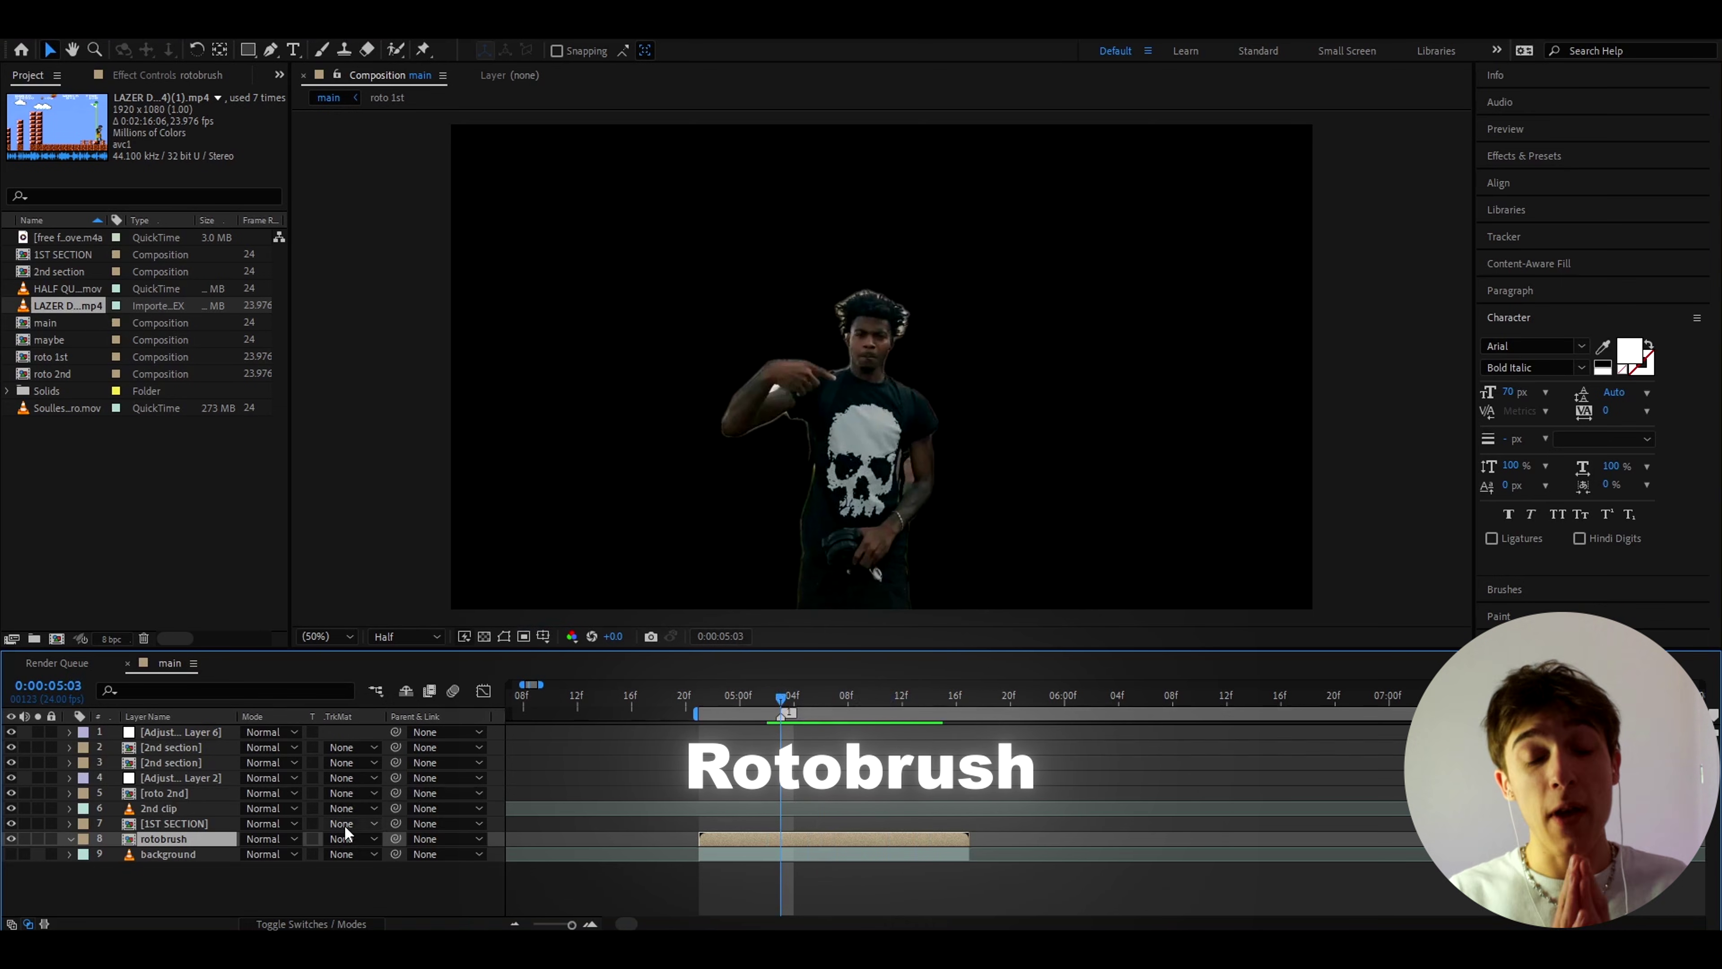
pyautogui.click(398, 47)
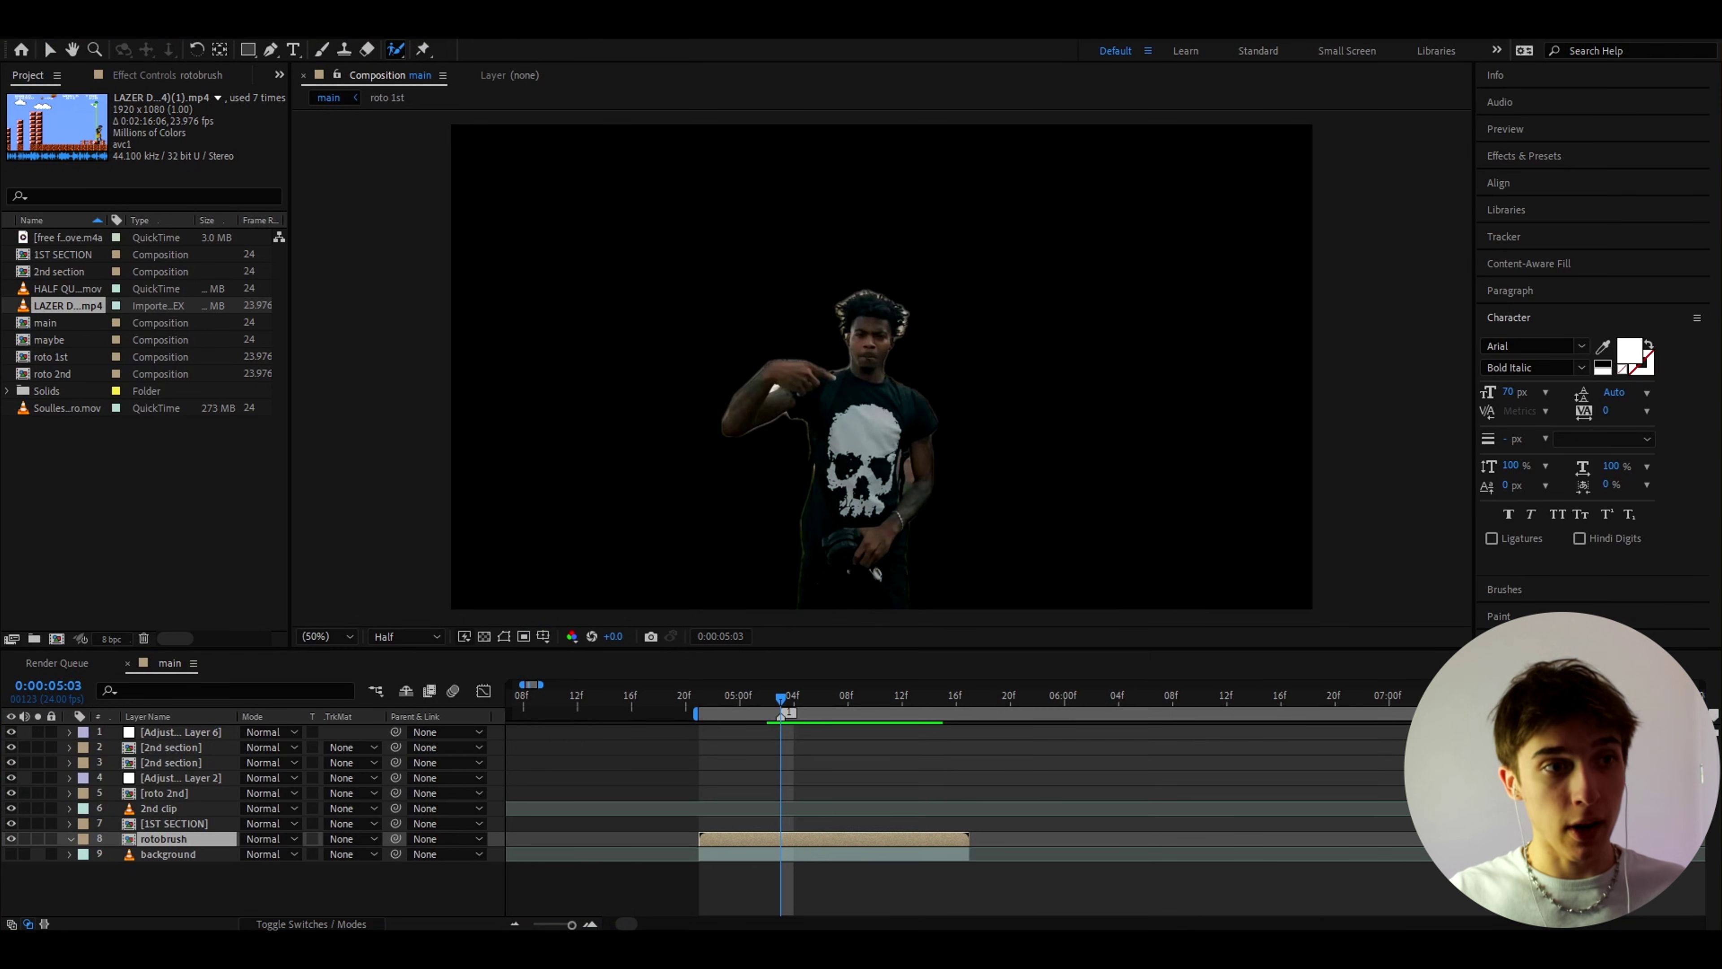
pyautogui.click(48, 49)
pyautogui.click(11, 854)
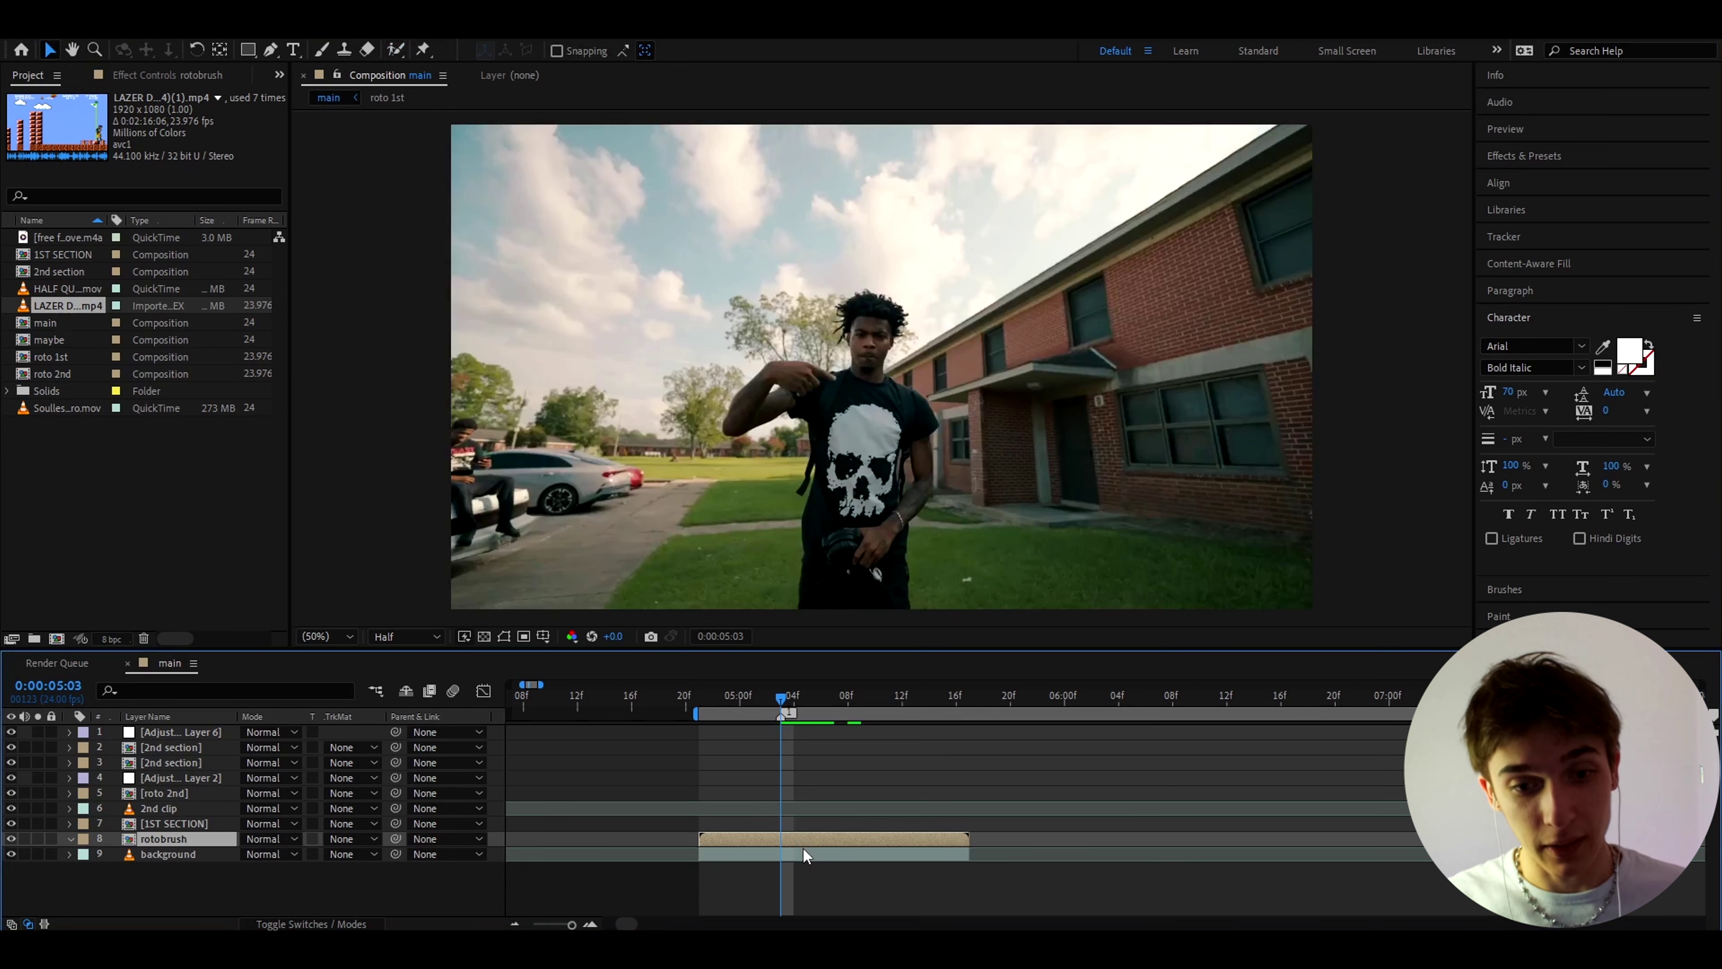
# Apply S_Hotspots to the rotobrush layer, set its Threshold to 0, and keyframe Blur Input and Threshold at 0:00:05:03.
pyautogui.hotkey('ctrl', '5')
pyautogui.click(1526, 180)
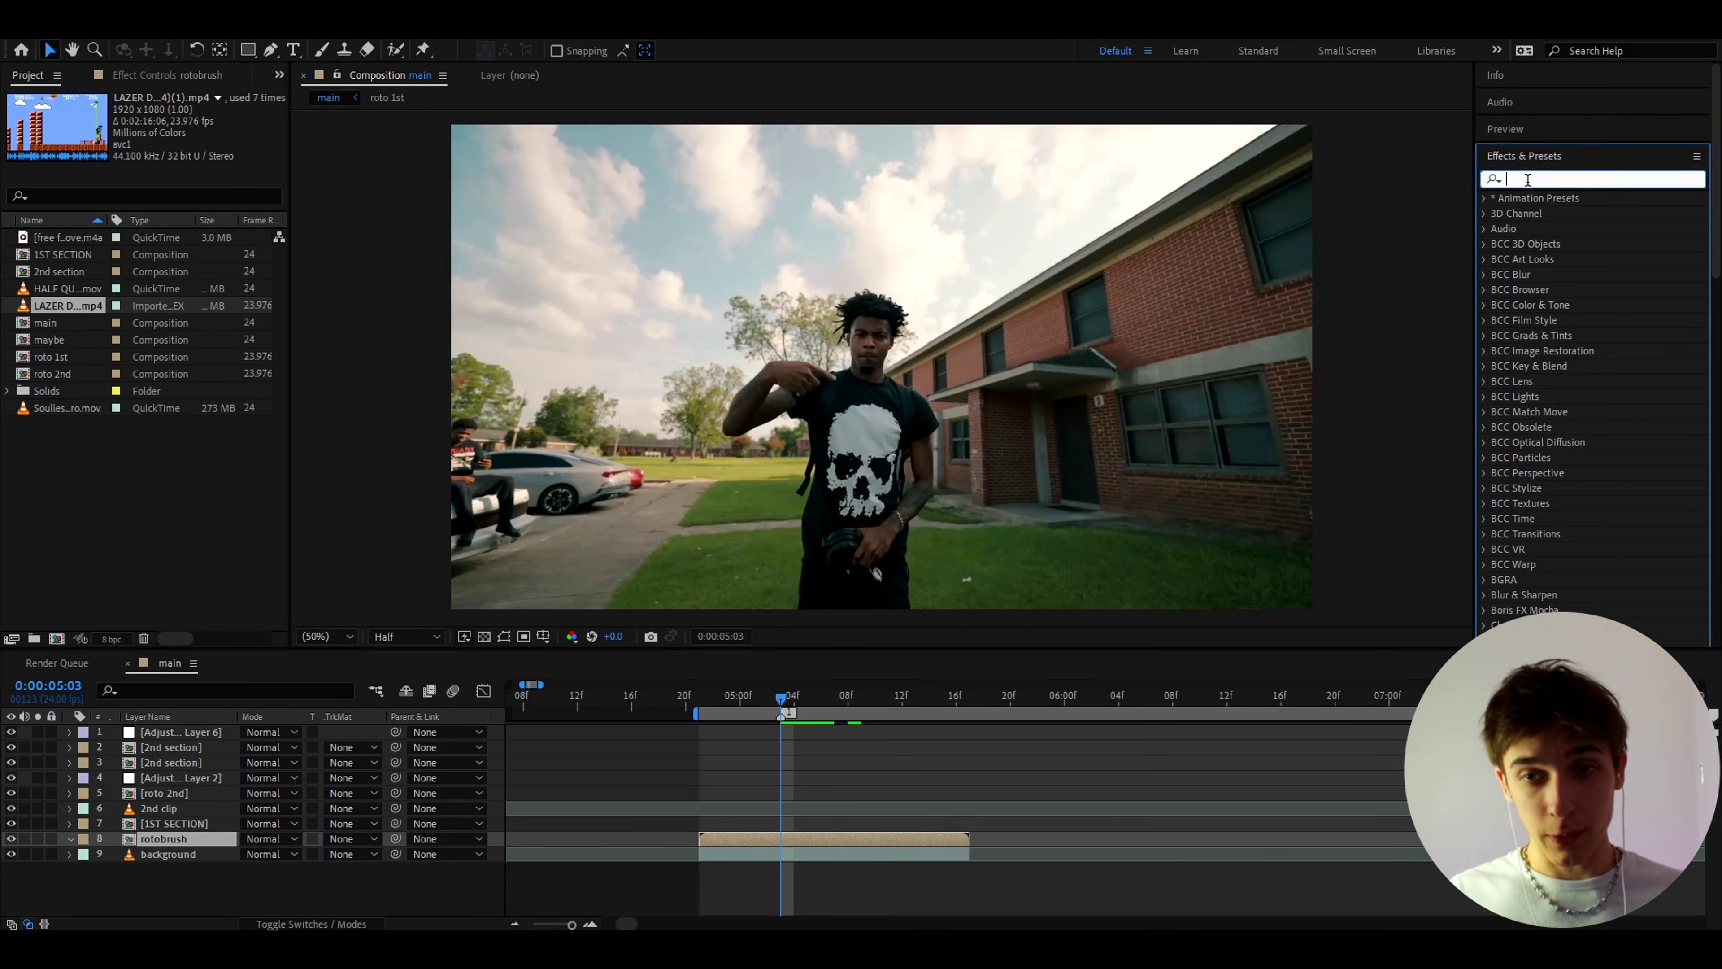
pyautogui.write('s_hotsp')
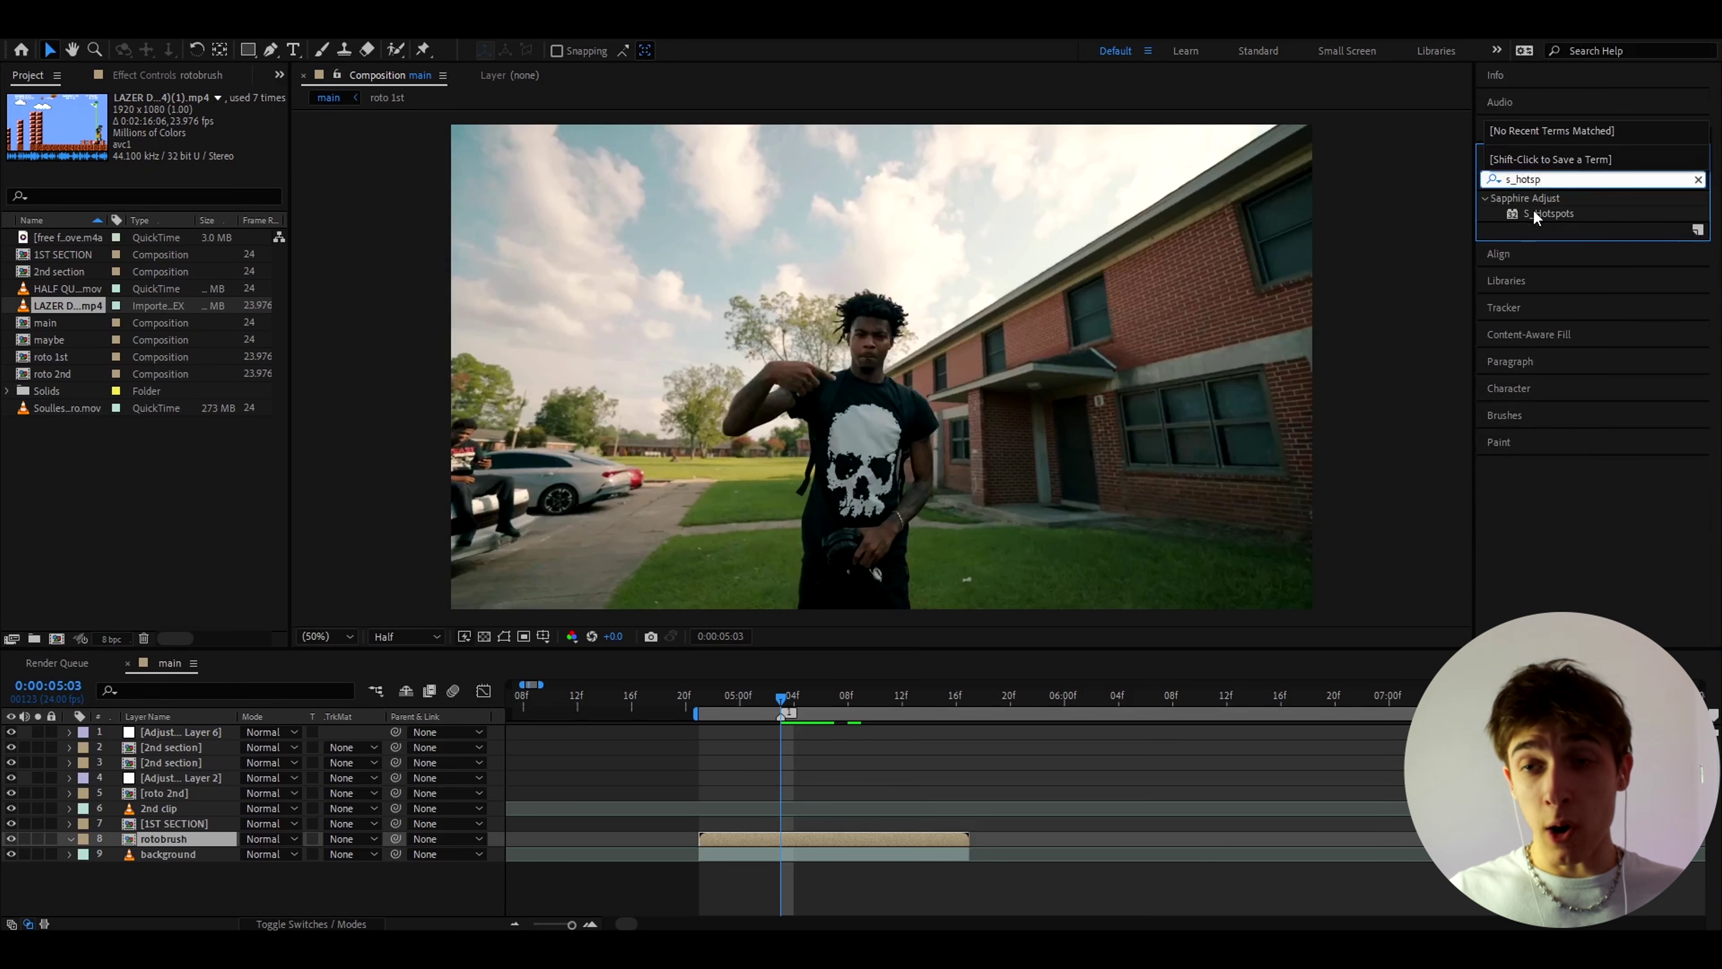
pyautogui.moveTo(1537, 217); pyautogui.dragTo(769, 838)
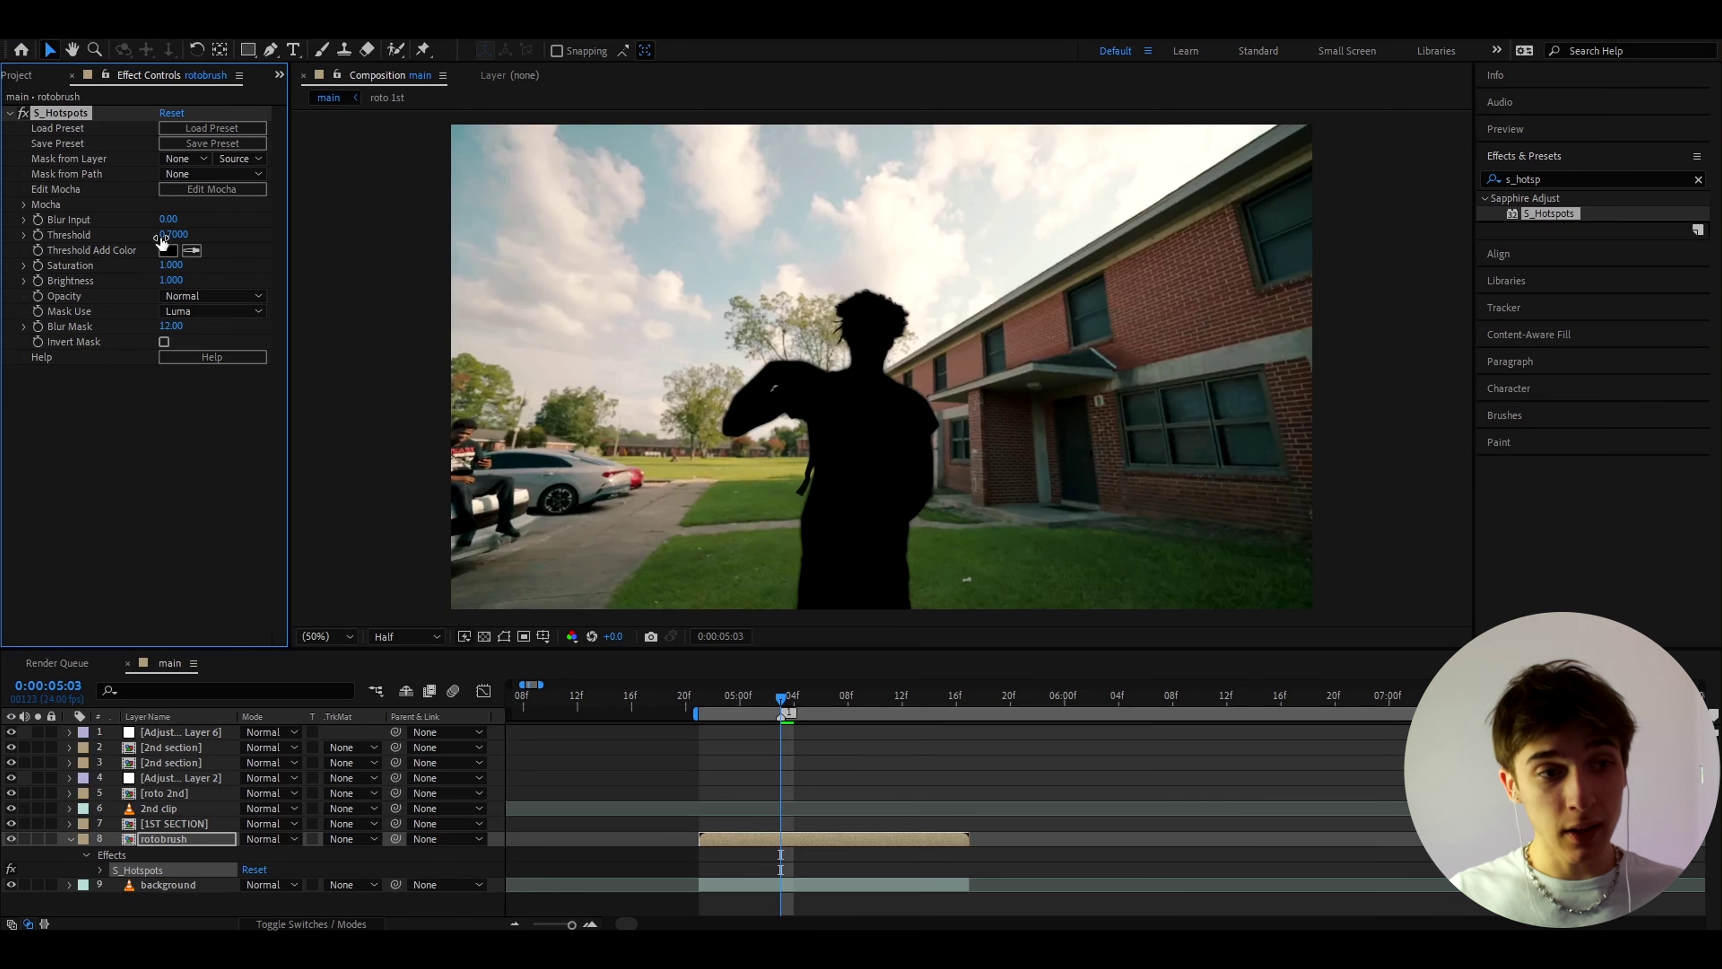
pyautogui.moveTo(175, 234); pyautogui.dragTo(81, 265)
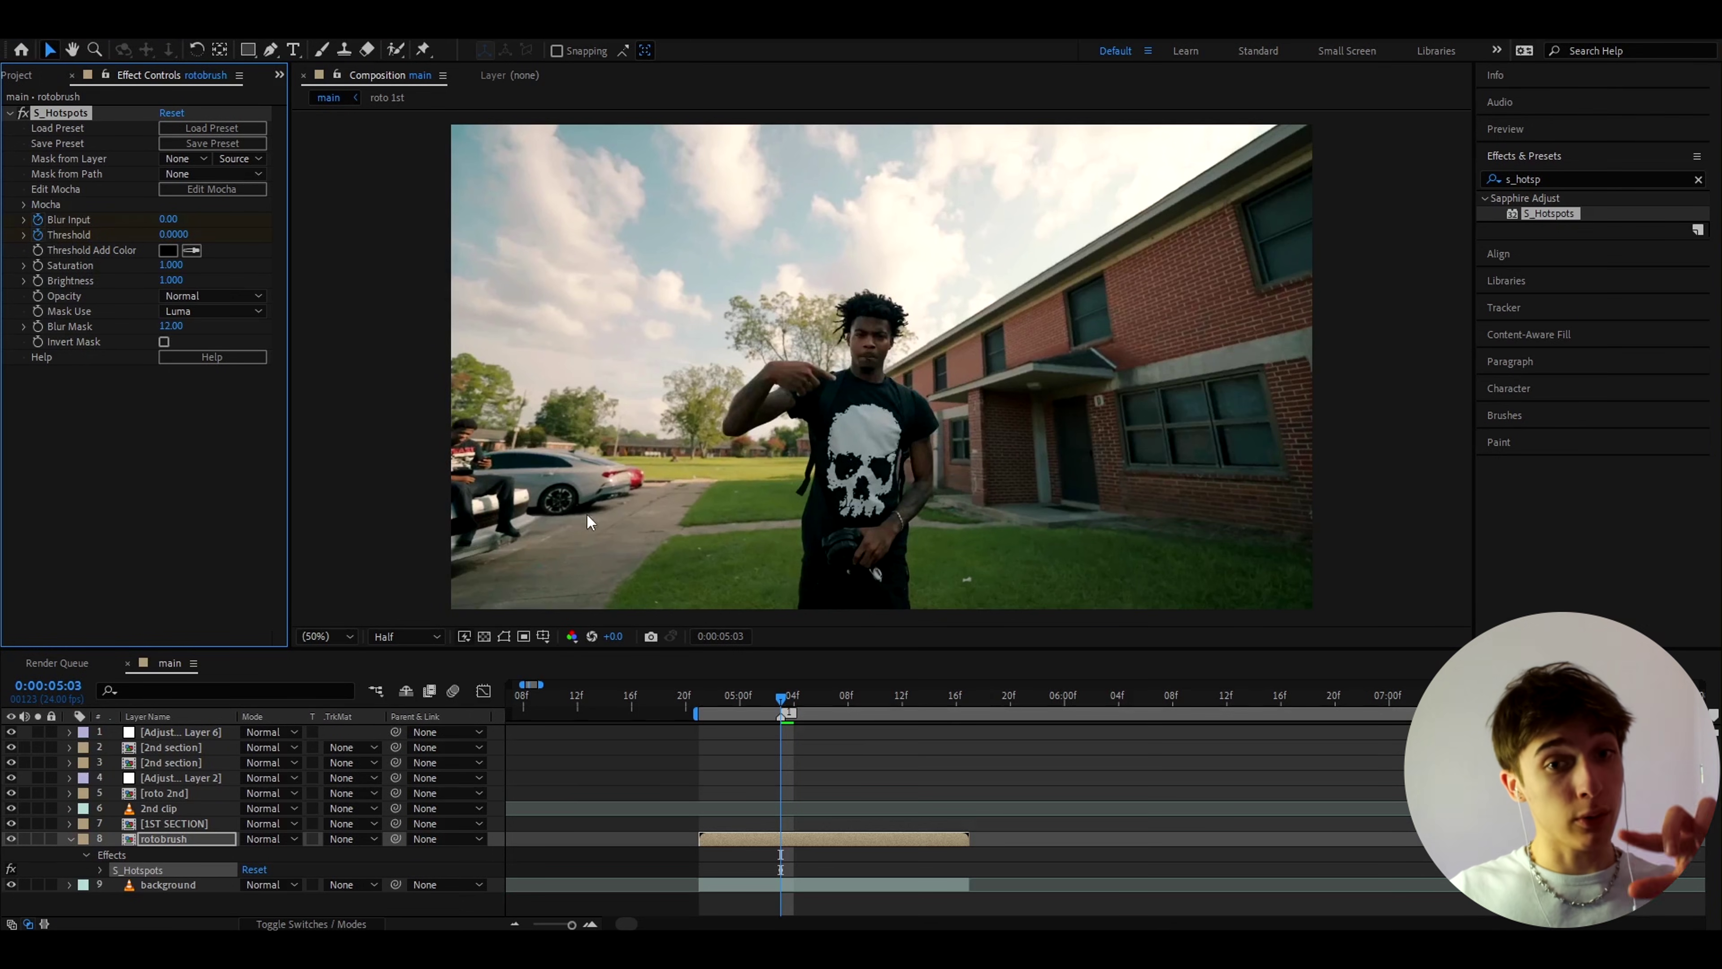
# Add Camera Lens Blur to the rotobrush layer and keyframe its Blur Radius at 0 at 0:00:05:03.
pyautogui.press('=')
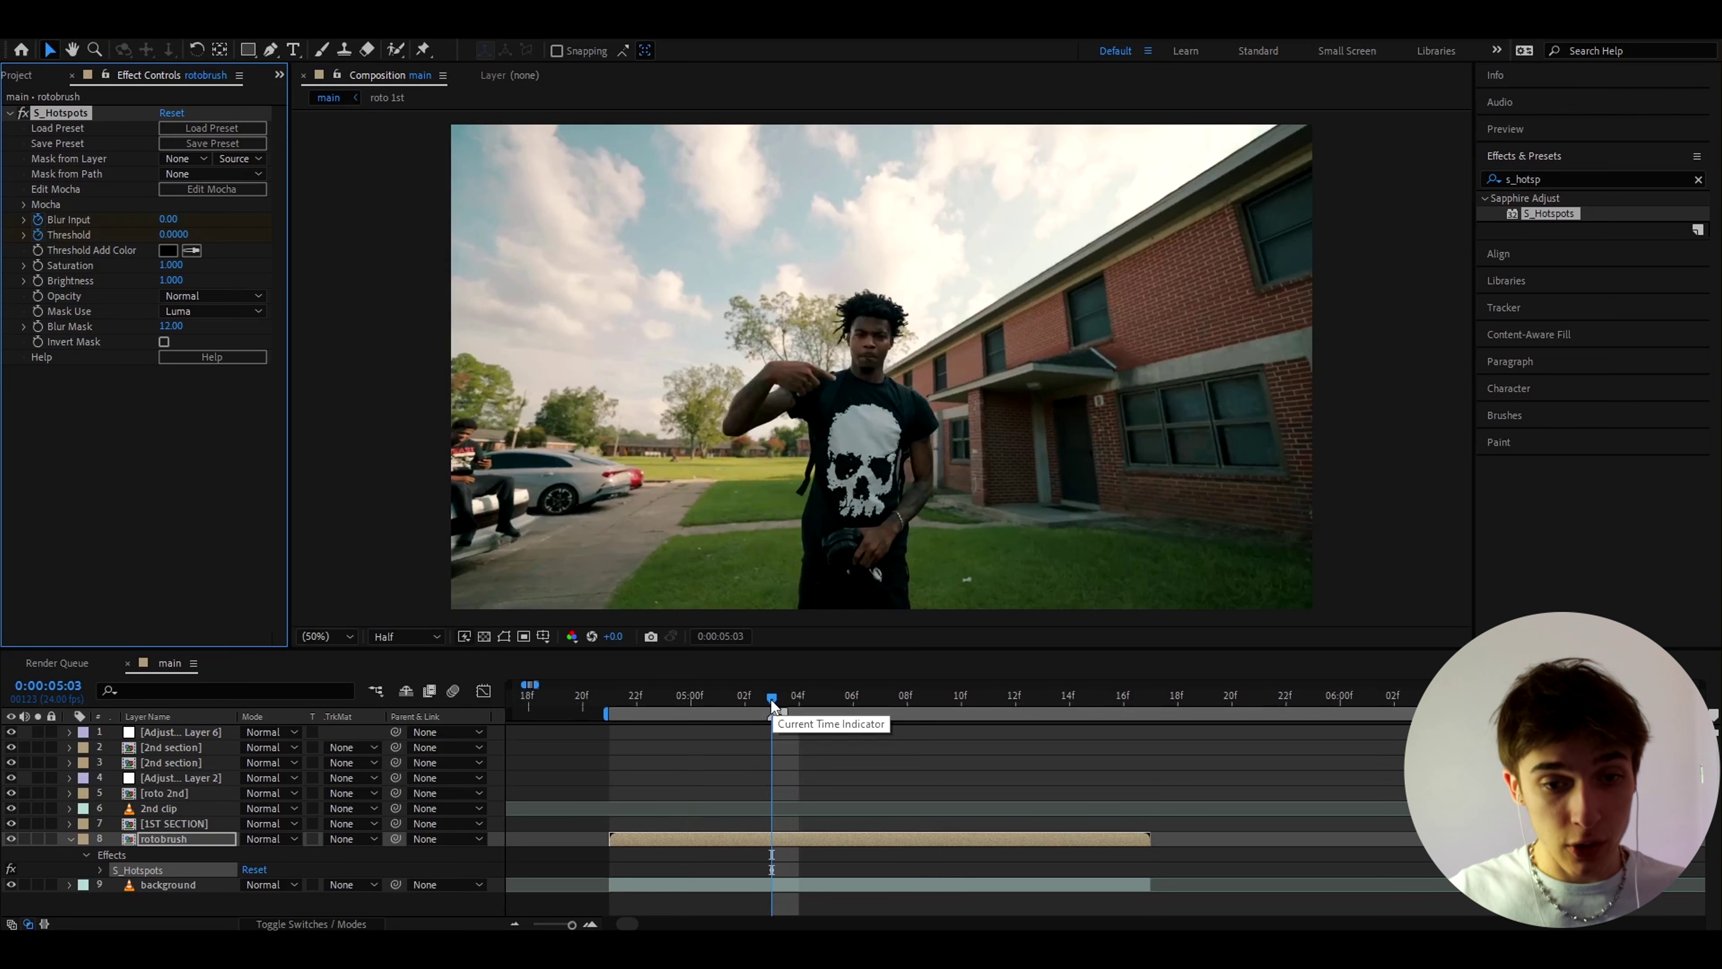
pyautogui.moveTo(771, 698); pyautogui.dragTo(790, 837)
pyautogui.hotkey('ctrl', 'space')
pyautogui.write('camera')
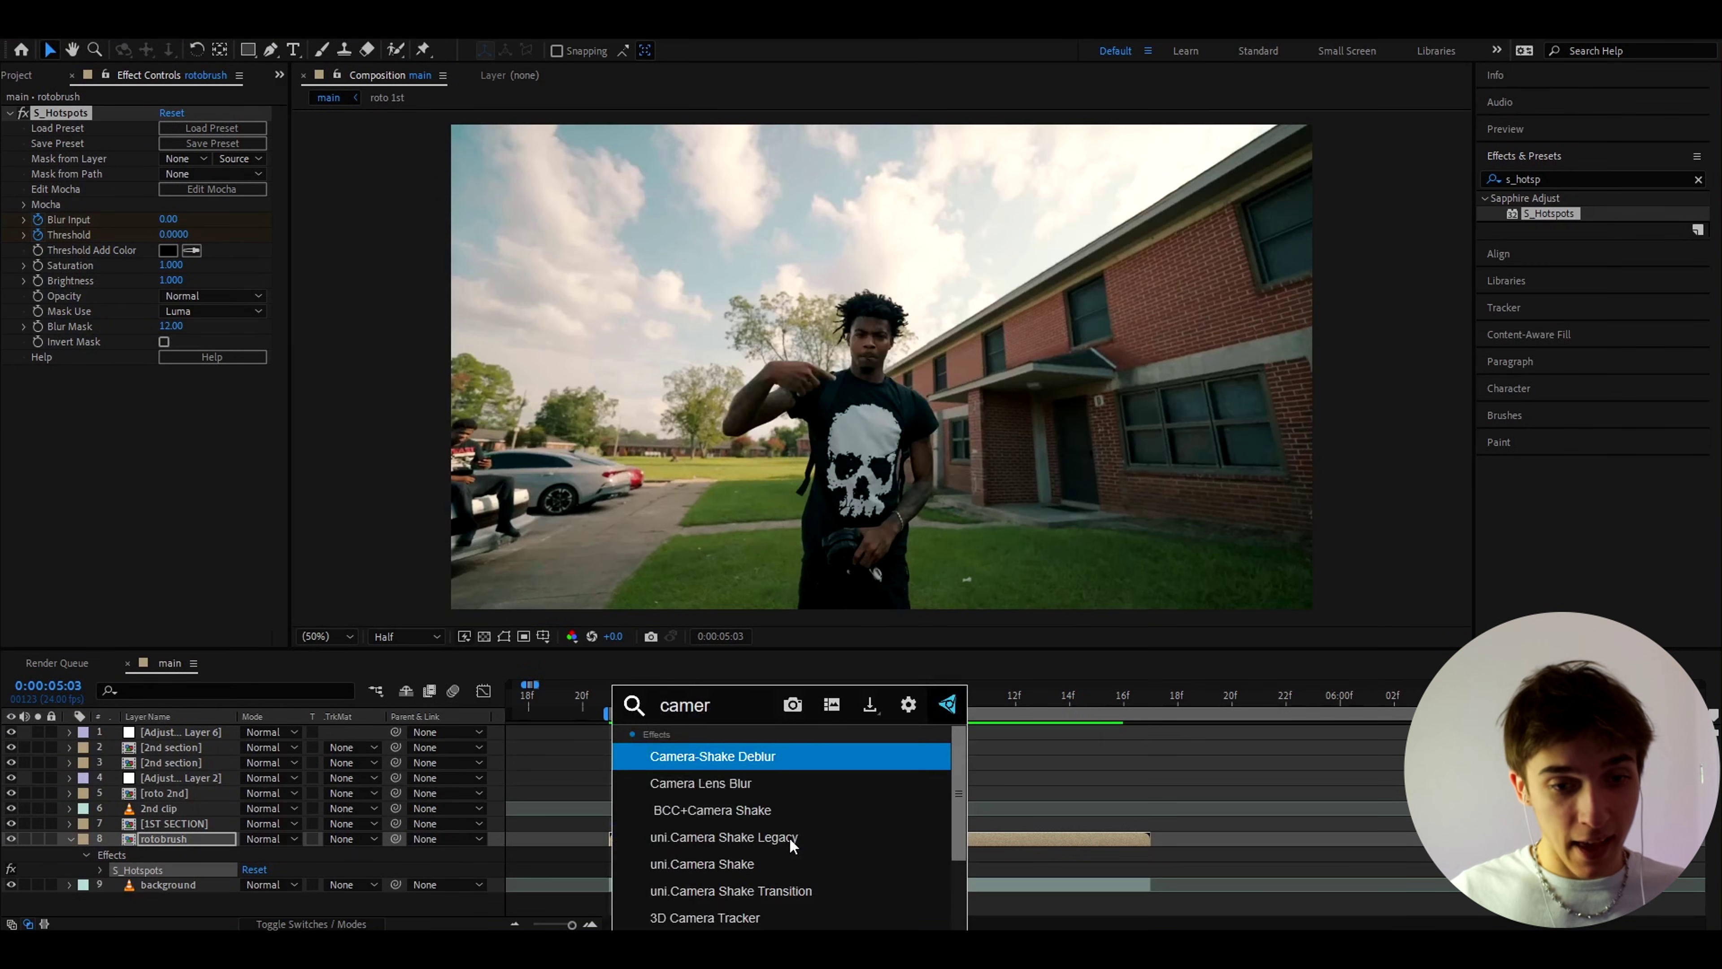
pyautogui.click(751, 782)
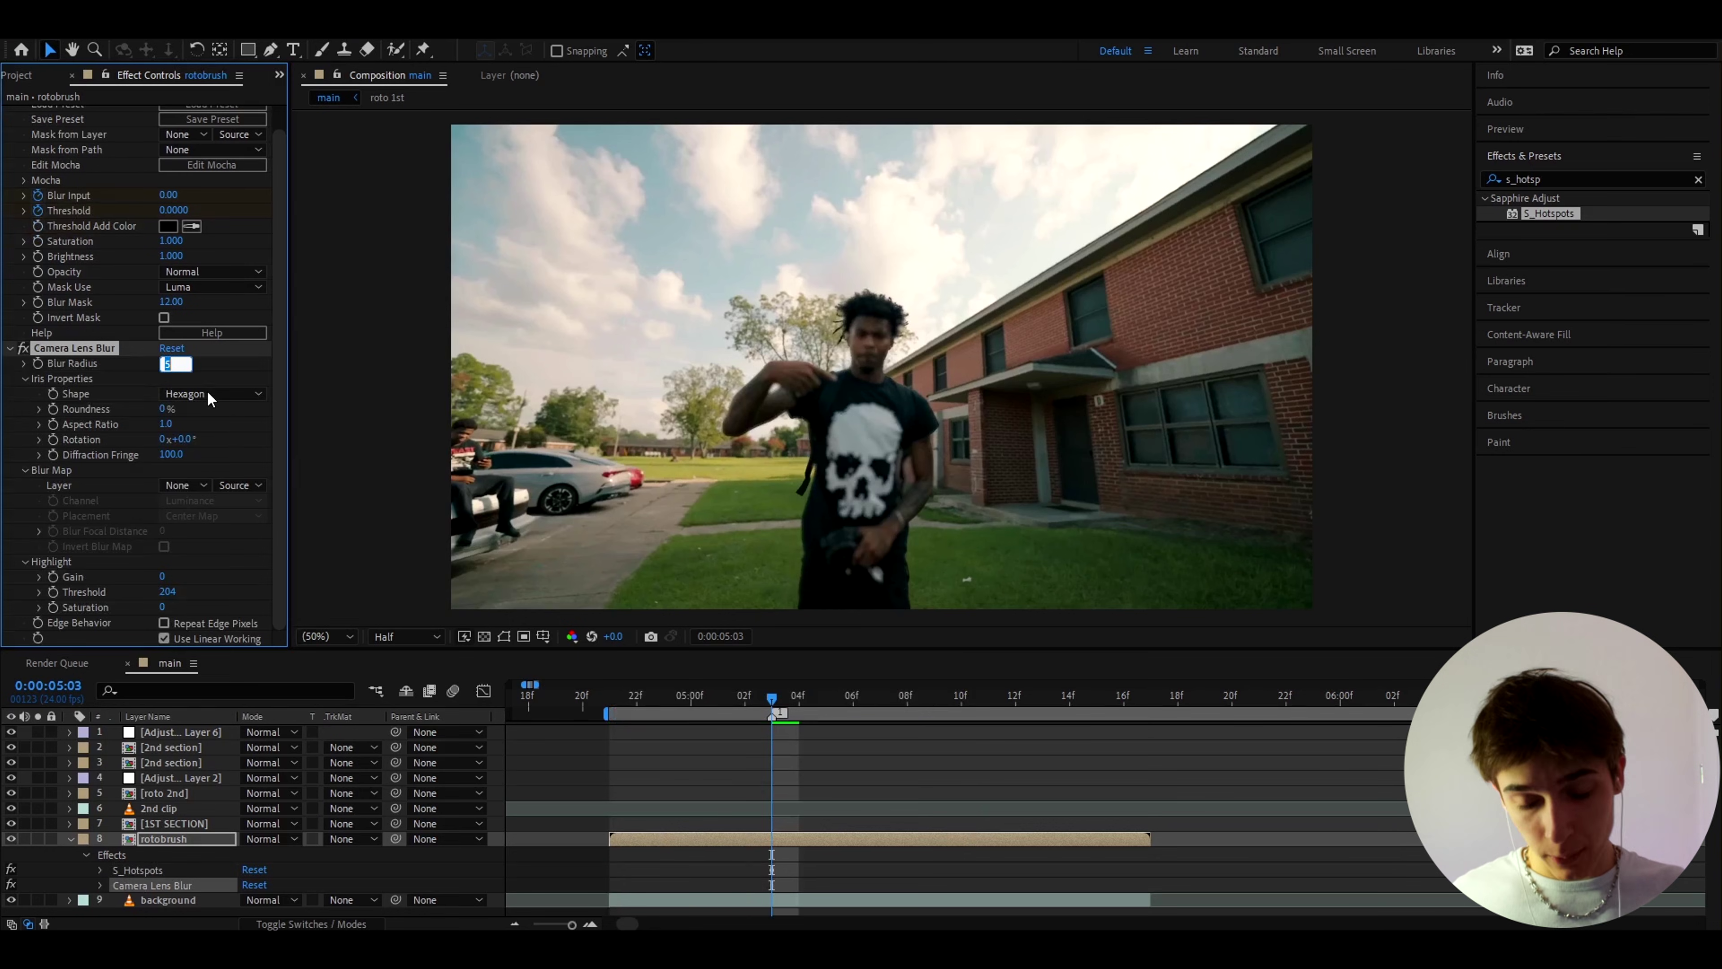
pyautogui.press('Return')
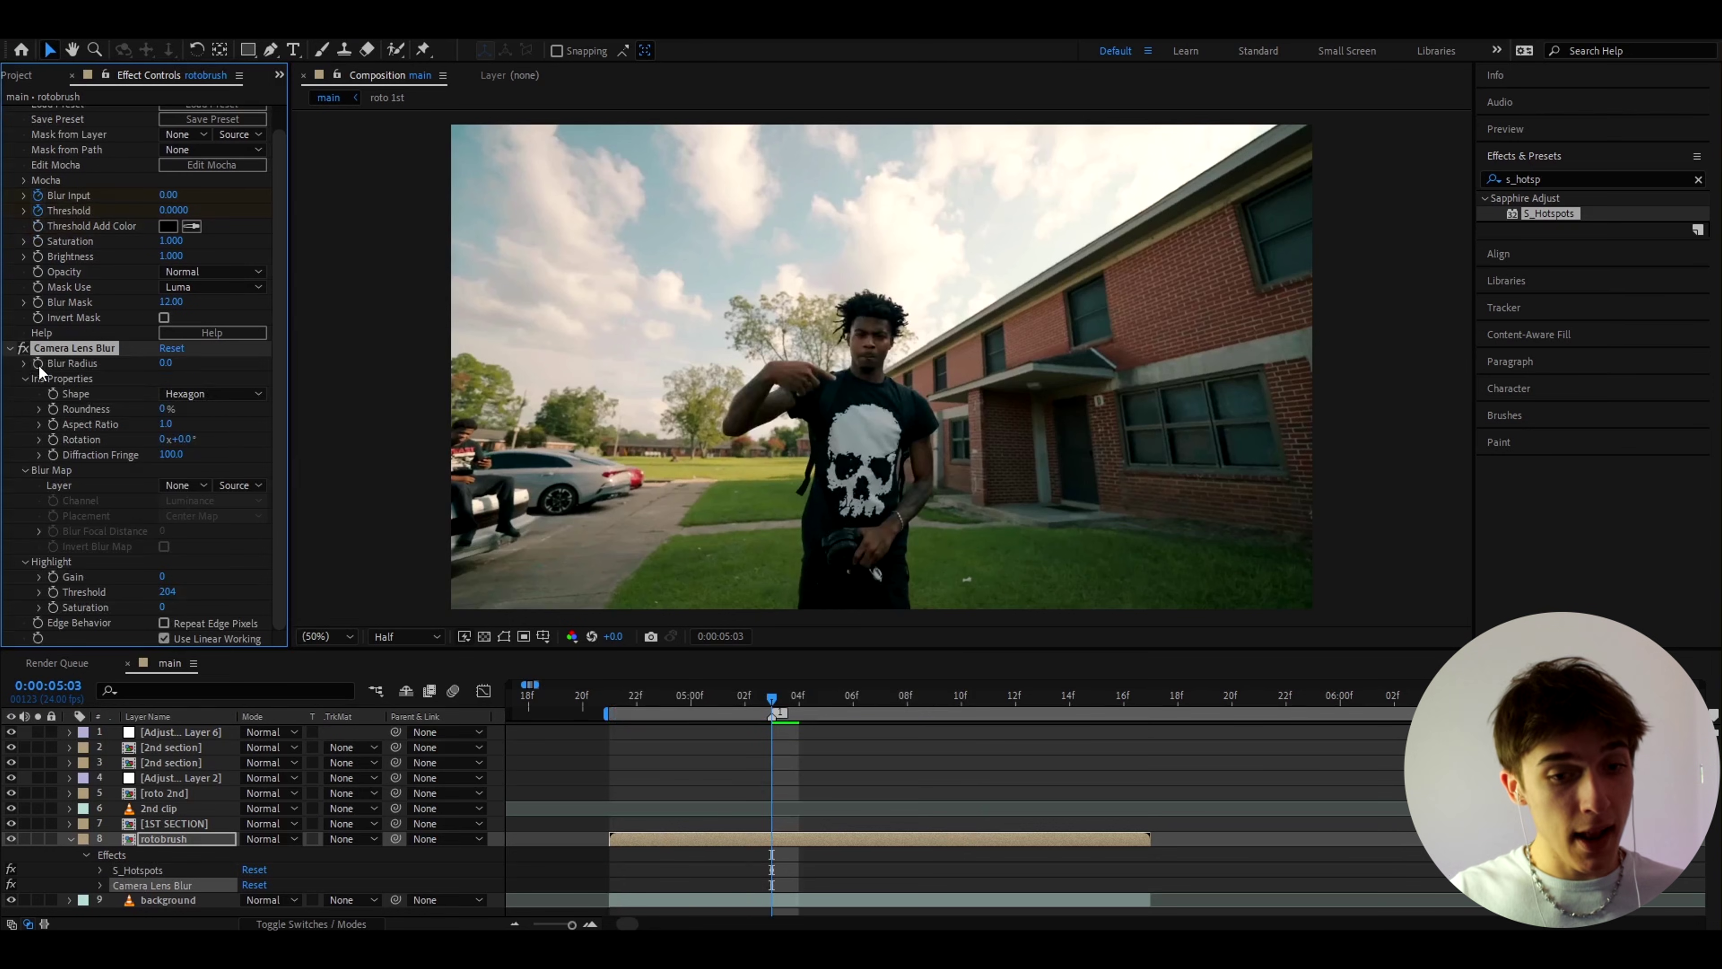
pyautogui.click(38, 364)
# Add Liquify to the rotobrush layer, keyframe Distortion Percentage at 0%, and reveal the layer's keyframed properties in the timeline.
pyautogui.hotkey('ctrl', 'space')
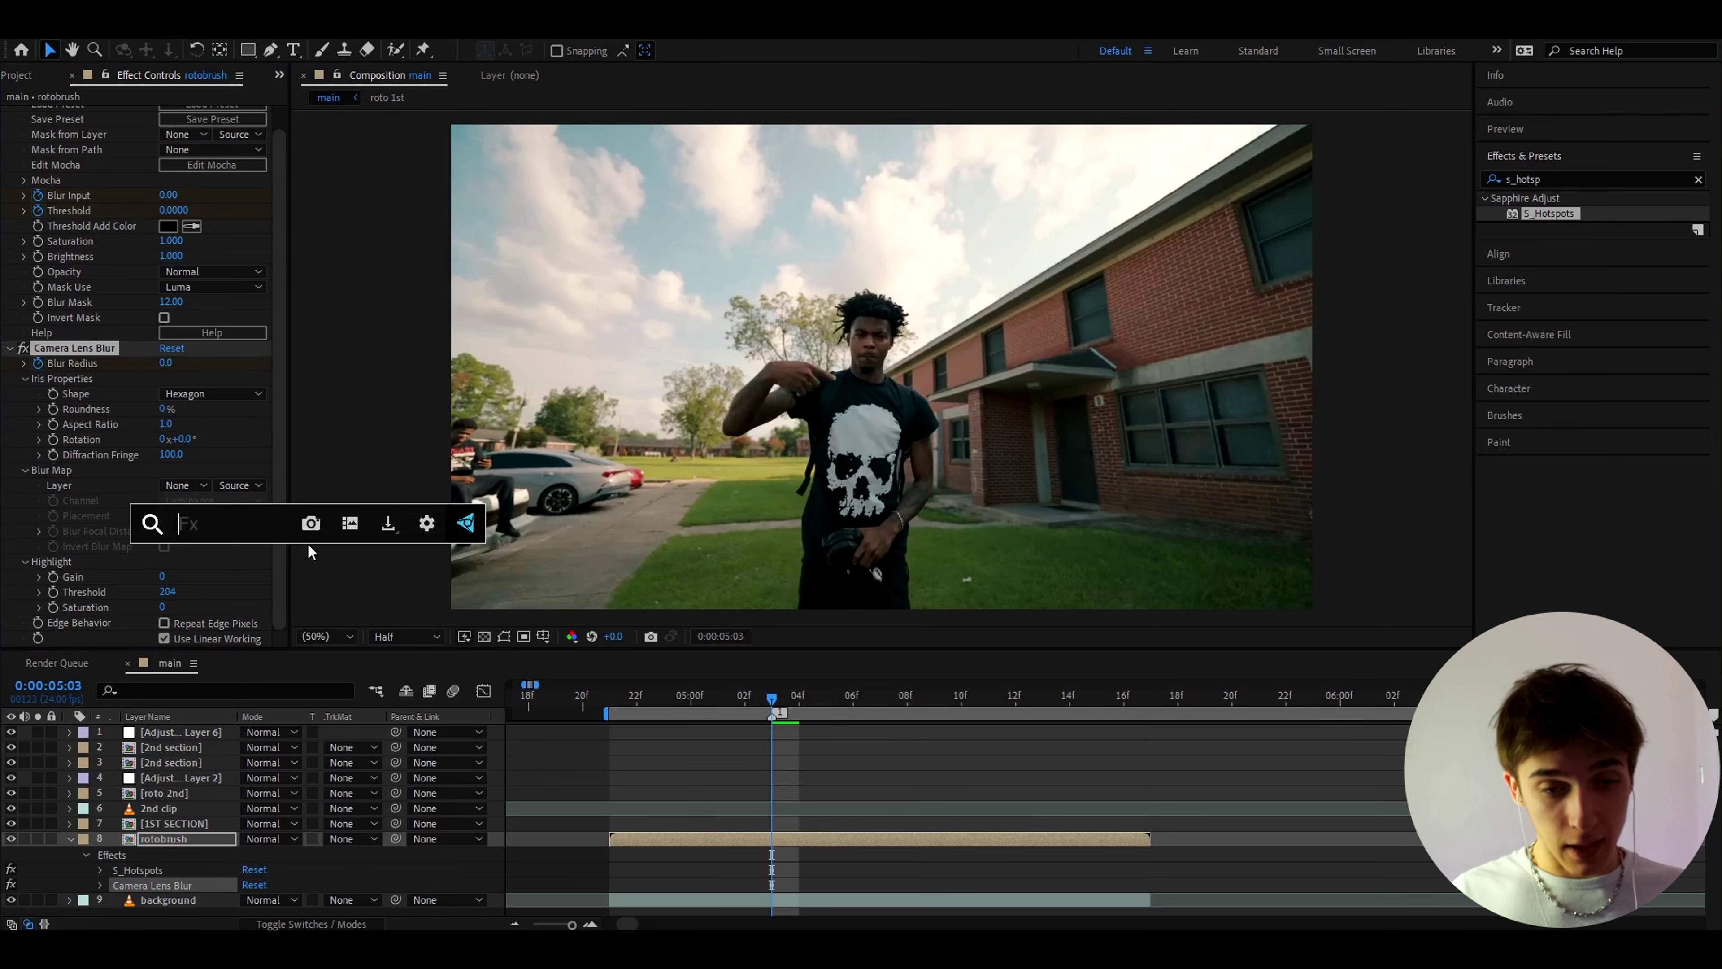
pyautogui.write('liquif')
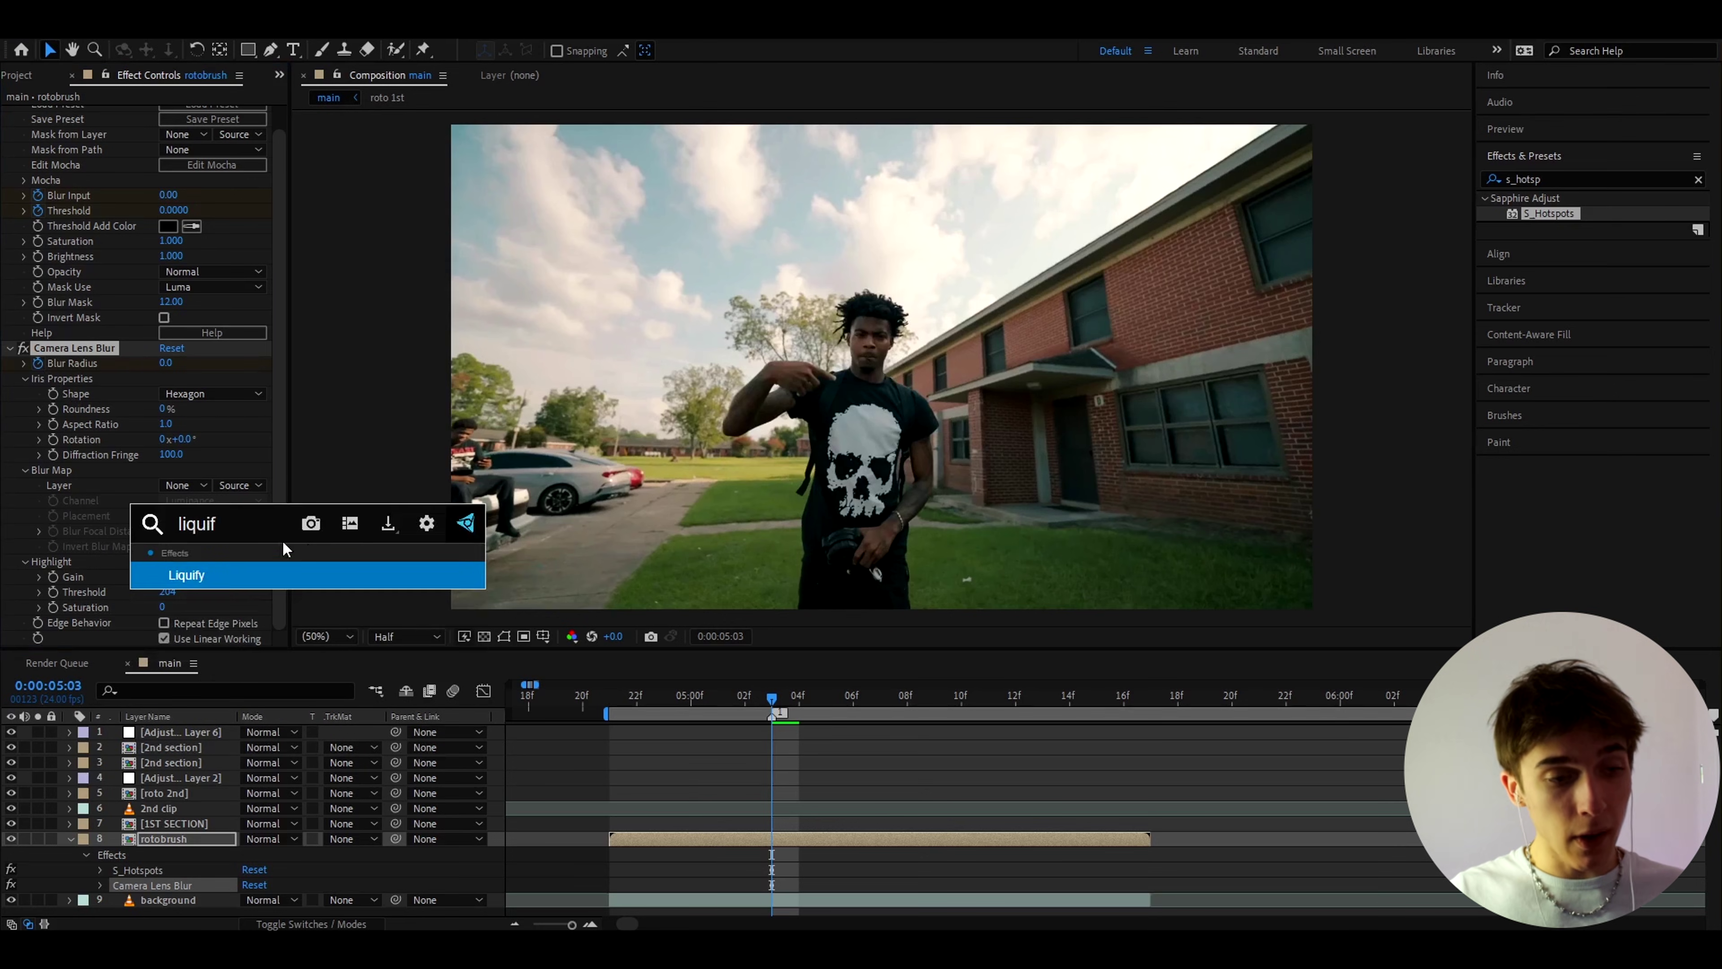
pyautogui.press('Return')
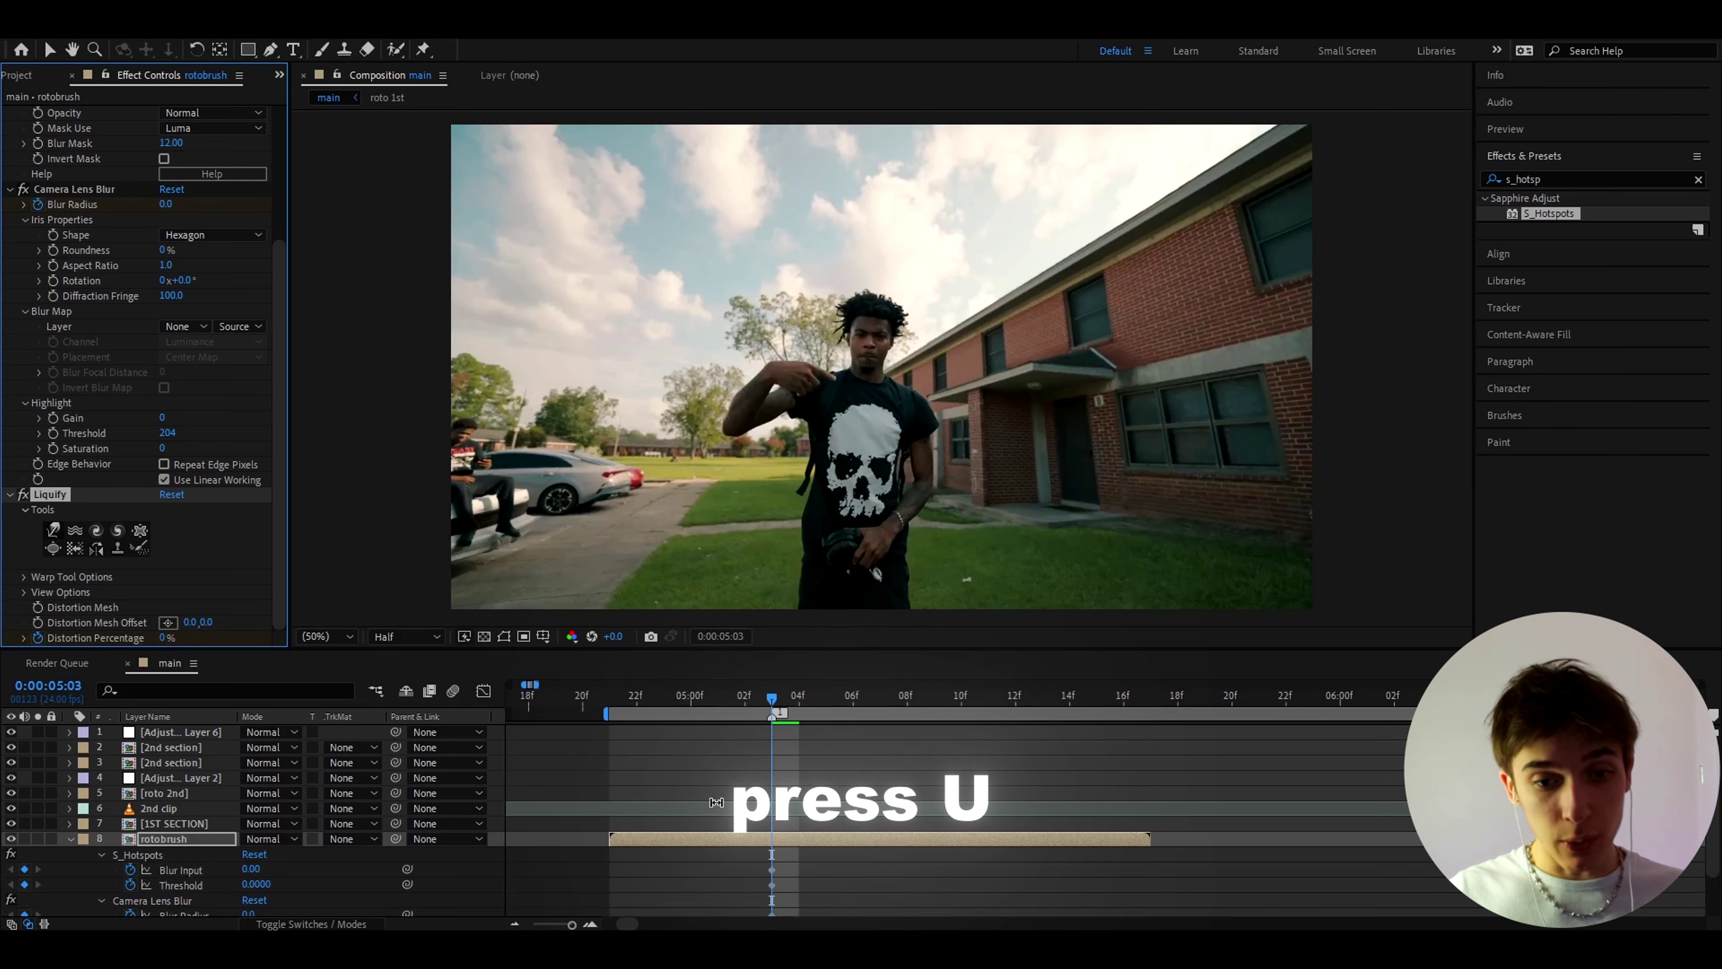
pyautogui.press('u')
pyautogui.moveTo(748, 813); pyautogui.dragTo(786, 900)
pyautogui.click(735, 866)
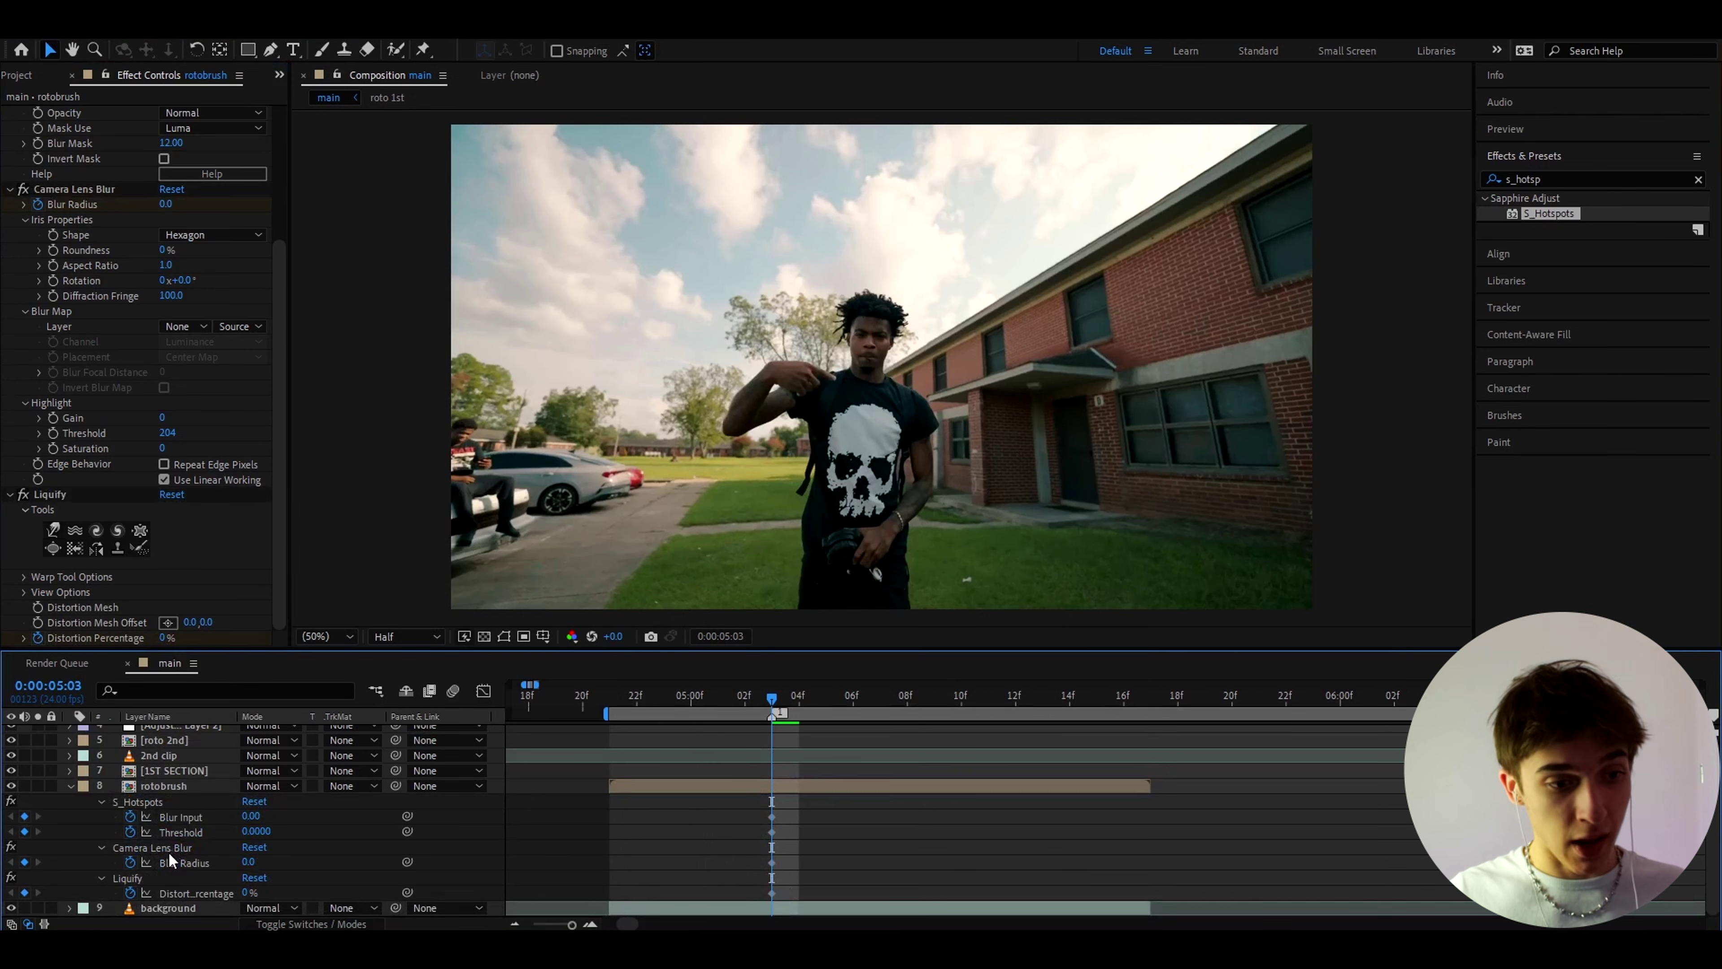
# Add a Liquify Distortion Percentage keyframe of 100% near the clip's end at 0:00:05:16.
pyautogui.moveTo(845, 710); pyautogui.dragTo(1126, 736)
pyautogui.click(1102, 785)
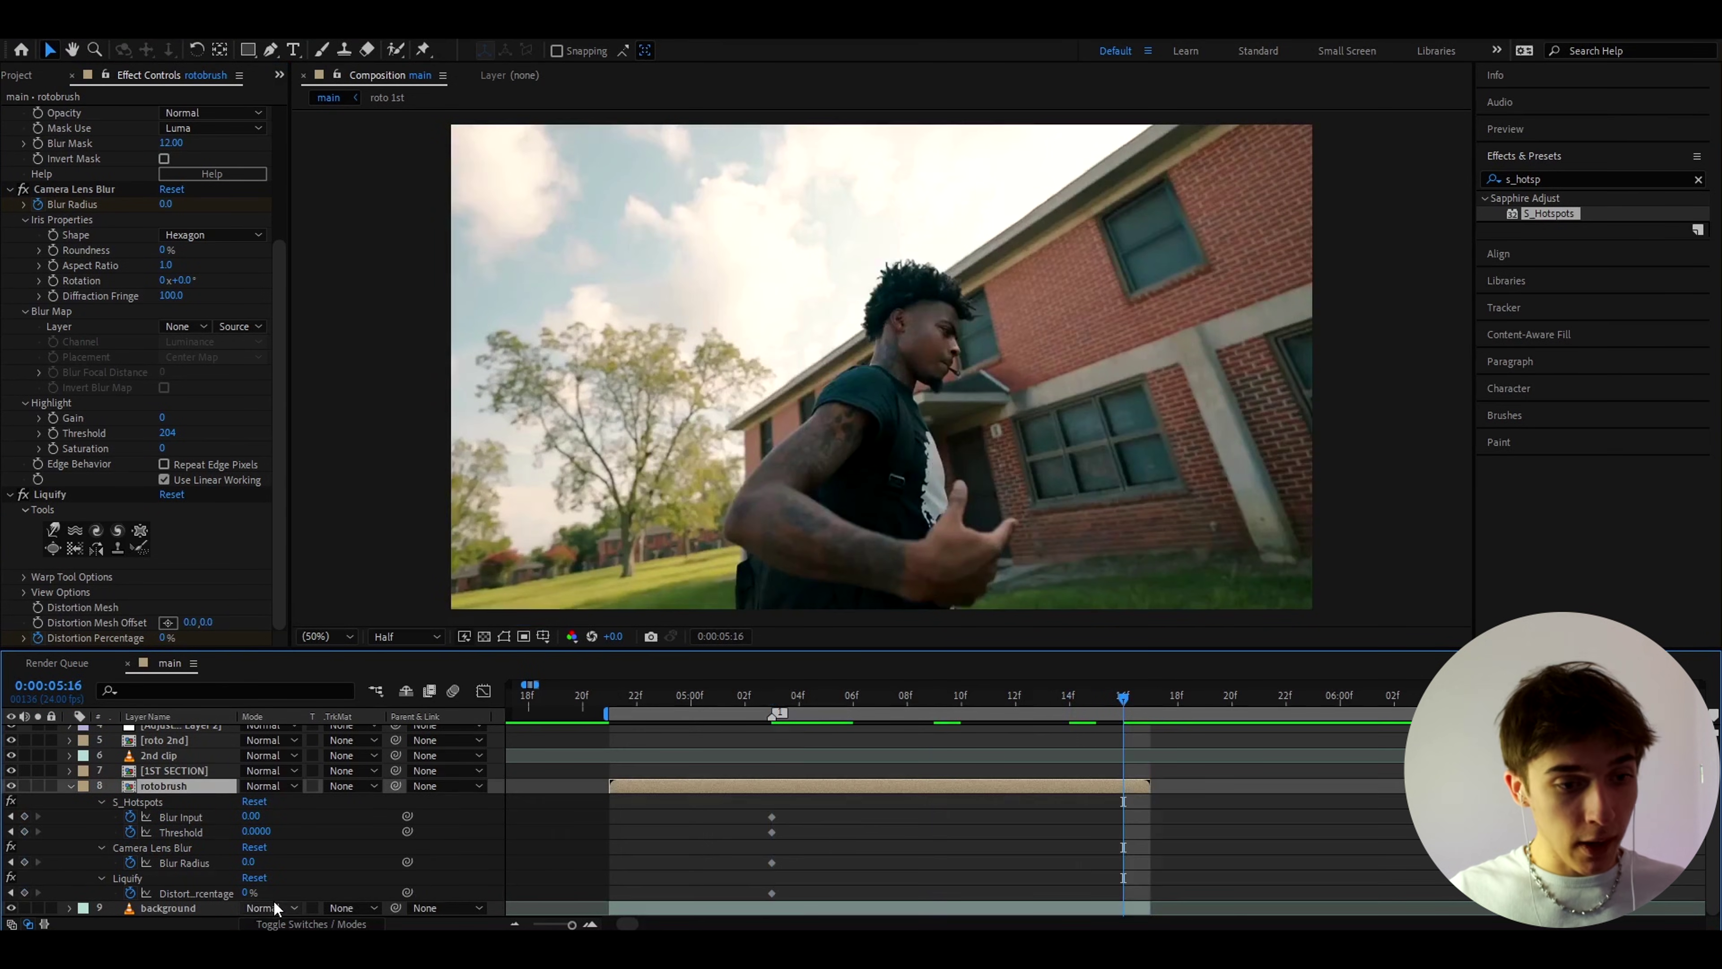
pyautogui.moveTo(244, 892); pyautogui.dragTo(328, 879)
pyautogui.moveTo(564, 868); pyautogui.dragTo(564, 868)
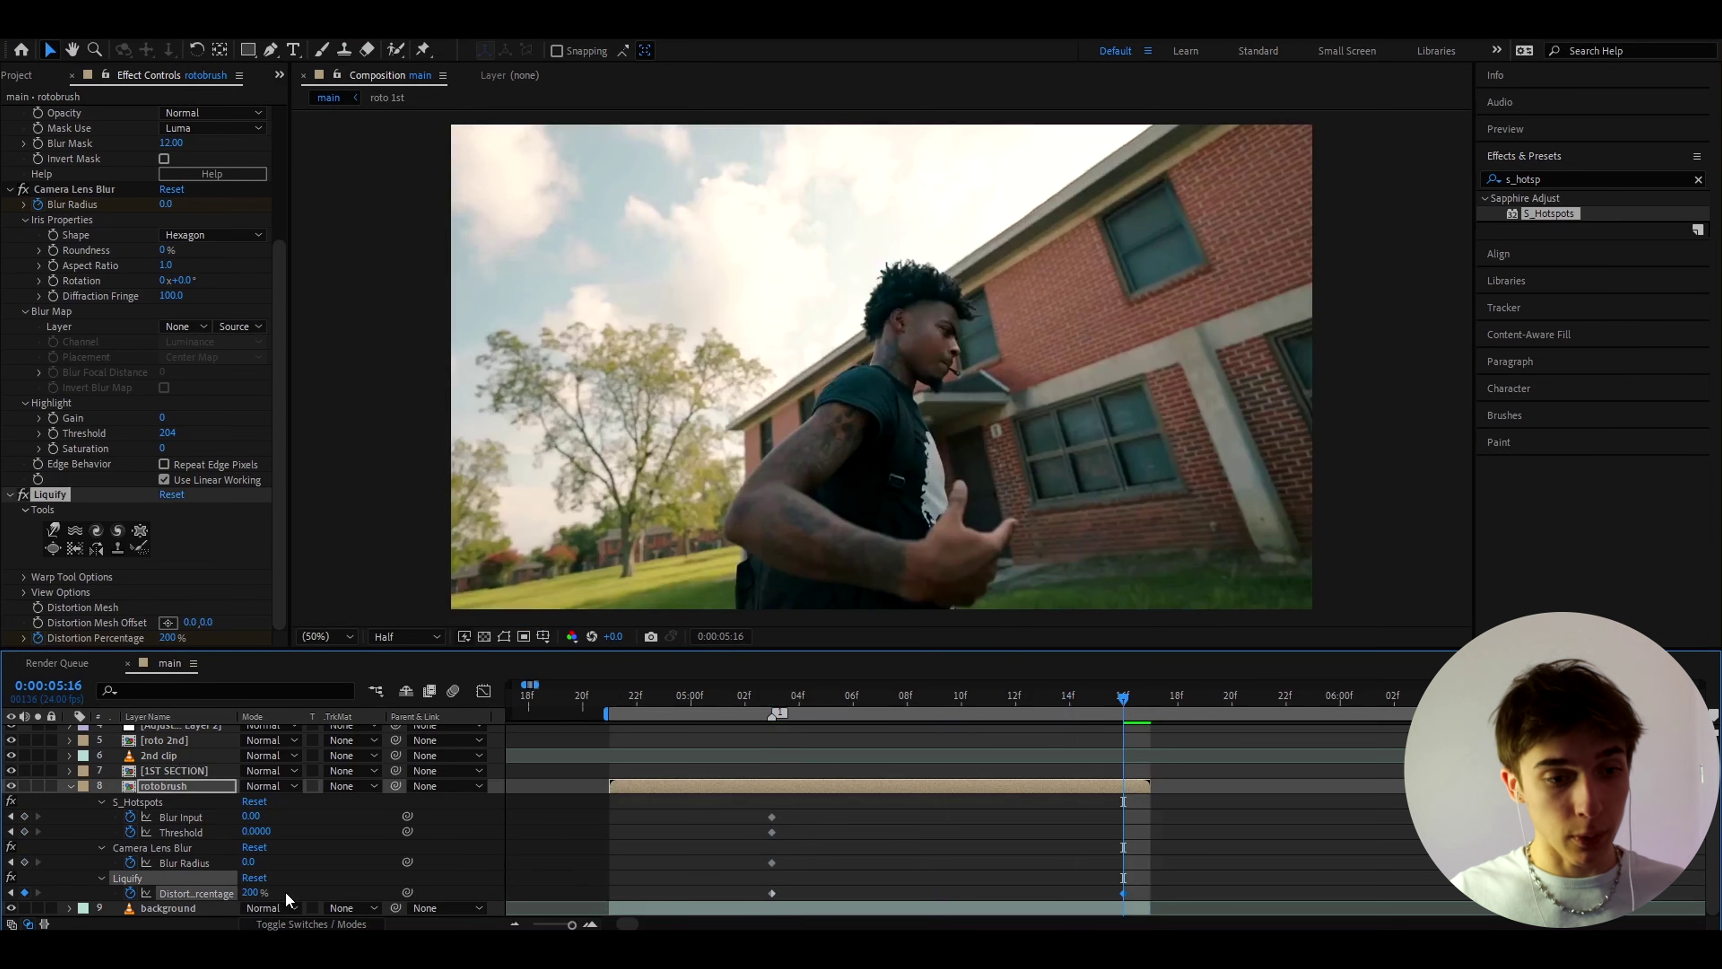
pyautogui.click(254, 891)
pyautogui.write('1')
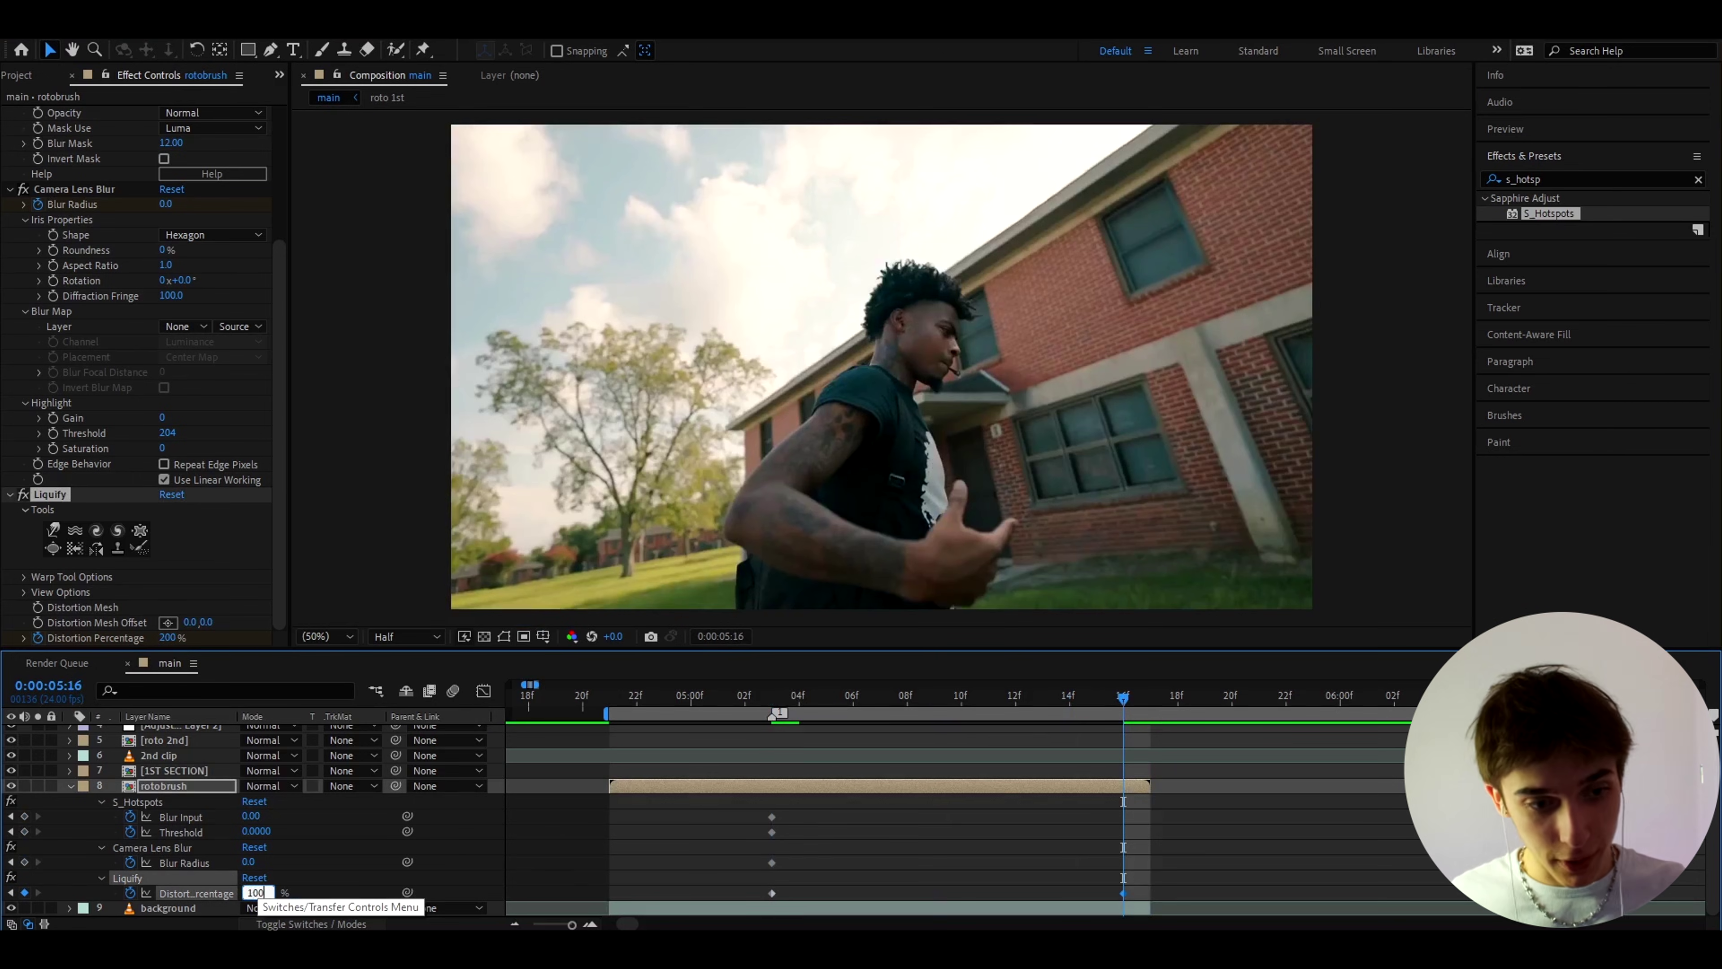
pyautogui.write('00')
pyautogui.press('Return')
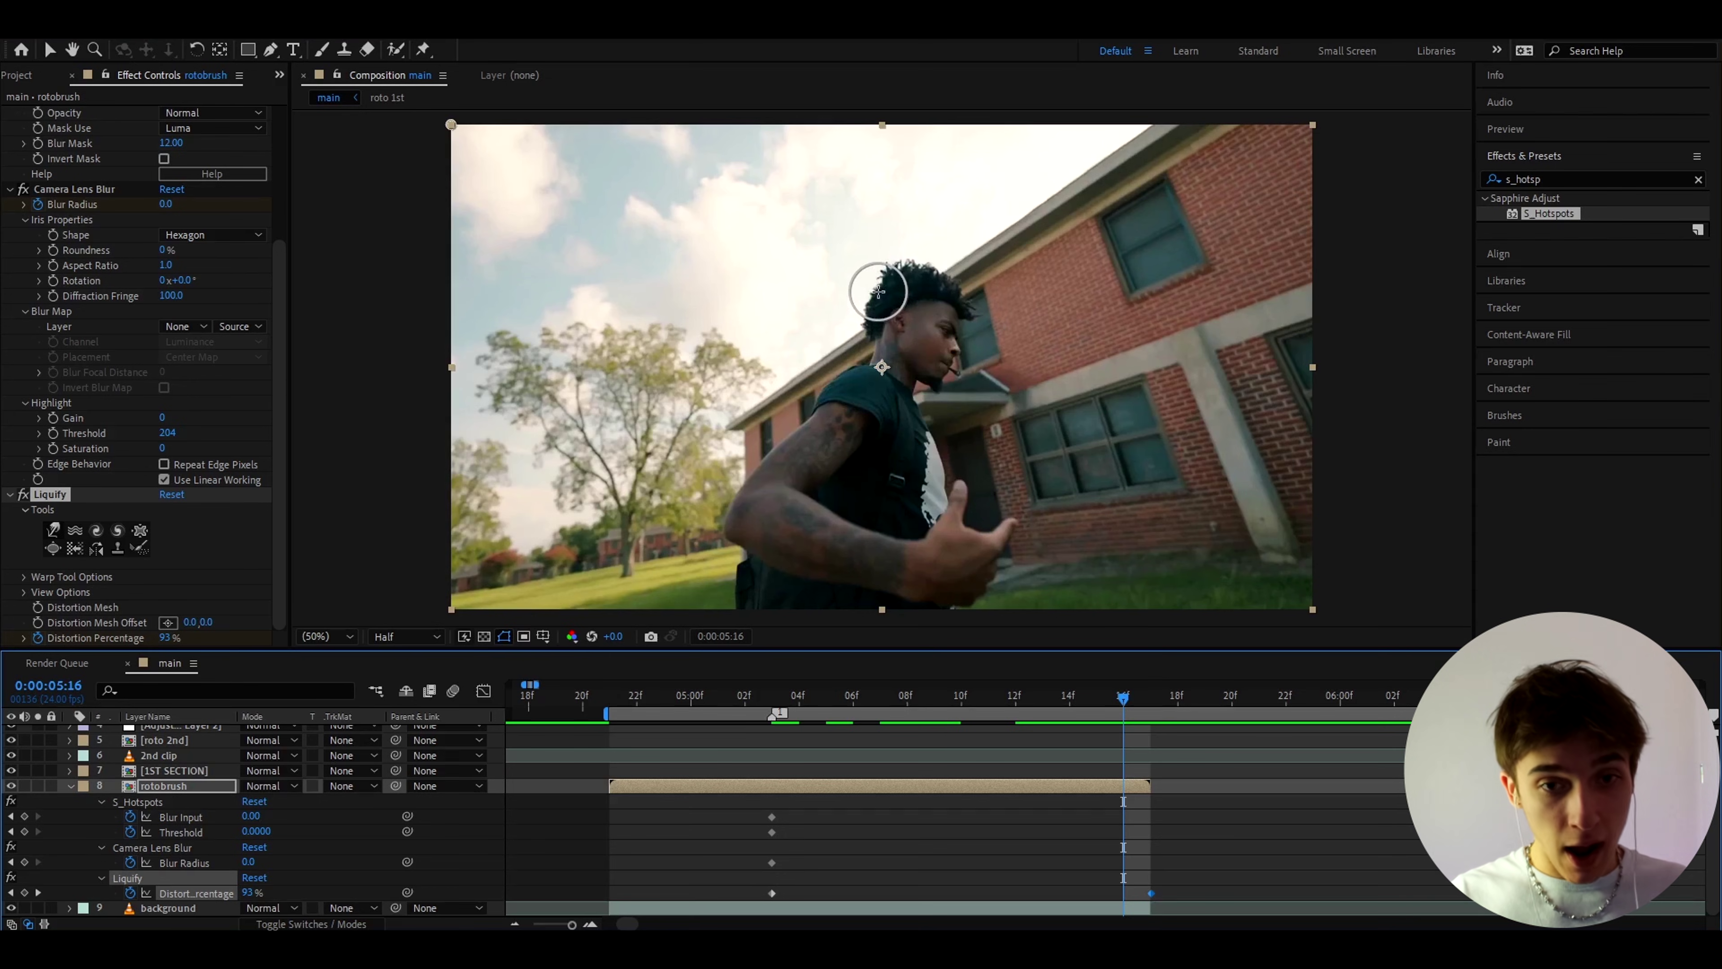
# Warp the subject with Liquify, pulling the hair into upward spikes and distorting the face.
pyautogui.moveTo(881, 289)
pyautogui.mouseDown()
pyautogui.moveTo(836, 252)
pyautogui.moveTo(874, 293)
pyautogui.moveTo(852, 265)
pyautogui.mouseUp()
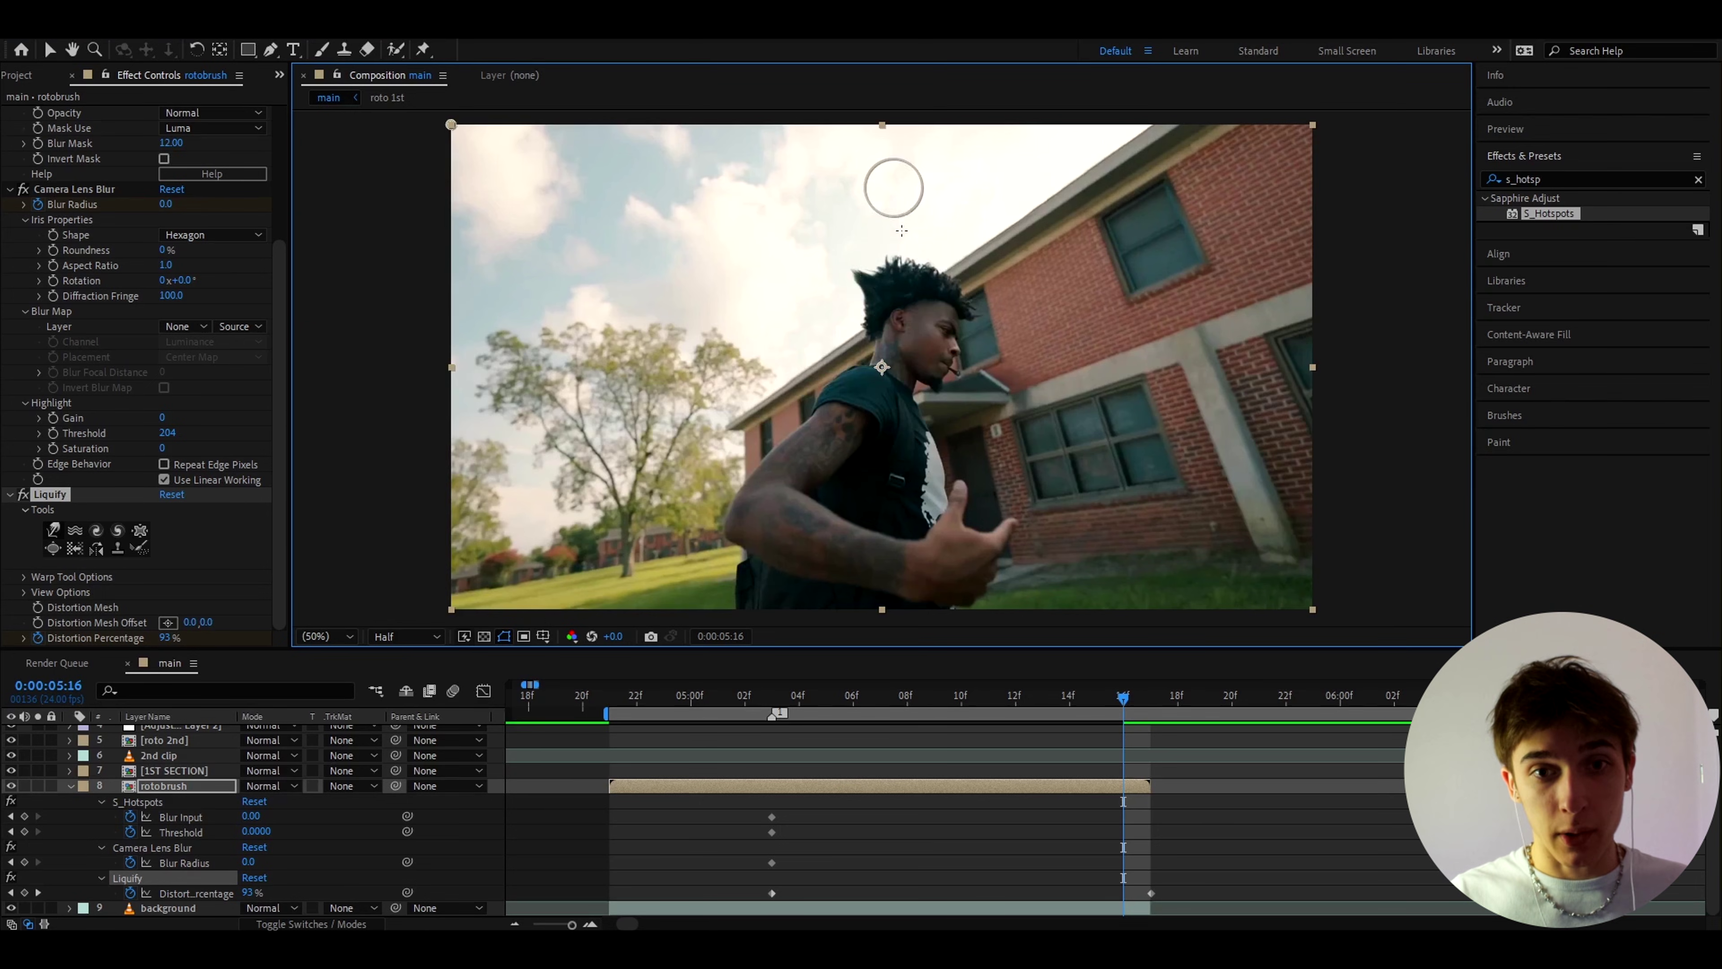
pyautogui.moveTo(891, 282)
pyautogui.mouseDown()
pyautogui.moveTo(902, 173)
pyautogui.moveTo(892, 268)
pyautogui.moveTo(899, 182)
pyautogui.moveTo(934, 274)
pyautogui.mouseUp()
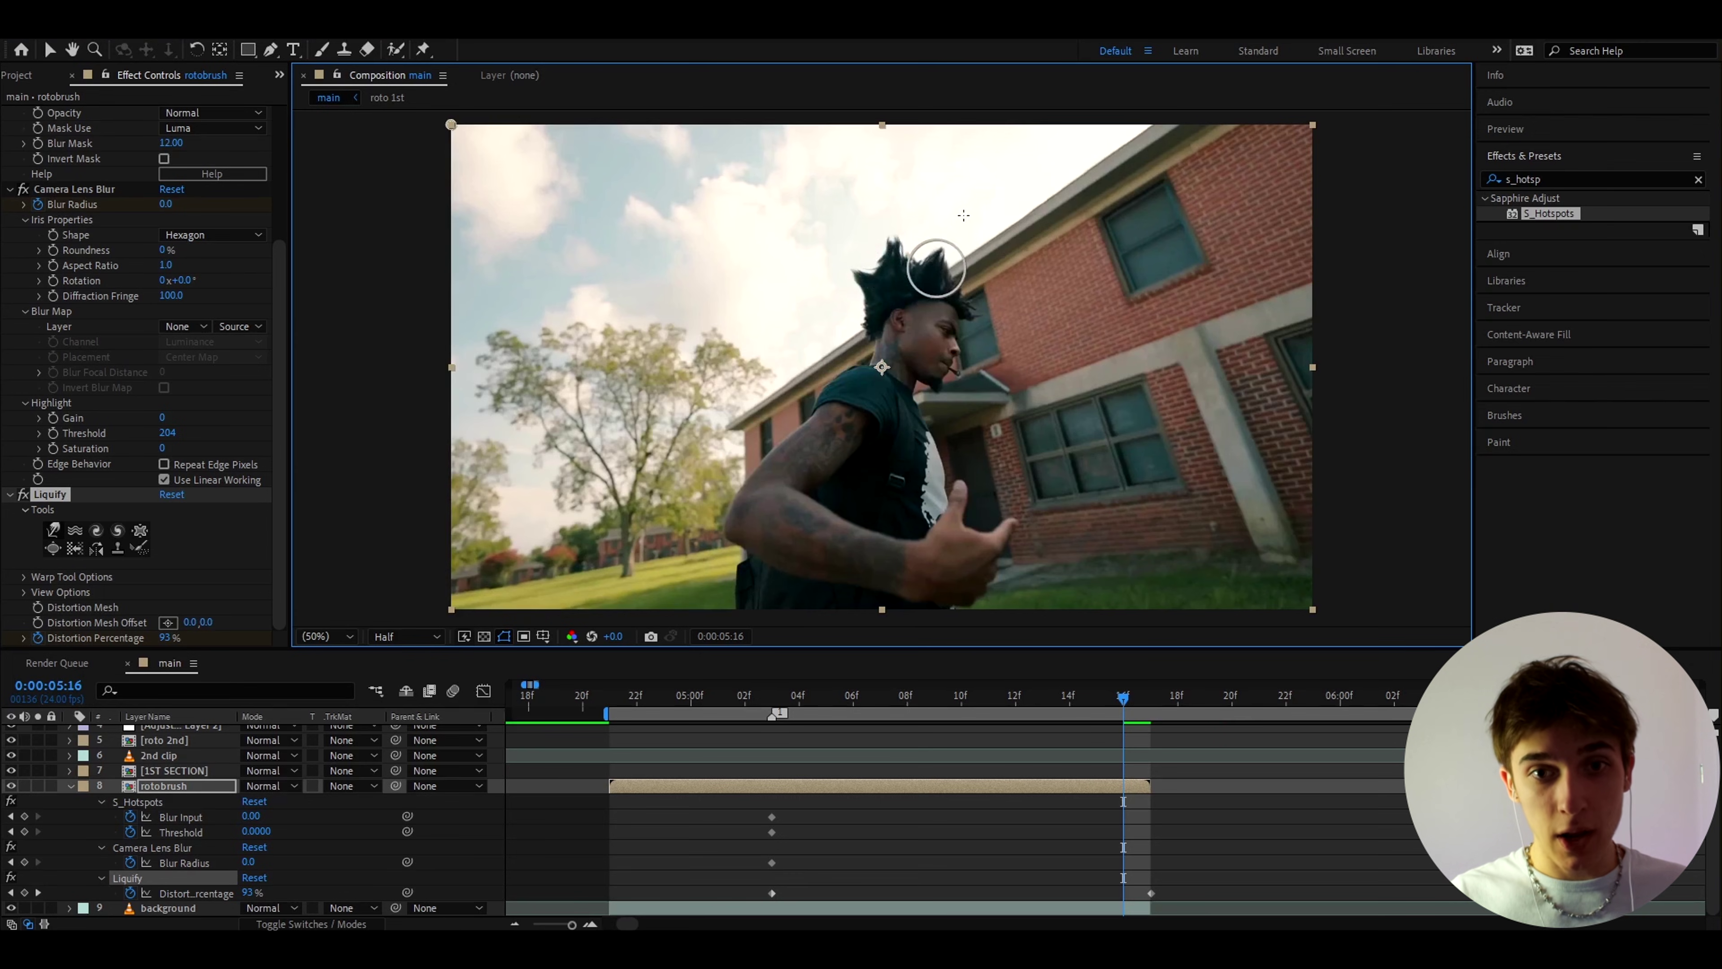
pyautogui.moveTo(941, 256); pyautogui.dragTo(978, 204)
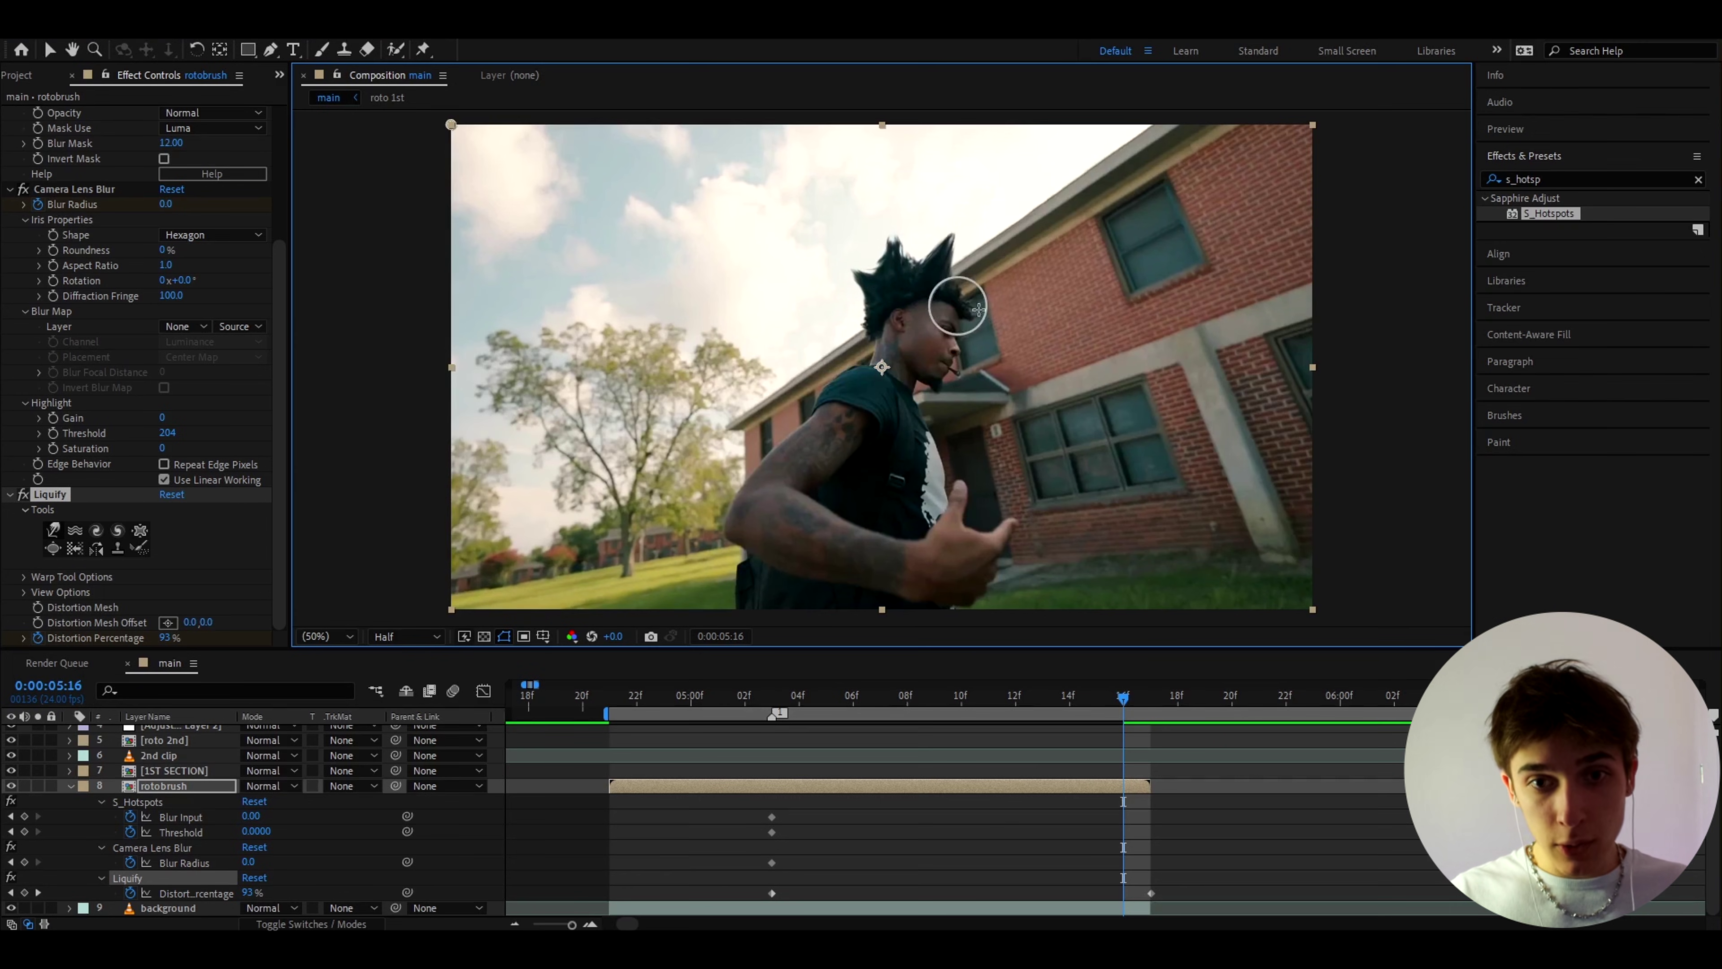
pyautogui.moveTo(972, 306)
pyautogui.mouseDown()
pyautogui.moveTo(1043, 304)
pyautogui.moveTo(973, 307)
pyautogui.moveTo(1018, 300)
pyautogui.moveTo(969, 330)
pyautogui.mouseUp()
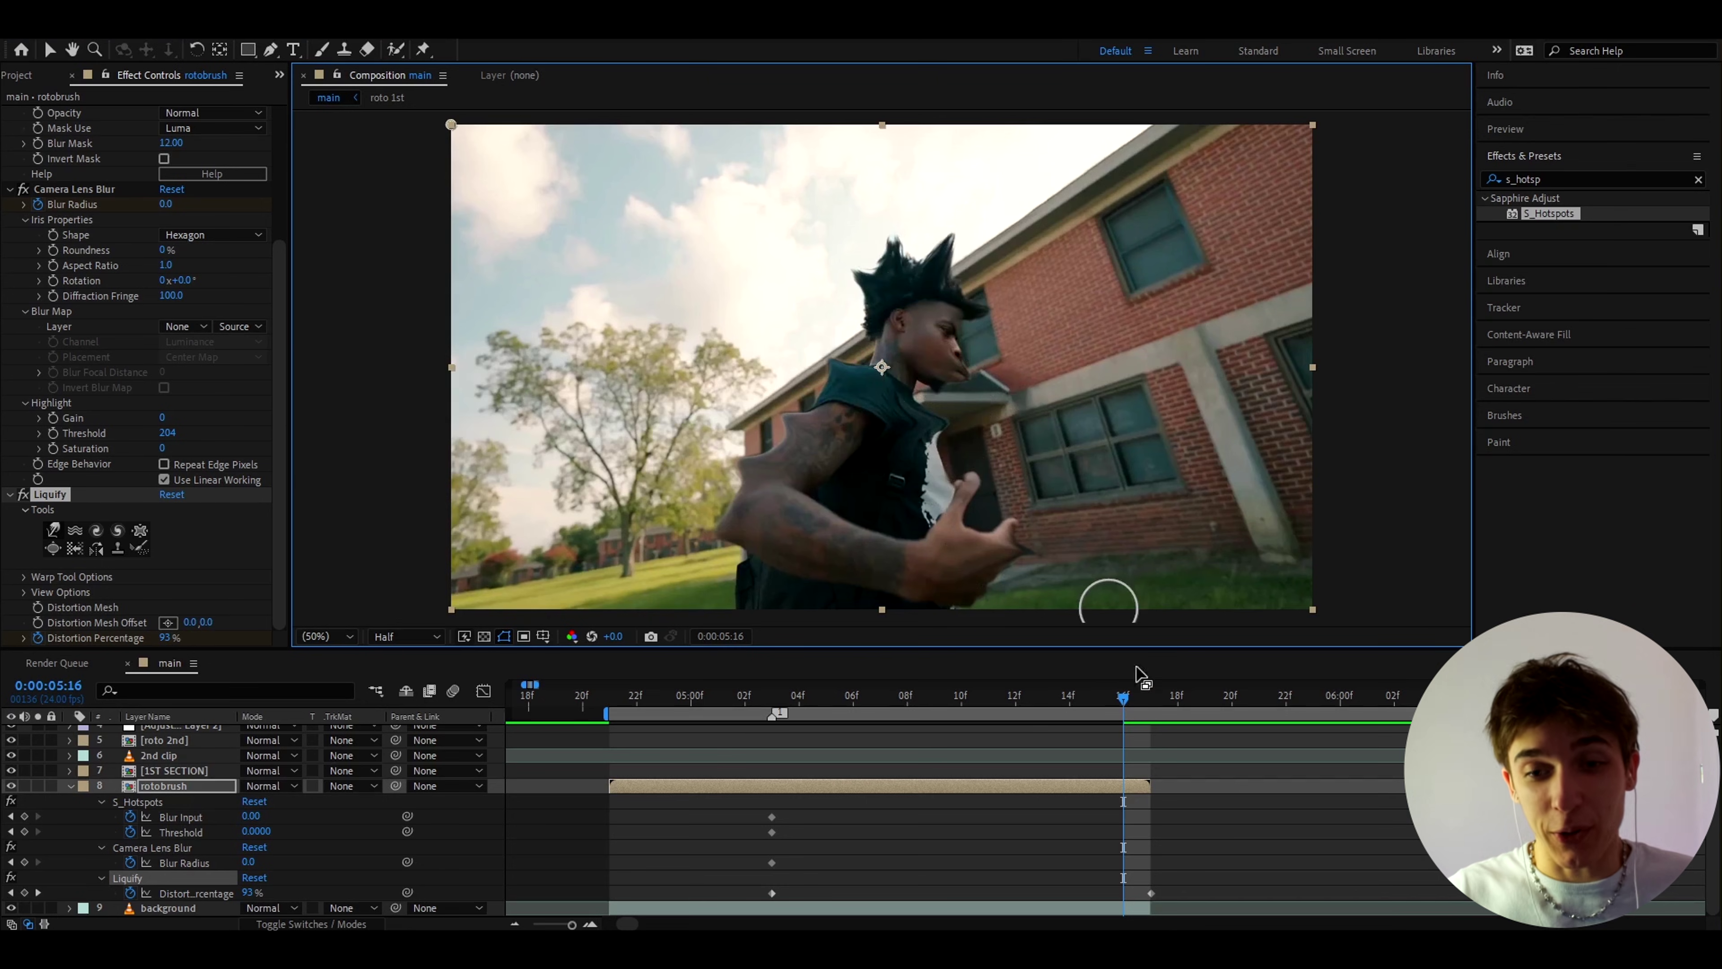
# Easy-ease both Distortion Percentage keyframes and lengthen their graph handles into a steep S-curve centred around 0:00:05:08.
pyautogui.moveTo(1123, 700)
pyautogui.mouseDown()
pyautogui.moveTo(771, 719)
pyautogui.moveTo(1118, 703)
pyautogui.moveTo(799, 707)
pyautogui.moveTo(1066, 699)
pyautogui.moveTo(906, 702)
pyautogui.mouseUp()
pyautogui.moveTo(1167, 890); pyautogui.dragTo(727, 907)
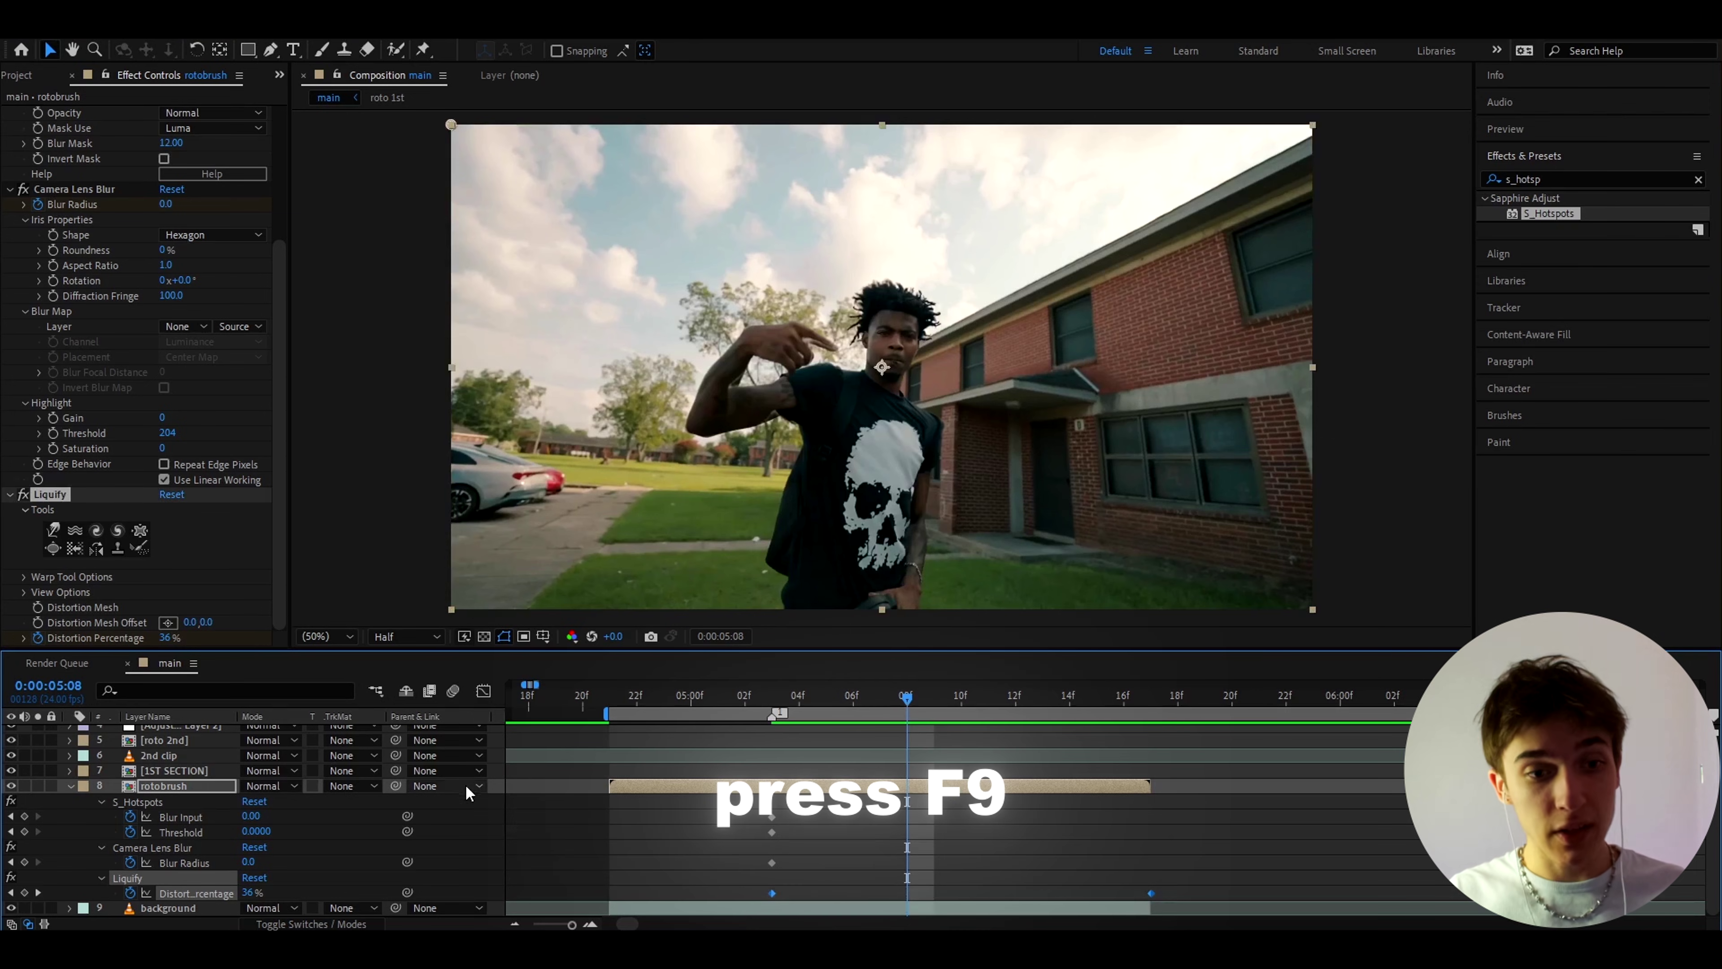
pyautogui.press('F9')
pyautogui.click(483, 692)
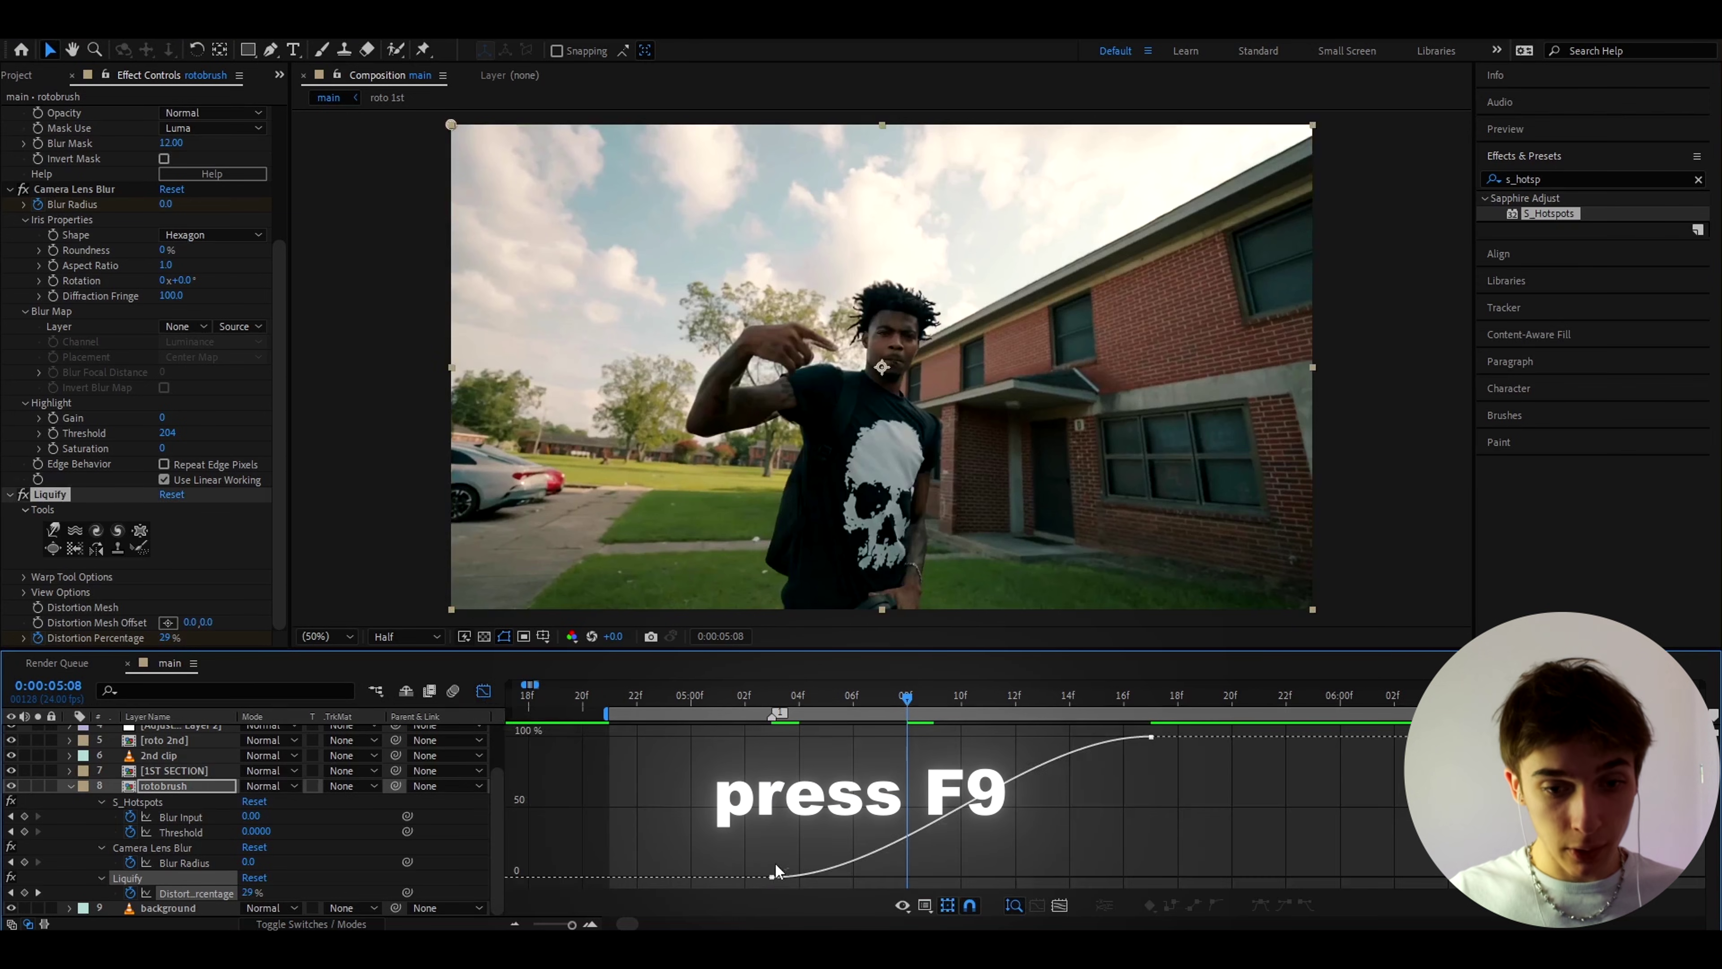
pyautogui.moveTo(773, 877)
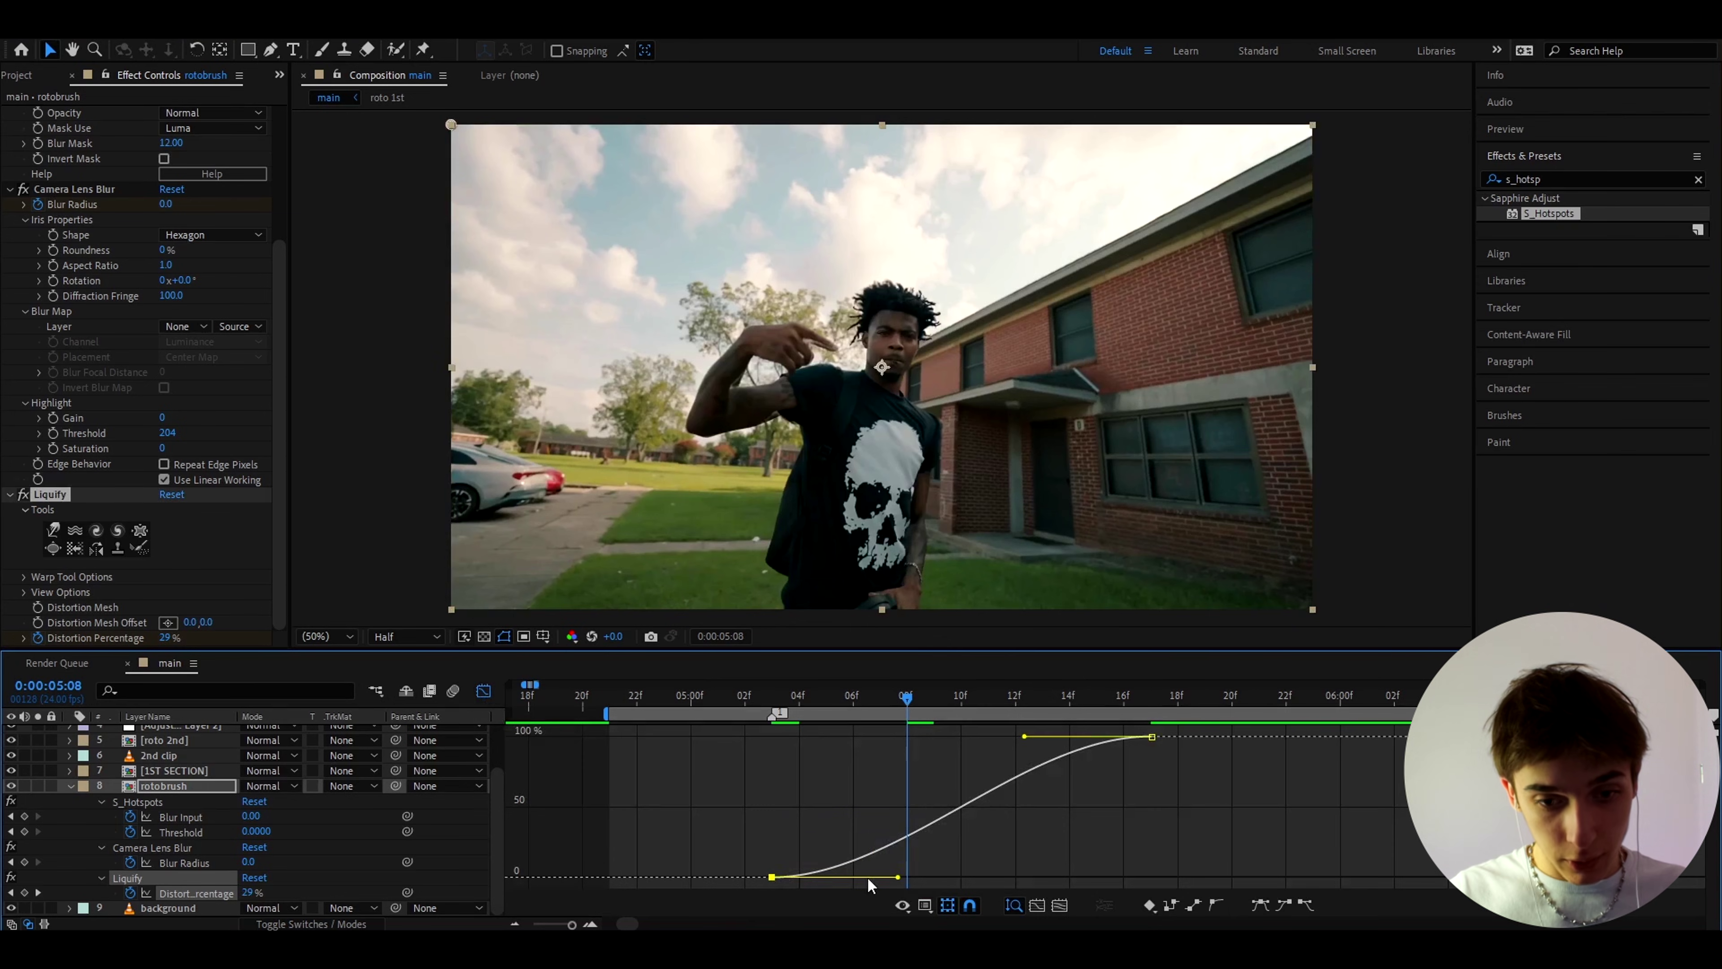
pyautogui.moveTo(901, 879); pyautogui.dragTo(1013, 863)
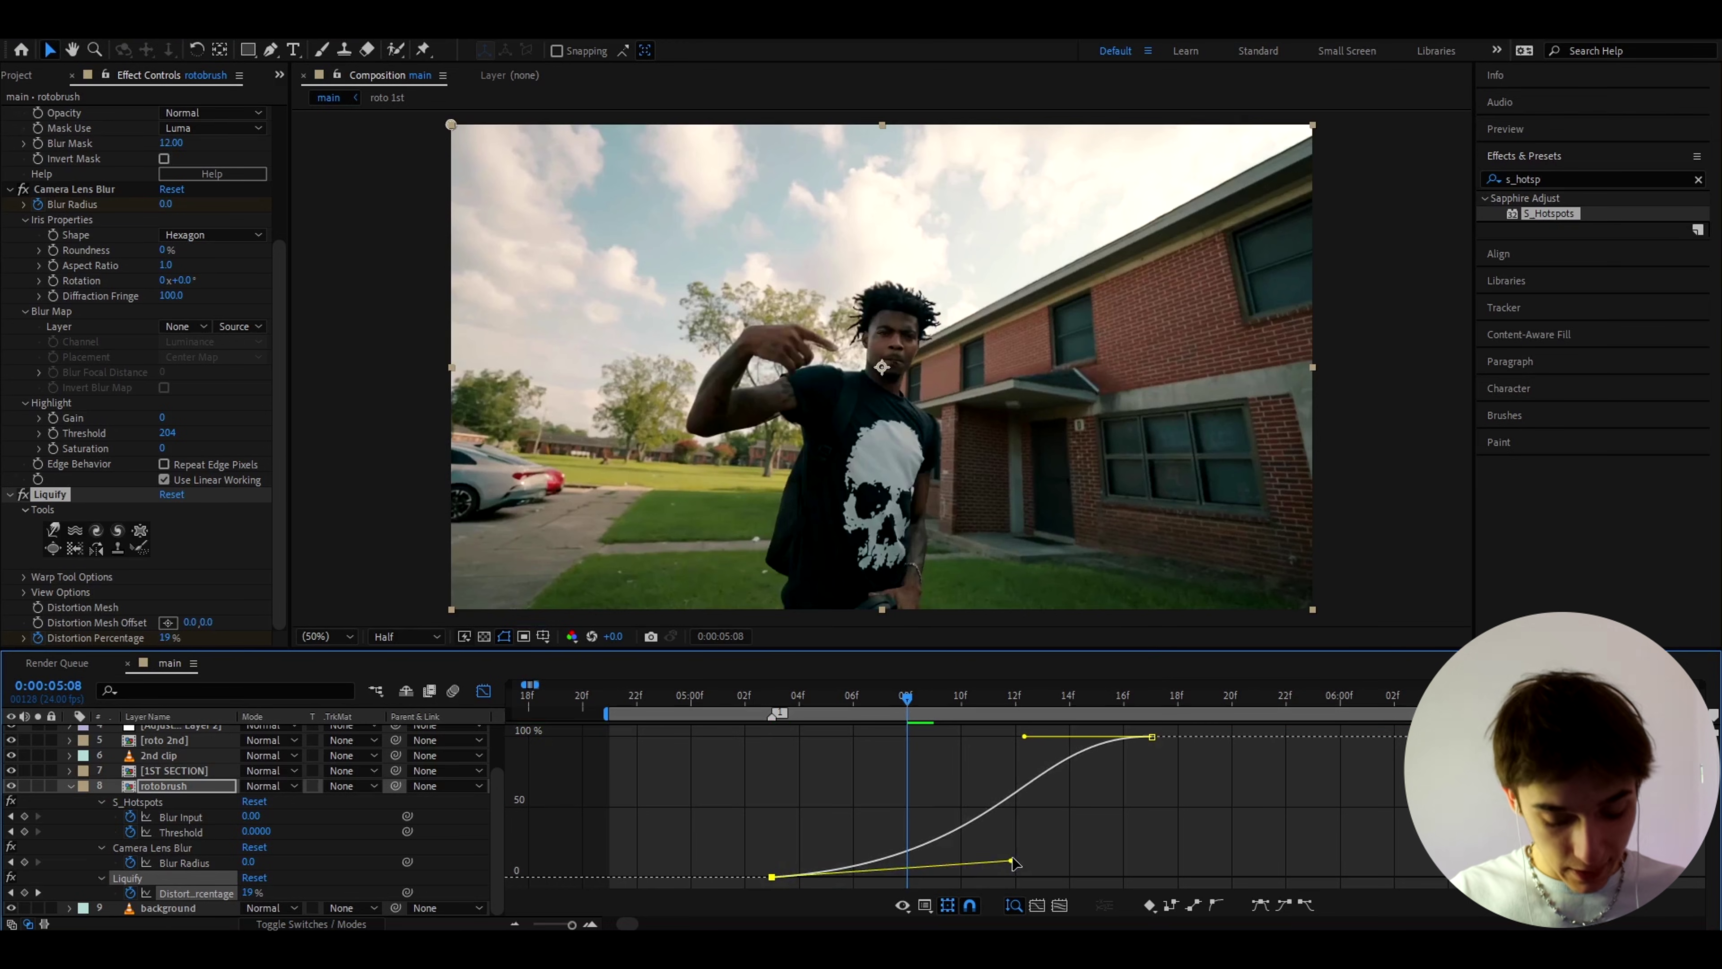
pyautogui.moveTo(1023, 736); pyautogui.dragTo(800, 753)
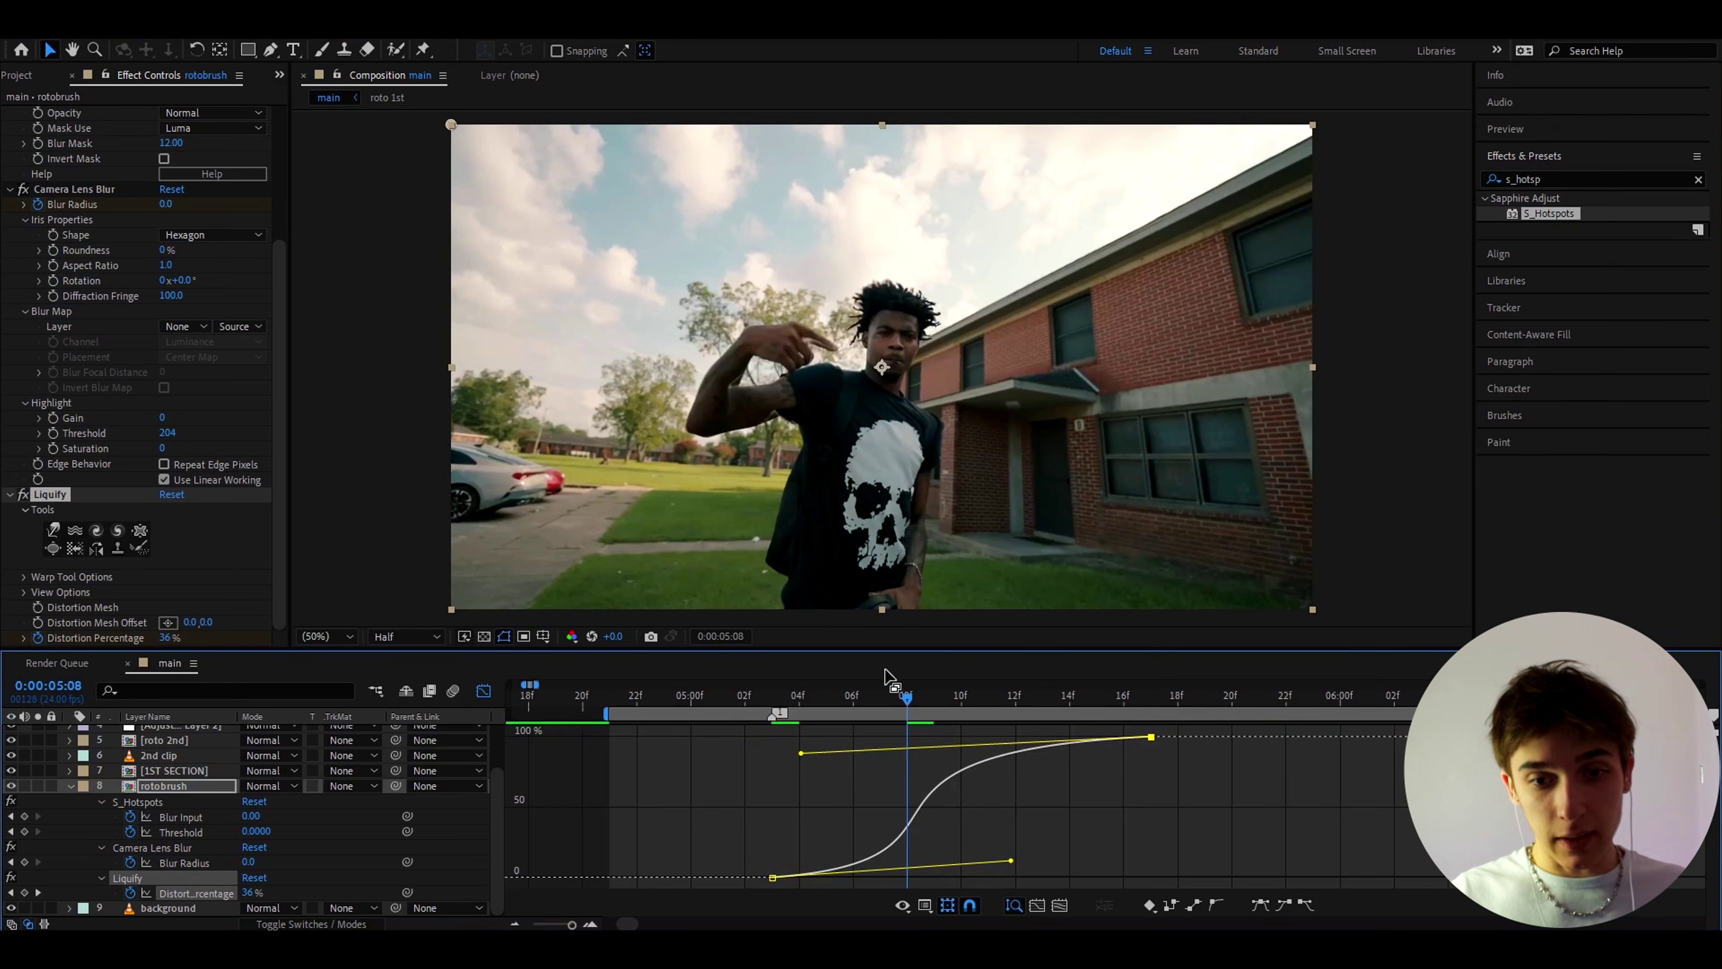
# Preview the eased Liquify distortion through the clip and return from the graph to the keyframe view.
pyautogui.press('space')
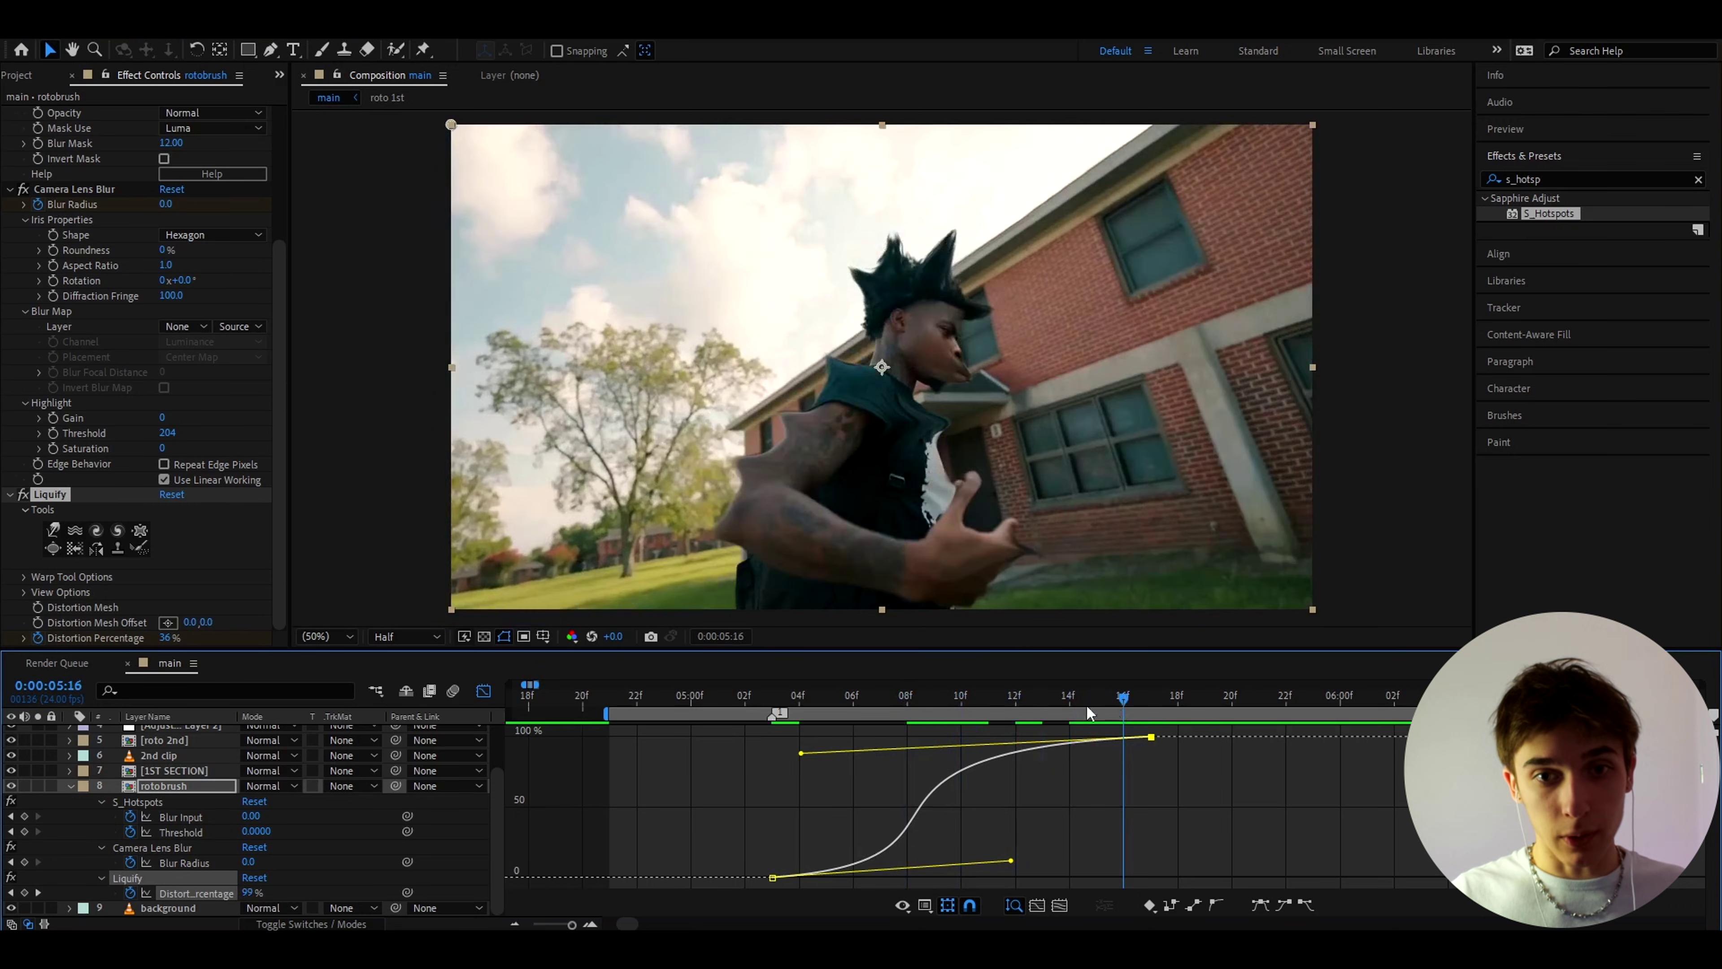
pyautogui.moveTo(912, 701); pyautogui.dragTo(955, 709)
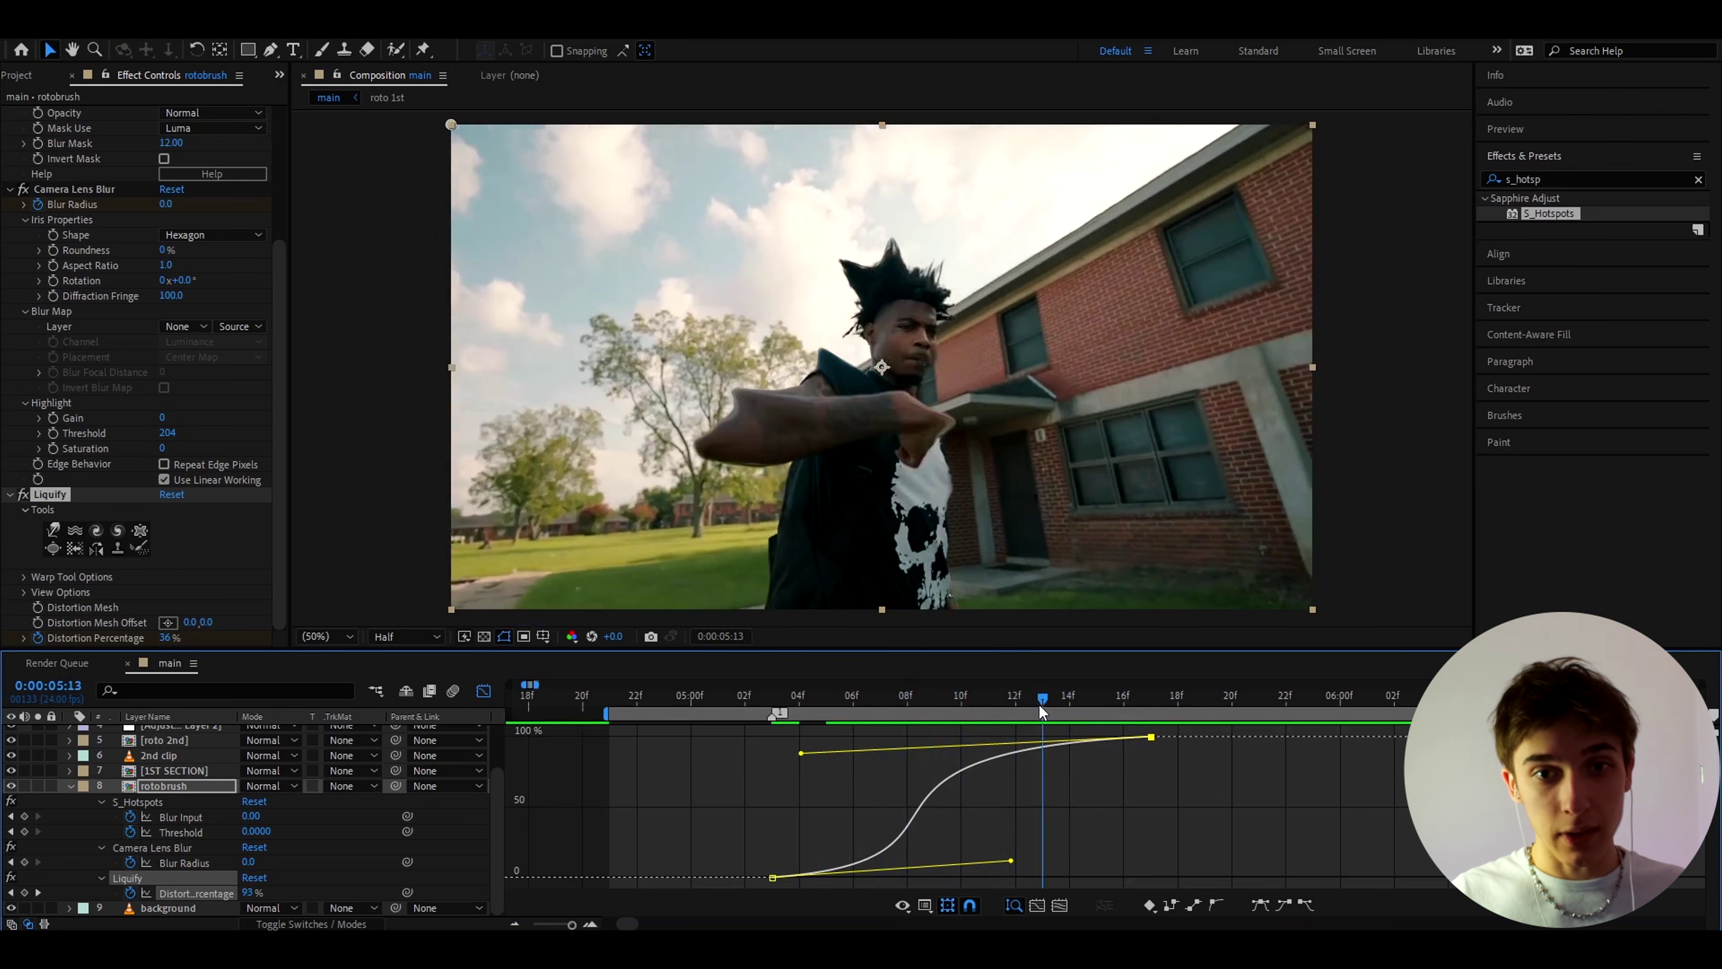
pyautogui.moveTo(1042, 710); pyautogui.dragTo(1096, 705)
pyautogui.click(484, 691)
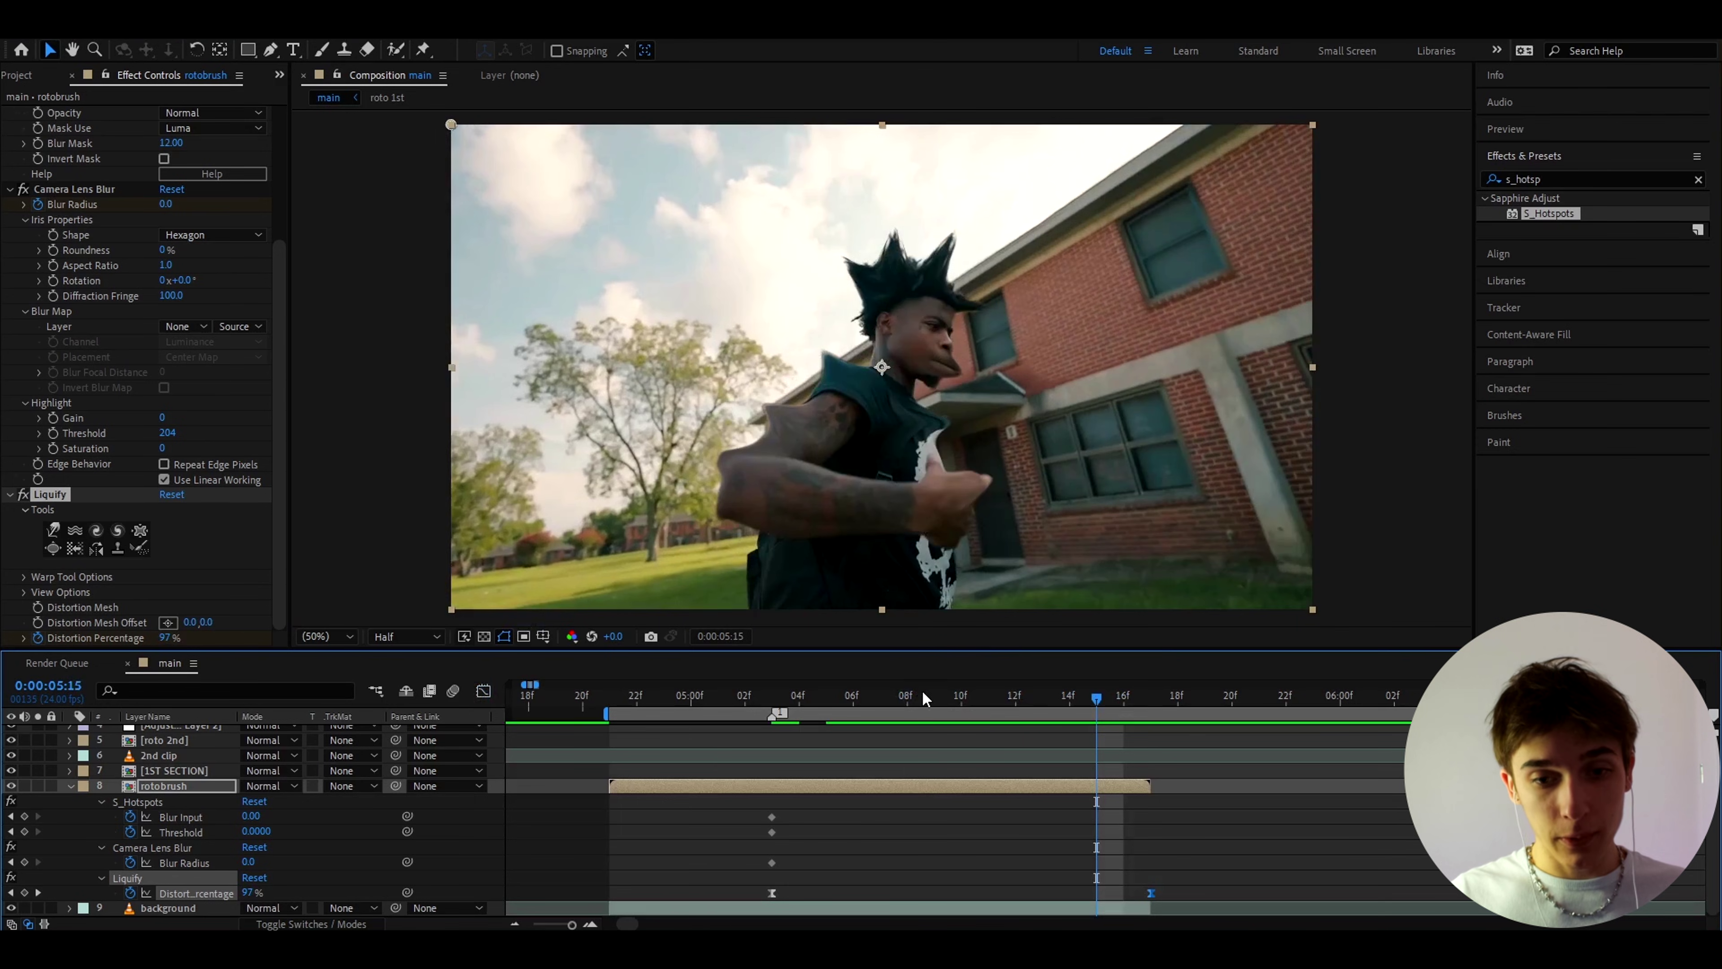
# Add S_Hotspots keyframes on the rotobrush layer at 0:00:05:09 with Blur Input 5 and Threshold 0.57.
pyautogui.moveTo(924, 699)
pyautogui.mouseDown()
pyautogui.moveTo(778, 686)
pyautogui.moveTo(944, 718)
pyautogui.mouseUp()
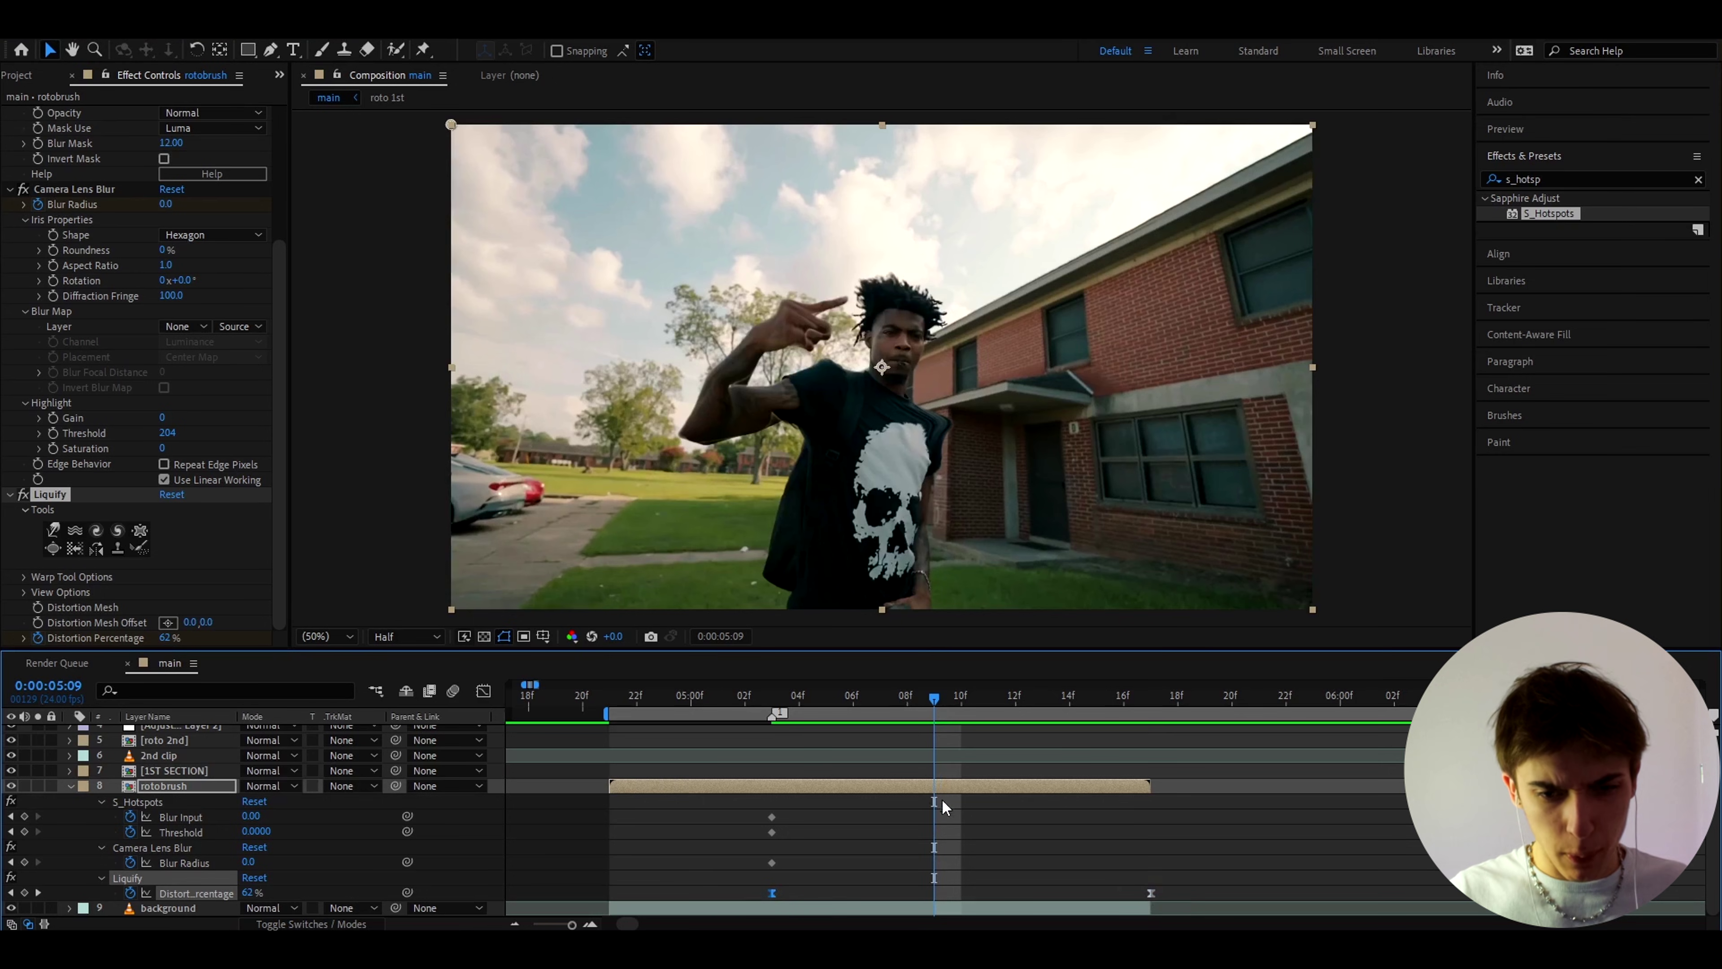
pyautogui.click(262, 817)
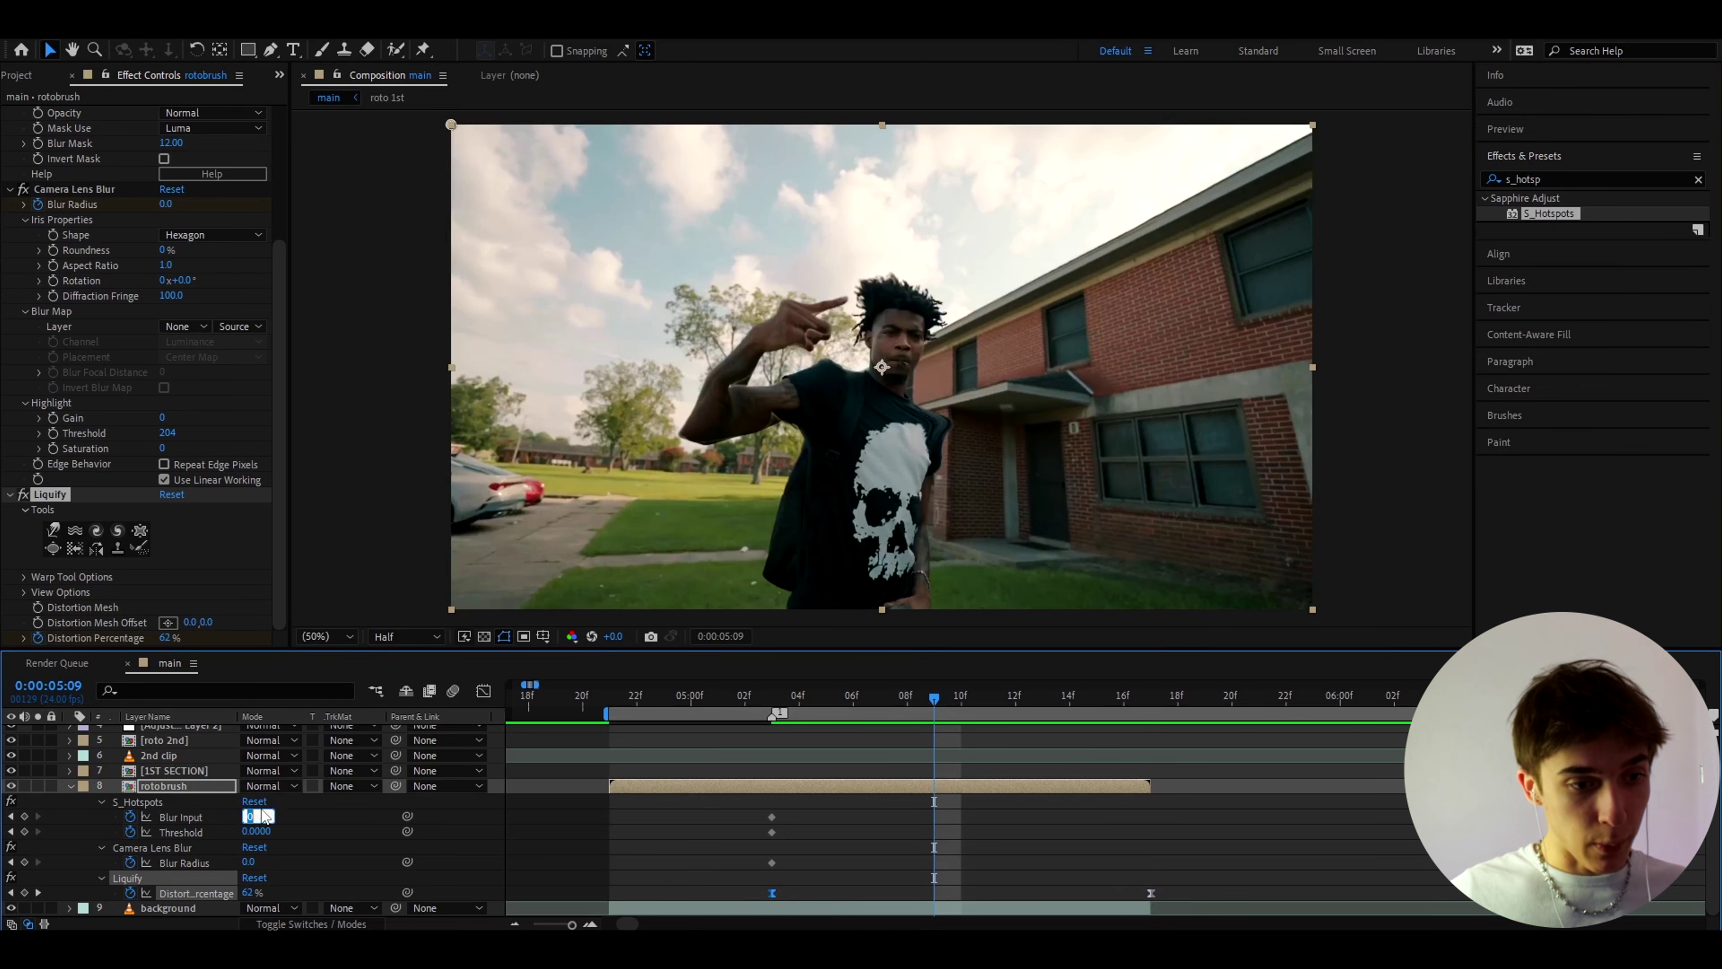
pyautogui.write('5')
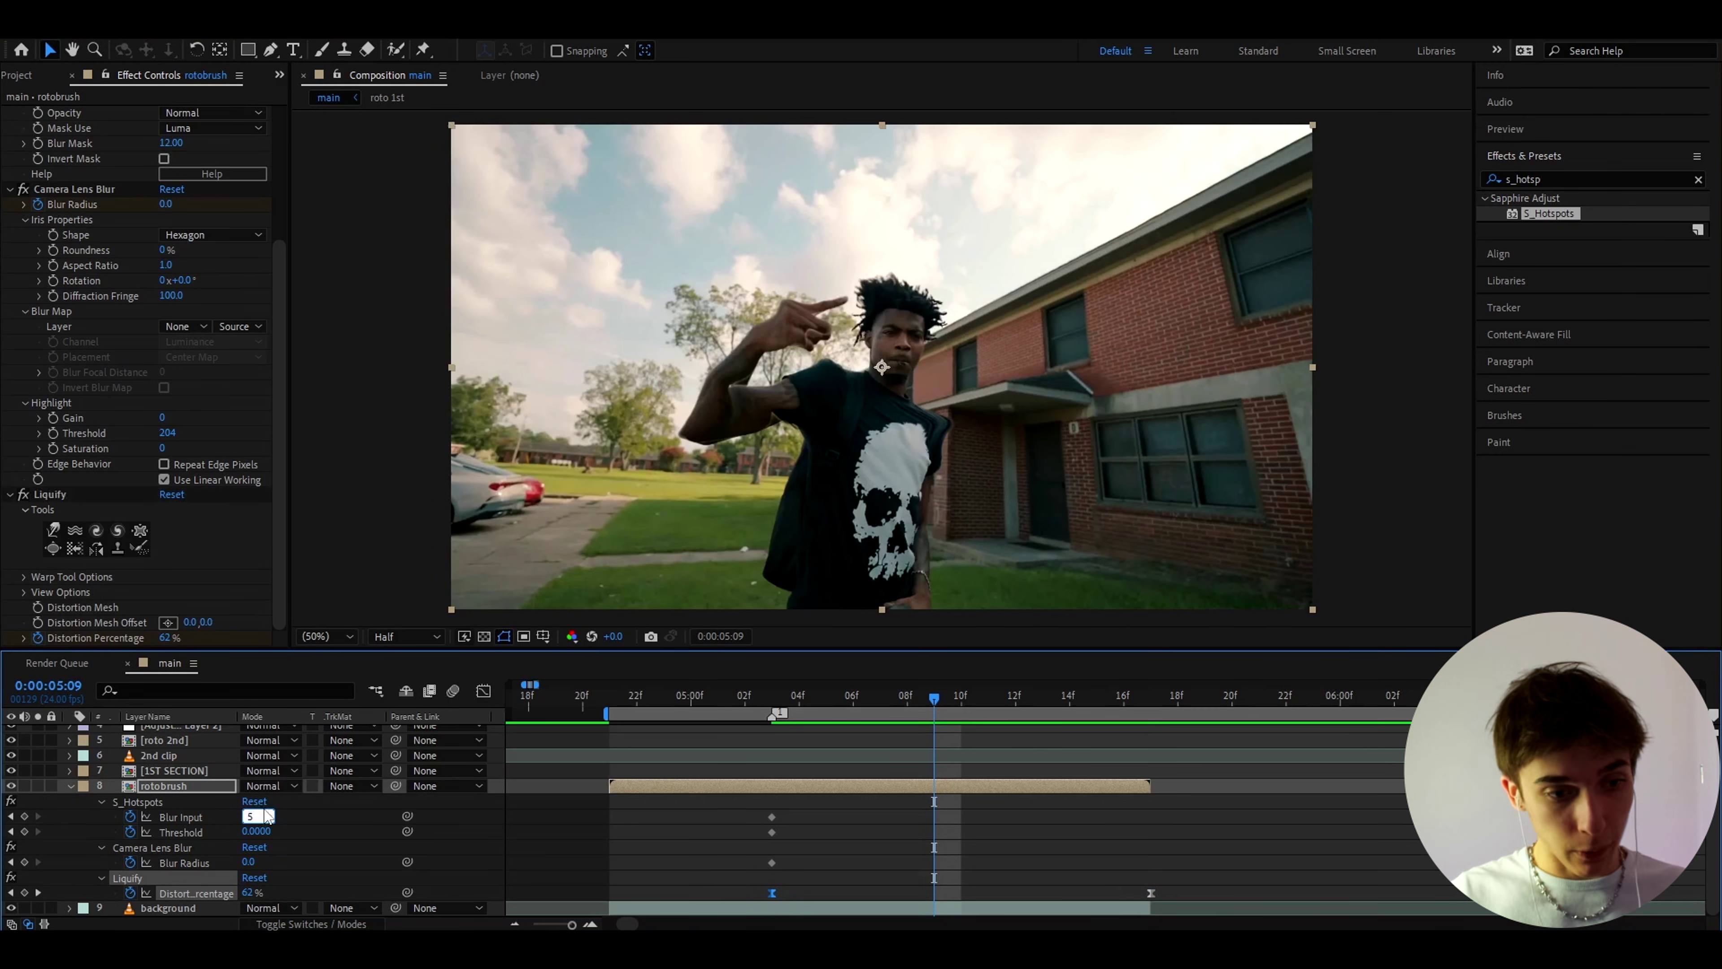
pyautogui.press('Tab')
pyautogui.write('0')
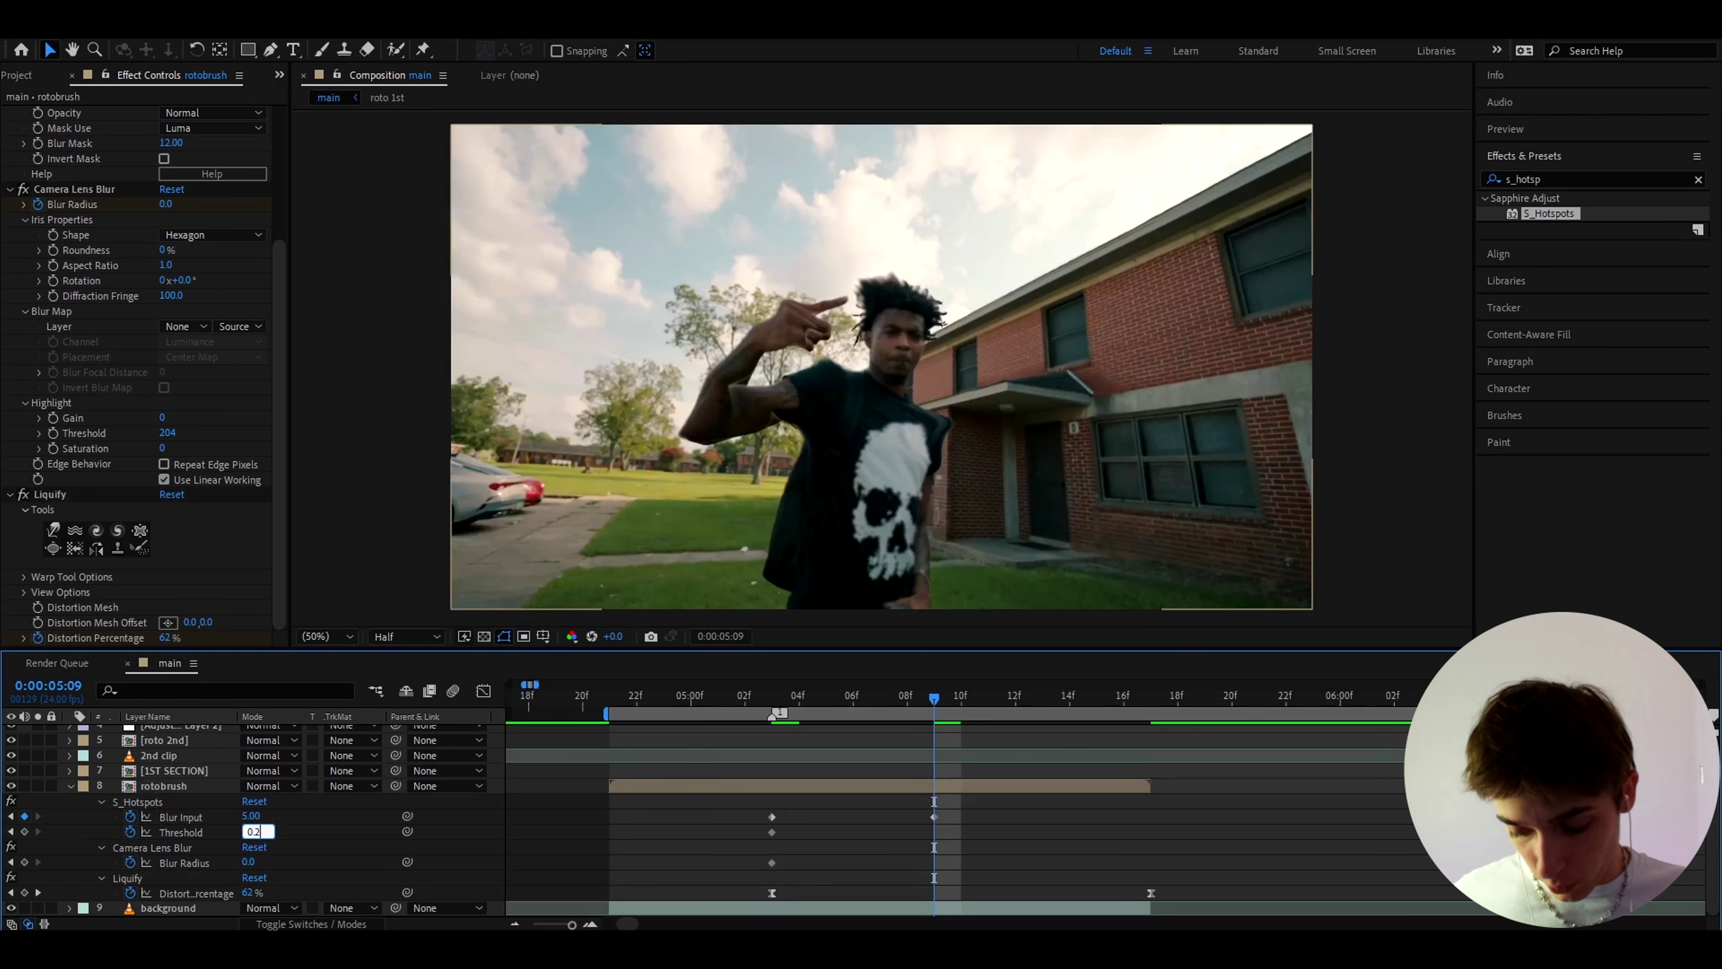
pyautogui.write('.57')
# Add a Camera Lens Blur keyframe at 0:00:05:09 with Blur Radius 14.
pyautogui.click(254, 862)
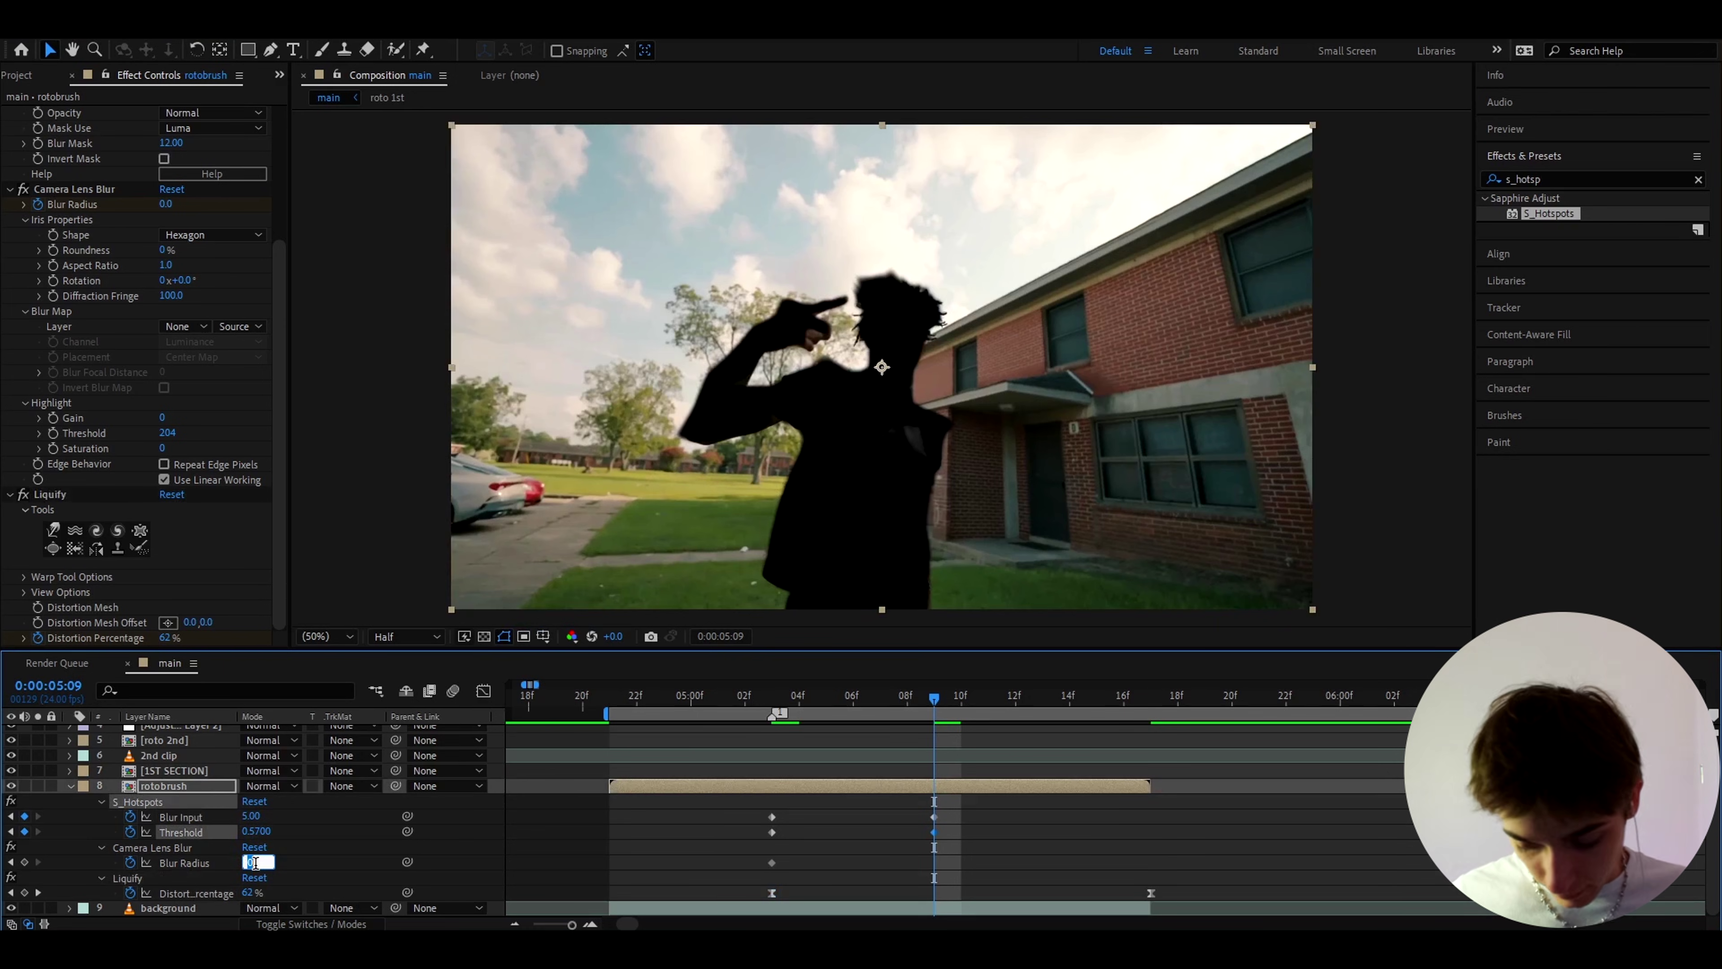
pyautogui.write('14')
pyautogui.press('Return')
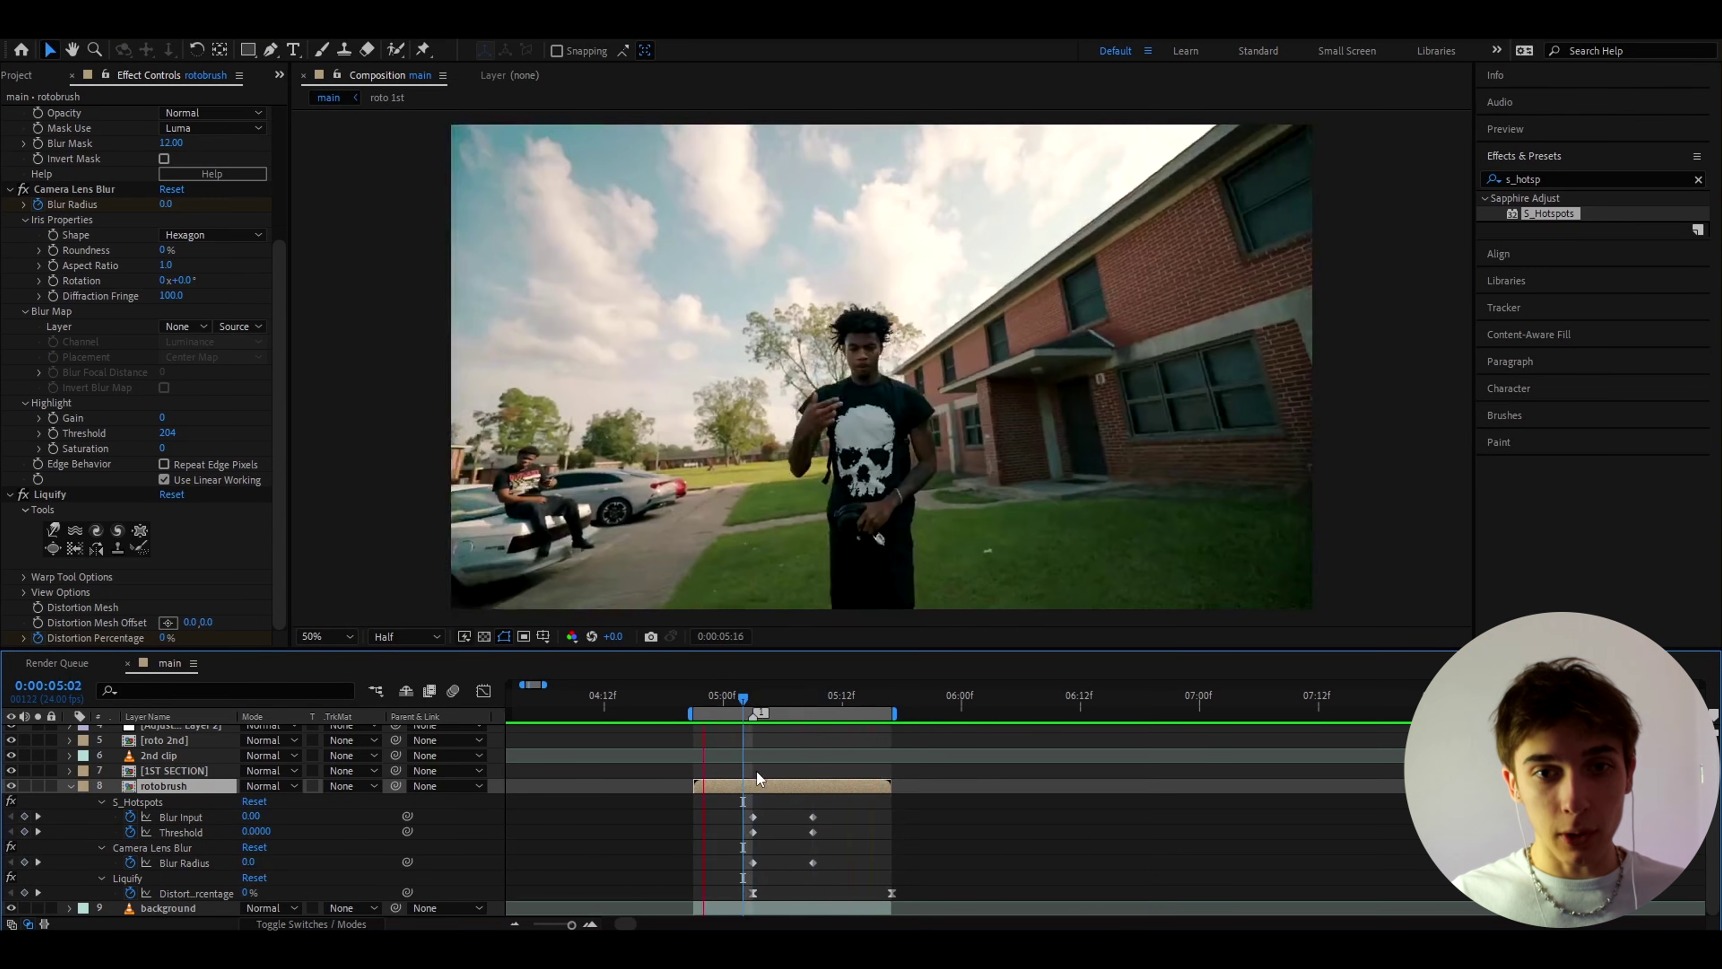
# Save the project and create an adjustment layer above the rotobrush layer, starting at the first effect keyframes at 0:00:05:03.
pyautogui.moveTo(757, 697)
pyautogui.mouseDown()
pyautogui.moveTo(858, 676)
pyautogui.moveTo(753, 697)
pyautogui.mouseUp()
pyautogui.hotkey('ctrl', 's')
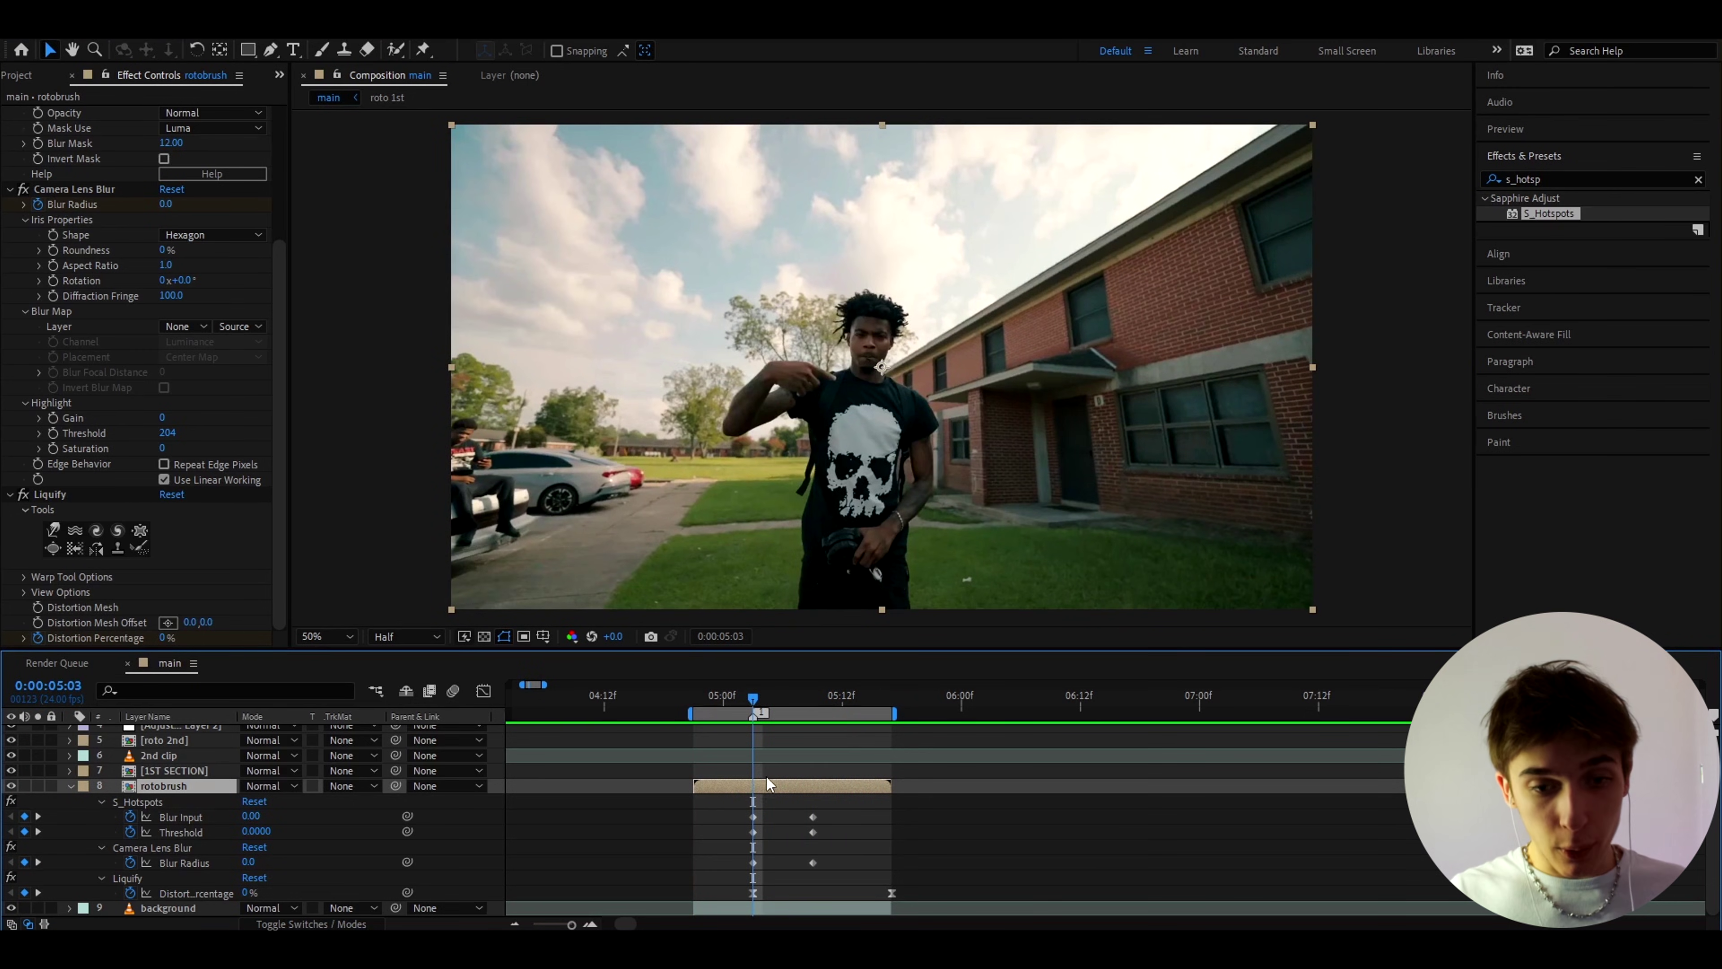
pyautogui.press('=')
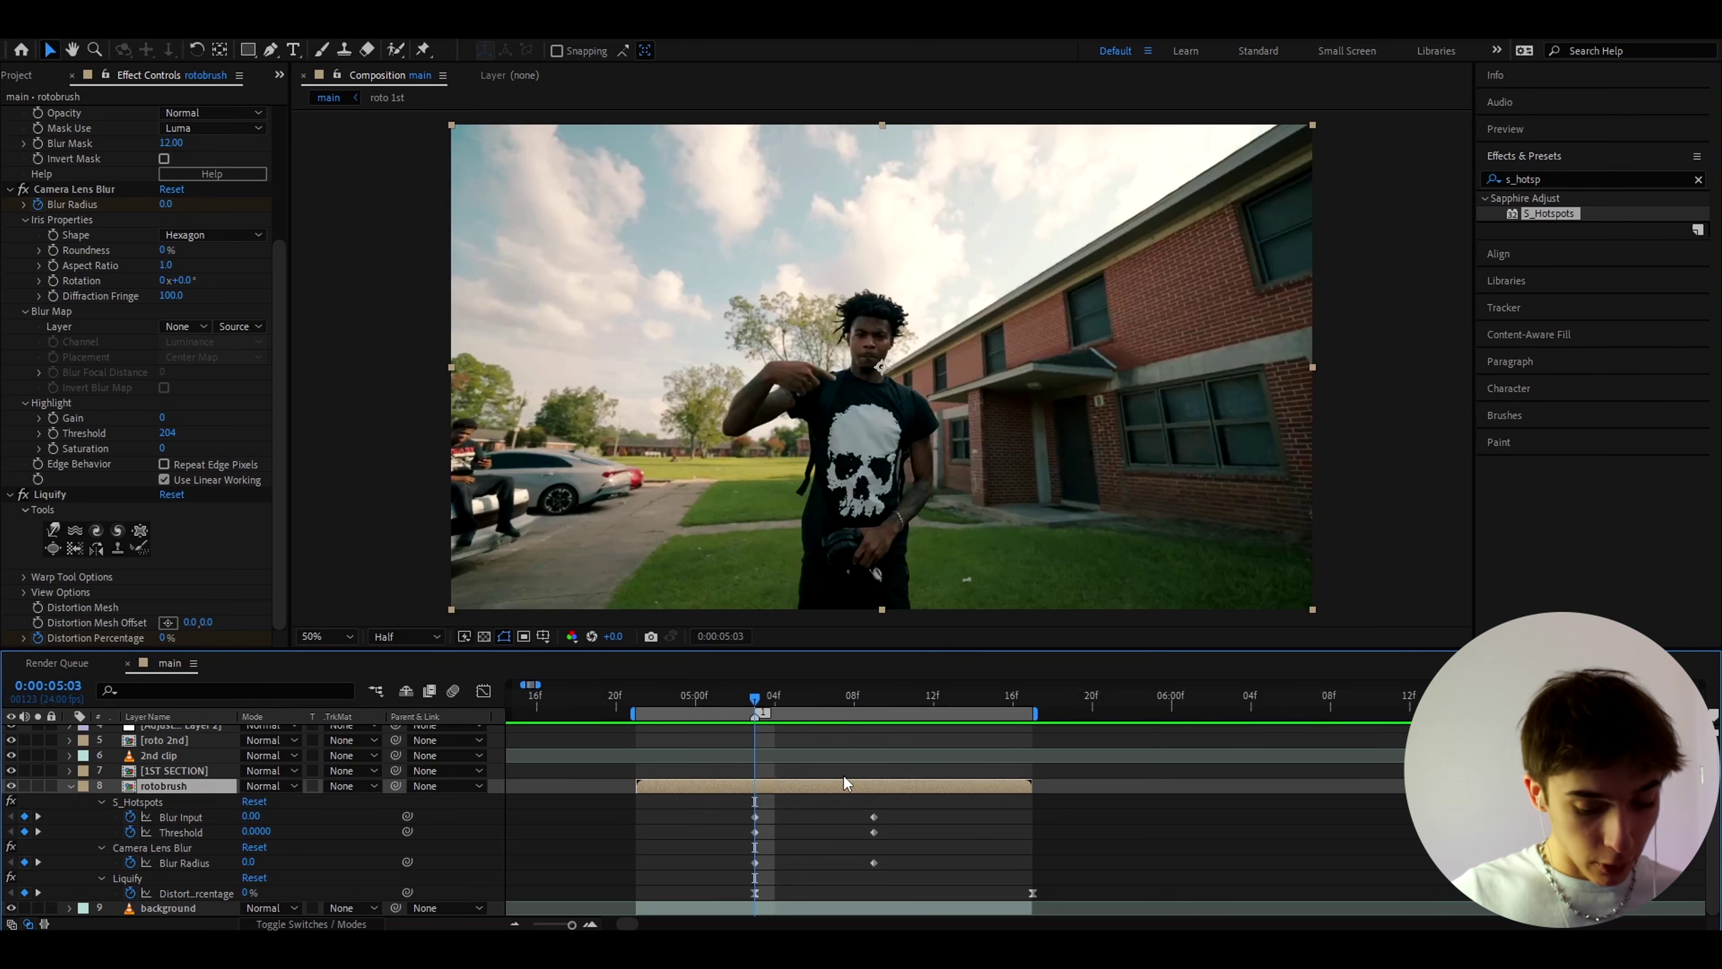
pyautogui.hotkey('ctrl', 'alt', 'y')
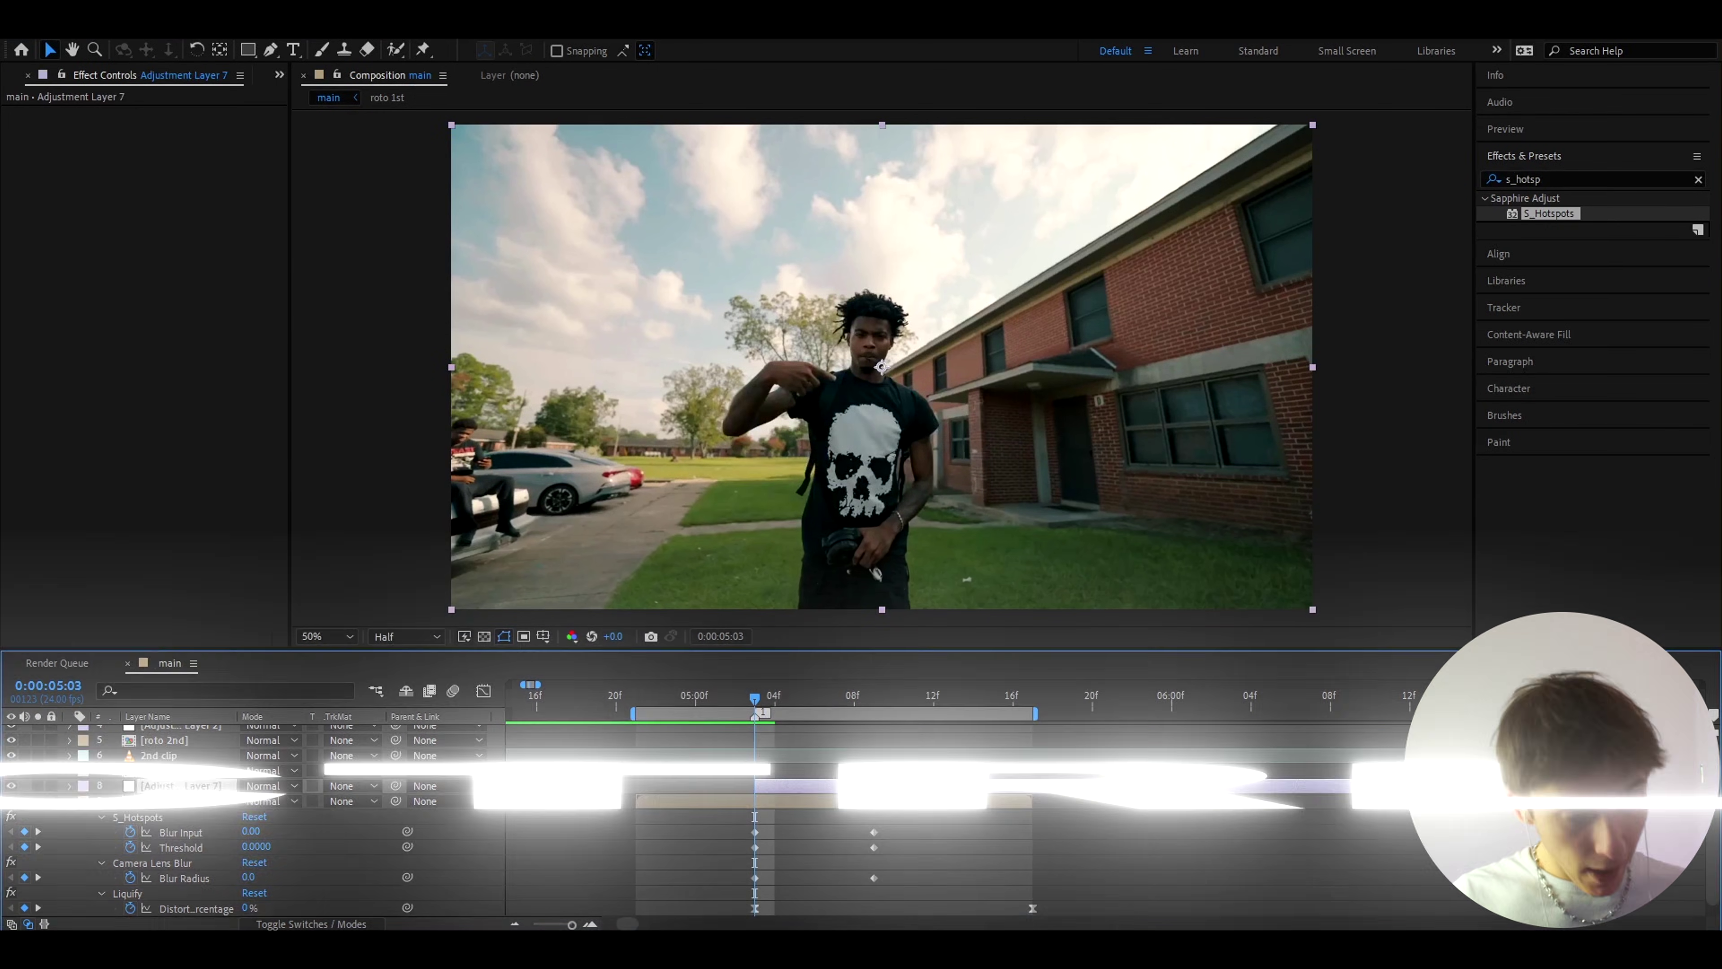
# Apply S_Flicker to the new adjustment layer and set its Amplitude to 0.52.
pyautogui.hotkey('ctrl', 'space')
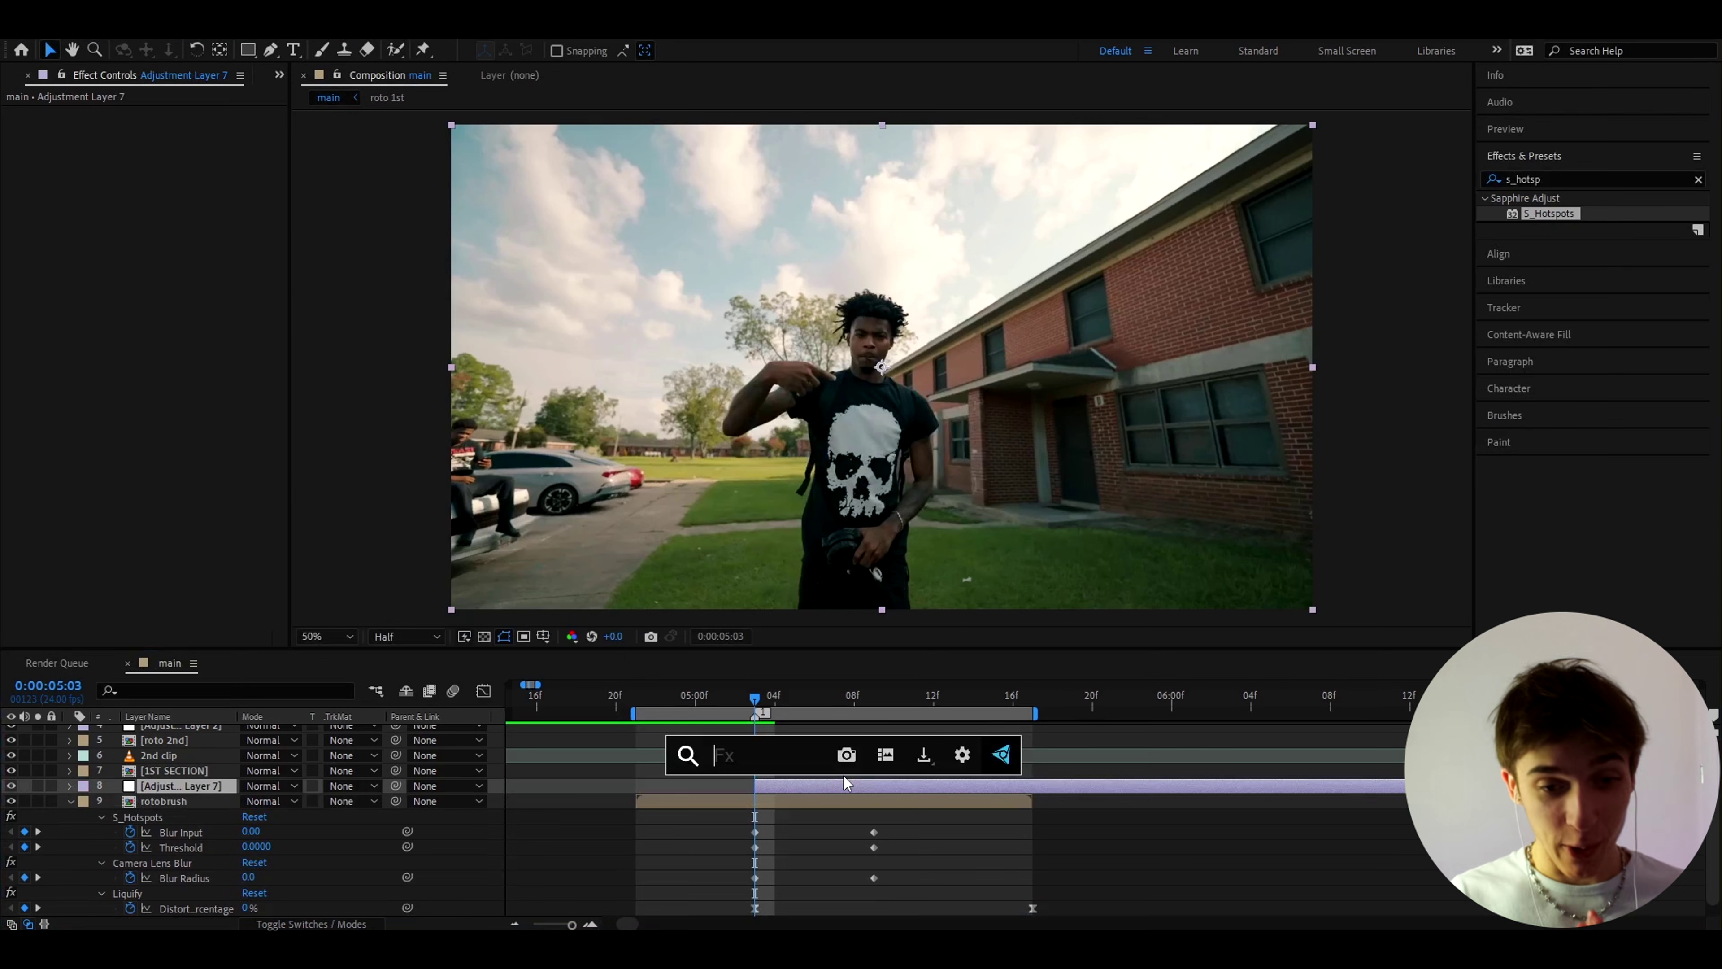
pyautogui.write('s_flicker')
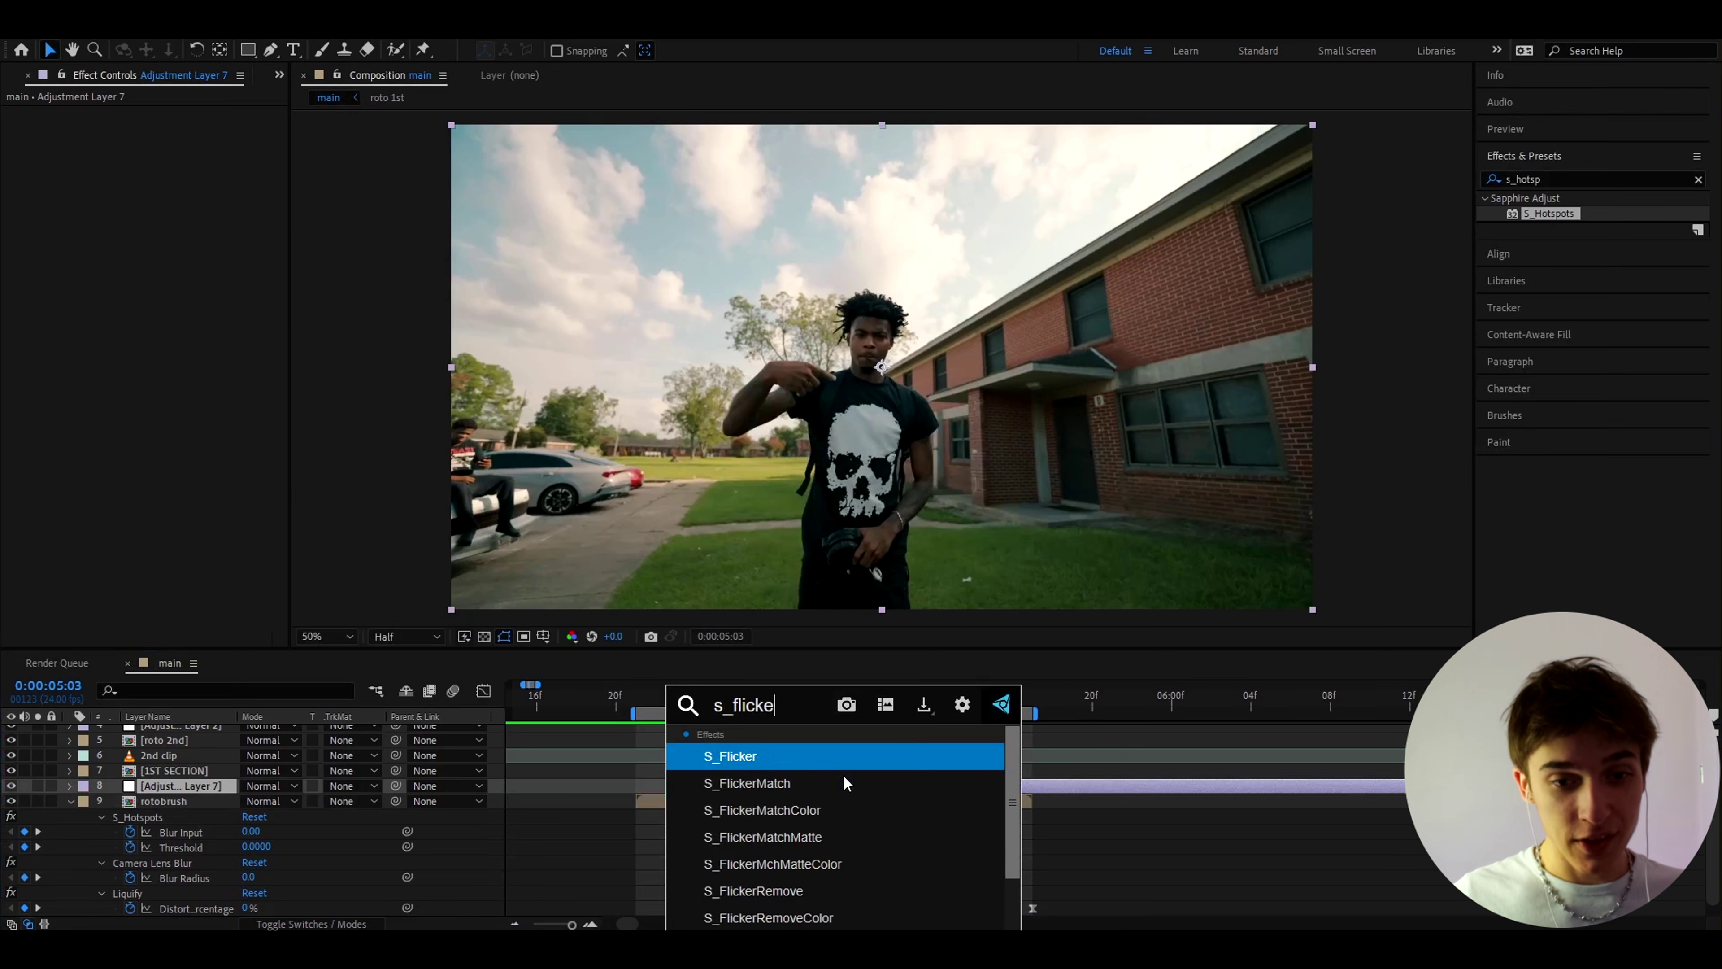
pyautogui.click(817, 754)
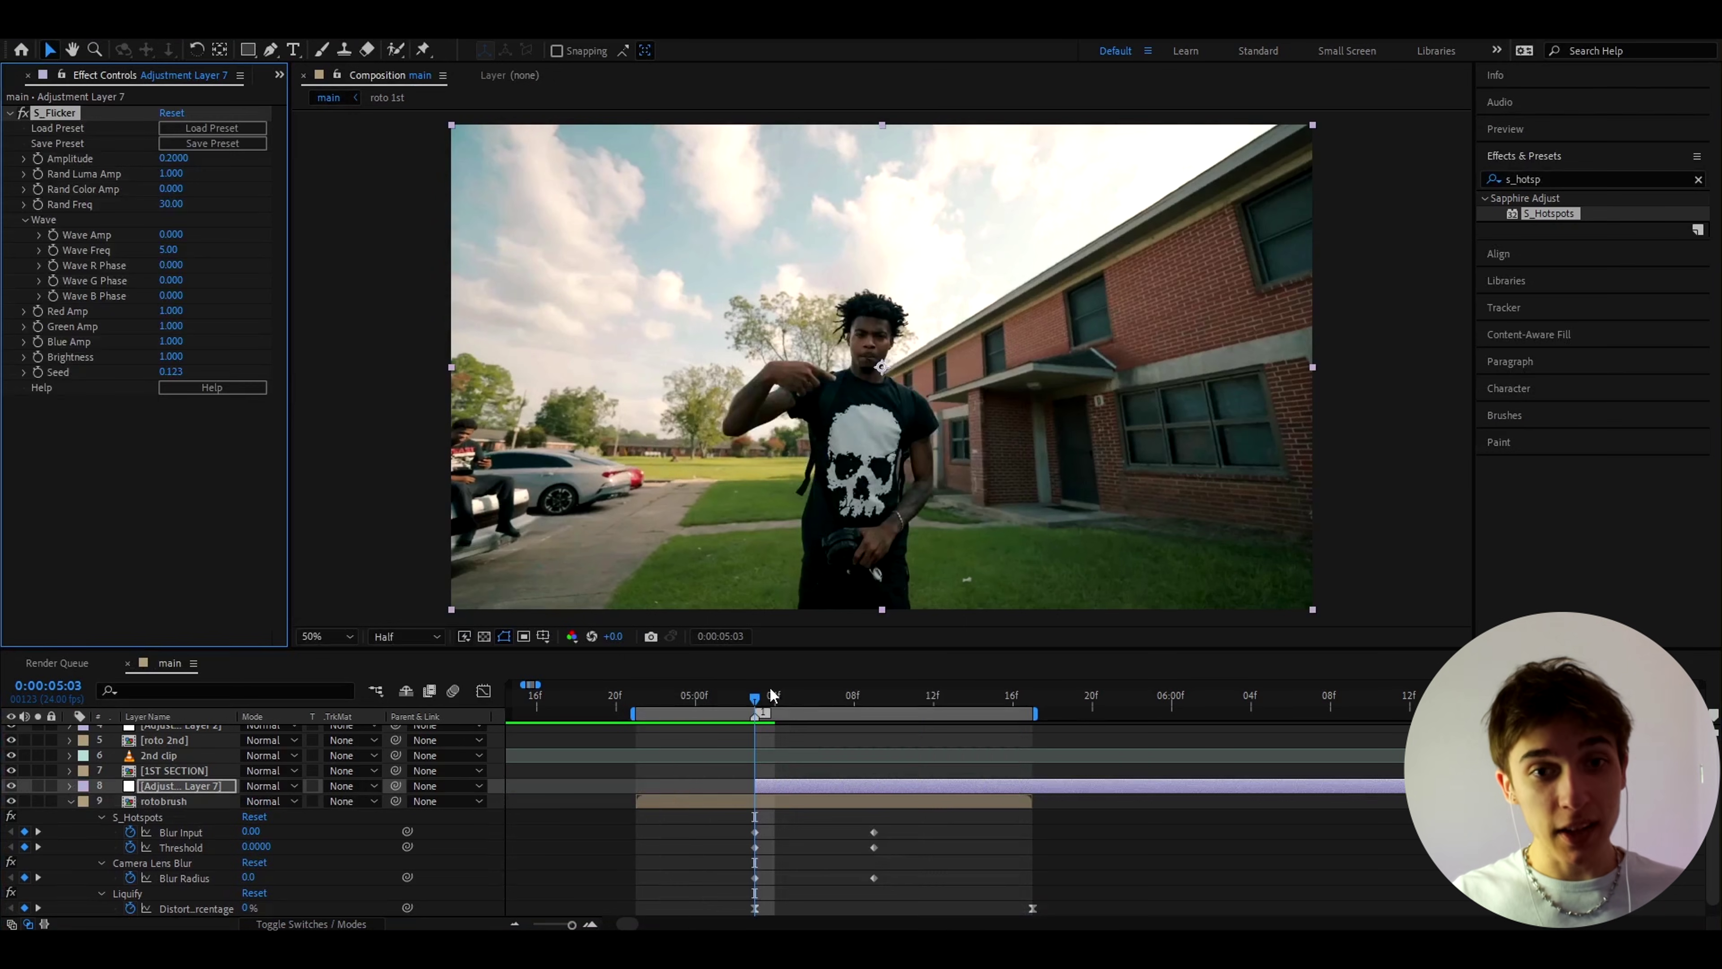
pyautogui.click(172, 158)
pyautogui.write('0')
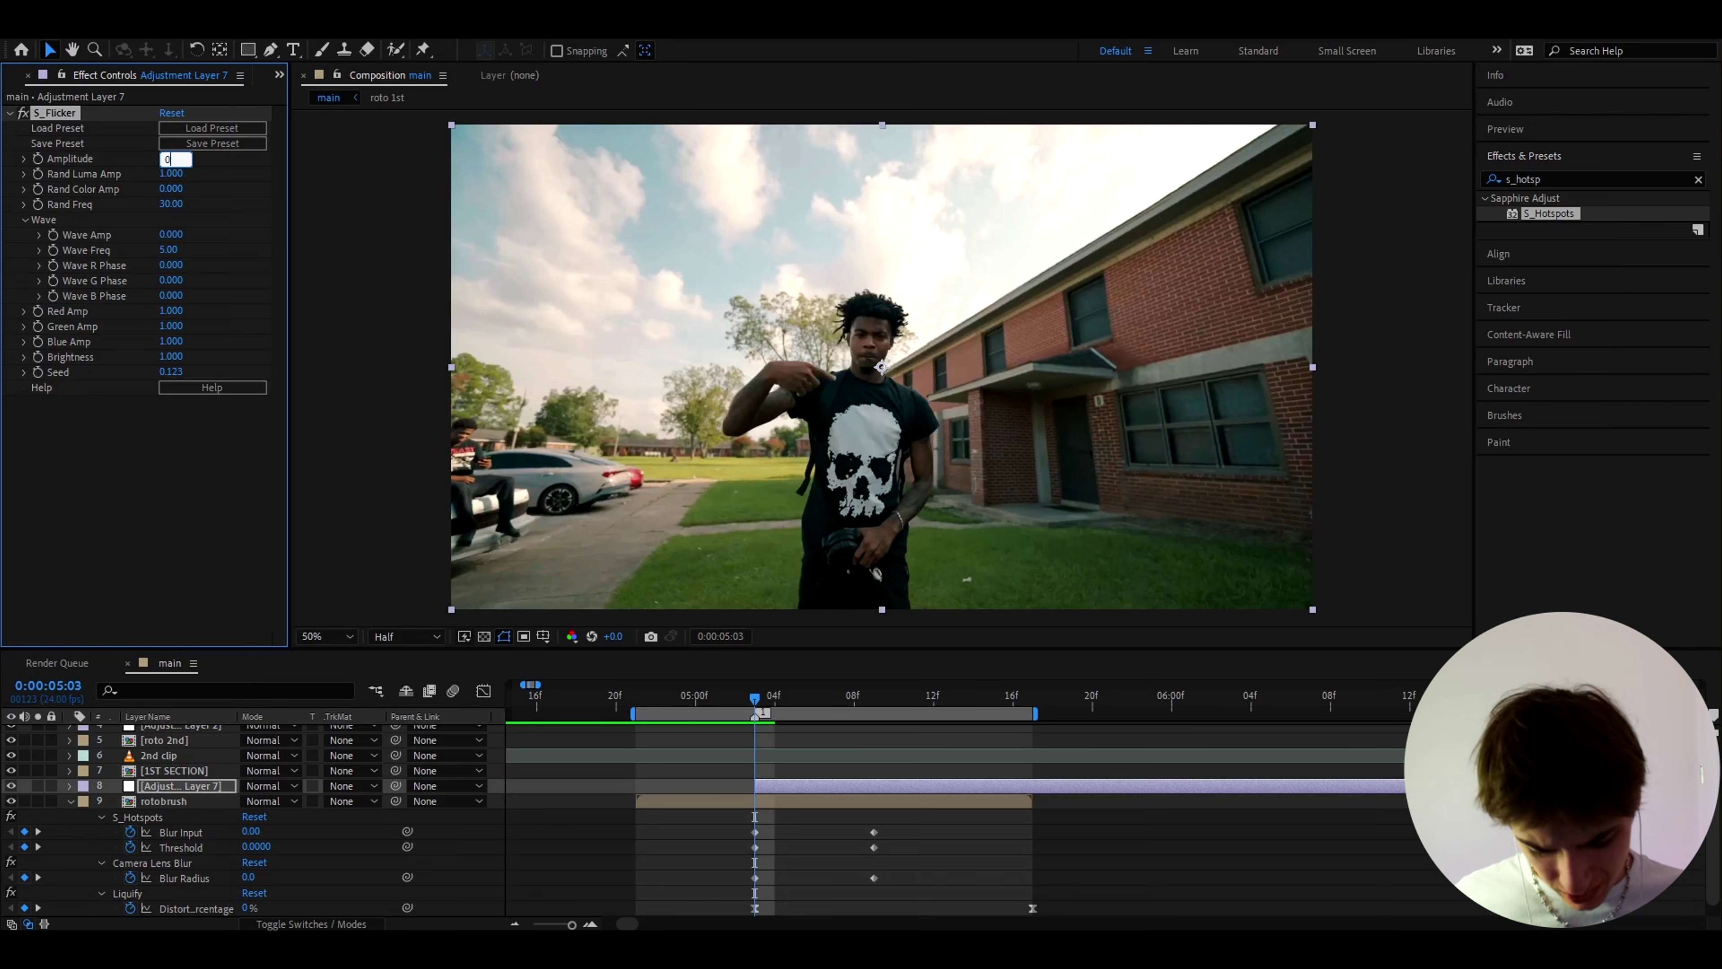
pyautogui.write('.52')
pyautogui.press('Return')
# Apply S_JpegDamage to the adjustment layer and keyframe its Quality at 1 at 0:00:05:03.
pyautogui.hotkey('ctrl', 'space')
pyautogui.write('s')
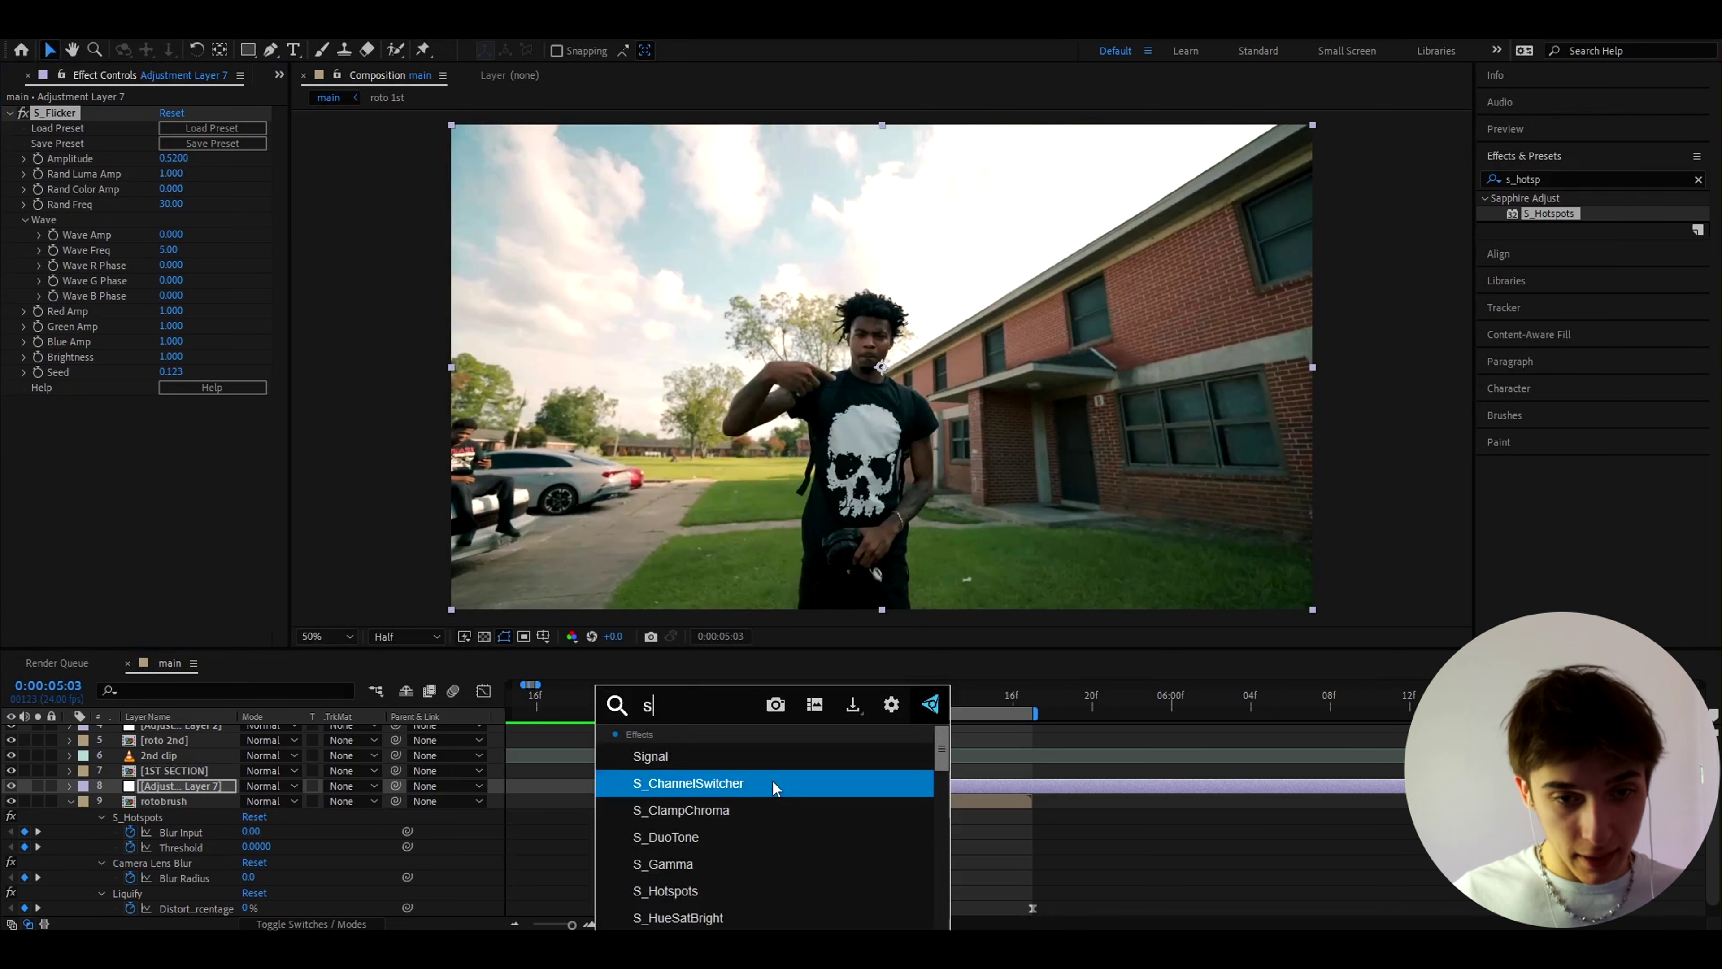
pyautogui.write('_jpeg')
pyautogui.press('Return')
pyautogui.click(171, 257)
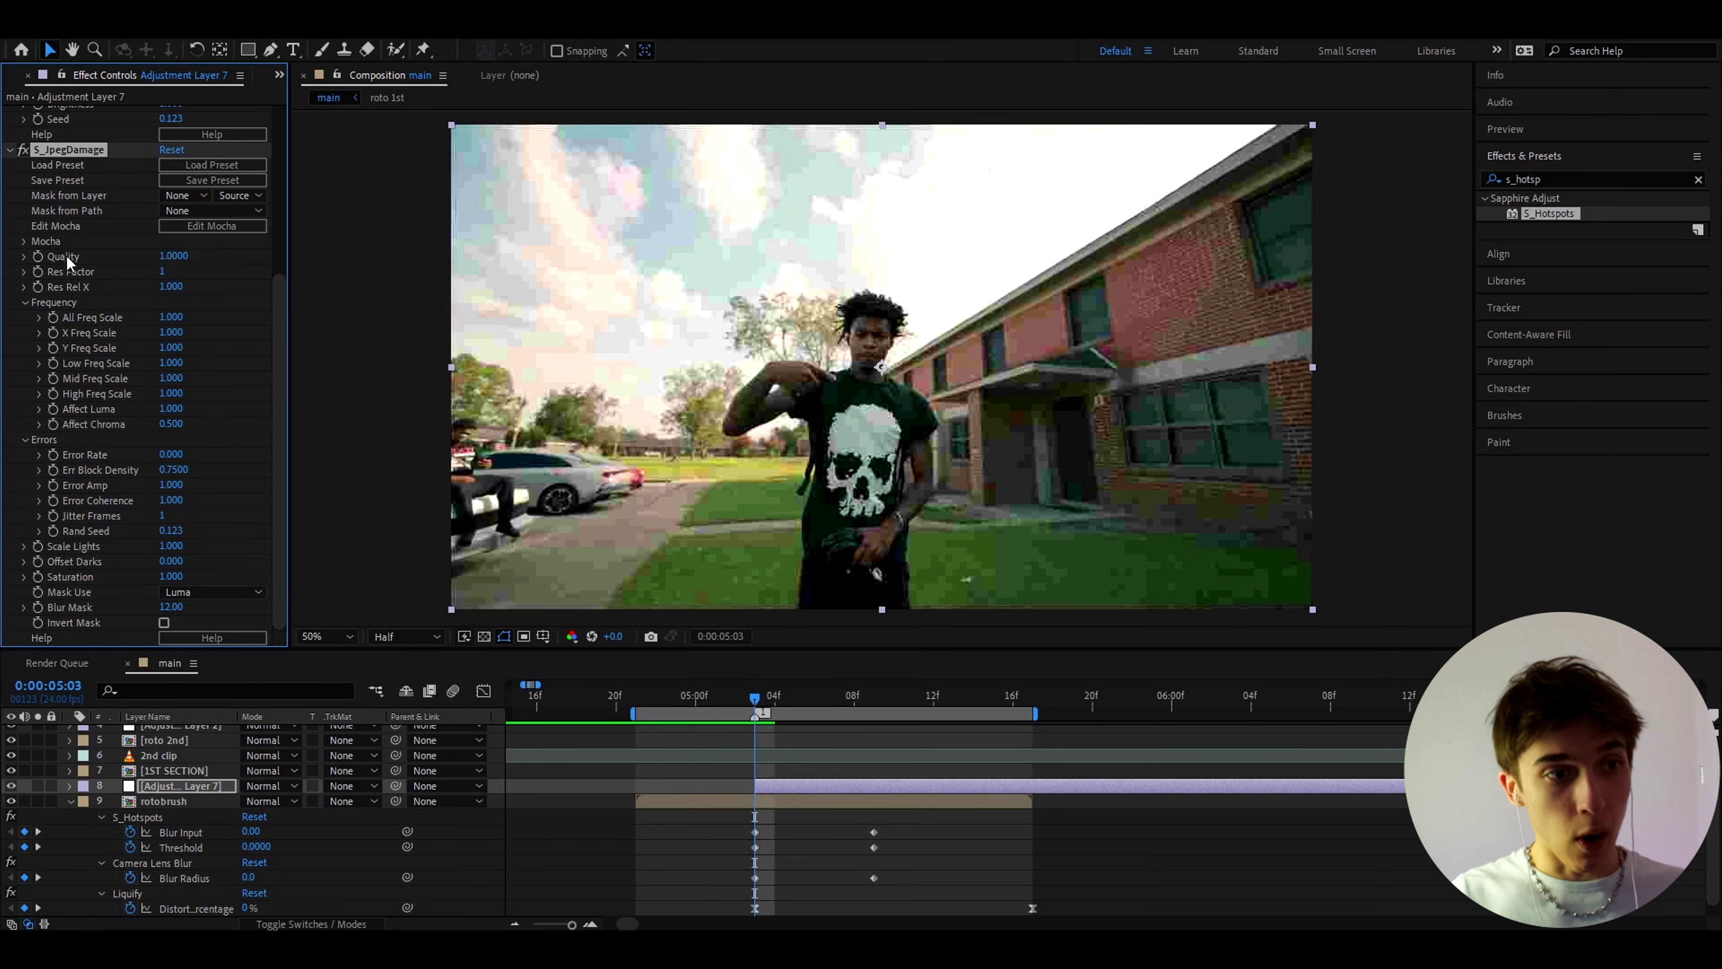
# Apply Add Grain to the adjustment layer with Viewing Mode set to Final Output and keyframe its Intensity at 0.
pyautogui.hotkey('ctrl', 'space')
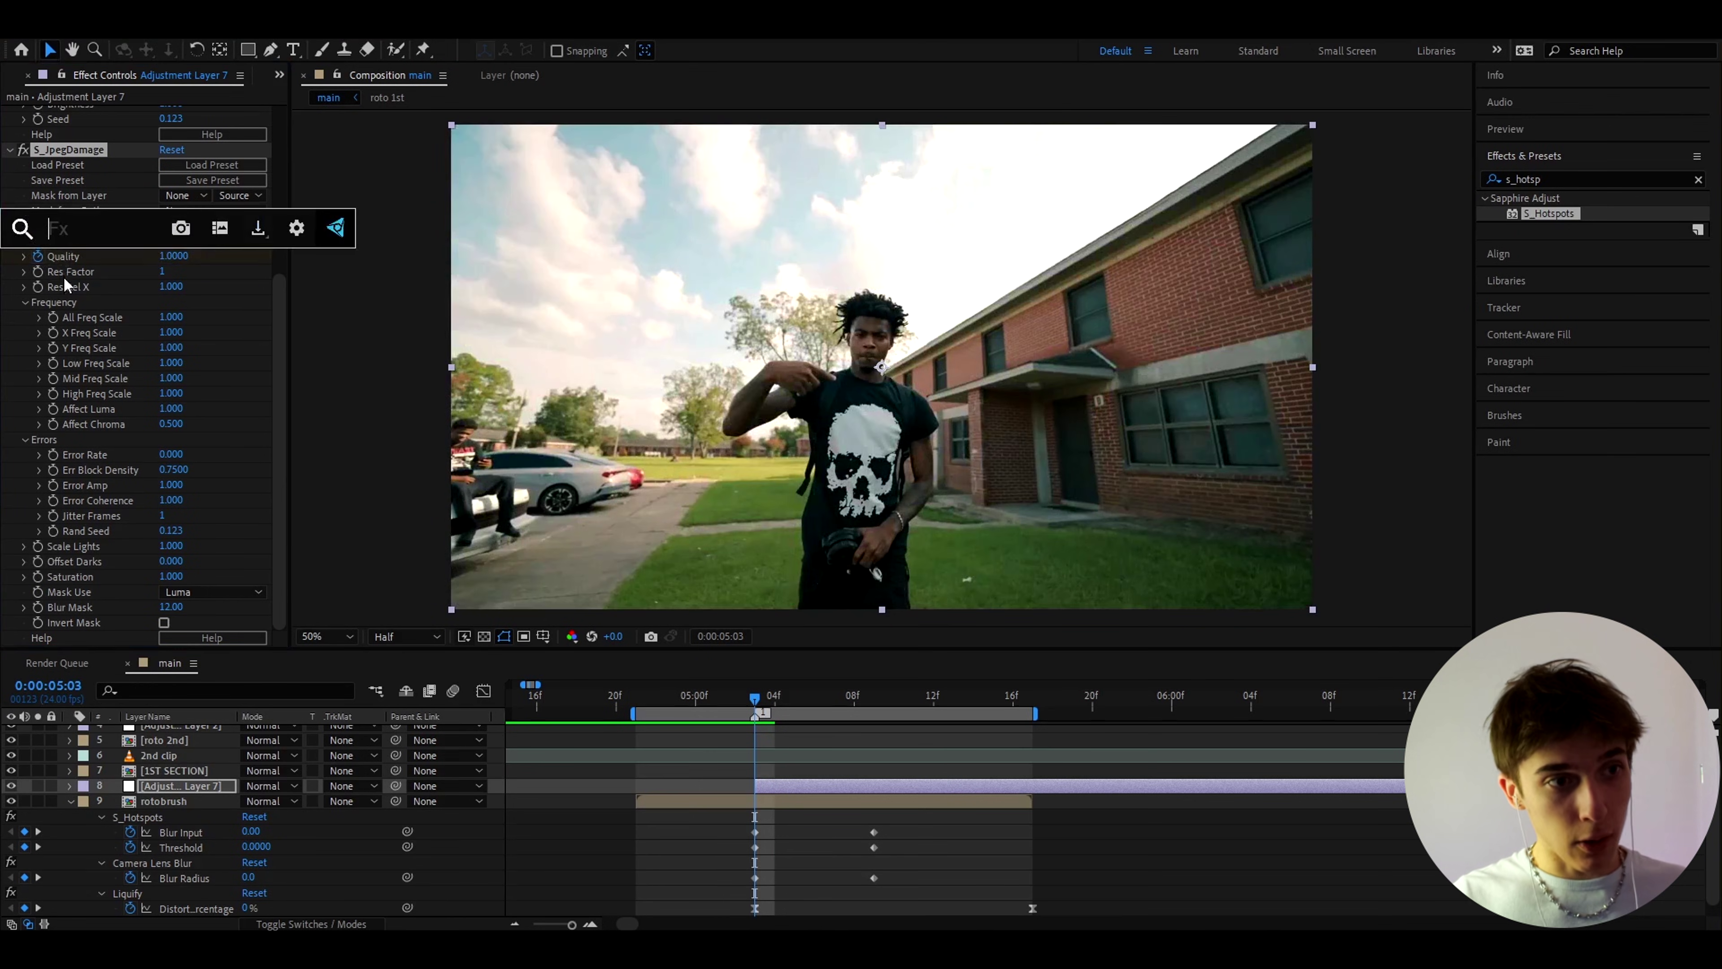
pyautogui.write('add')
pyautogui.click(66, 279)
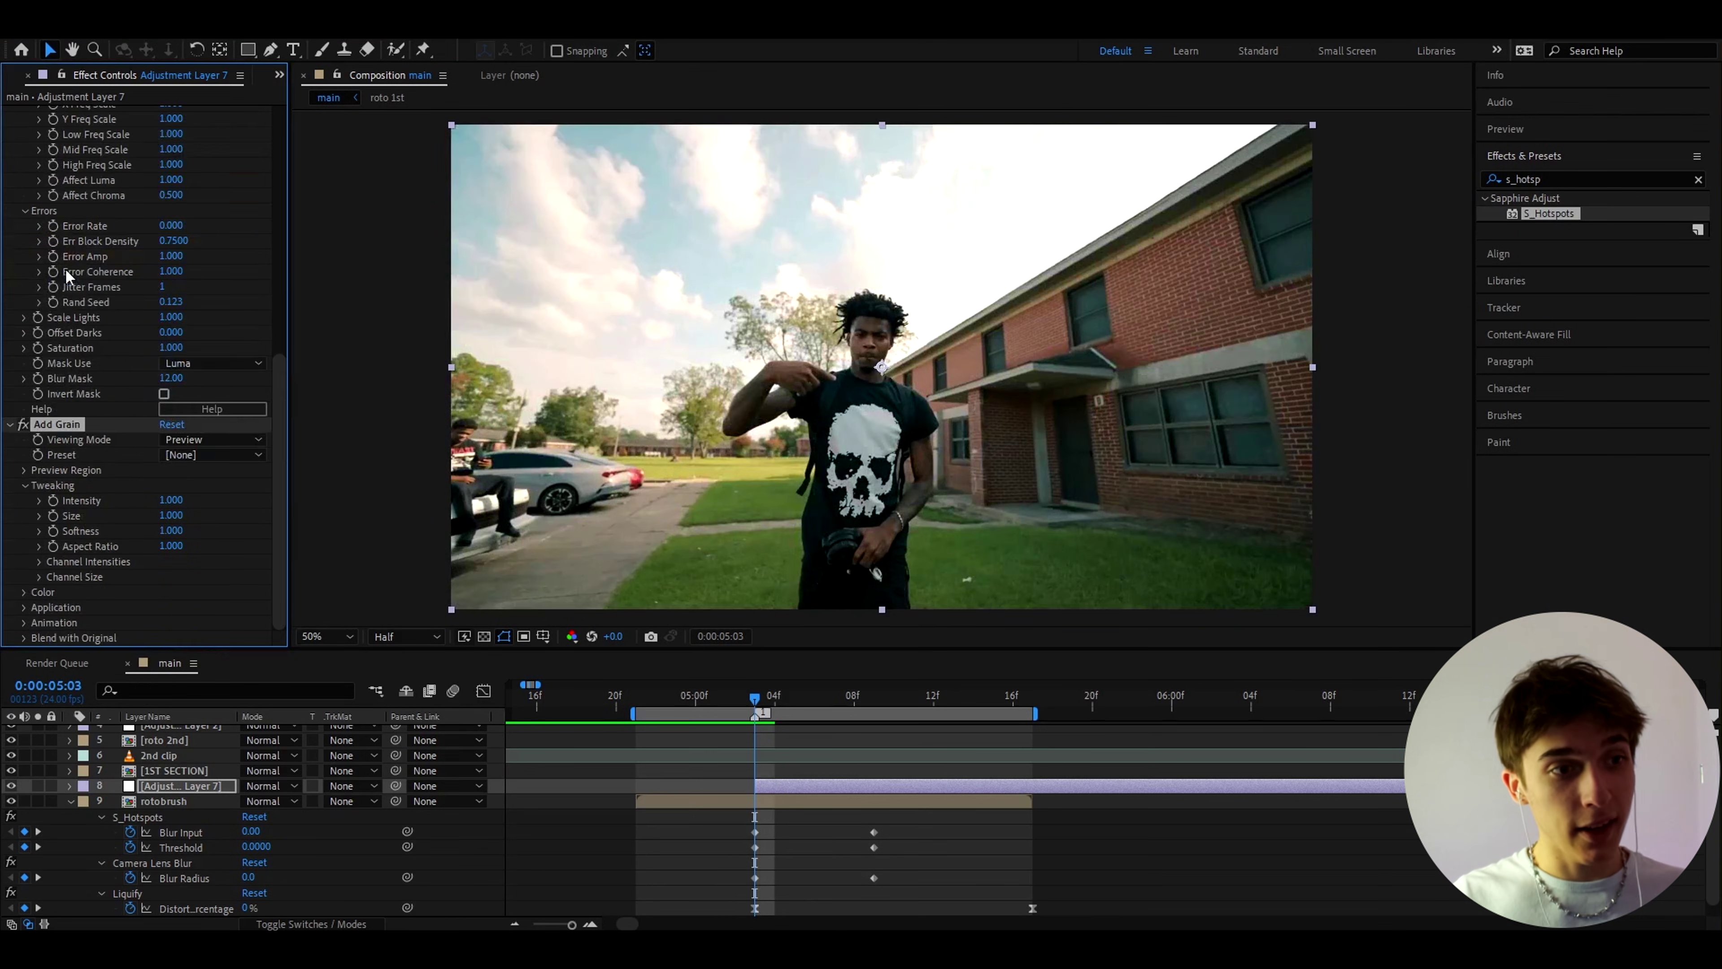
pyautogui.click(175, 442)
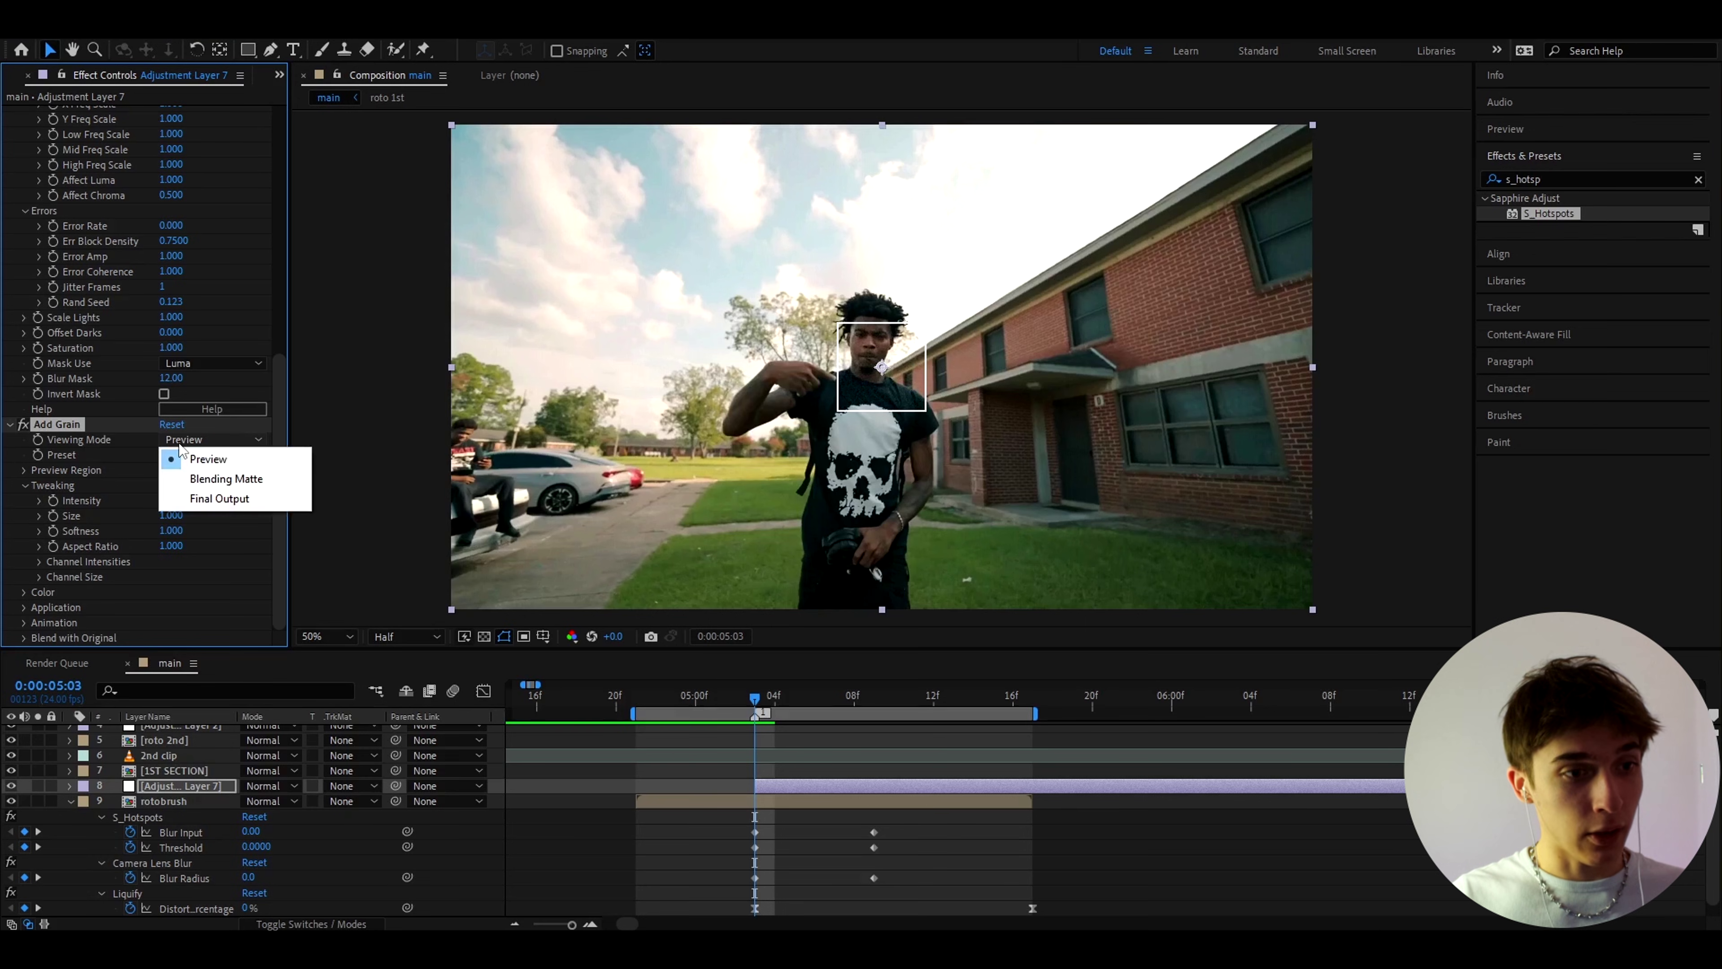
pyautogui.click(191, 498)
pyautogui.click(168, 501)
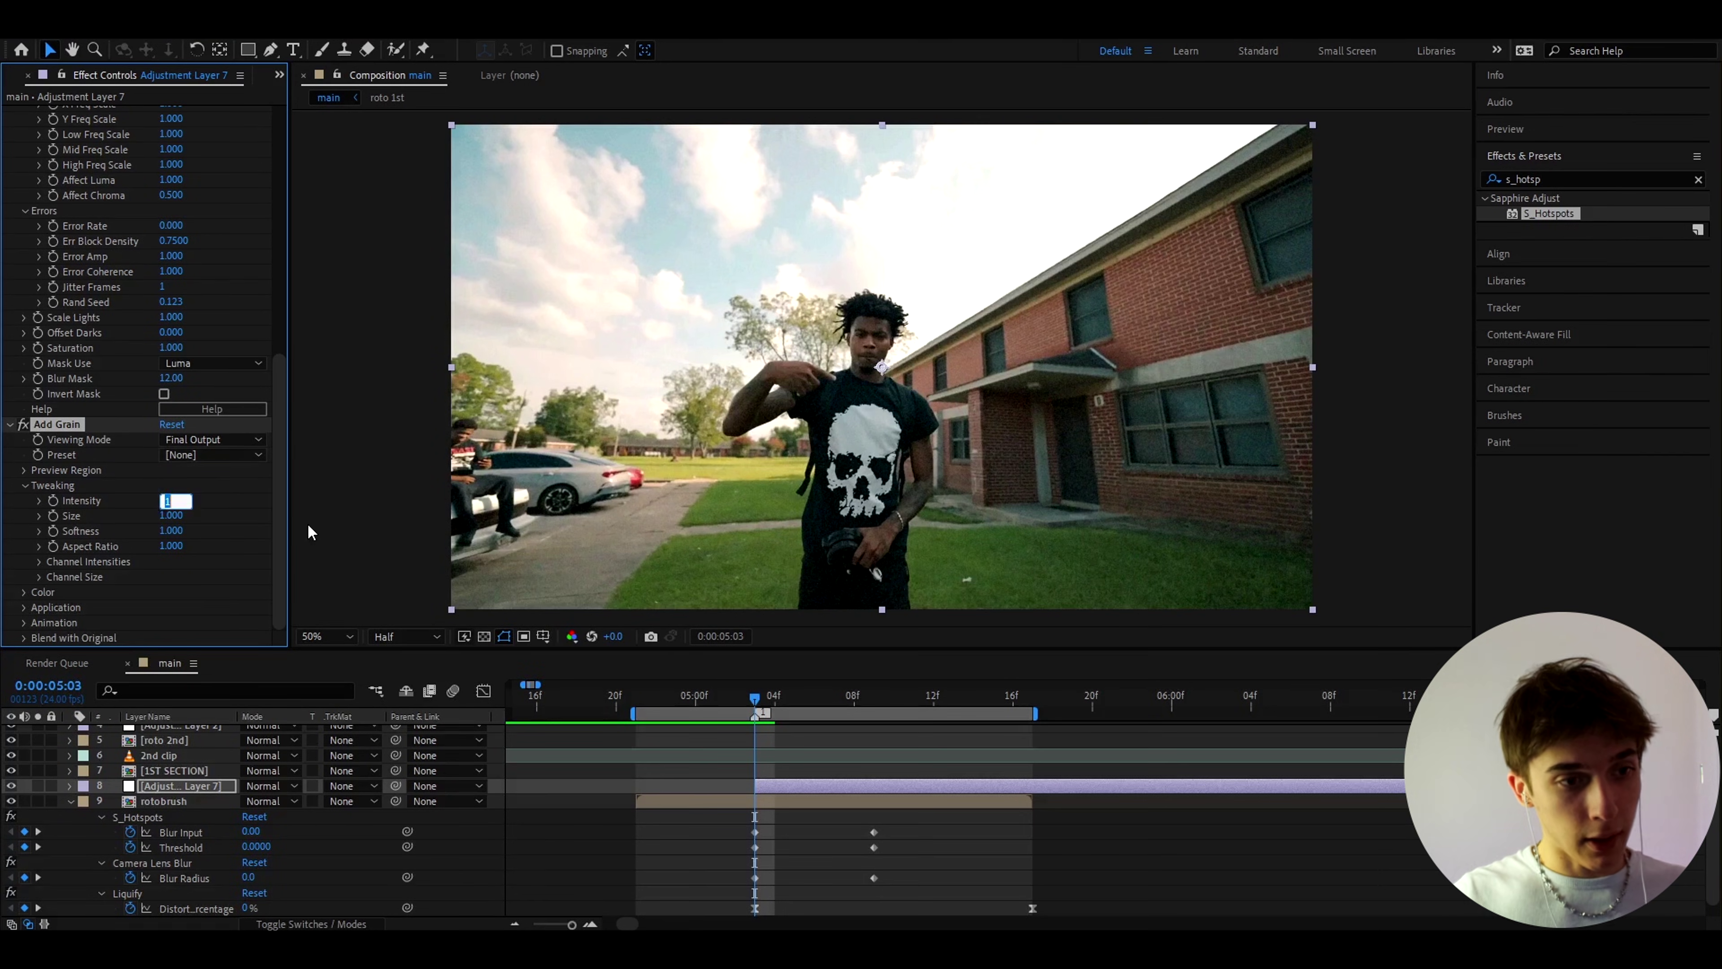
pyautogui.write('0')
pyautogui.press('Return')
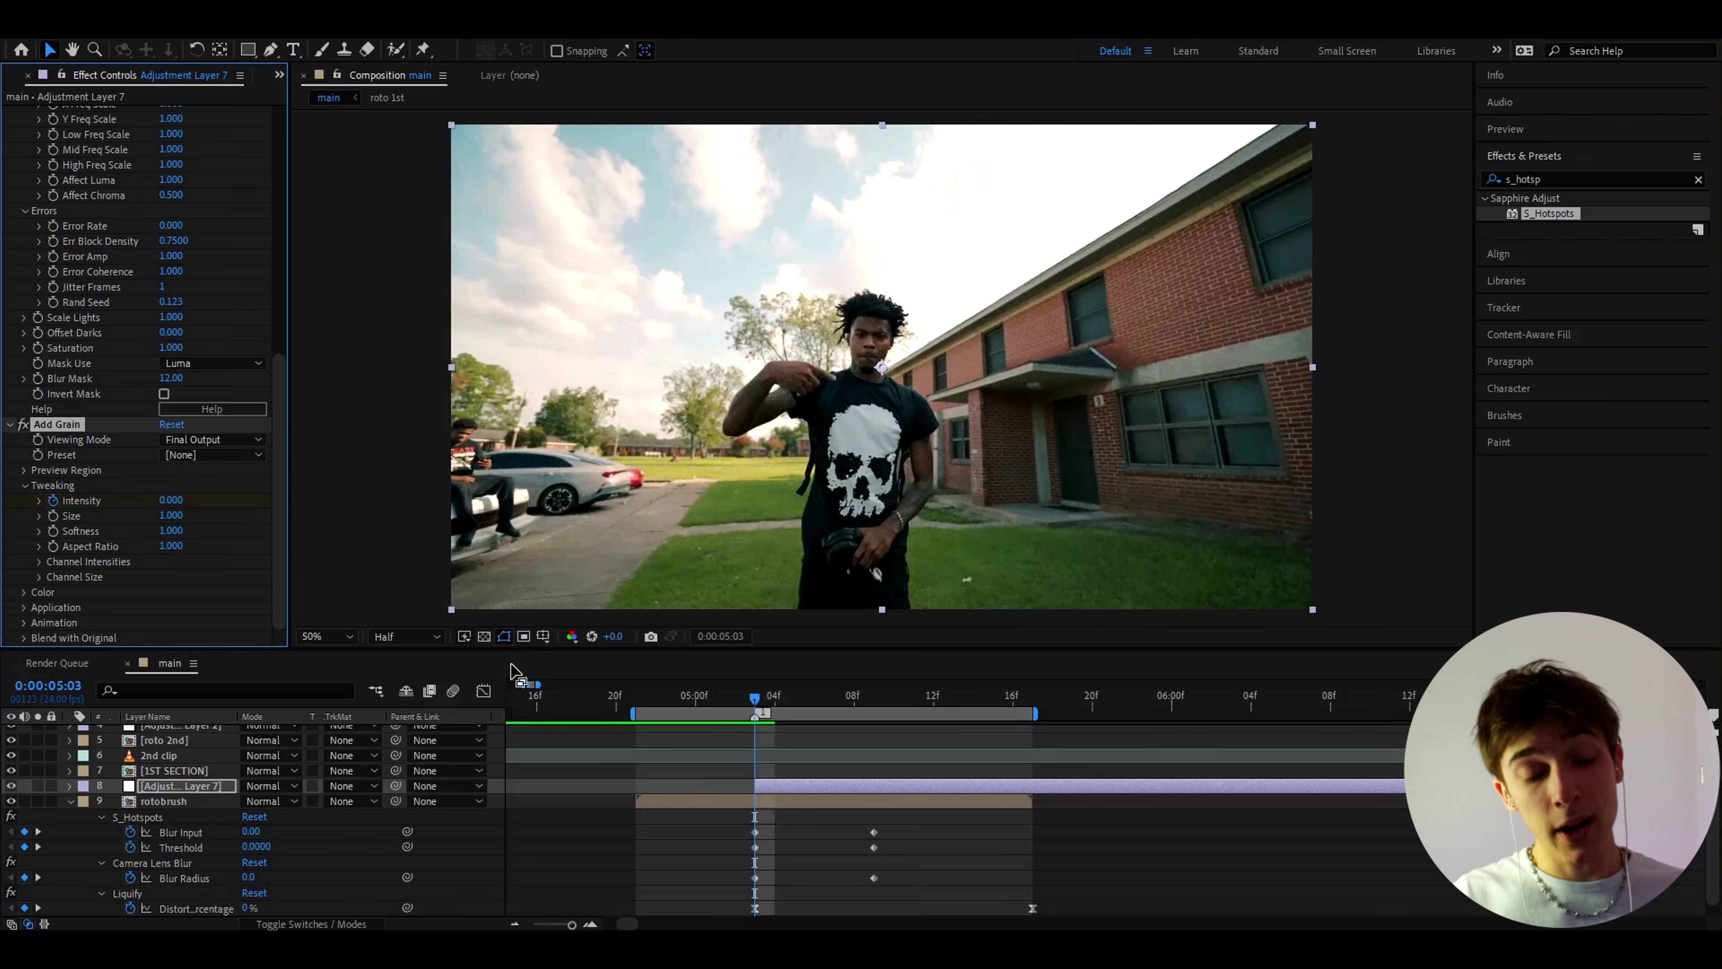
# Apply CC Vignette to the adjustment layer and keyframe its Amount at 0.
pyautogui.hotkey('ctrl', 'space')
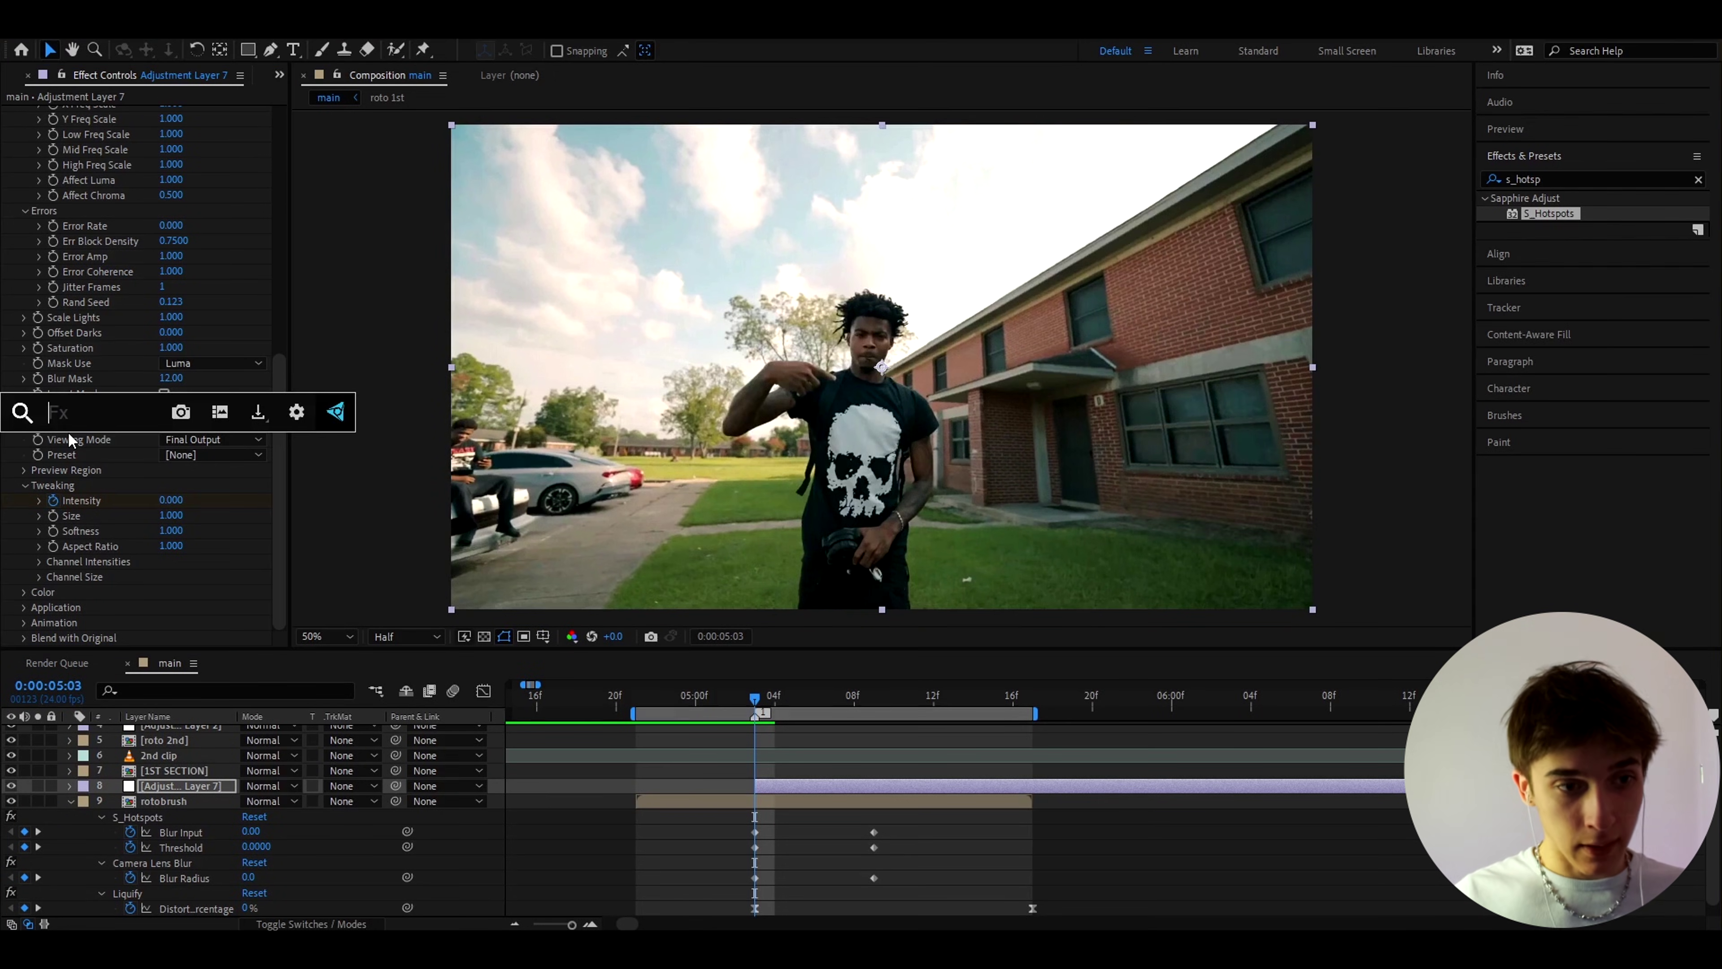
pyautogui.write('cc v')
pyautogui.click(90, 497)
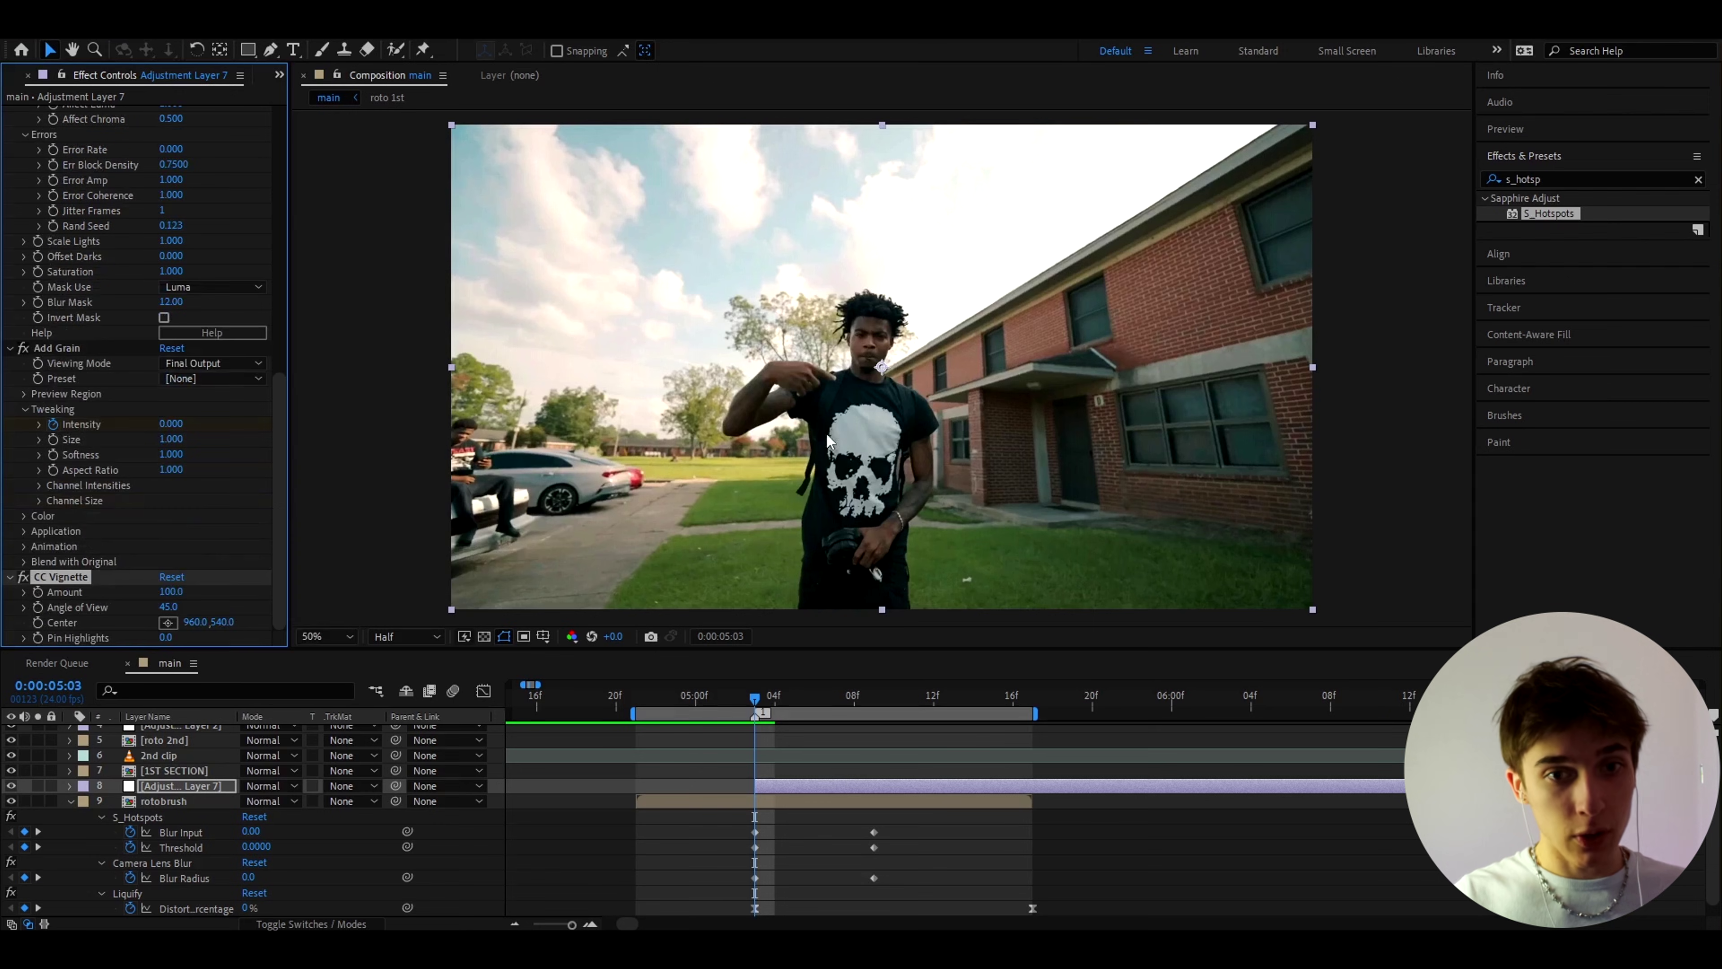
pyautogui.click(171, 591)
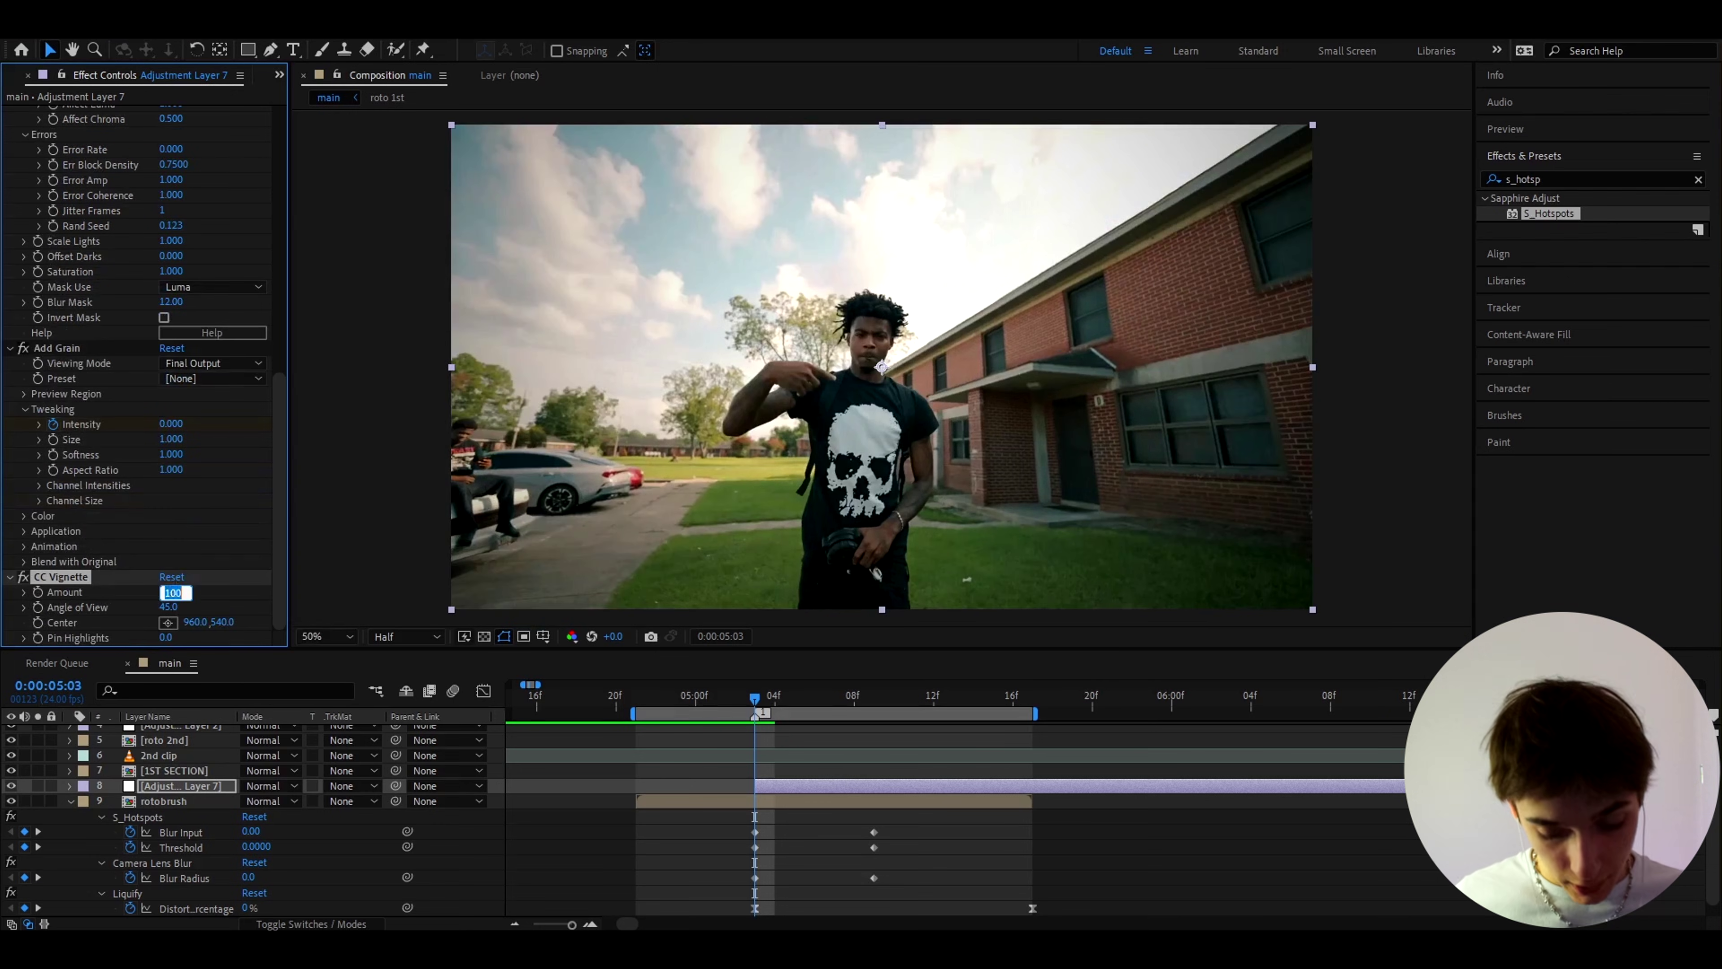
pyautogui.write('0')
pyautogui.press('Return')
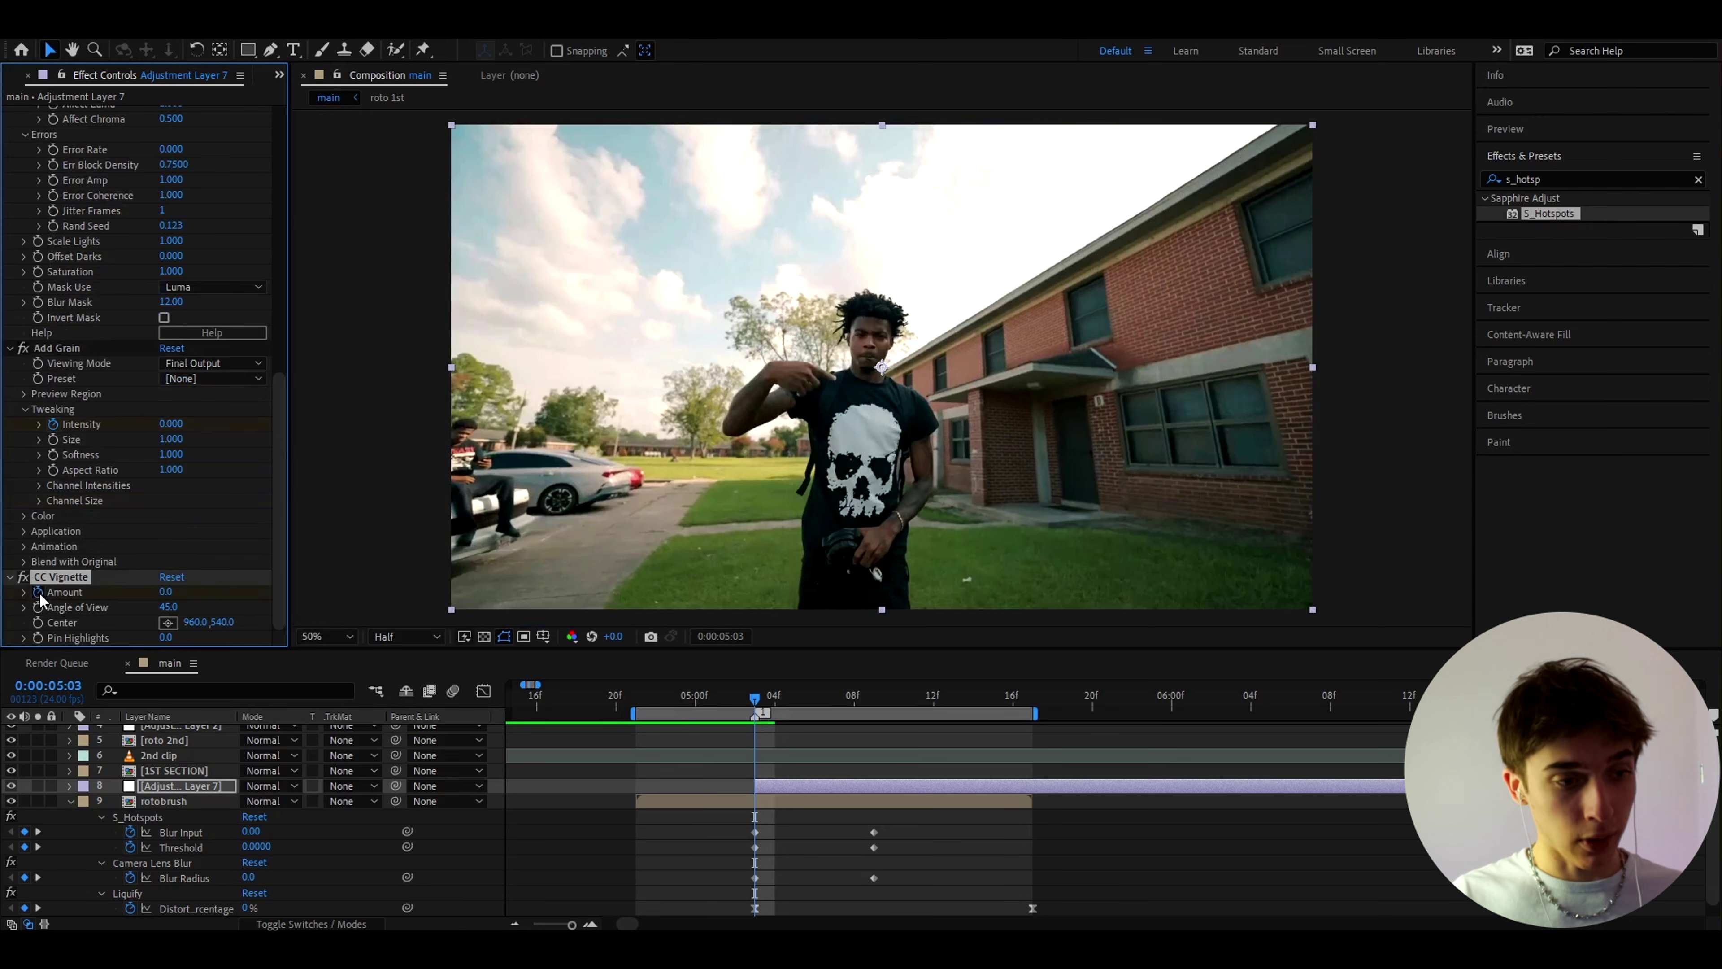
# Apply Fast Box Blur to the adjustment layer with a Blur Radius of 3.
pyautogui.hotkey('ctrl', 'space')
pyautogui.write('fast')
pyautogui.click(94, 588)
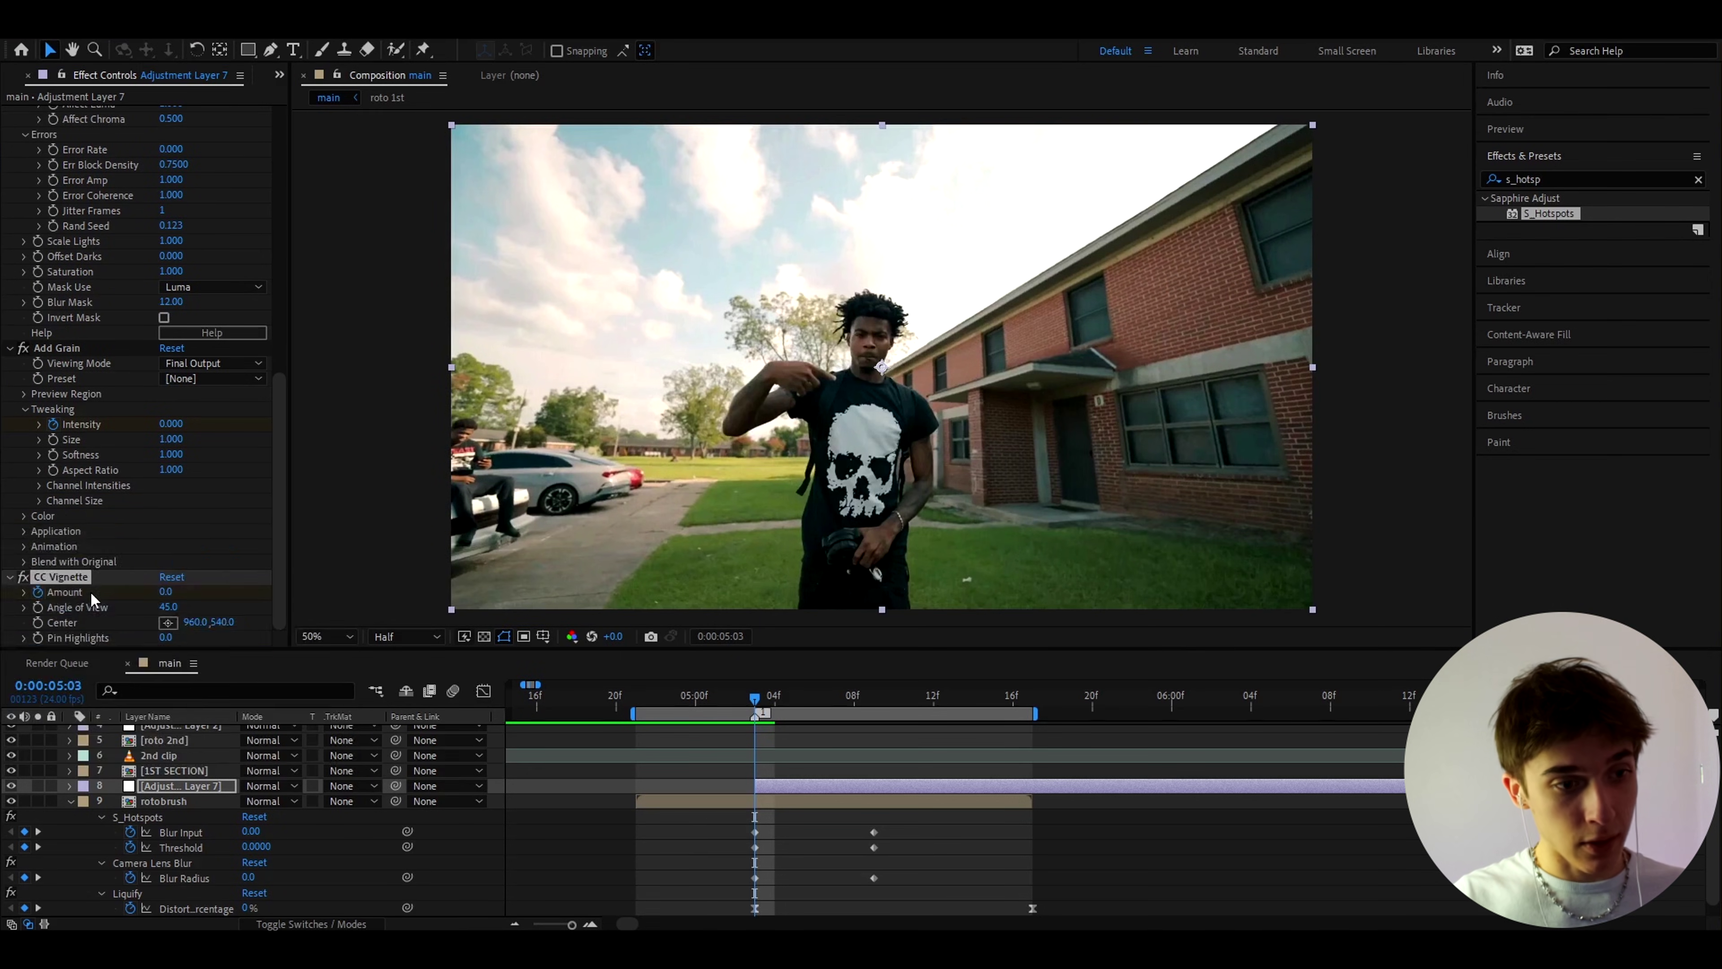
pyautogui.click(170, 592)
pyautogui.press('Return')
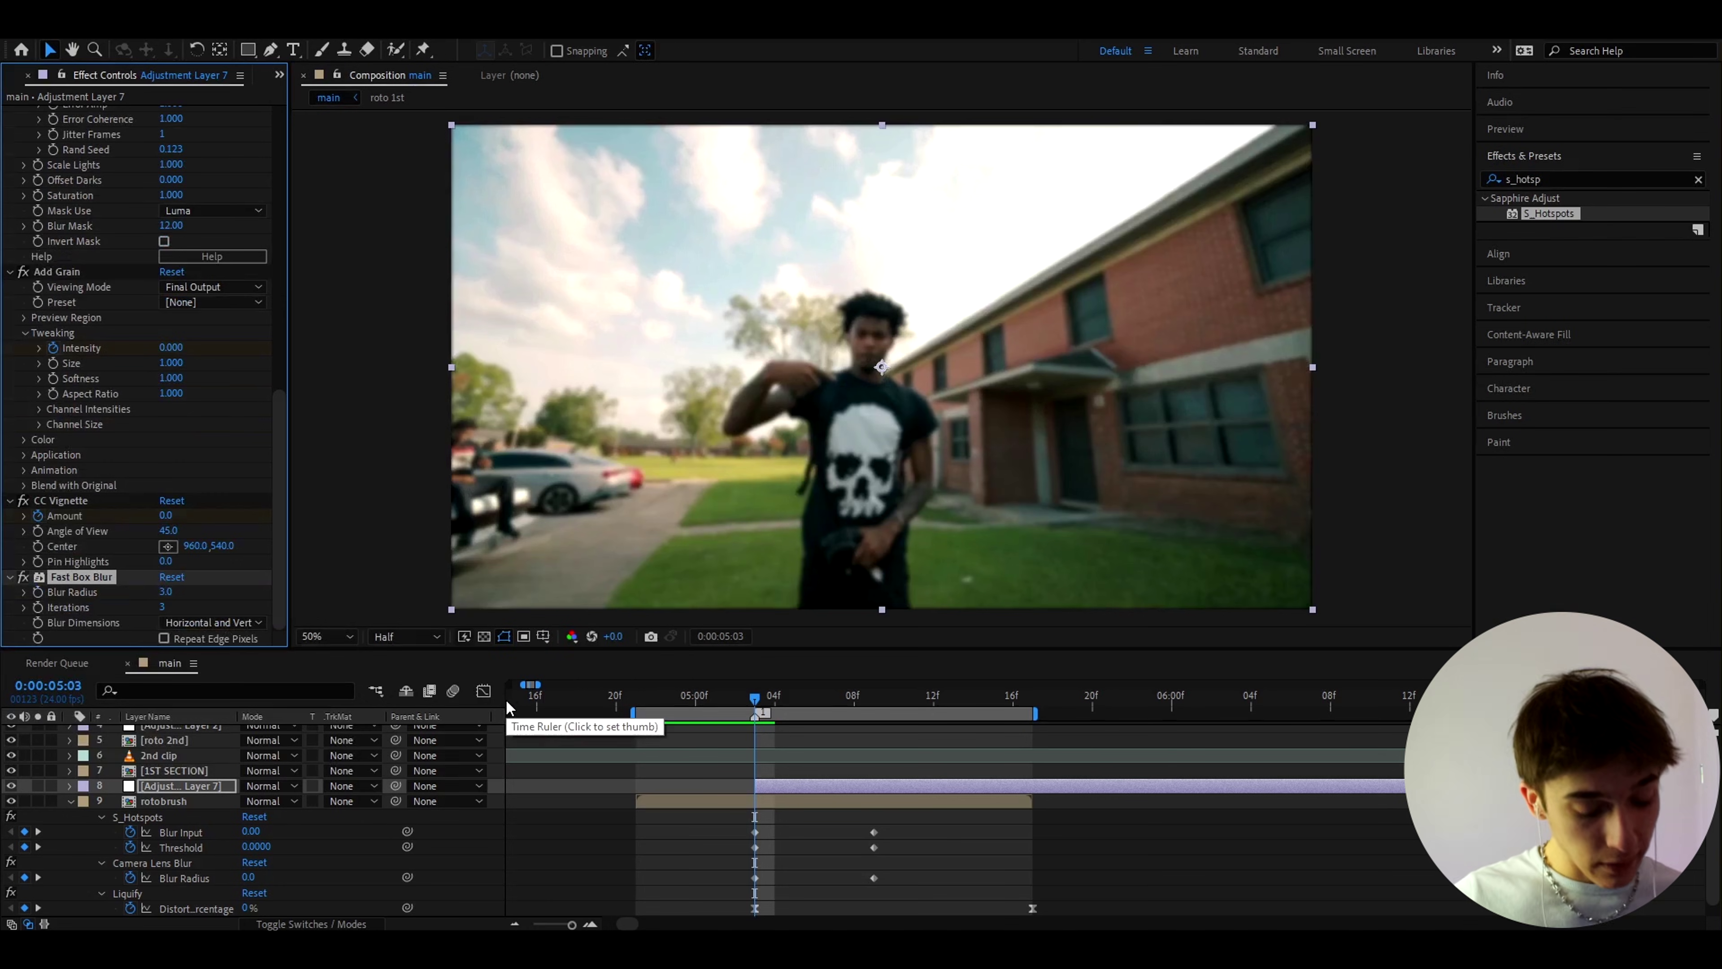
# Apply Unsharp Mask to the adjustment layer with Radius 5.9 and Amount 132.
pyautogui.hotkey('ctrl', 'space')
pyautogui.write('unsha')
pyautogui.press('Return')
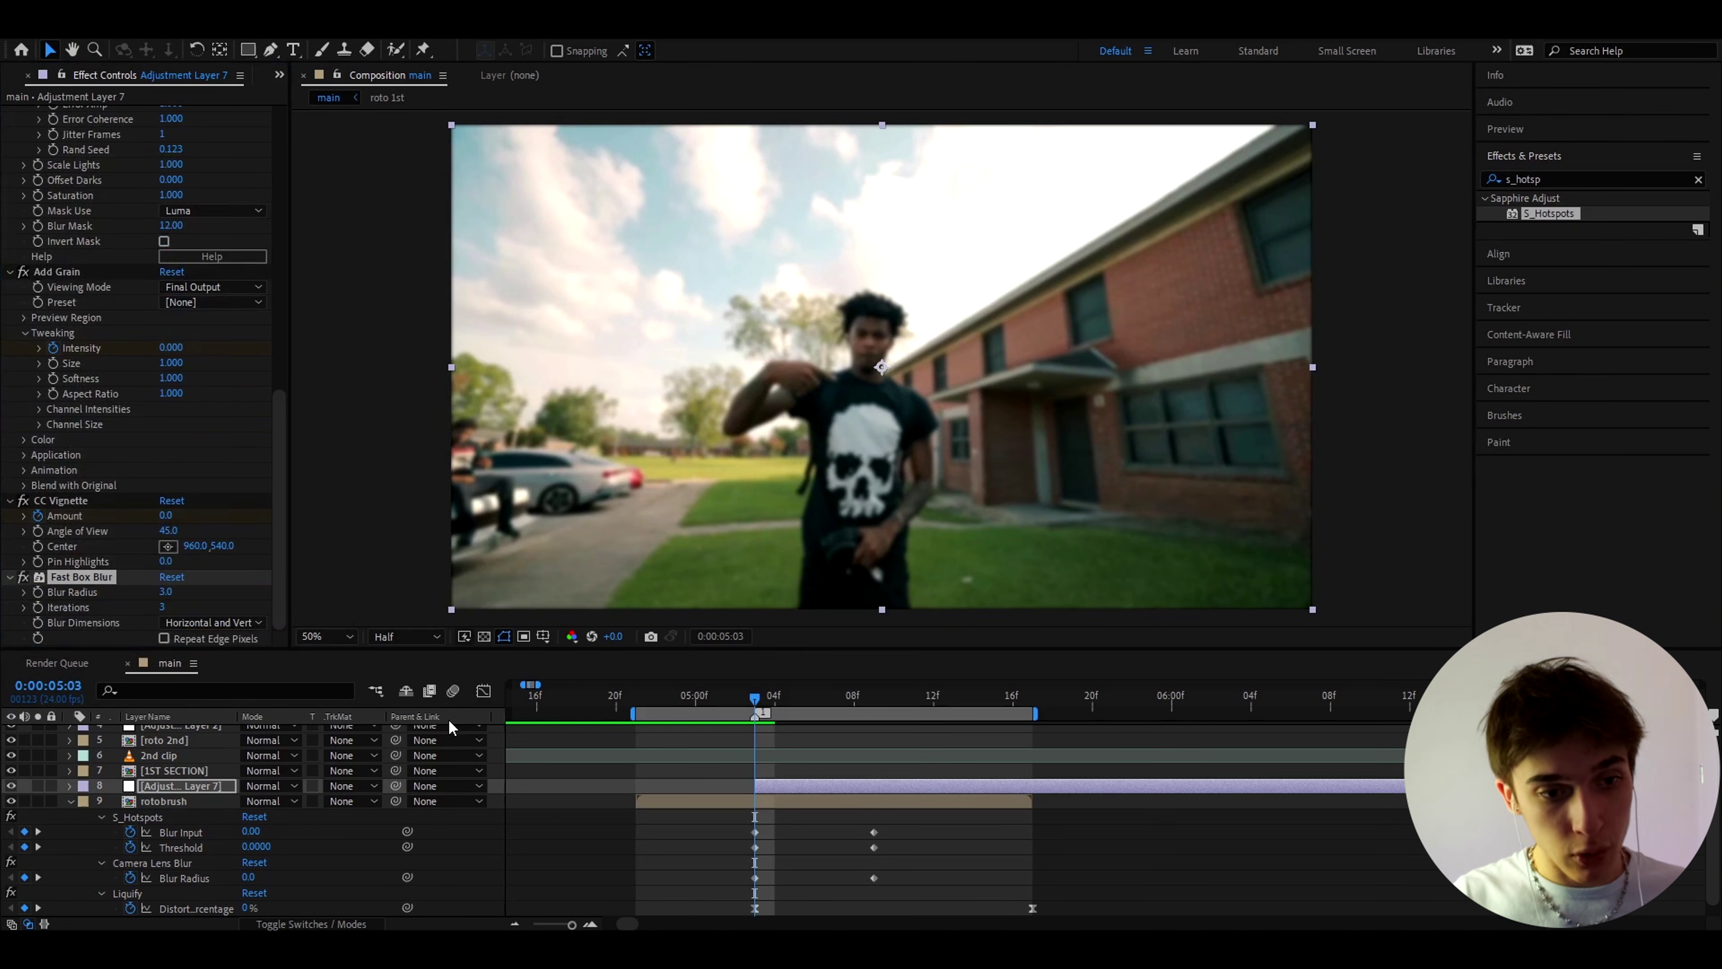
pyautogui.click(173, 619)
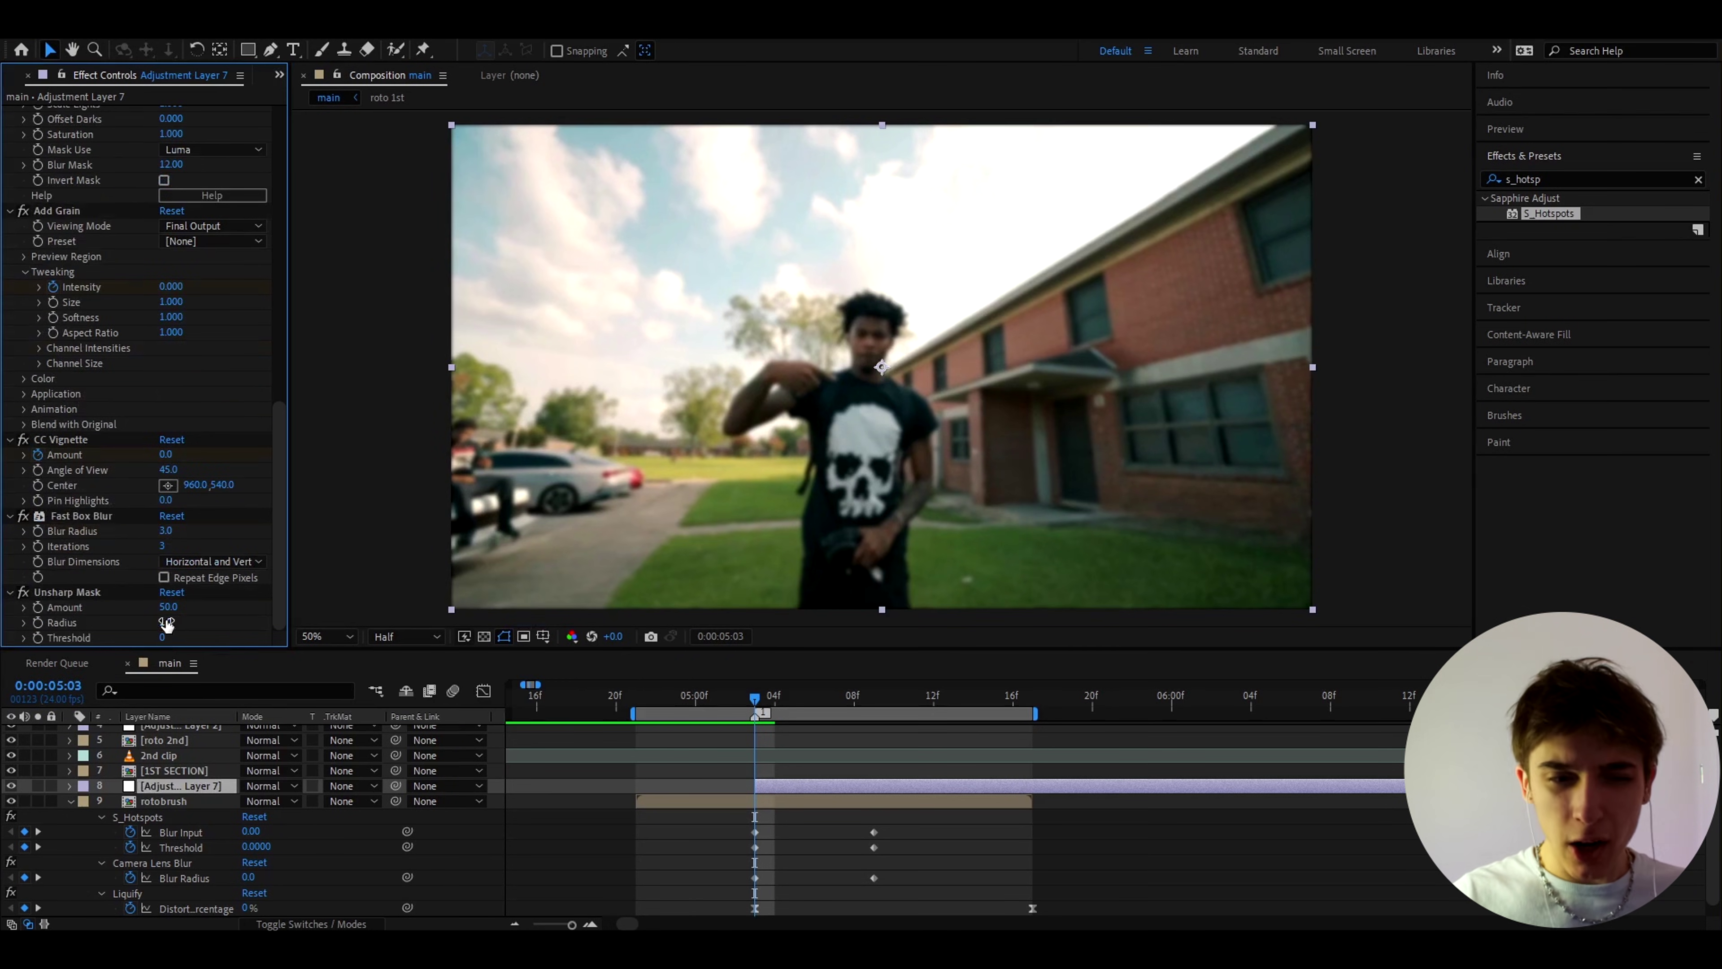
pyautogui.write('5.9')
pyautogui.click(246, 616)
pyautogui.click(178, 608)
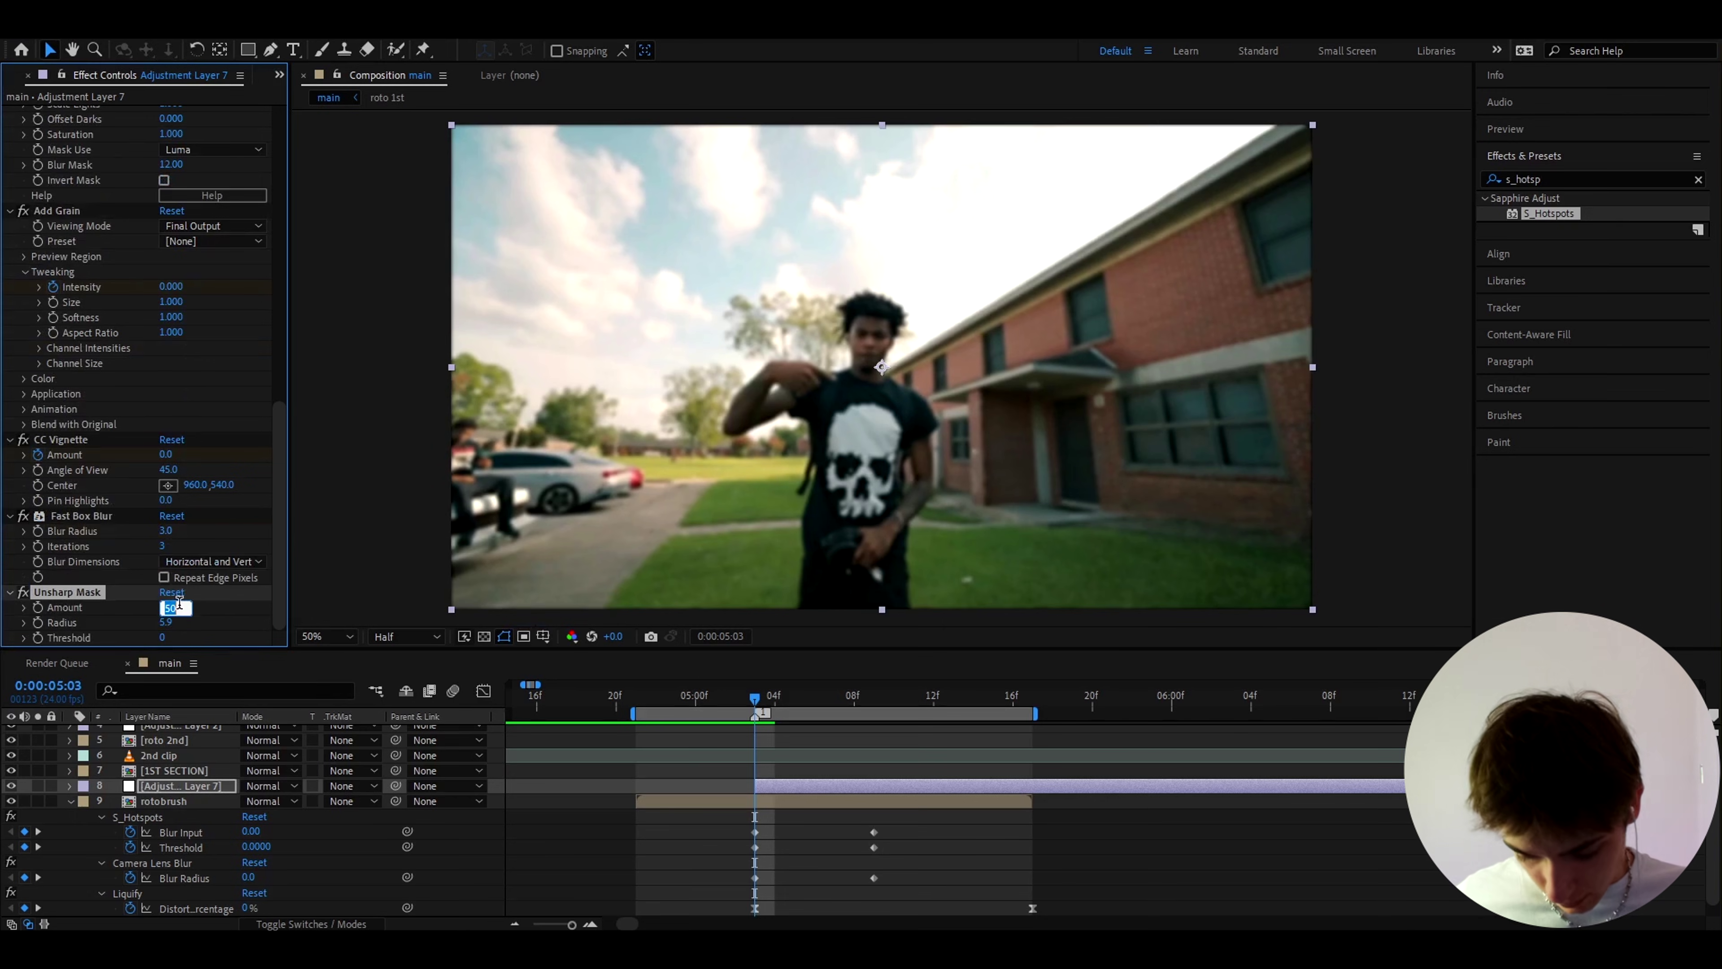
pyautogui.write('132')
pyautogui.press('Return')
# Apply Hue/Saturation to the adjustment layer and add a Channel Range keyframe at 0:00:05:03.
pyautogui.hotkey('ctrl', 'space')
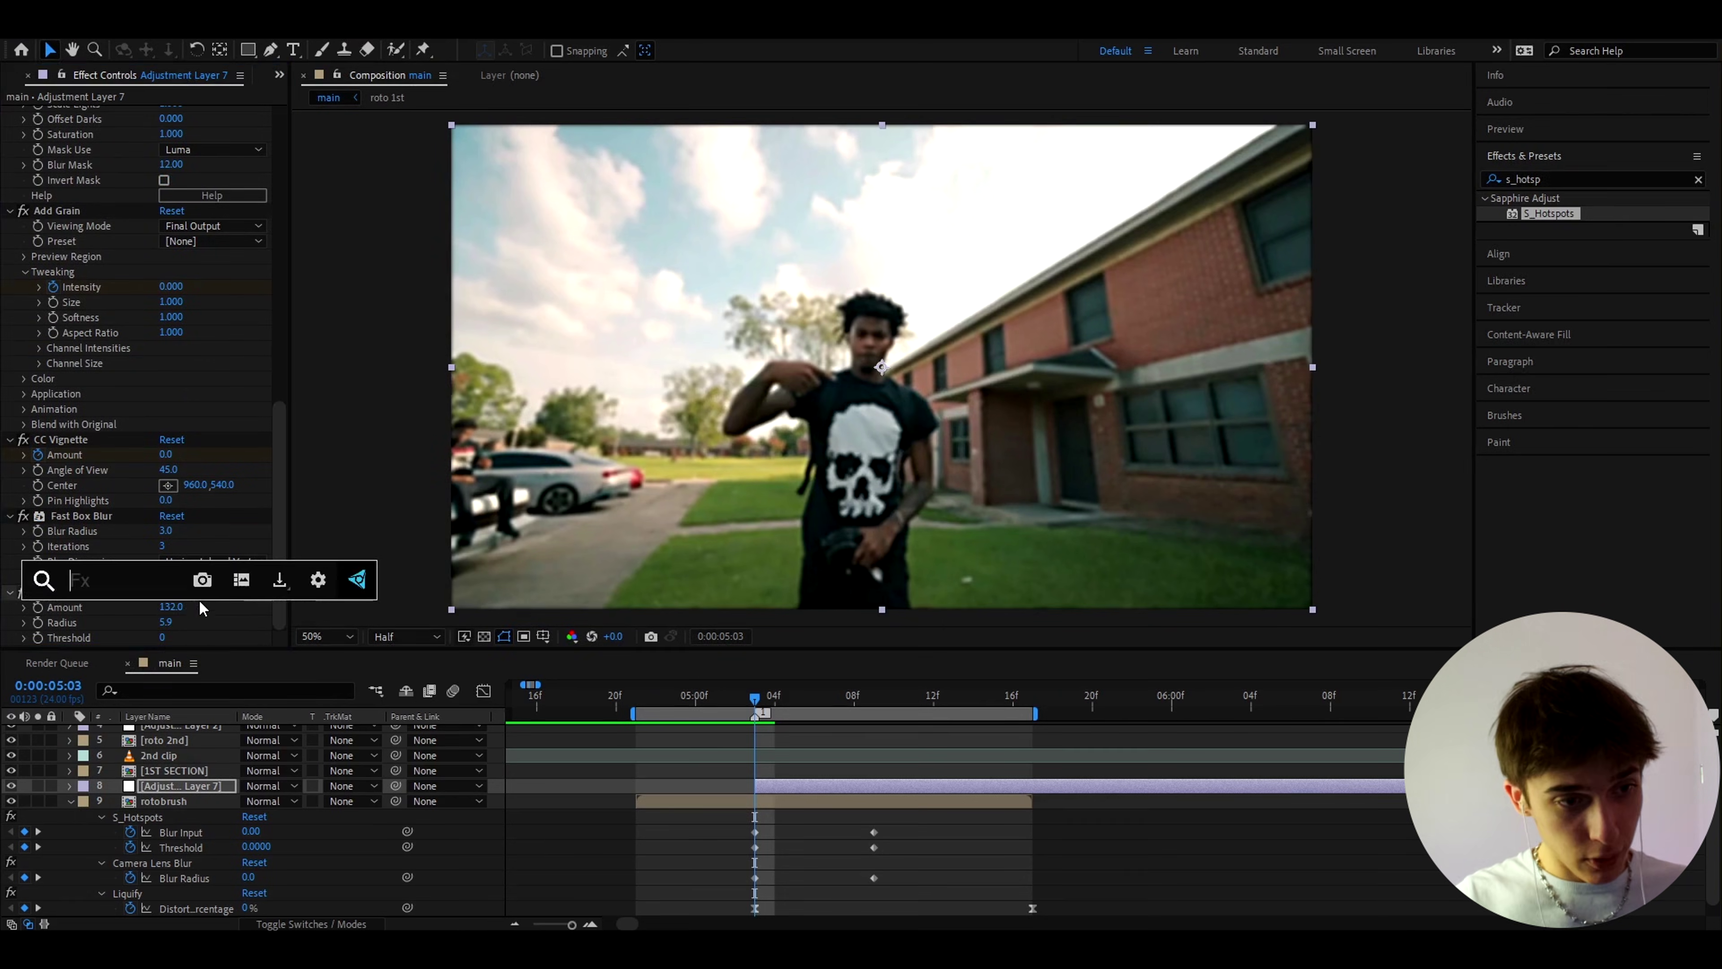
pyautogui.write('hue')
pyautogui.click(130, 636)
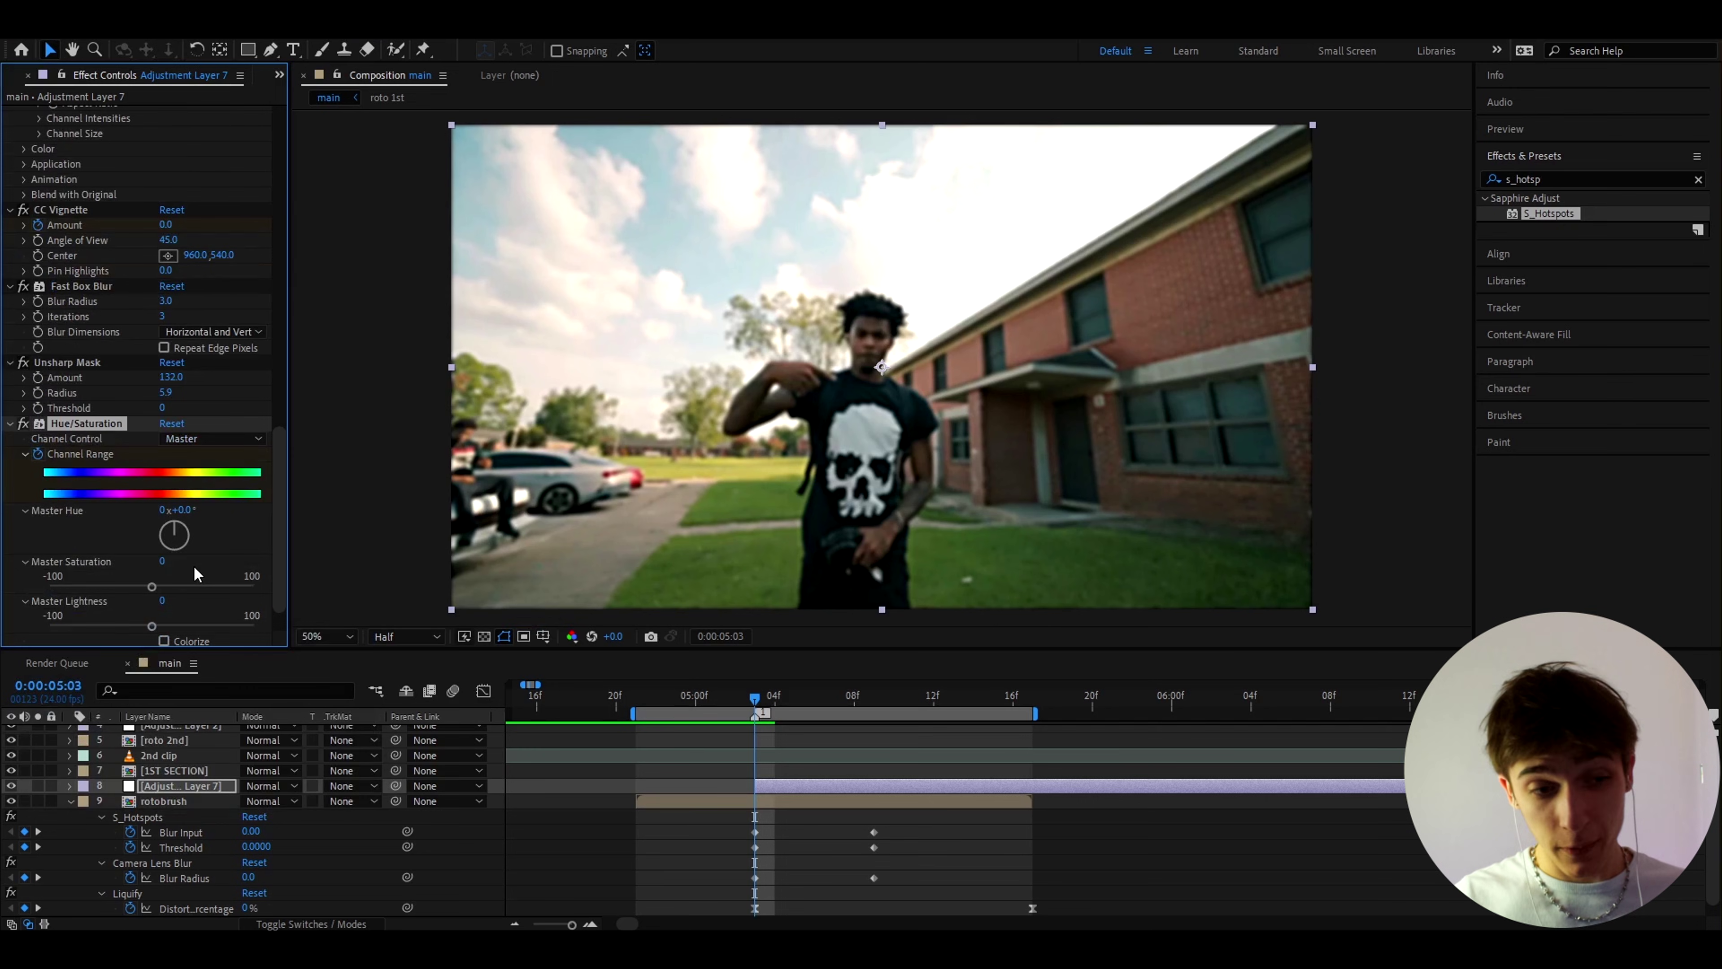
# Apply Posterize Time to the adjustment layer and keyframe its Frame Rate at 24.
pyautogui.hotkey('ctrl', 'space')
pyautogui.write('poste')
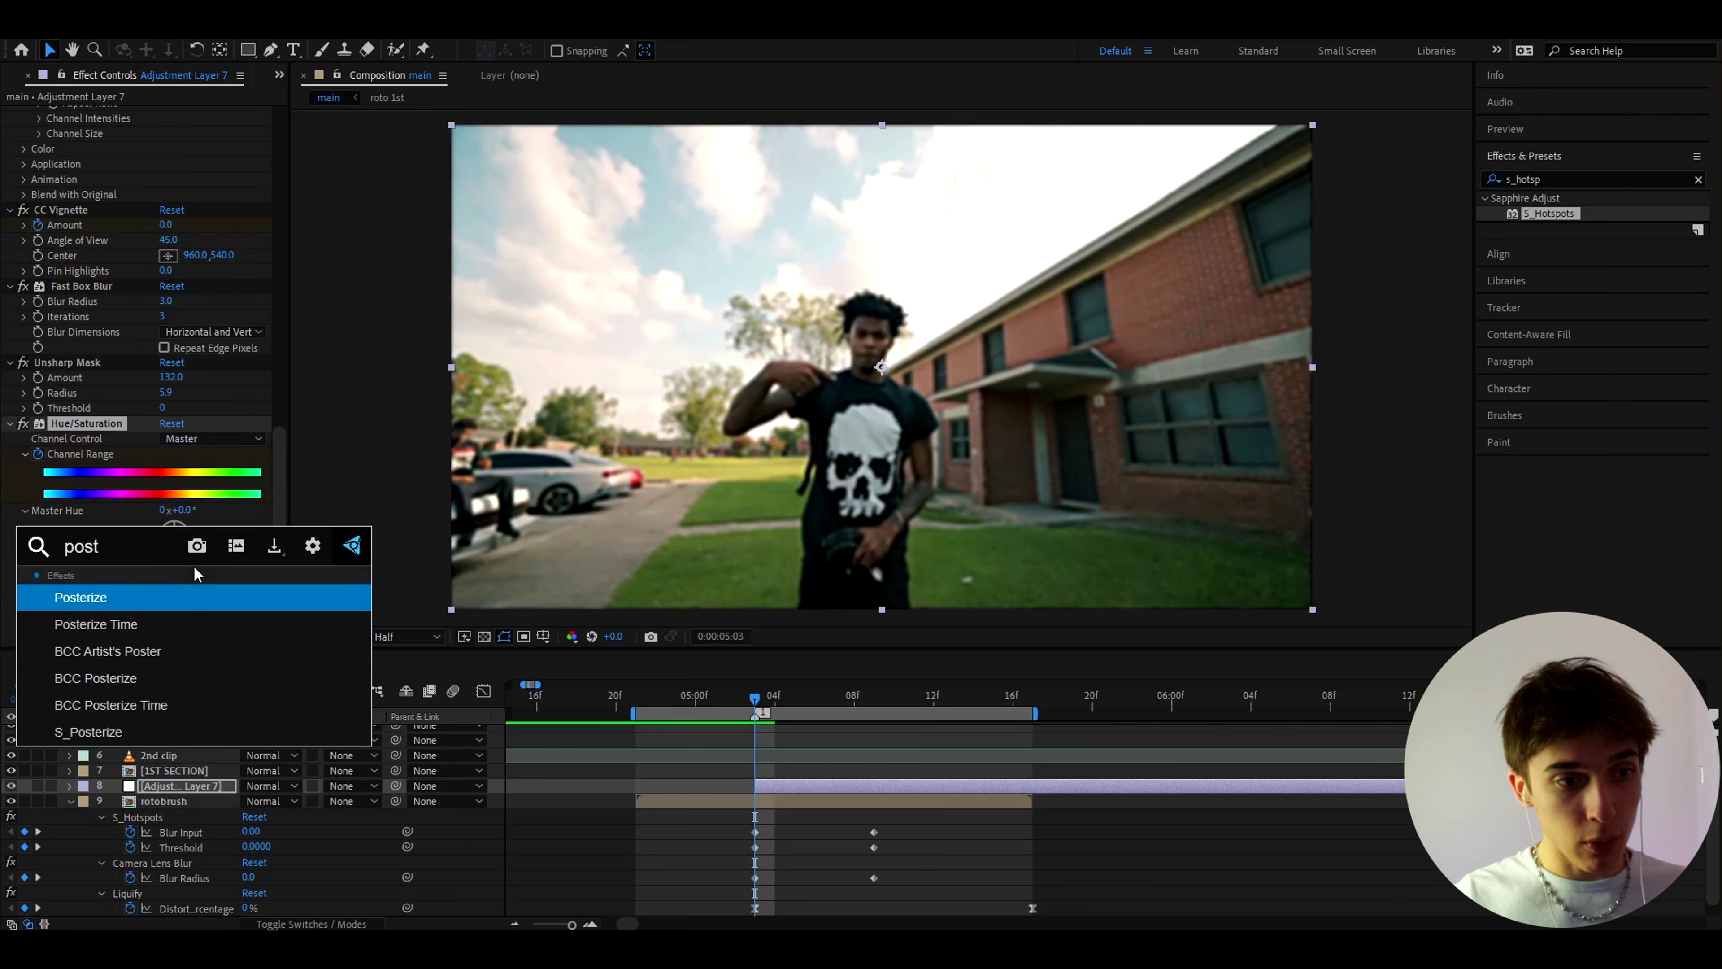
pyautogui.click(136, 621)
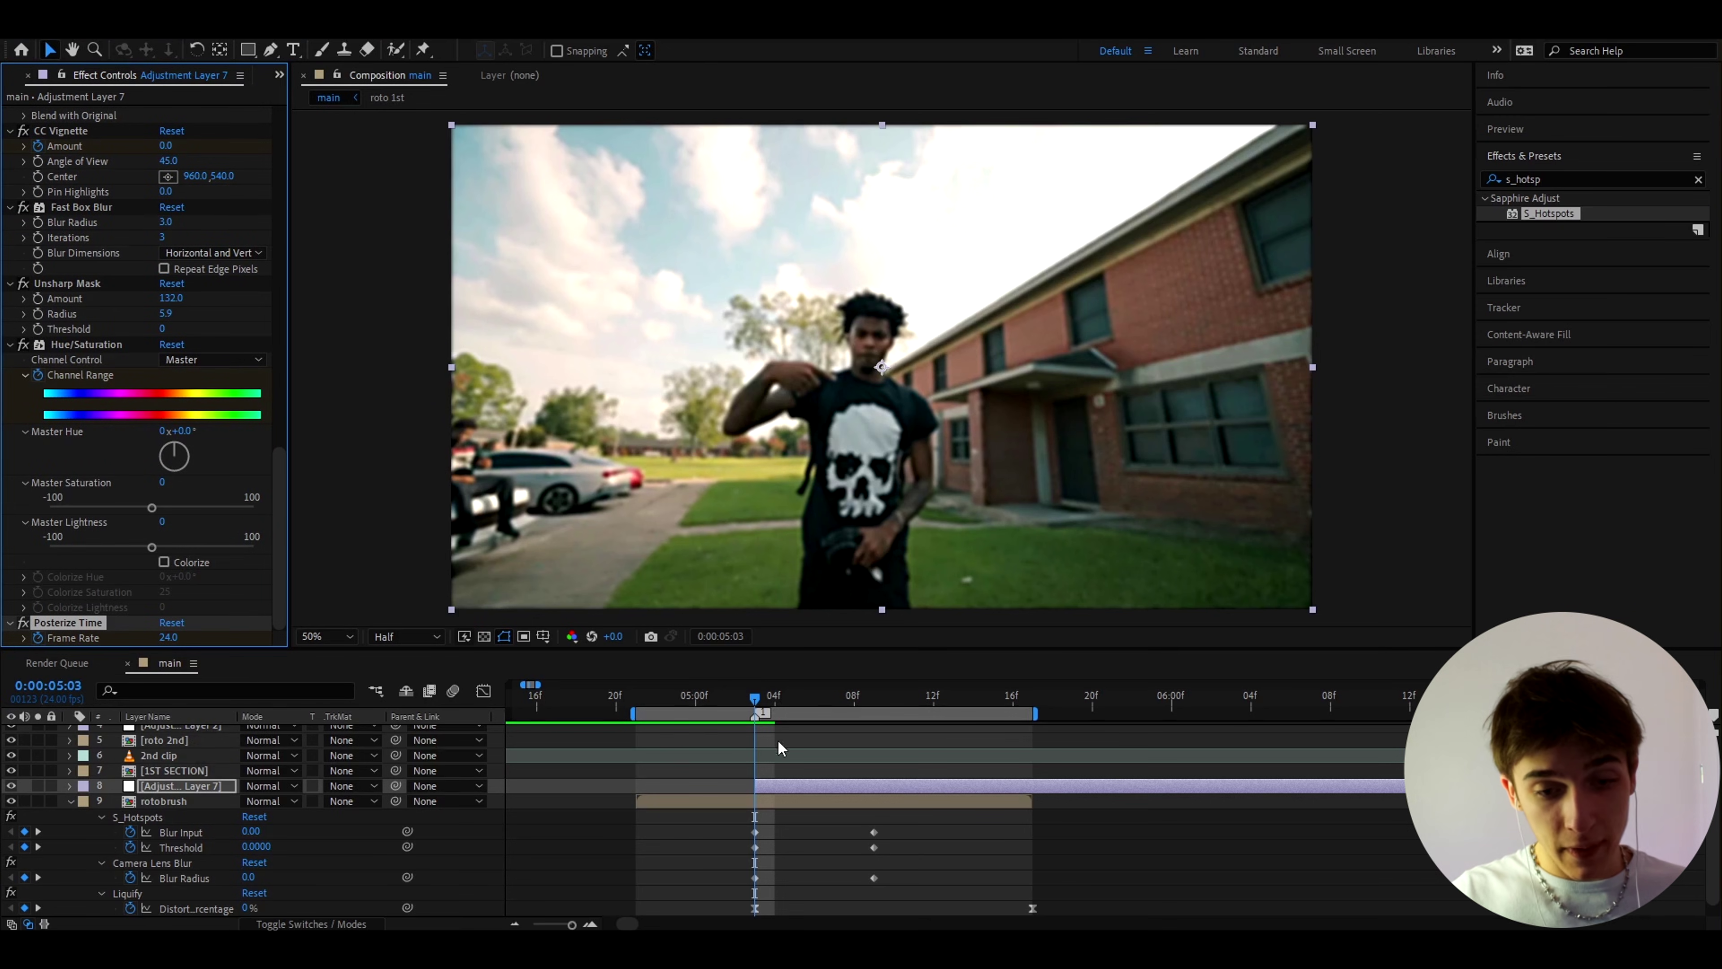
# Reveal the adjustment layer's keyframed properties and keyframe the Posterize Time Frame Rate at 12 at 0:00:05:07.
pyautogui.press('u')
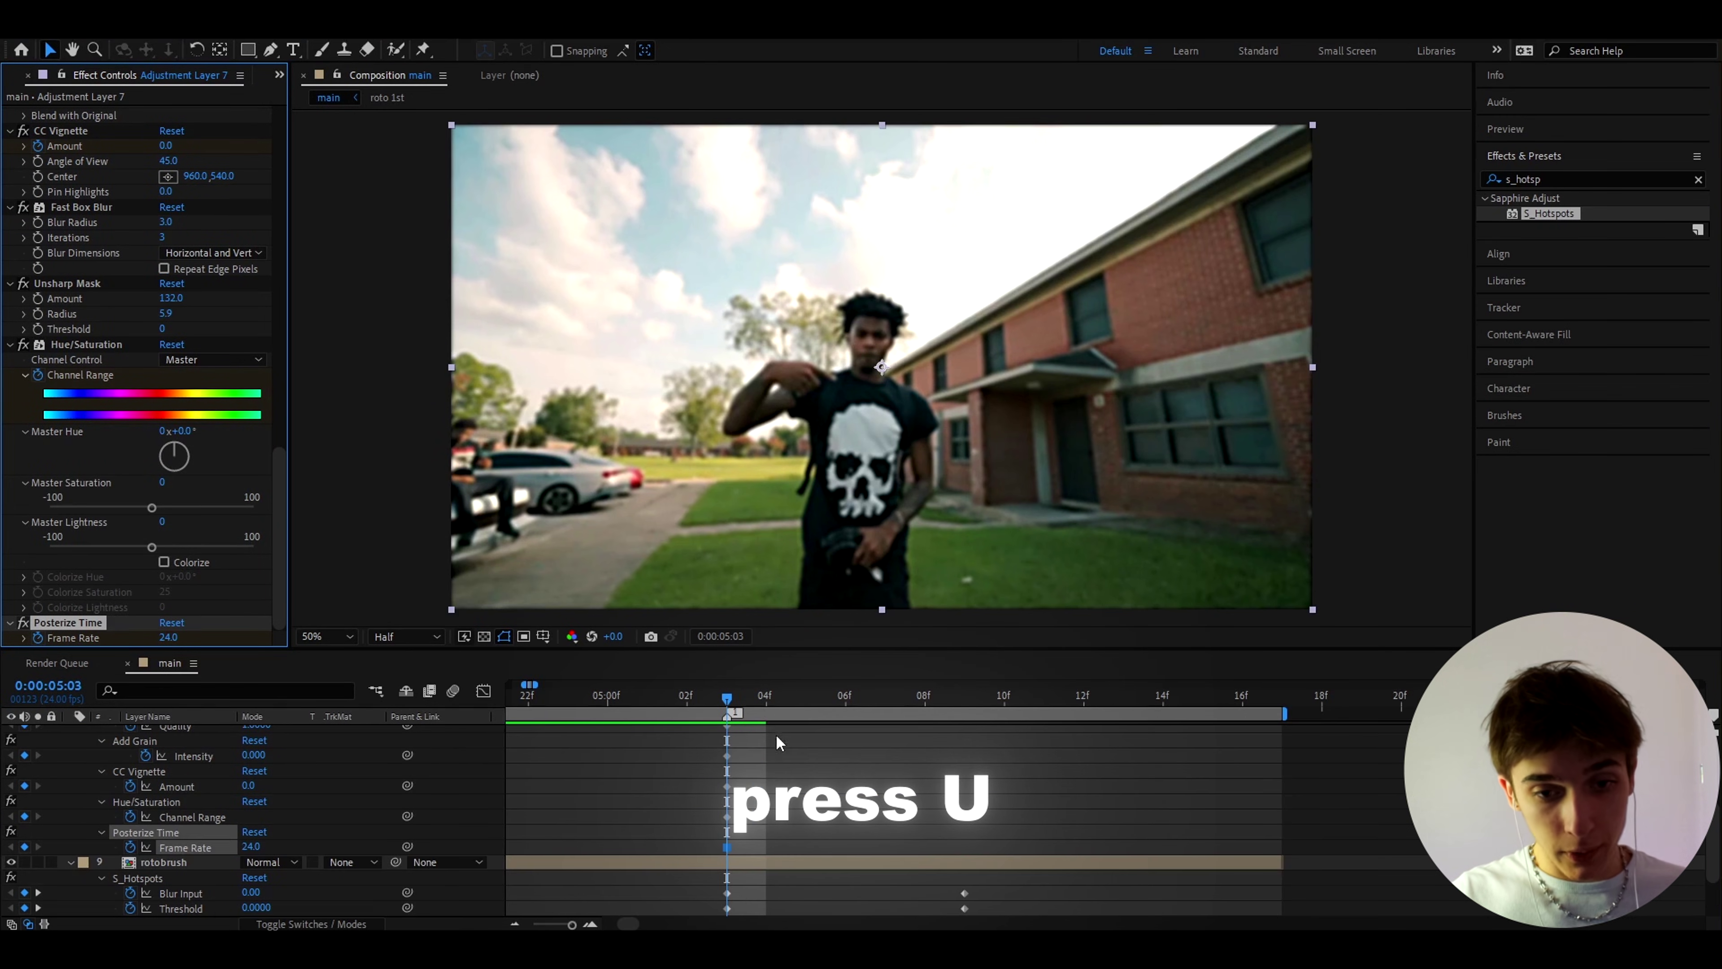
pyautogui.moveTo(767, 699); pyautogui.dragTo(894, 692)
pyautogui.press('-')
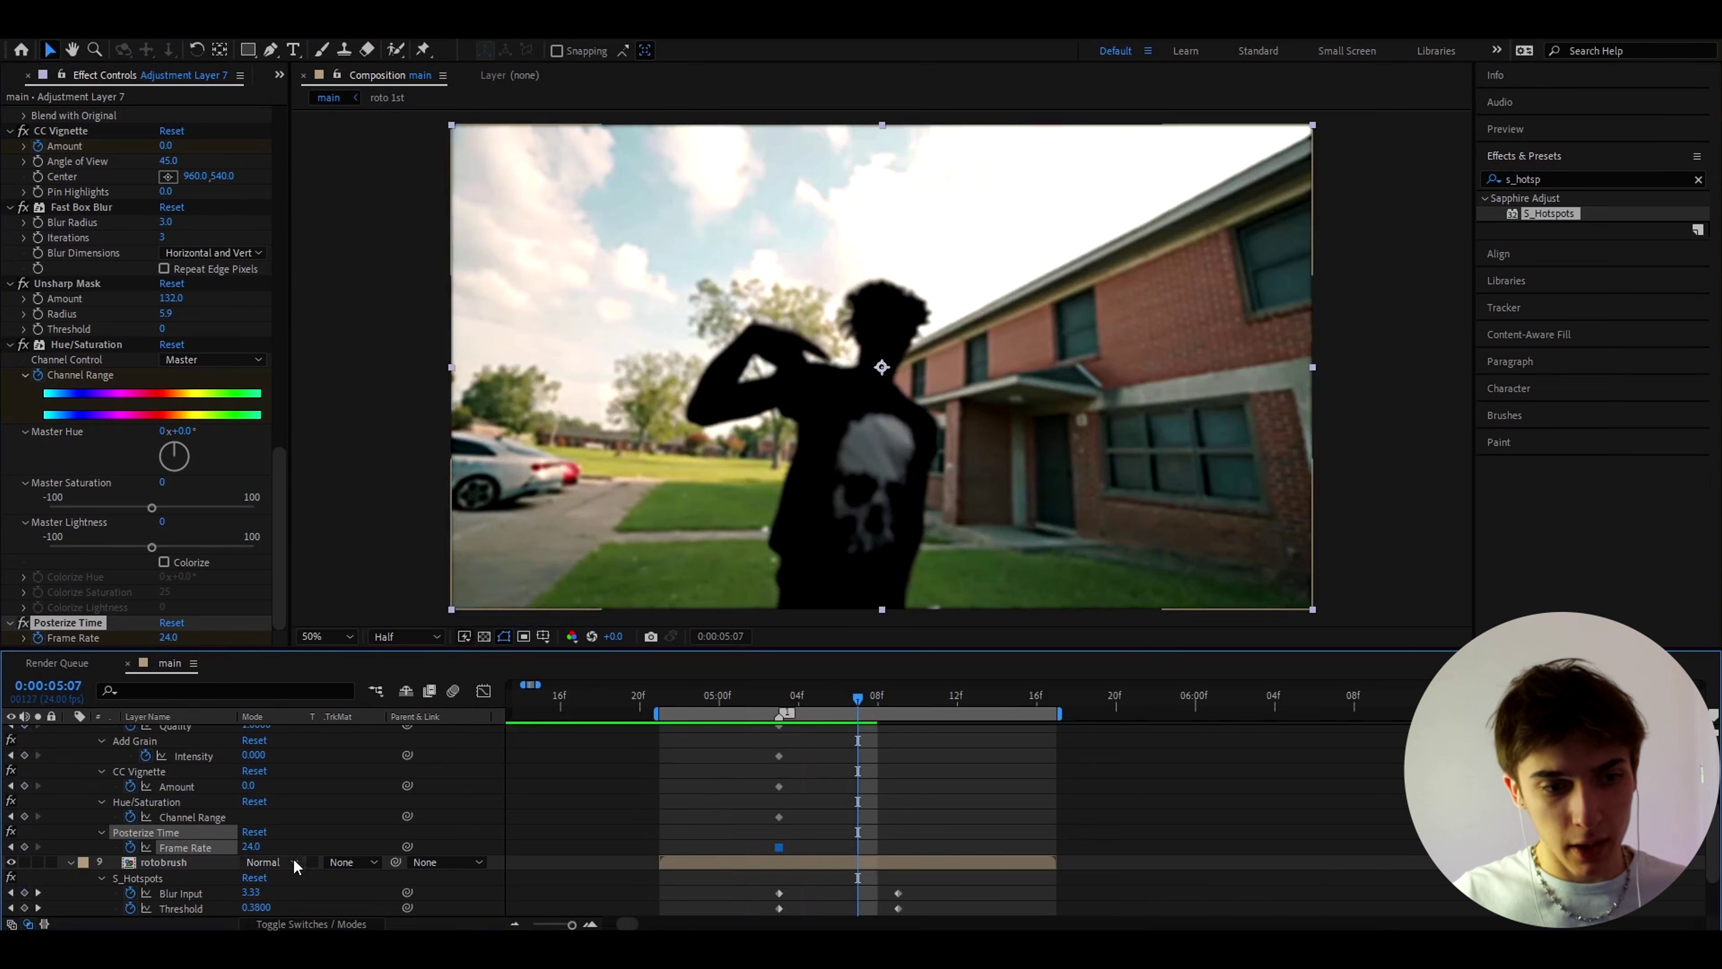
pyautogui.click(251, 847)
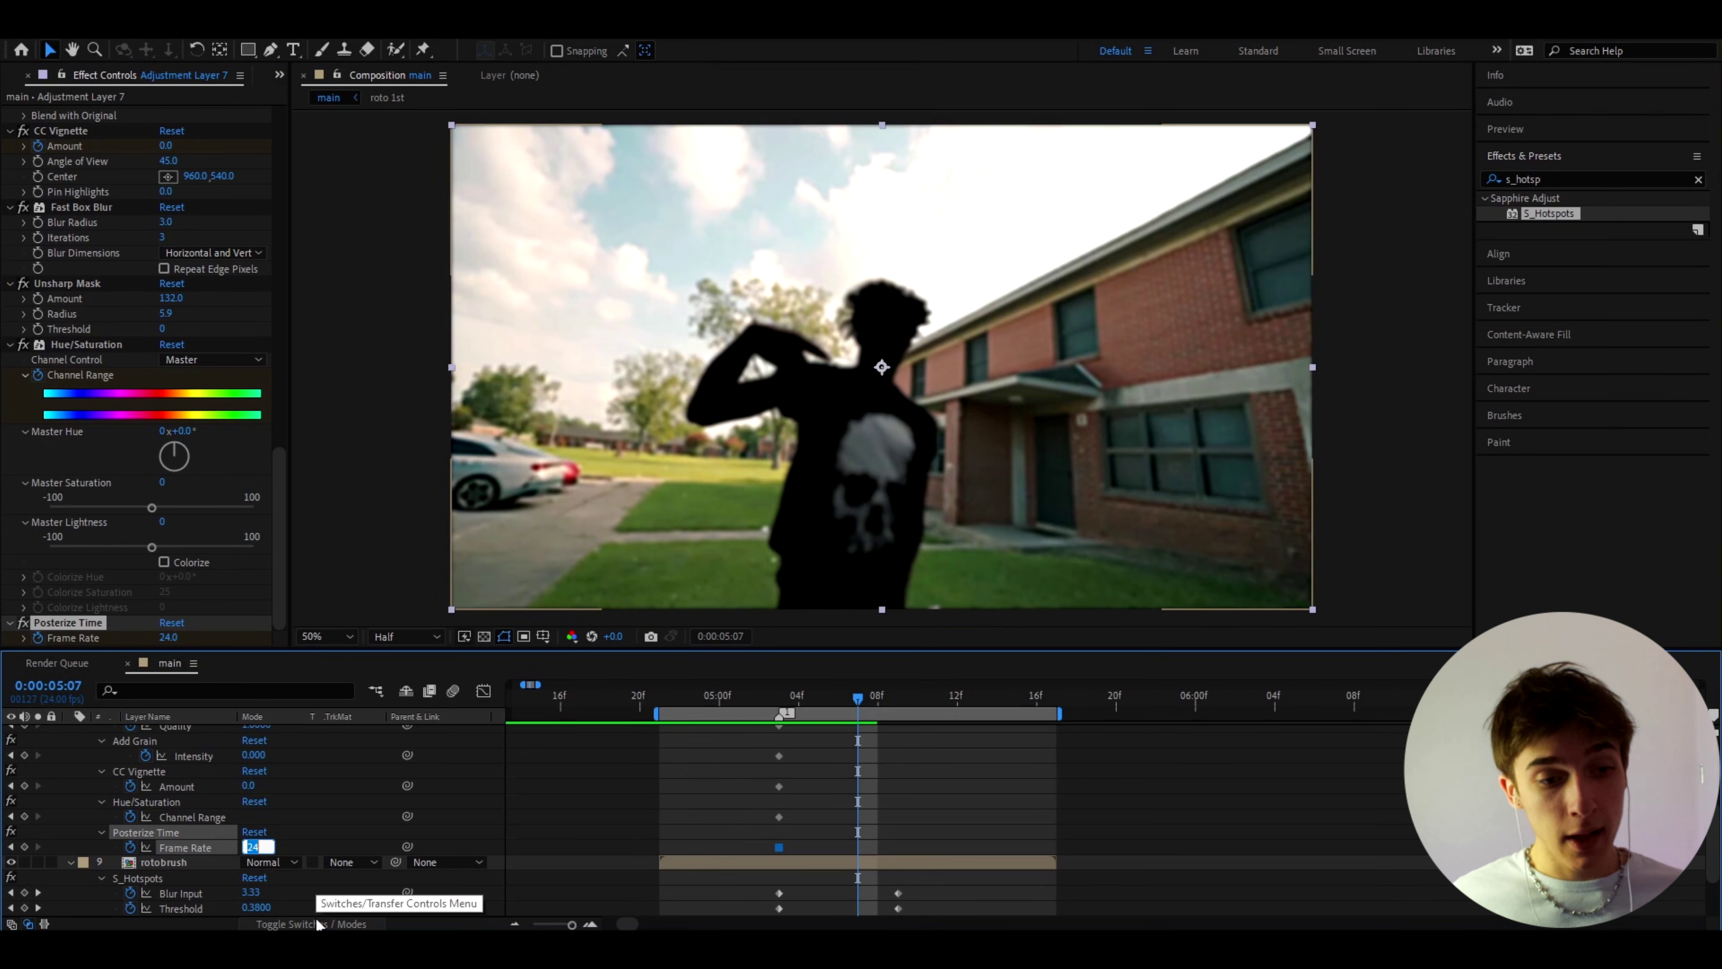
pyautogui.write('1')
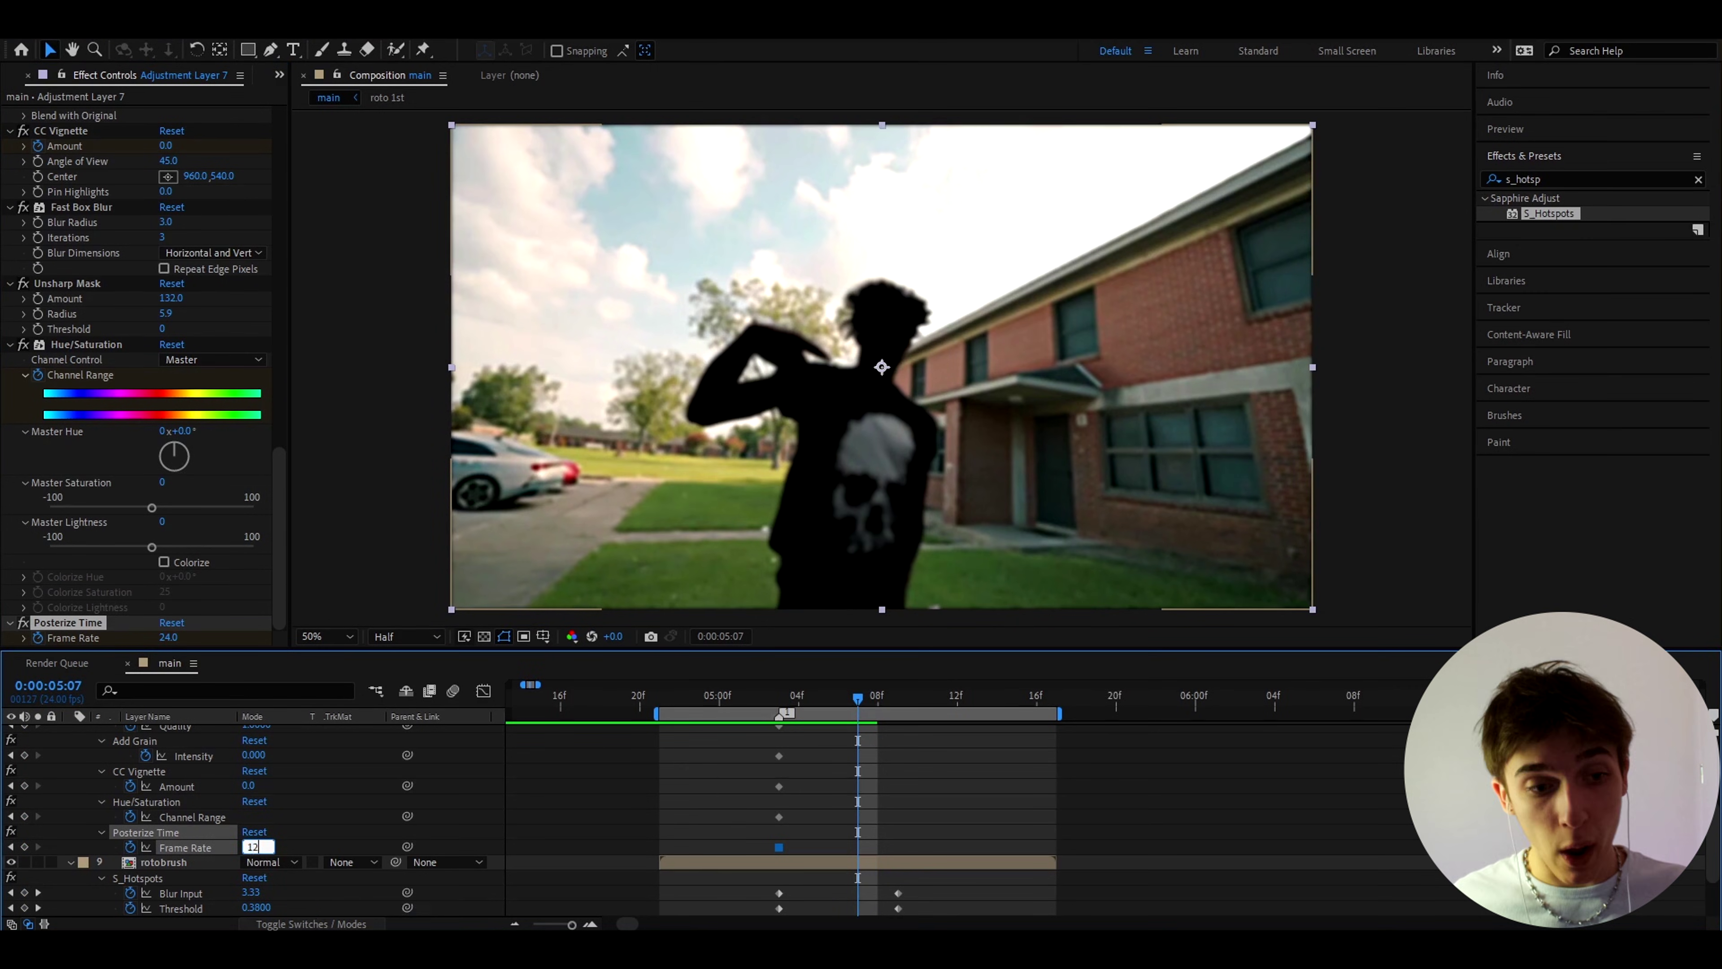
pyautogui.write('2')
pyautogui.press('Return')
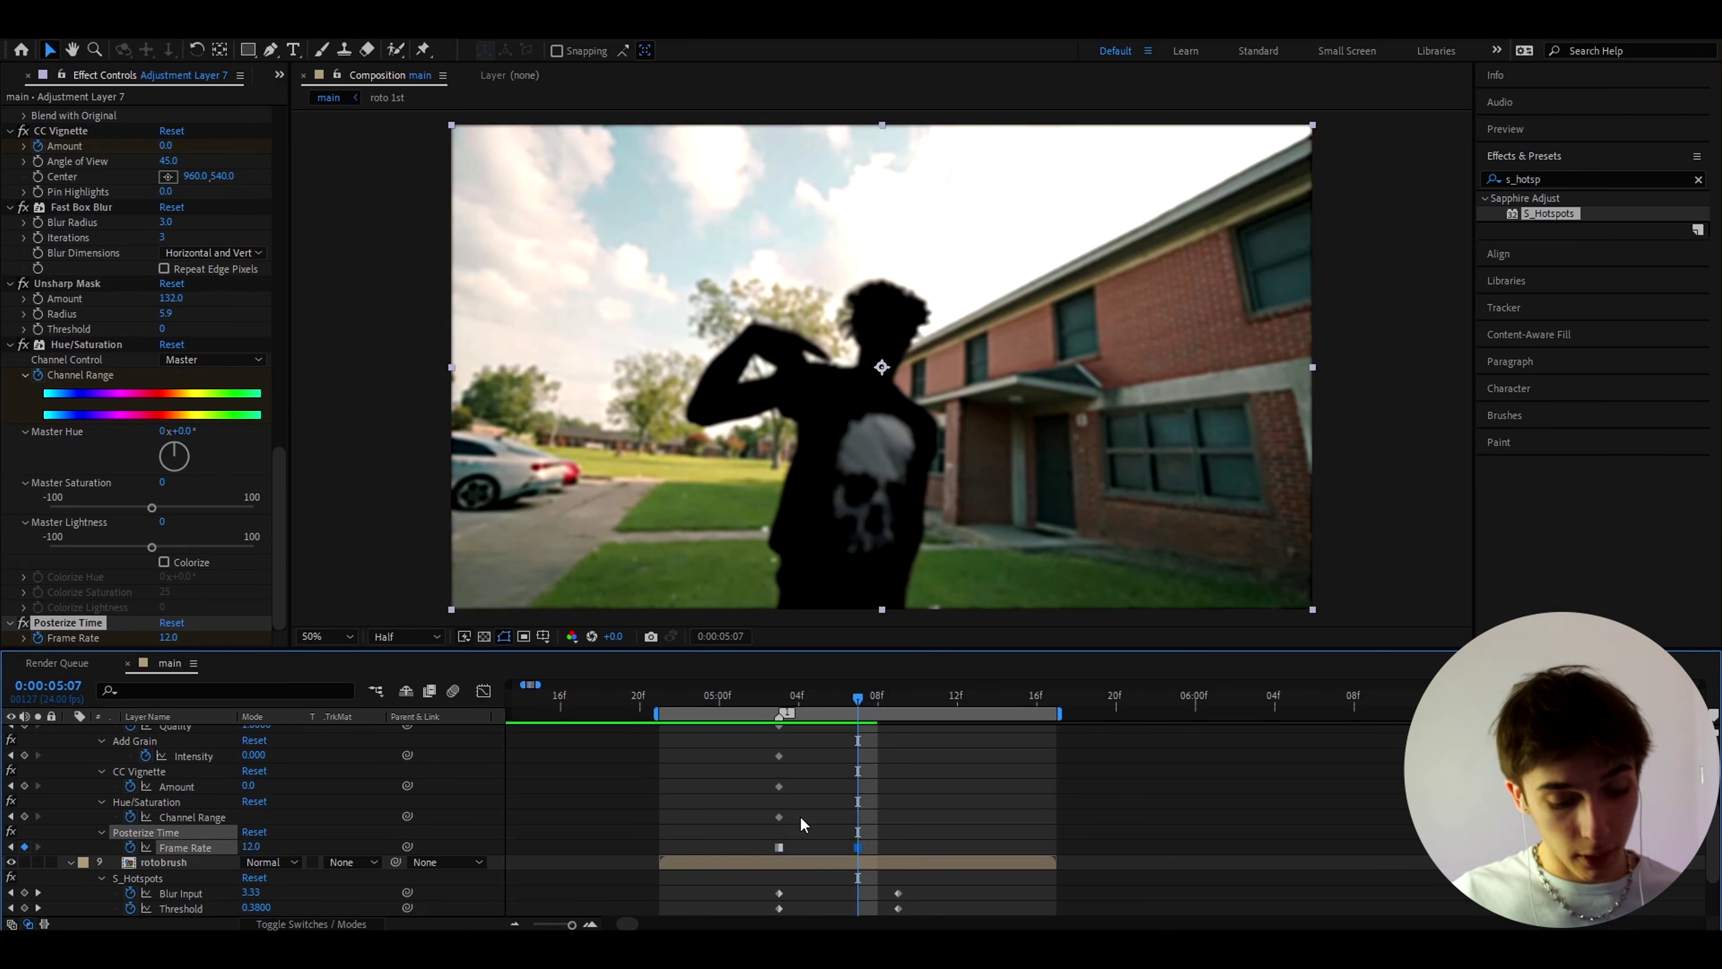
# At 0:00:05:17, set Hue/Saturation's Master Saturation to -75 and Master Lightness to 7, and compare the image with the effect off and on.
pyautogui.moveTo(868, 697); pyautogui.dragTo(1052, 698)
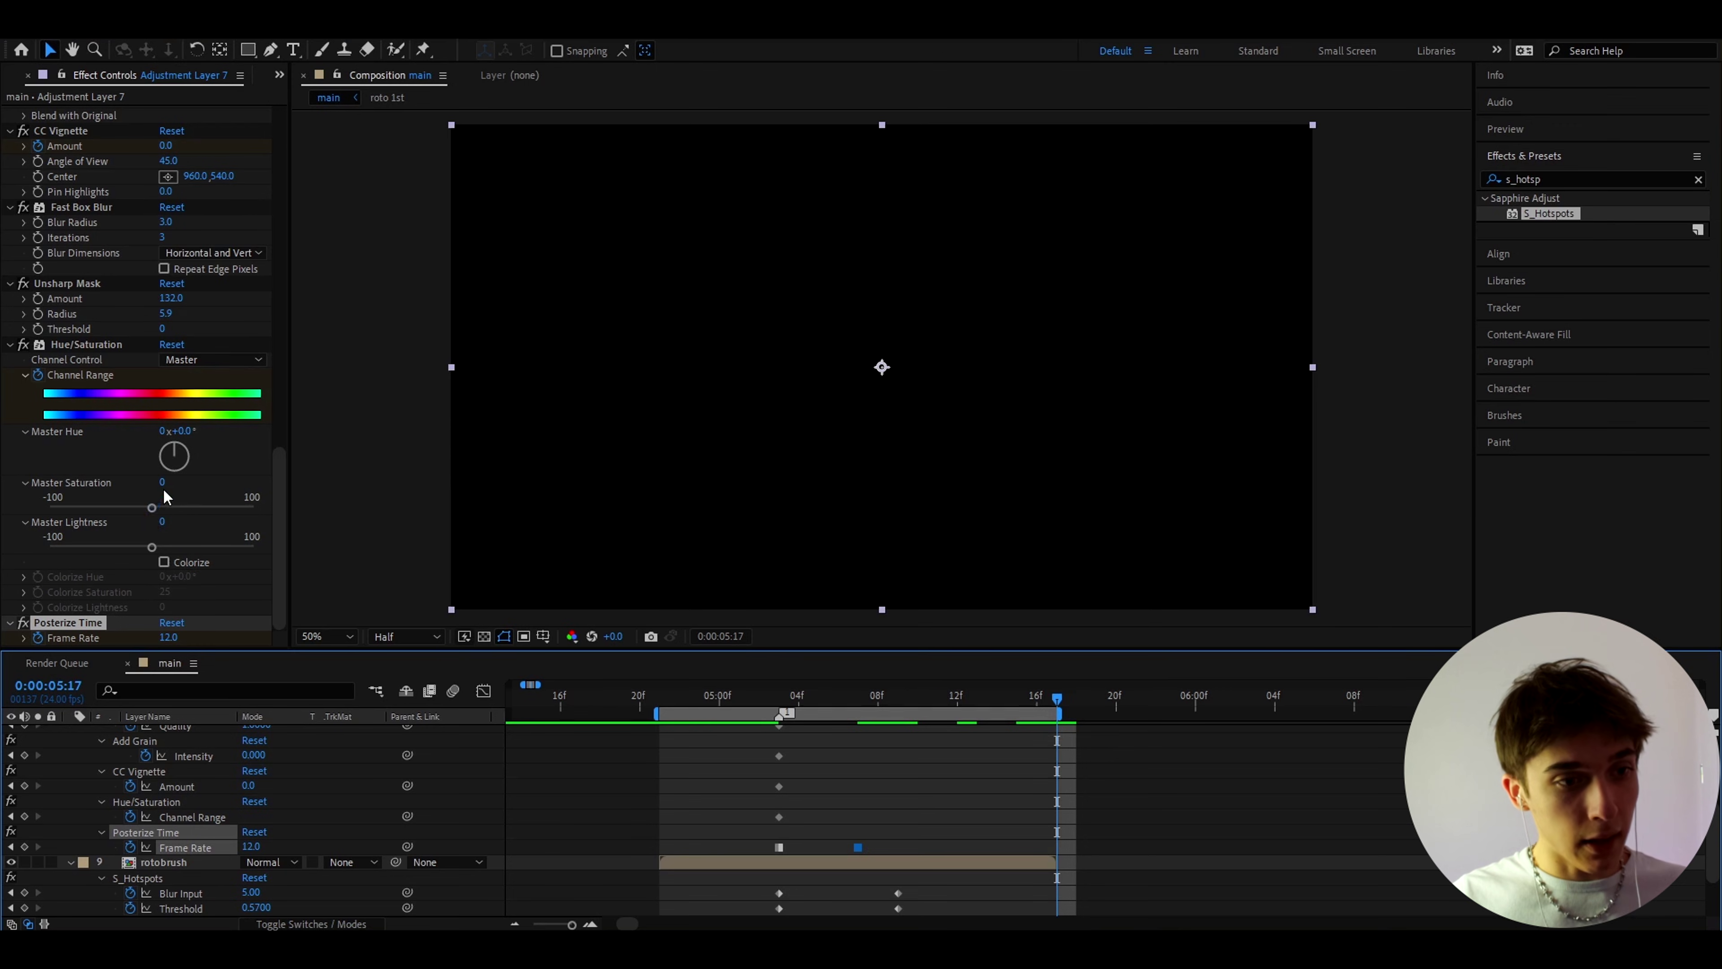
pyautogui.click(162, 482)
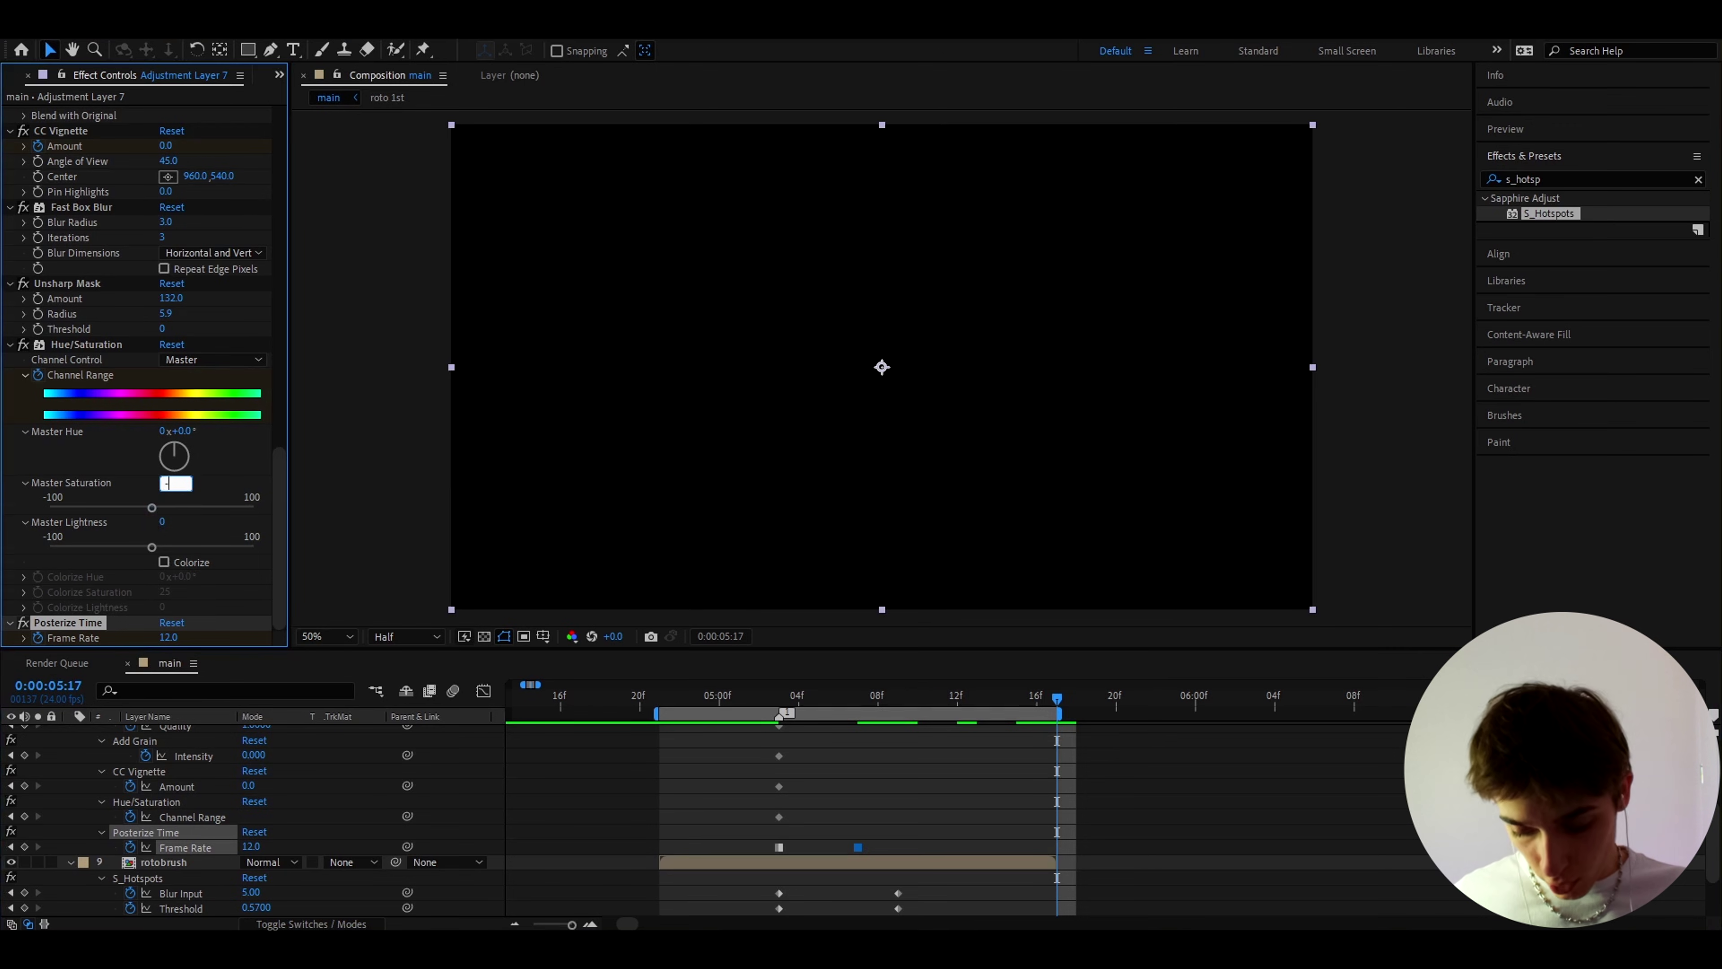
pyautogui.write('-75')
pyautogui.press('Return')
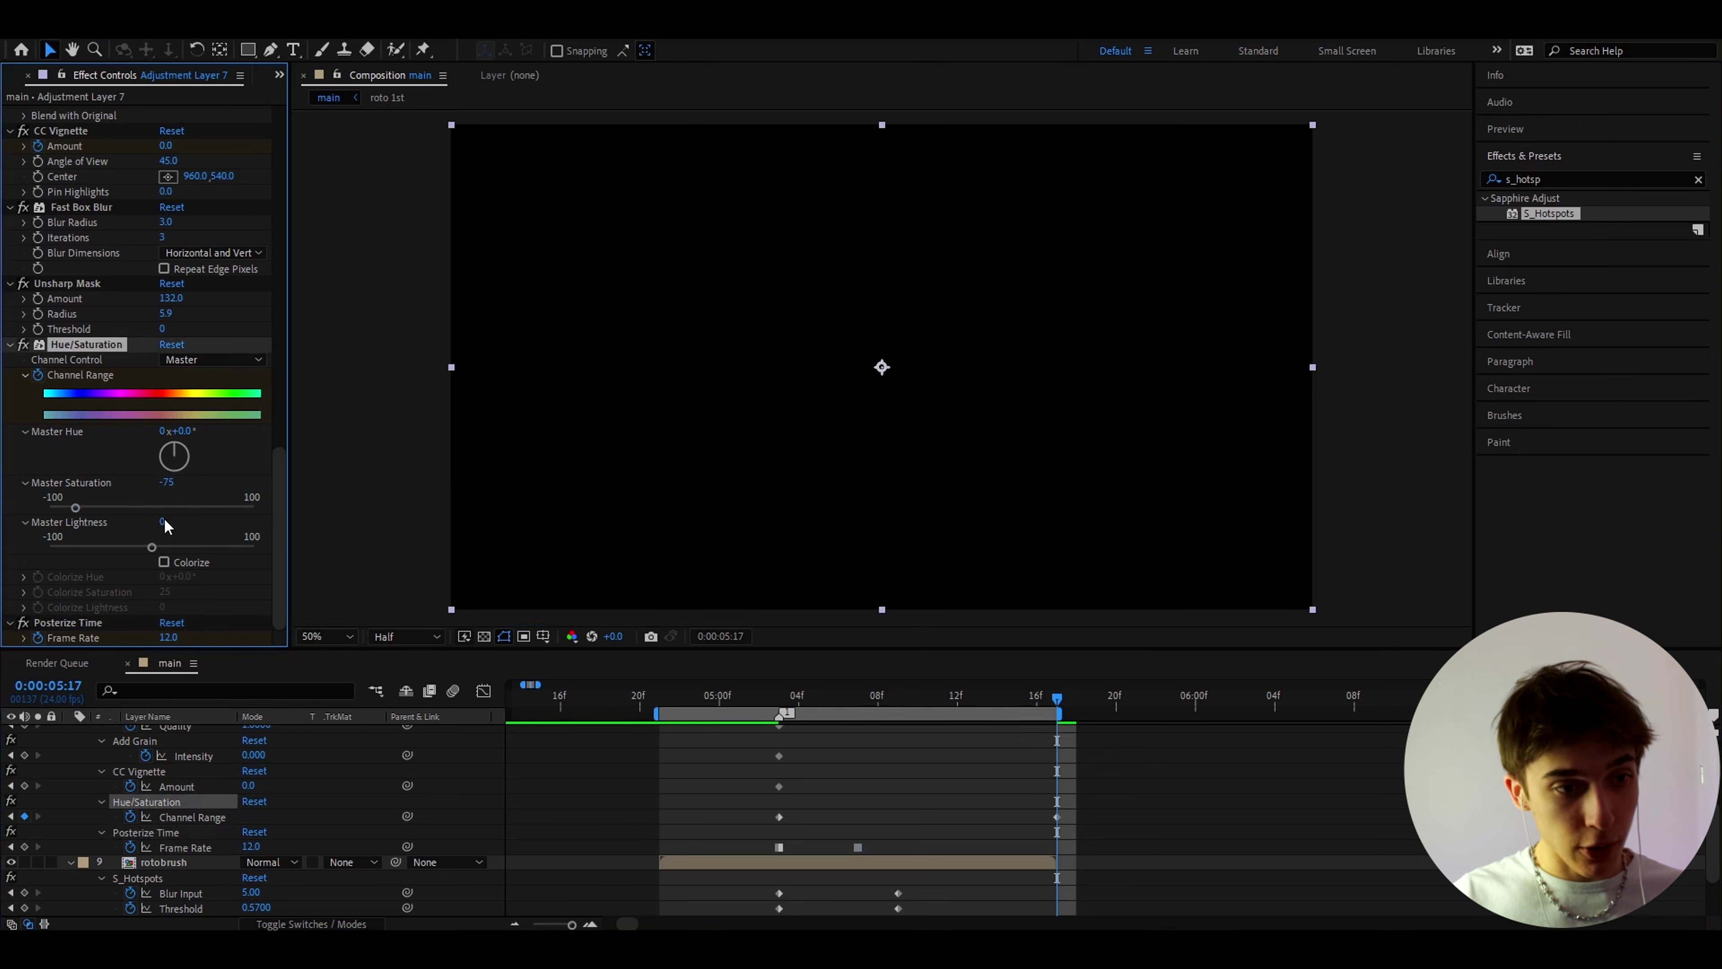
pyautogui.click(164, 520)
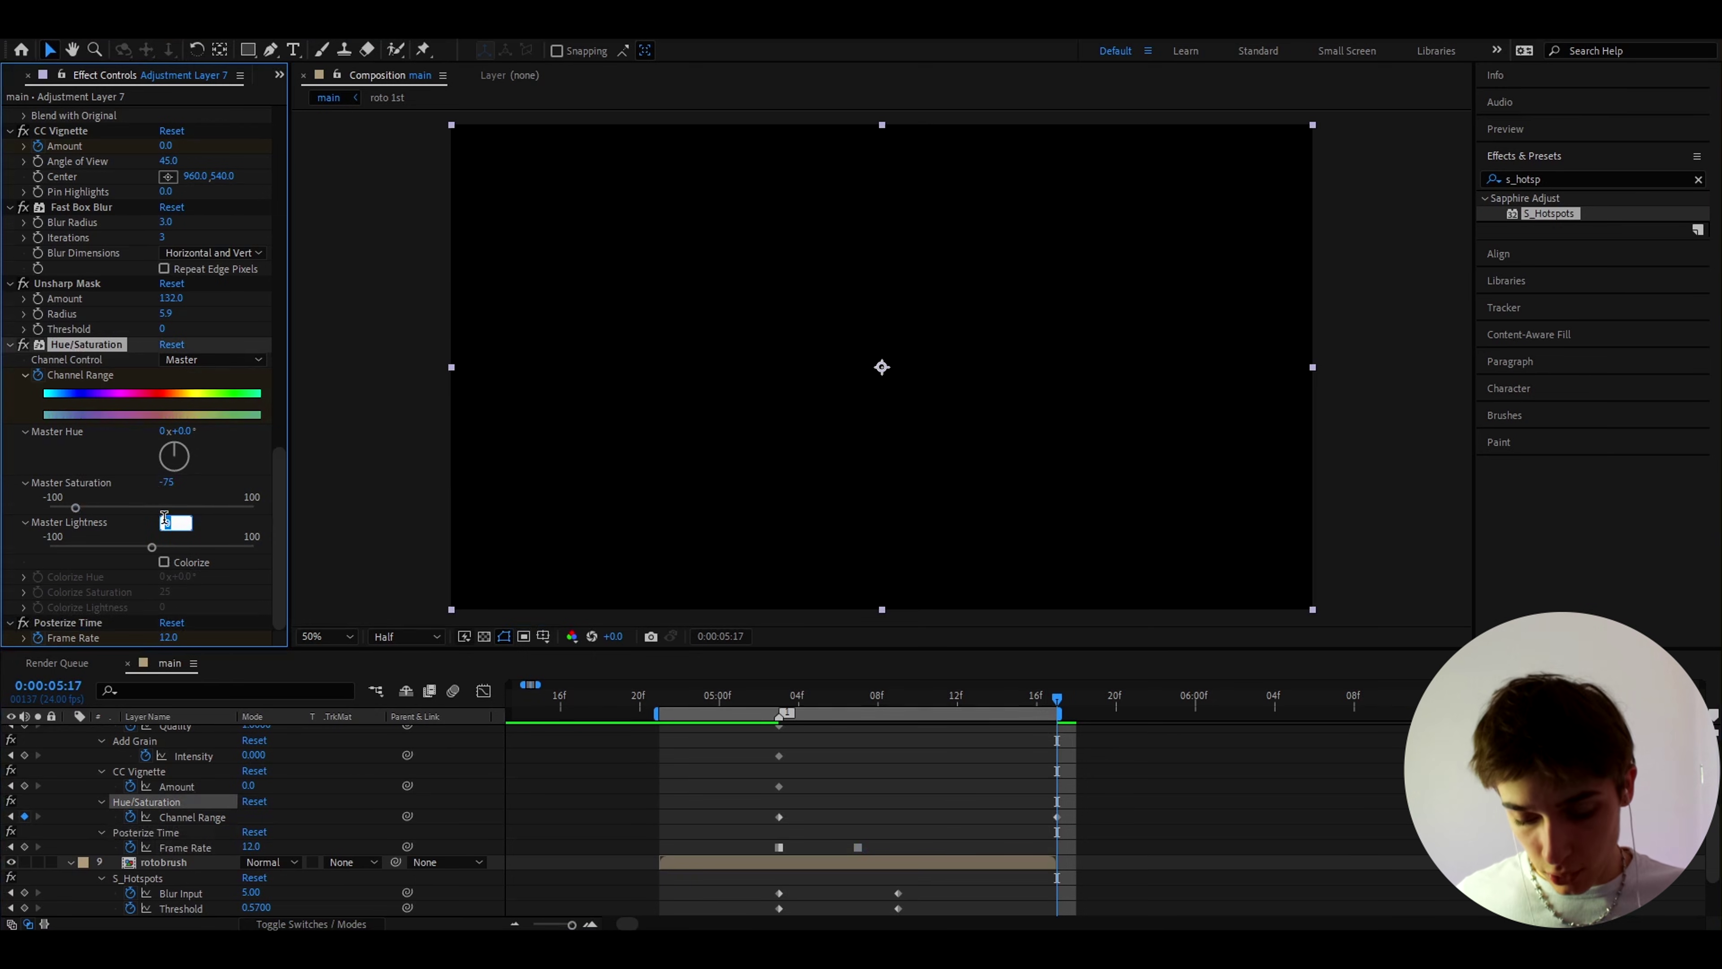
pyautogui.press('Return')
pyautogui.click(1042, 696)
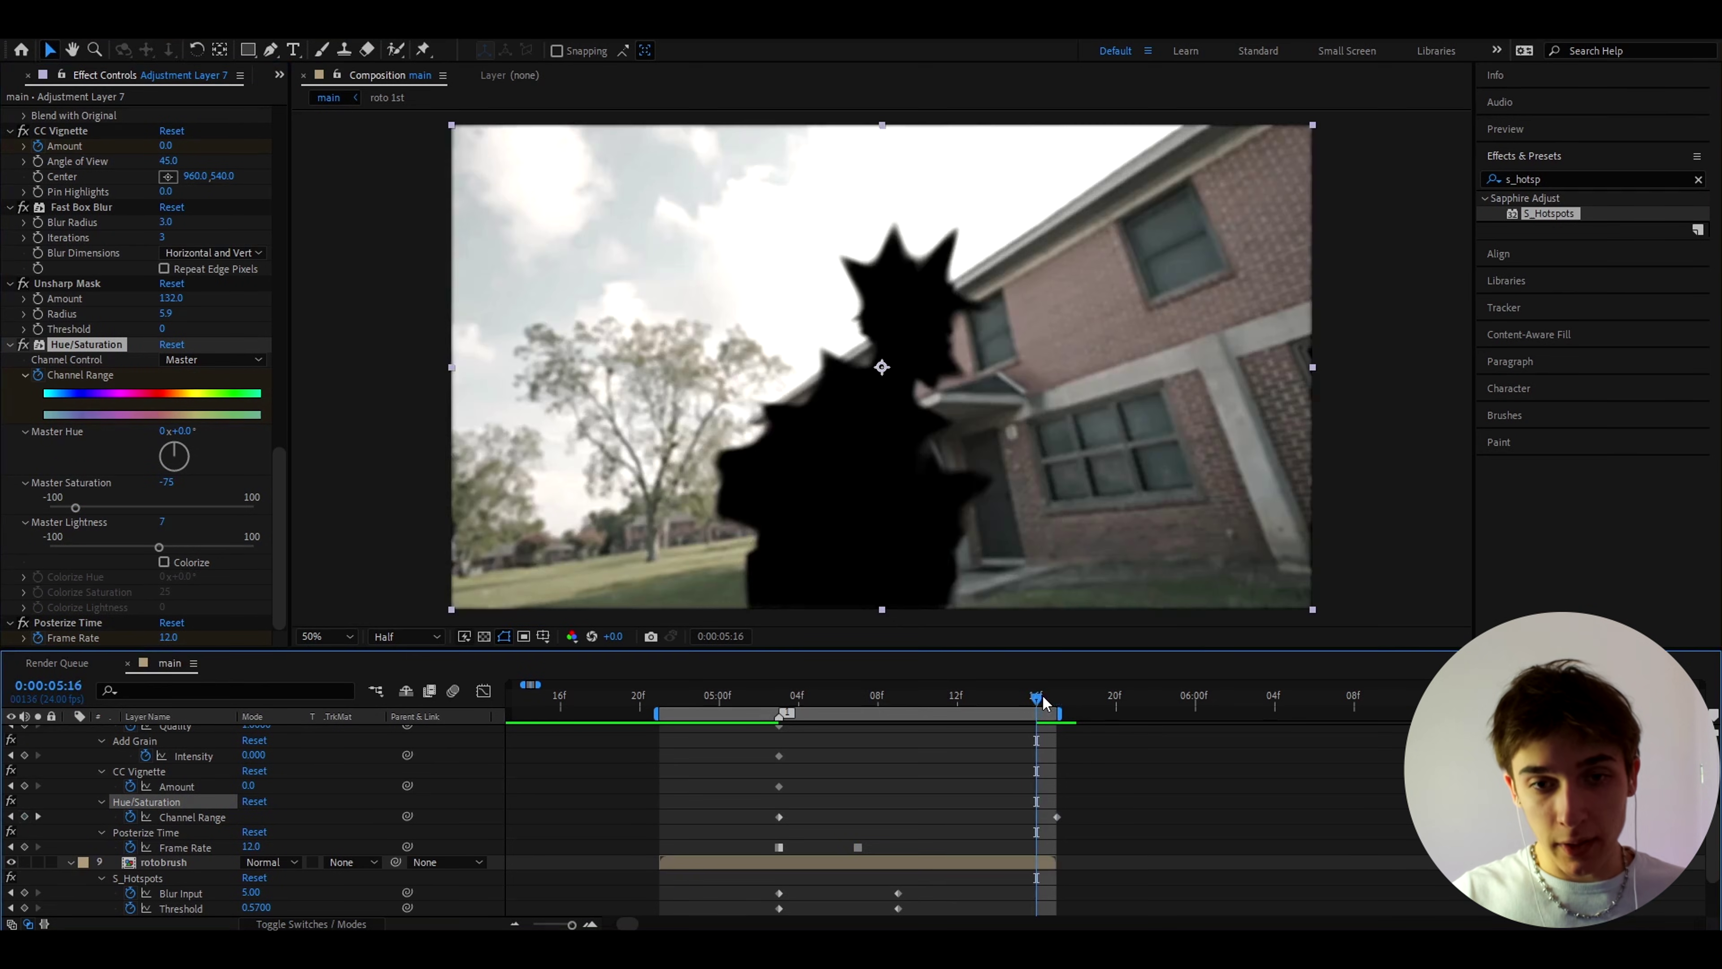
pyautogui.click(23, 345)
pyautogui.click(23, 345)
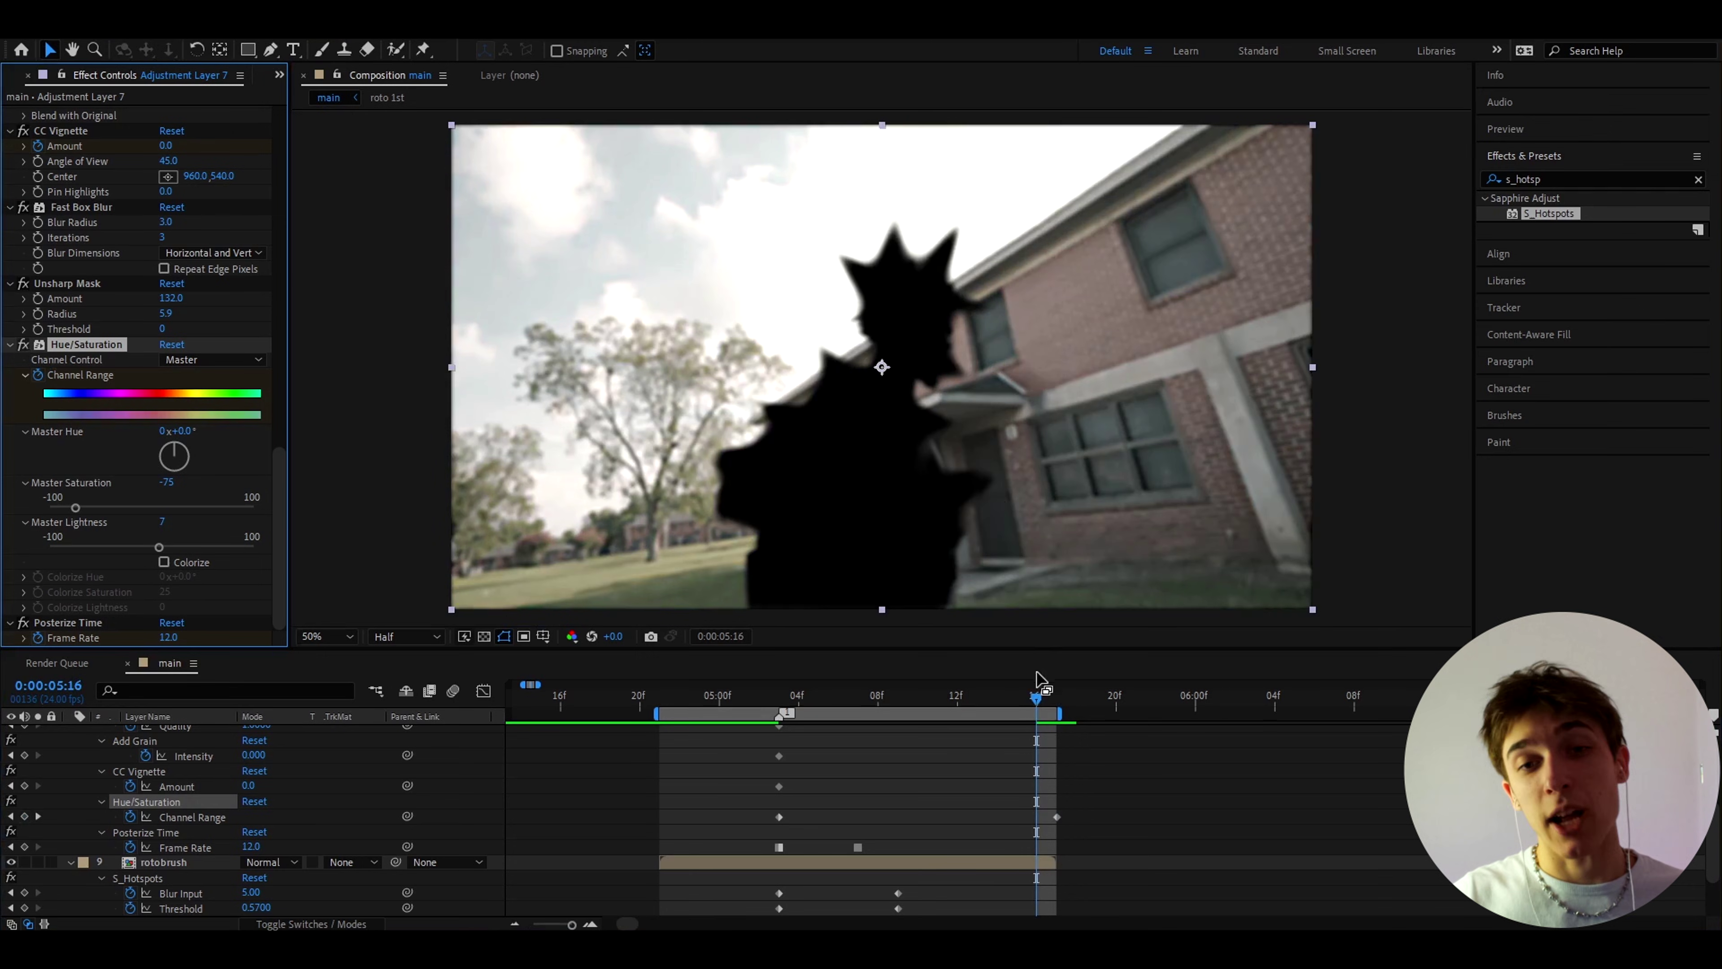
# Change the Posterize Time Frame Rate keyframe at 0:00:05:07 to 8 and save the project.
pyautogui.click(858, 696)
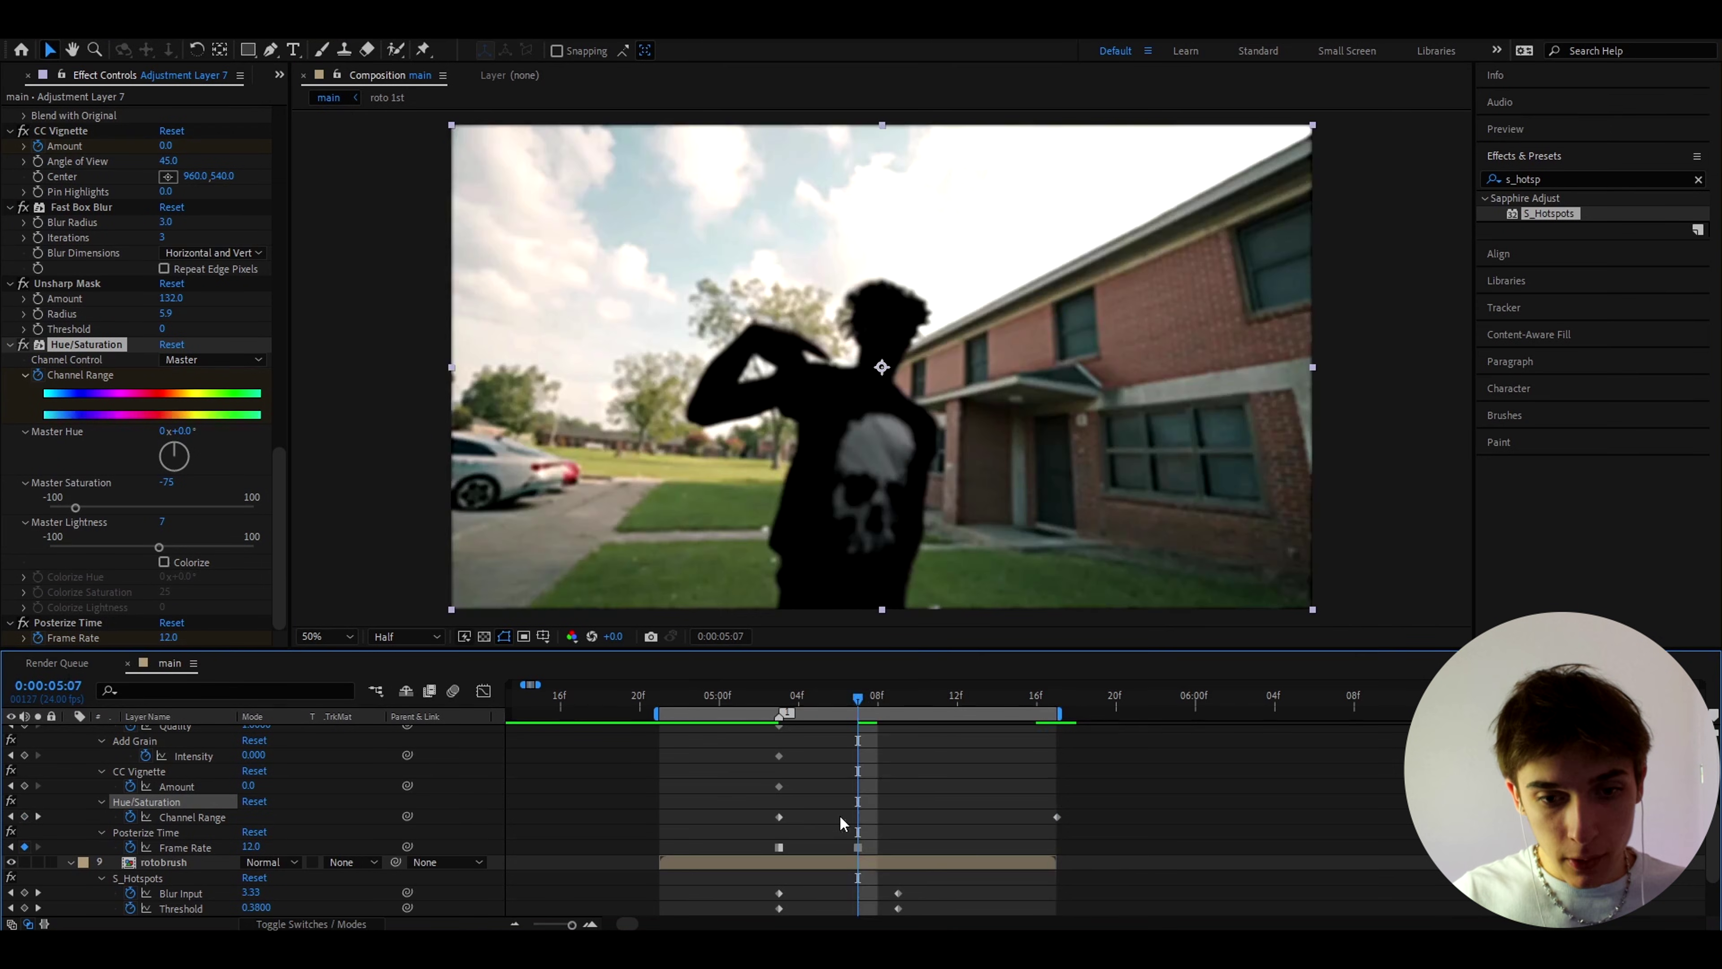
pyautogui.click(859, 846)
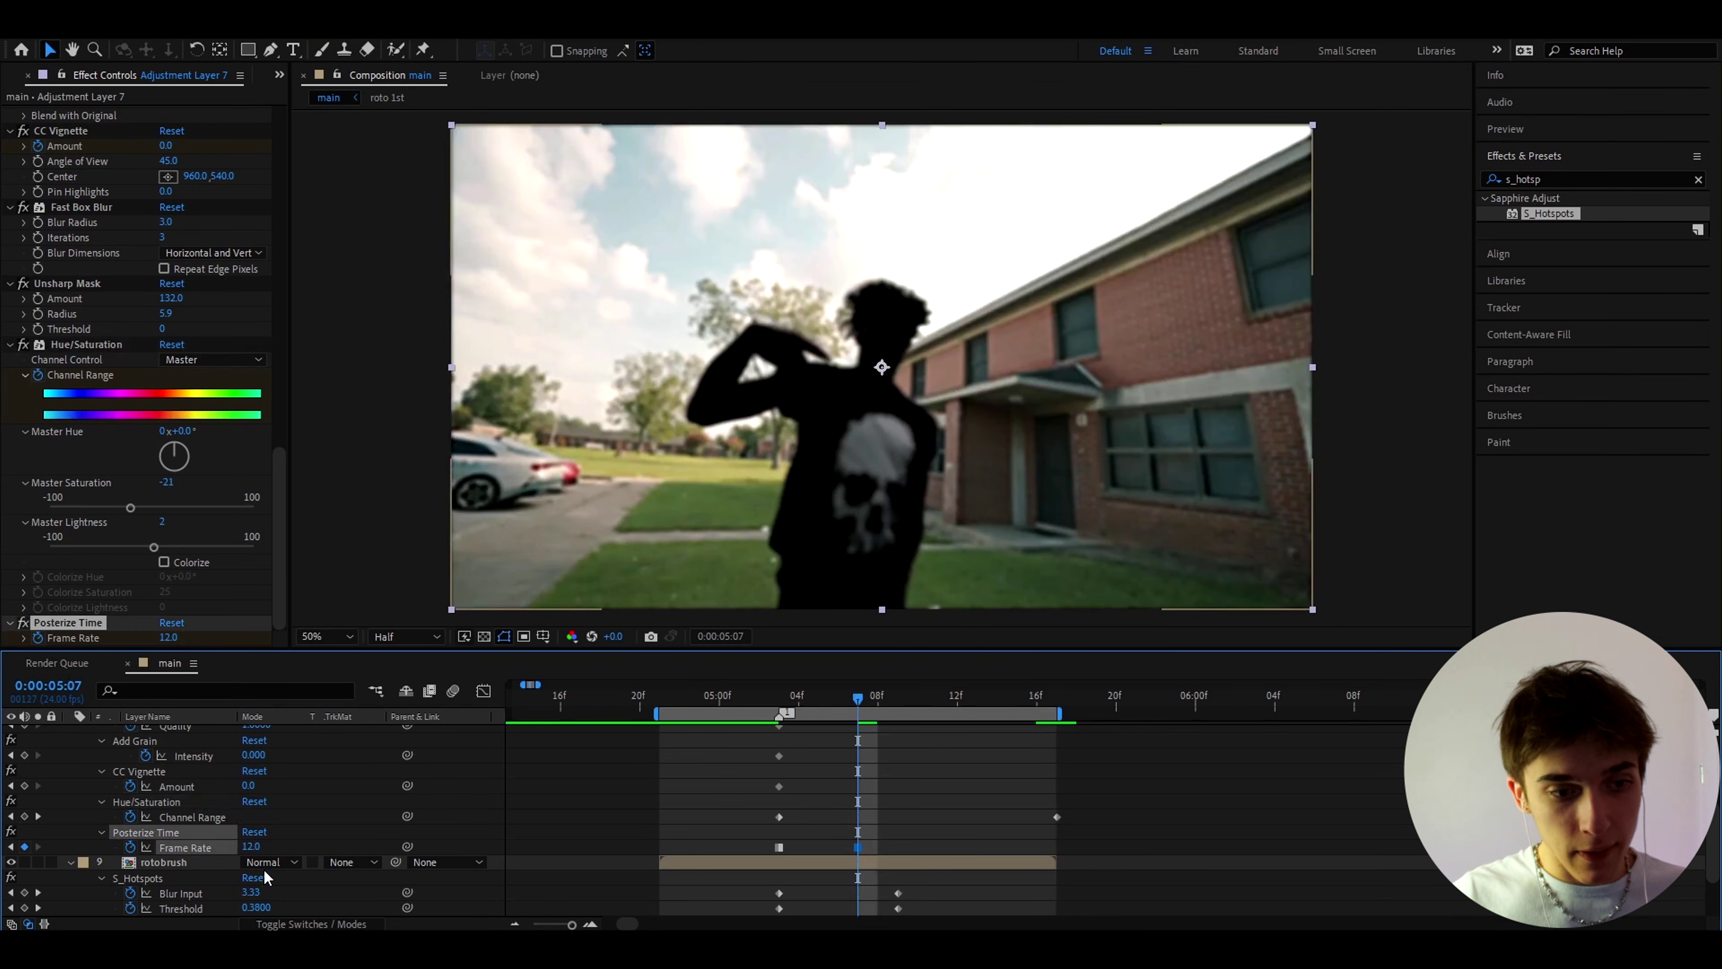
pyautogui.click(251, 847)
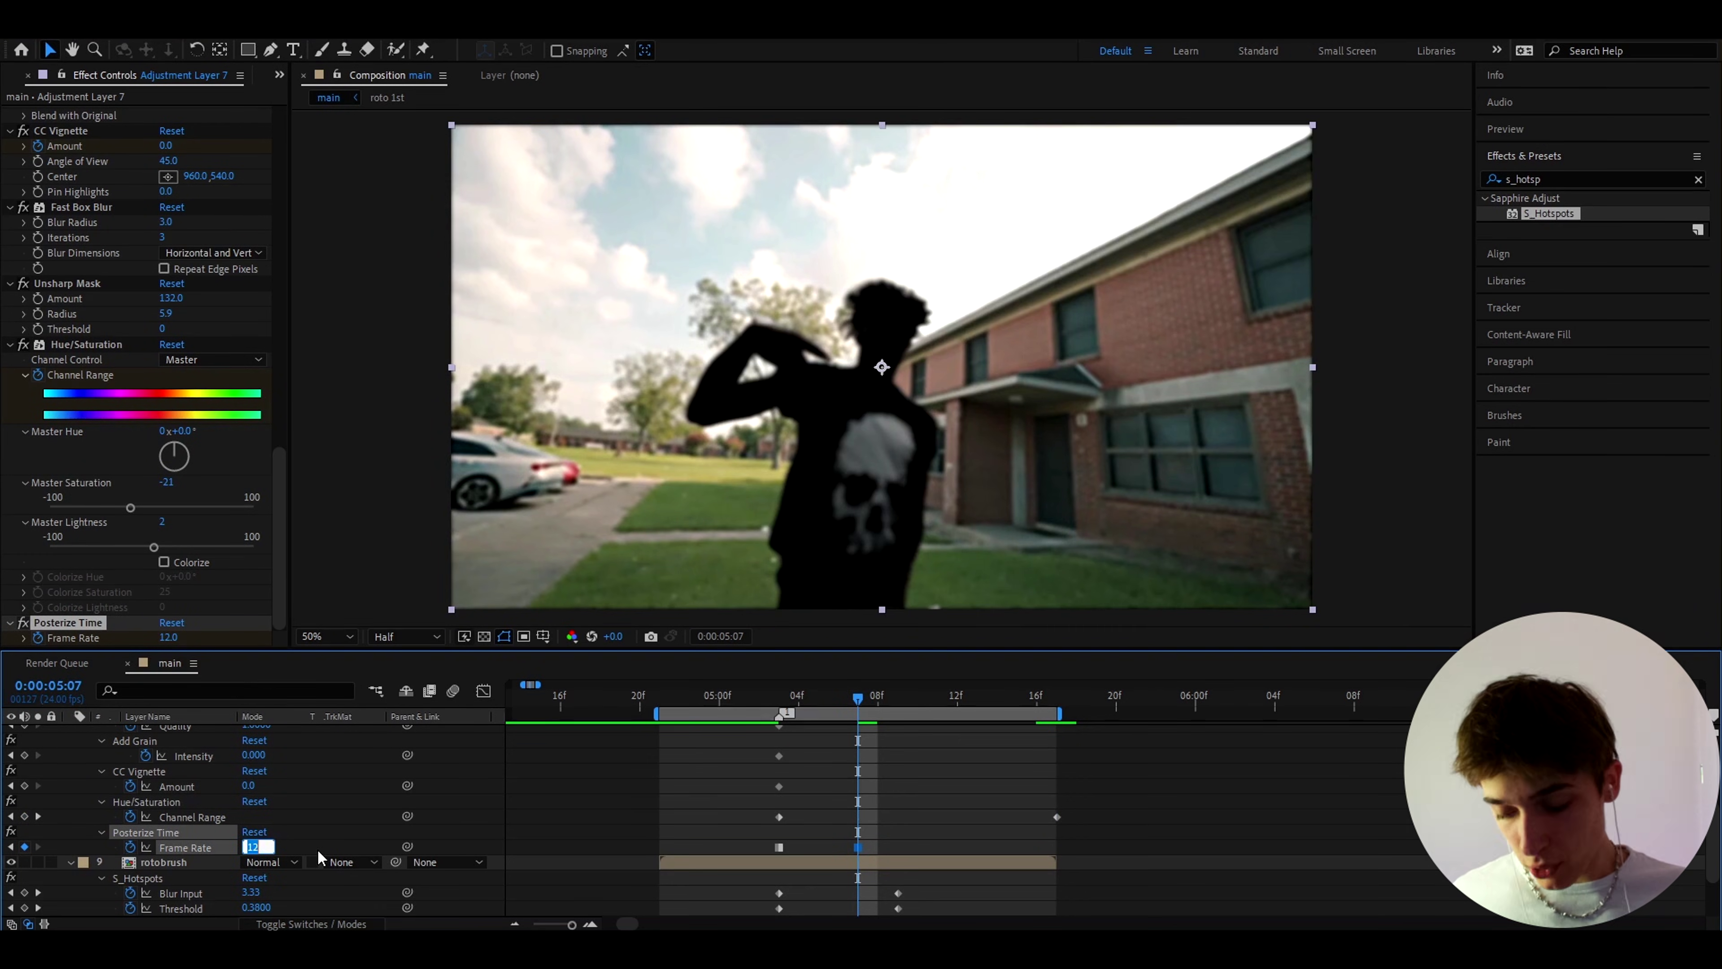
pyautogui.write('8')
pyautogui.press('Return')
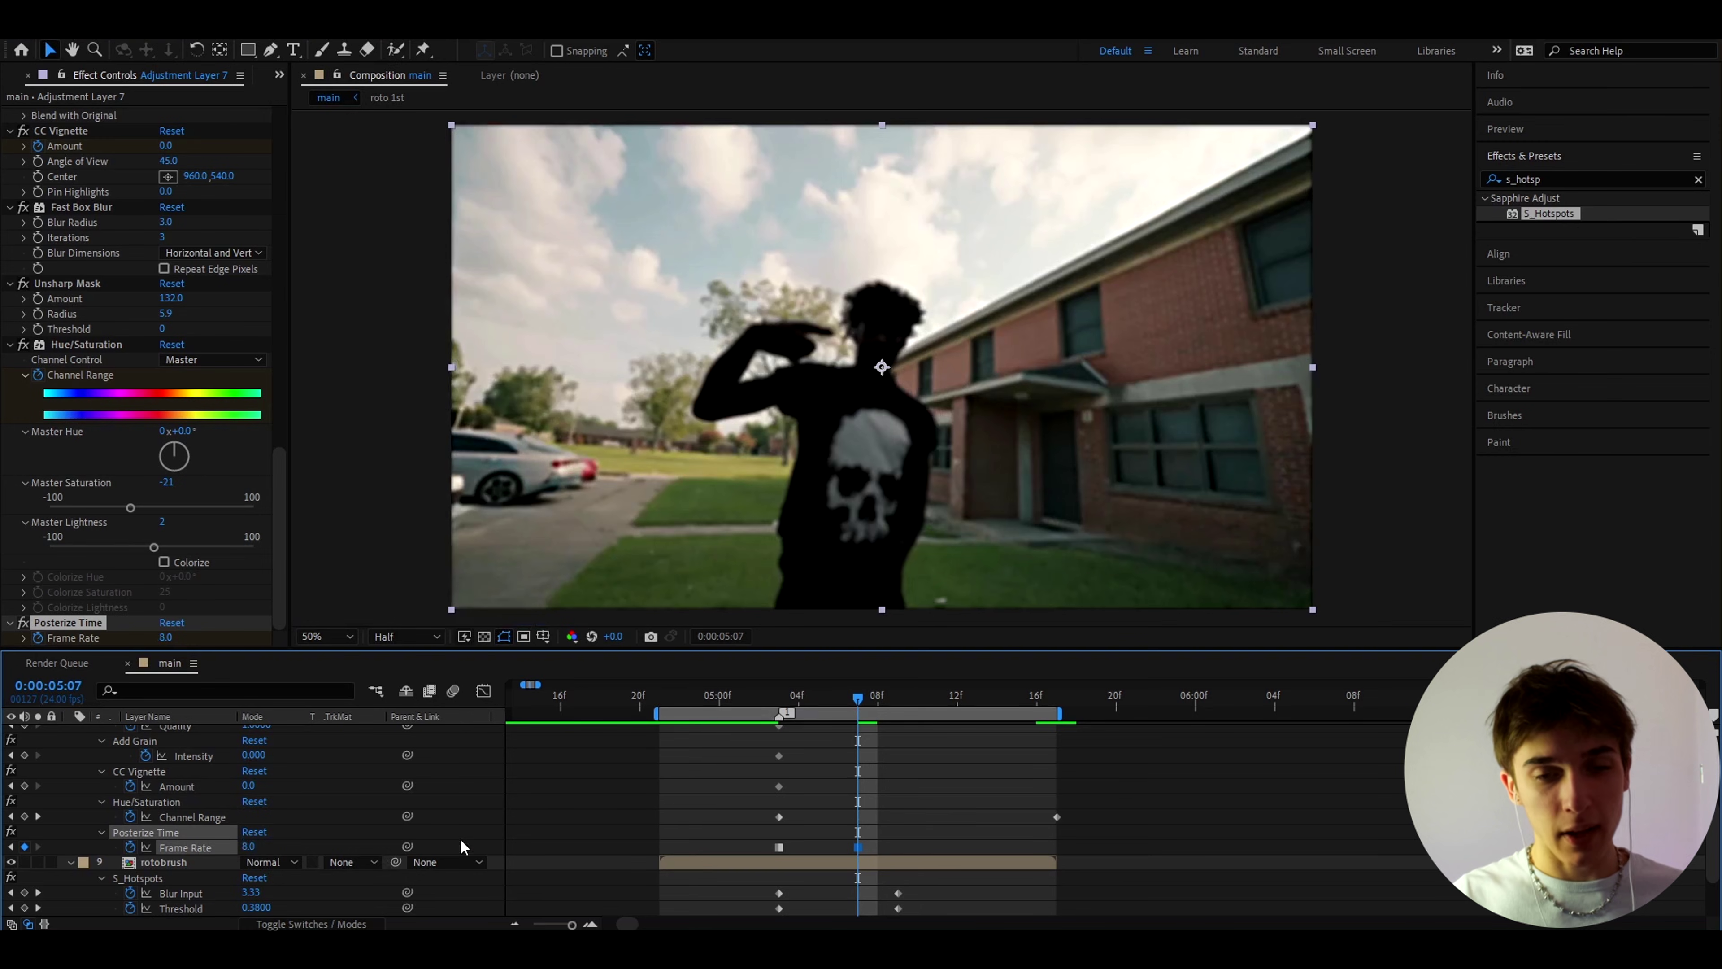
pyautogui.hotkey('ctrl', 's')
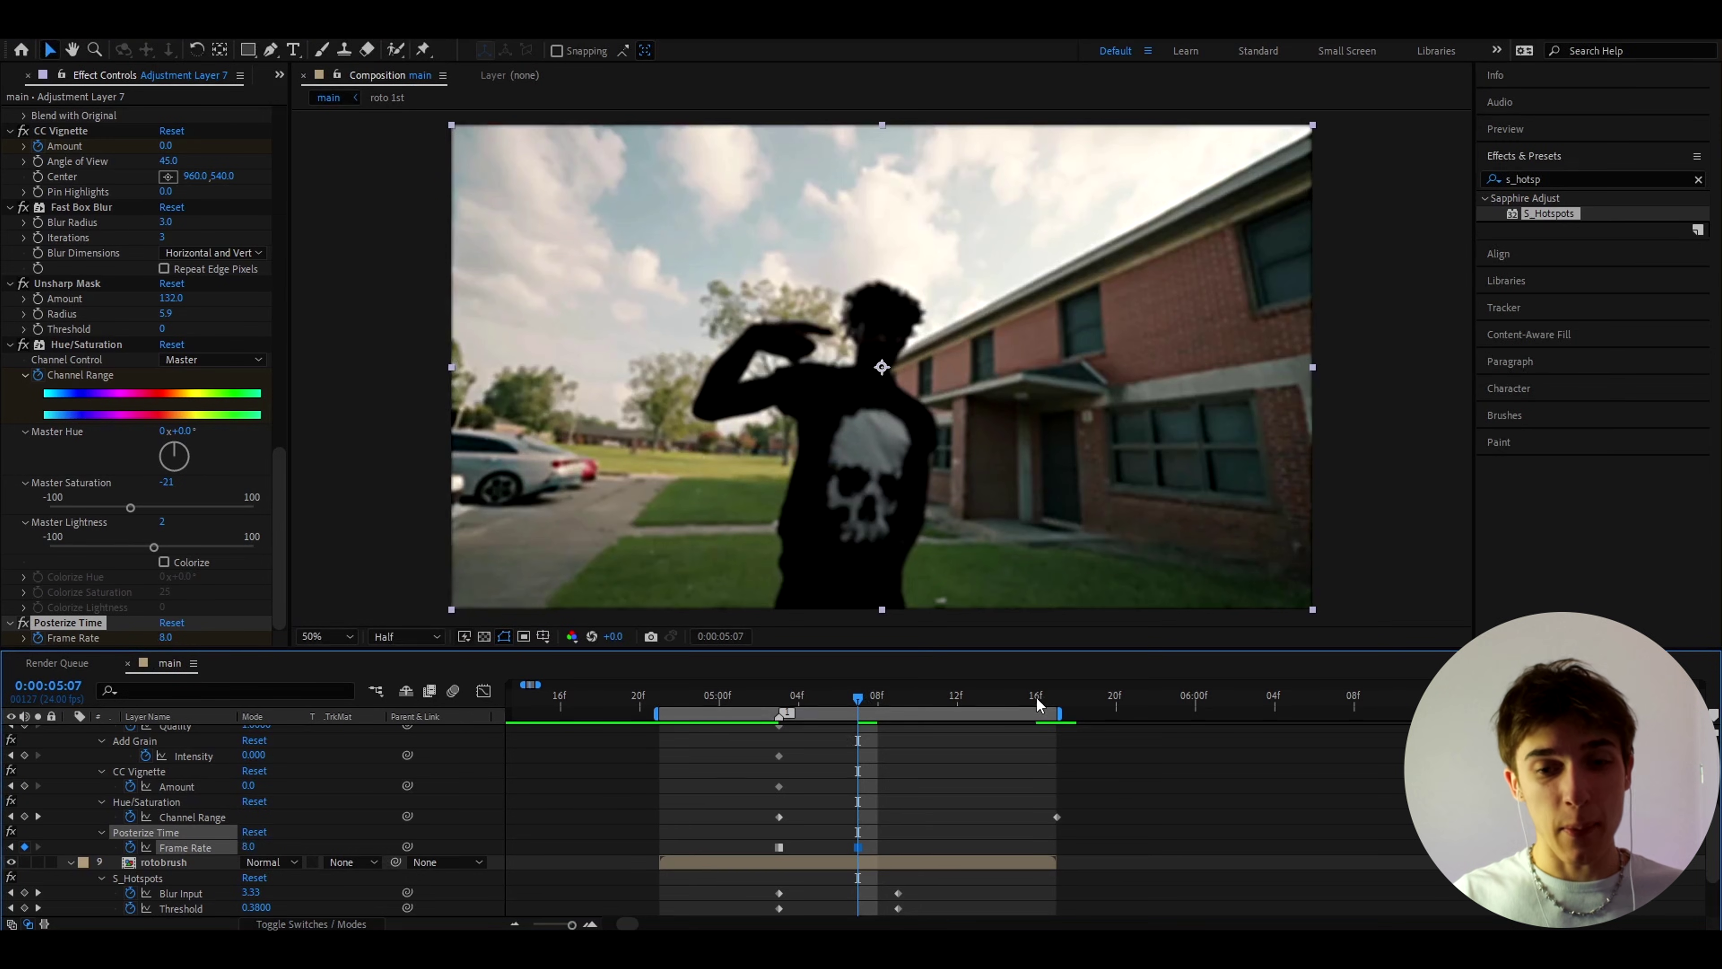
# Keyframe the adjustment layer's CC Vignette Amount at 152 at 0:00:05:17.
pyautogui.click(1050, 700)
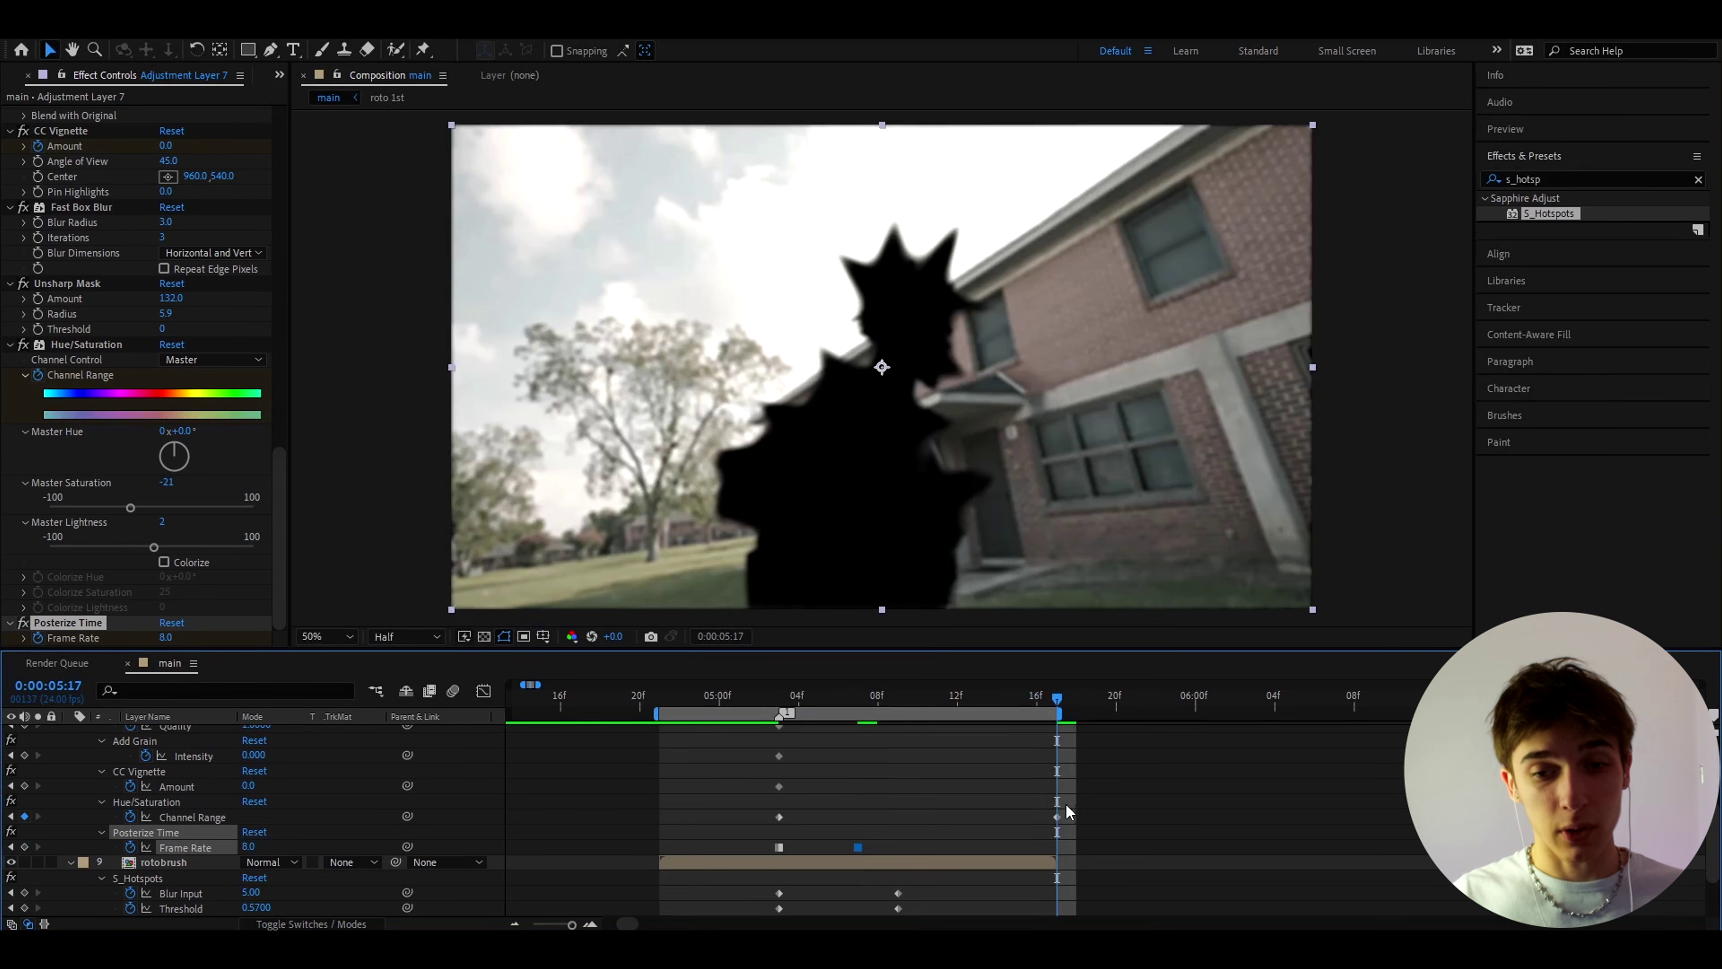
pyautogui.scroll(3, 1001, 828)
pyautogui.click(250, 832)
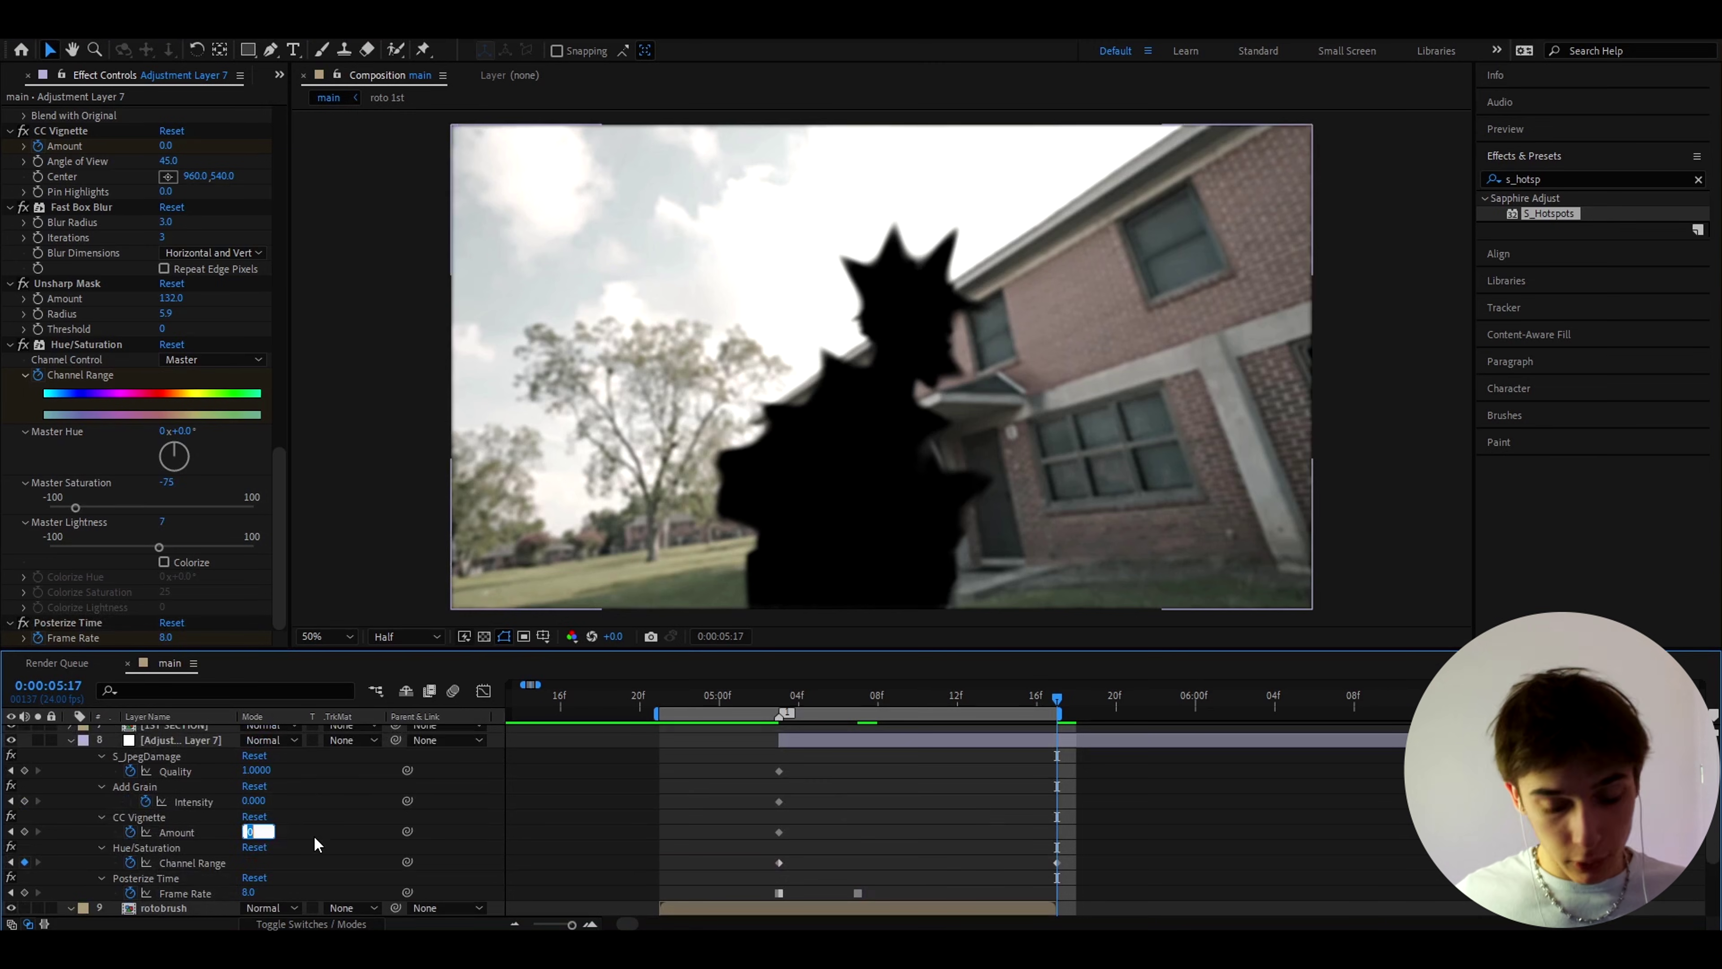
pyautogui.write('1')
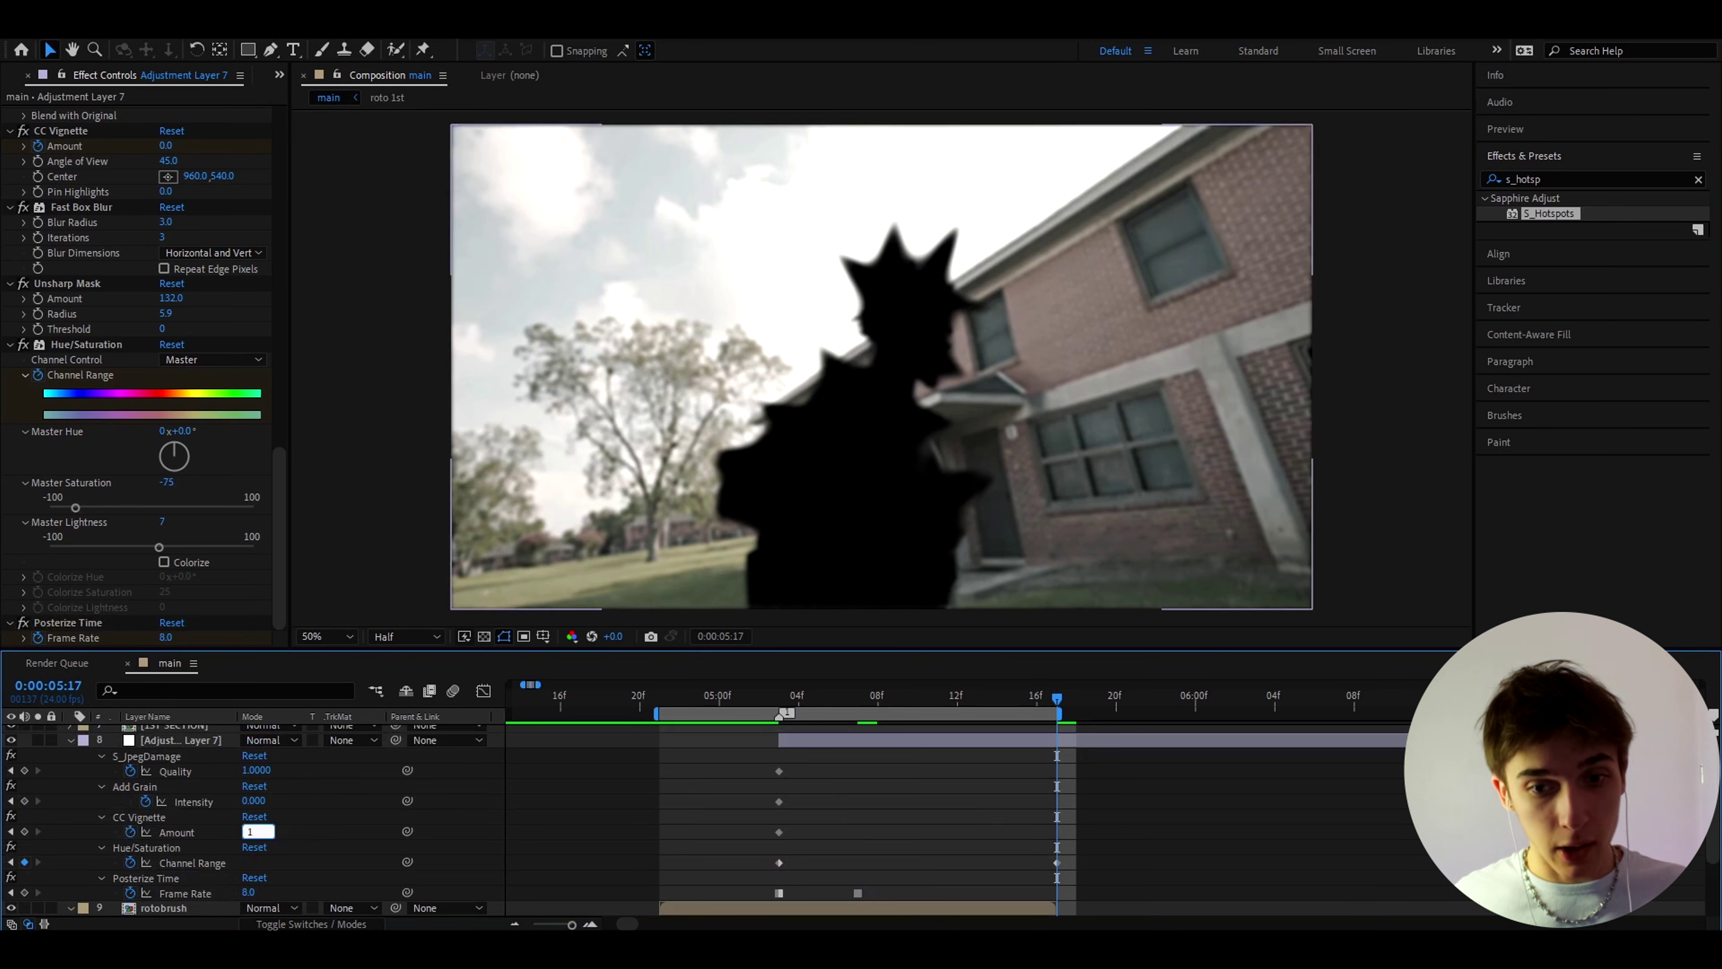
pyautogui.write('52')
pyautogui.press('Return')
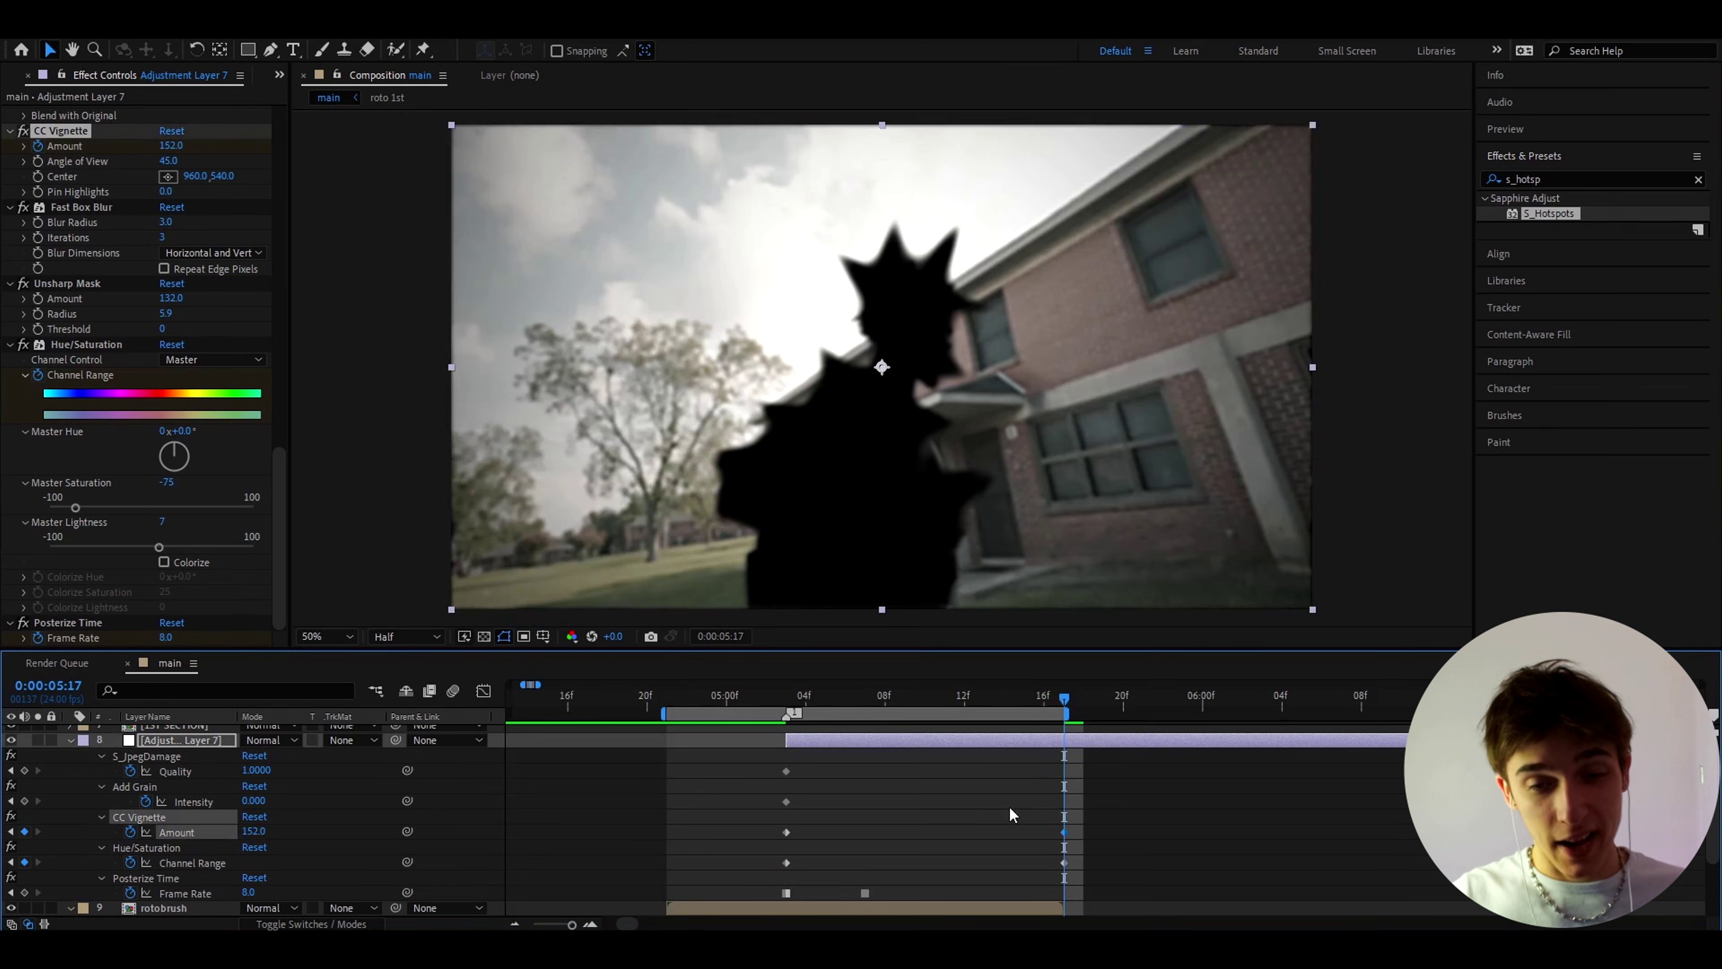
# At 0:00:05:17, keyframe Add Grain Intensity at 4 and S_JpegDamage Quality at 0.1 on the adjustment layer.
pyautogui.click(254, 800)
pyautogui.write('4')
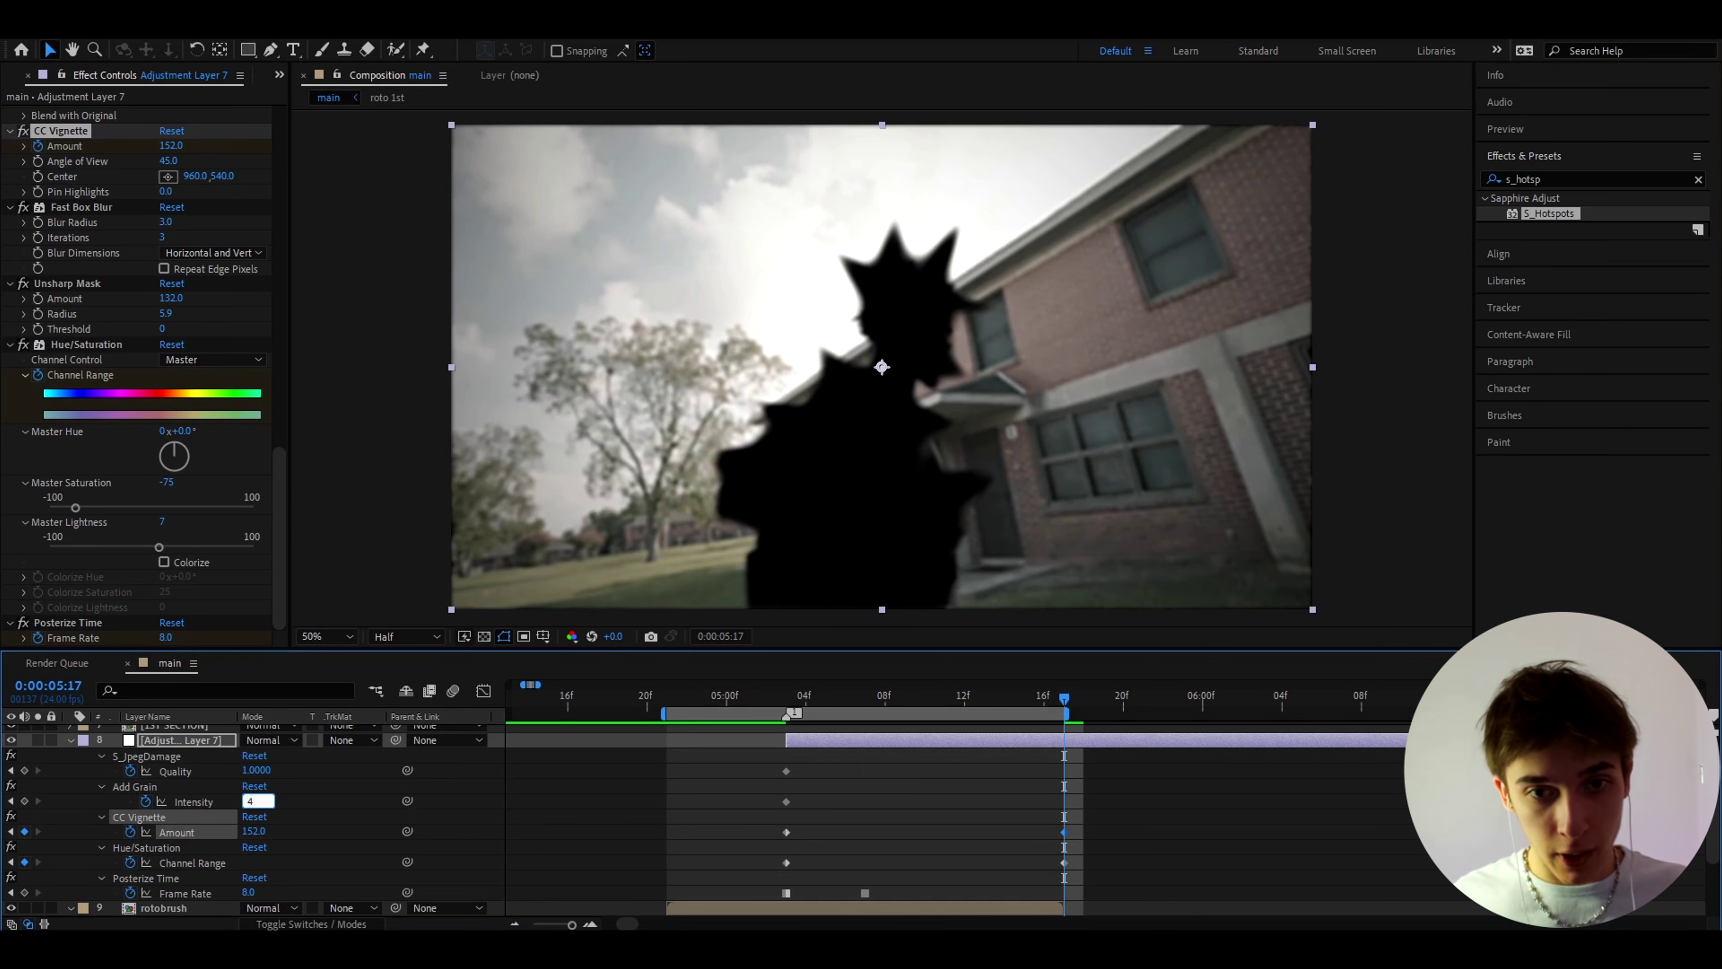
pyautogui.press('Return')
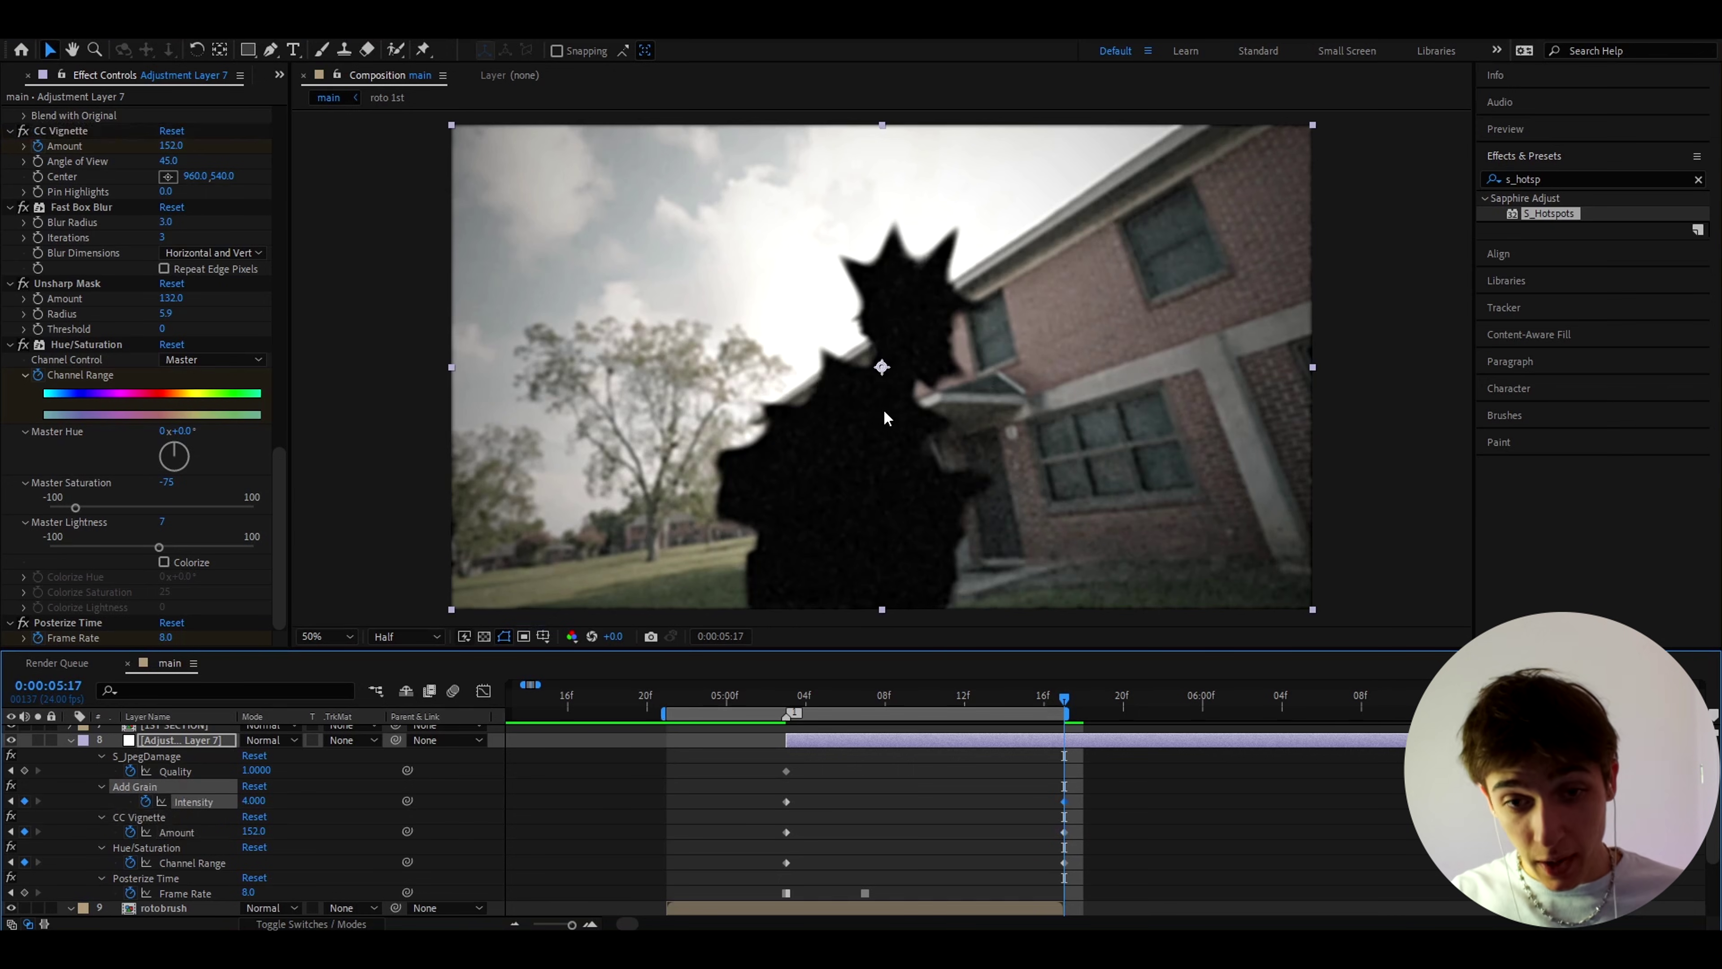
pyautogui.click(257, 771)
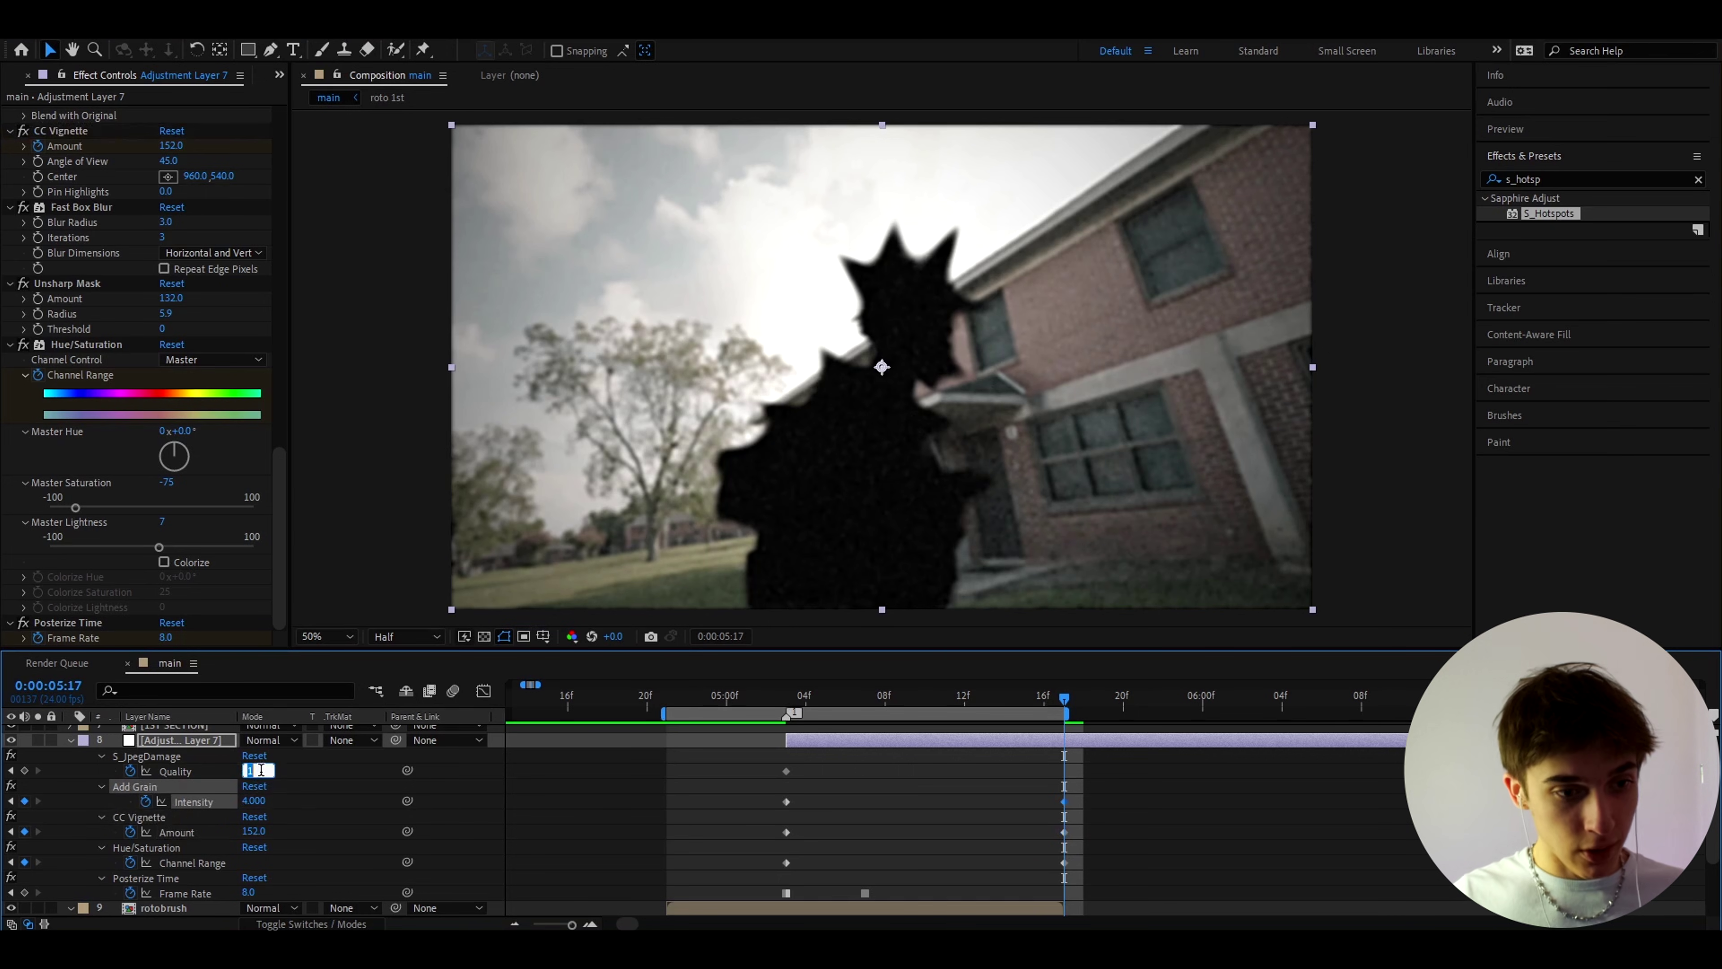
pyautogui.write('.1')
pyautogui.press('Return')
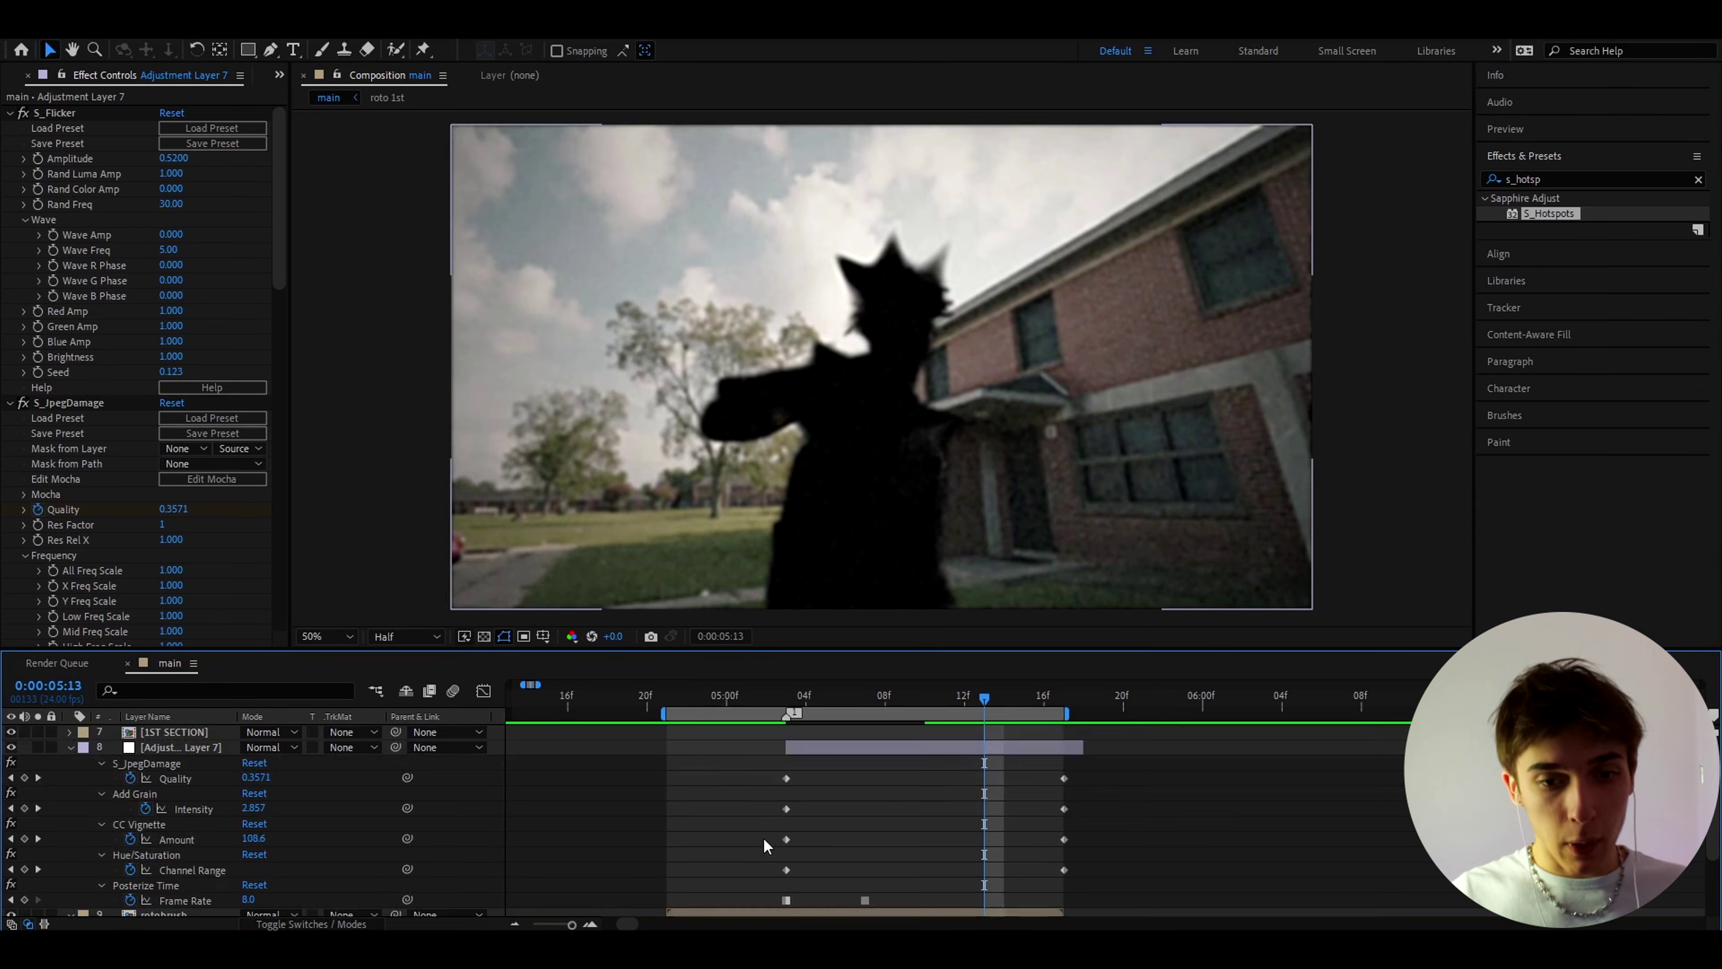
# Easy-ease both CC Vignette Amount keyframes and shape their value curve to rise steeply at first and level off gradually.
pyautogui.moveTo(765, 830); pyautogui.dragTo(1077, 842)
pyautogui.press('F9')
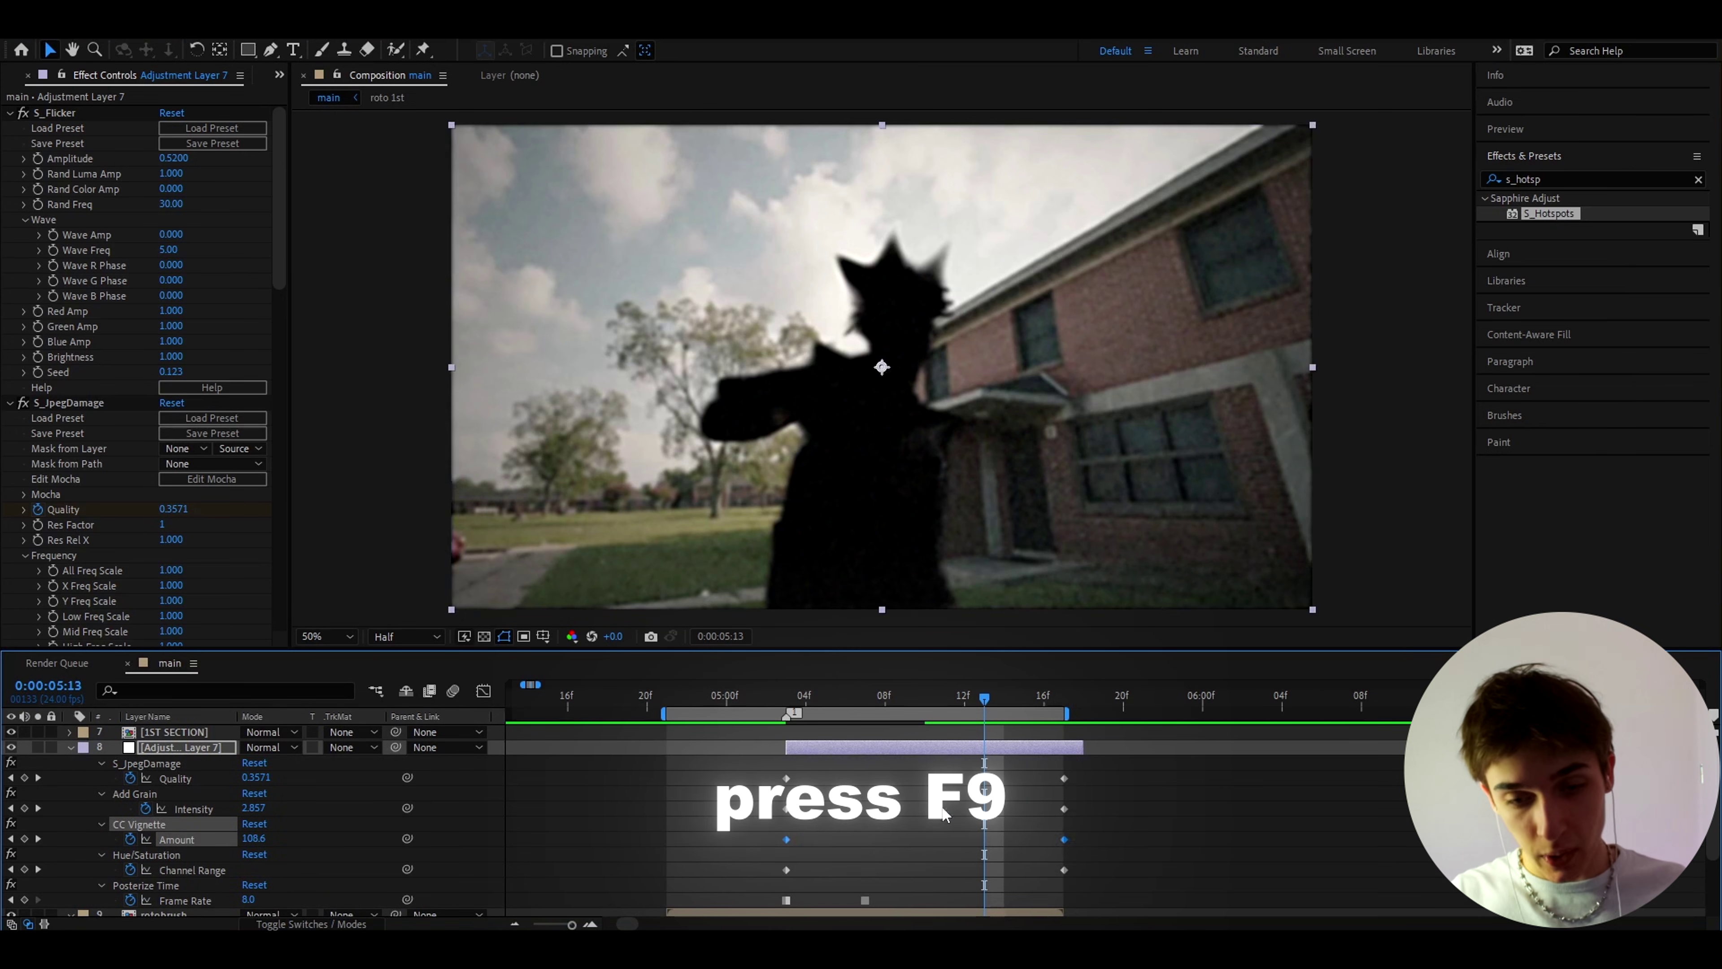
pyautogui.click(484, 694)
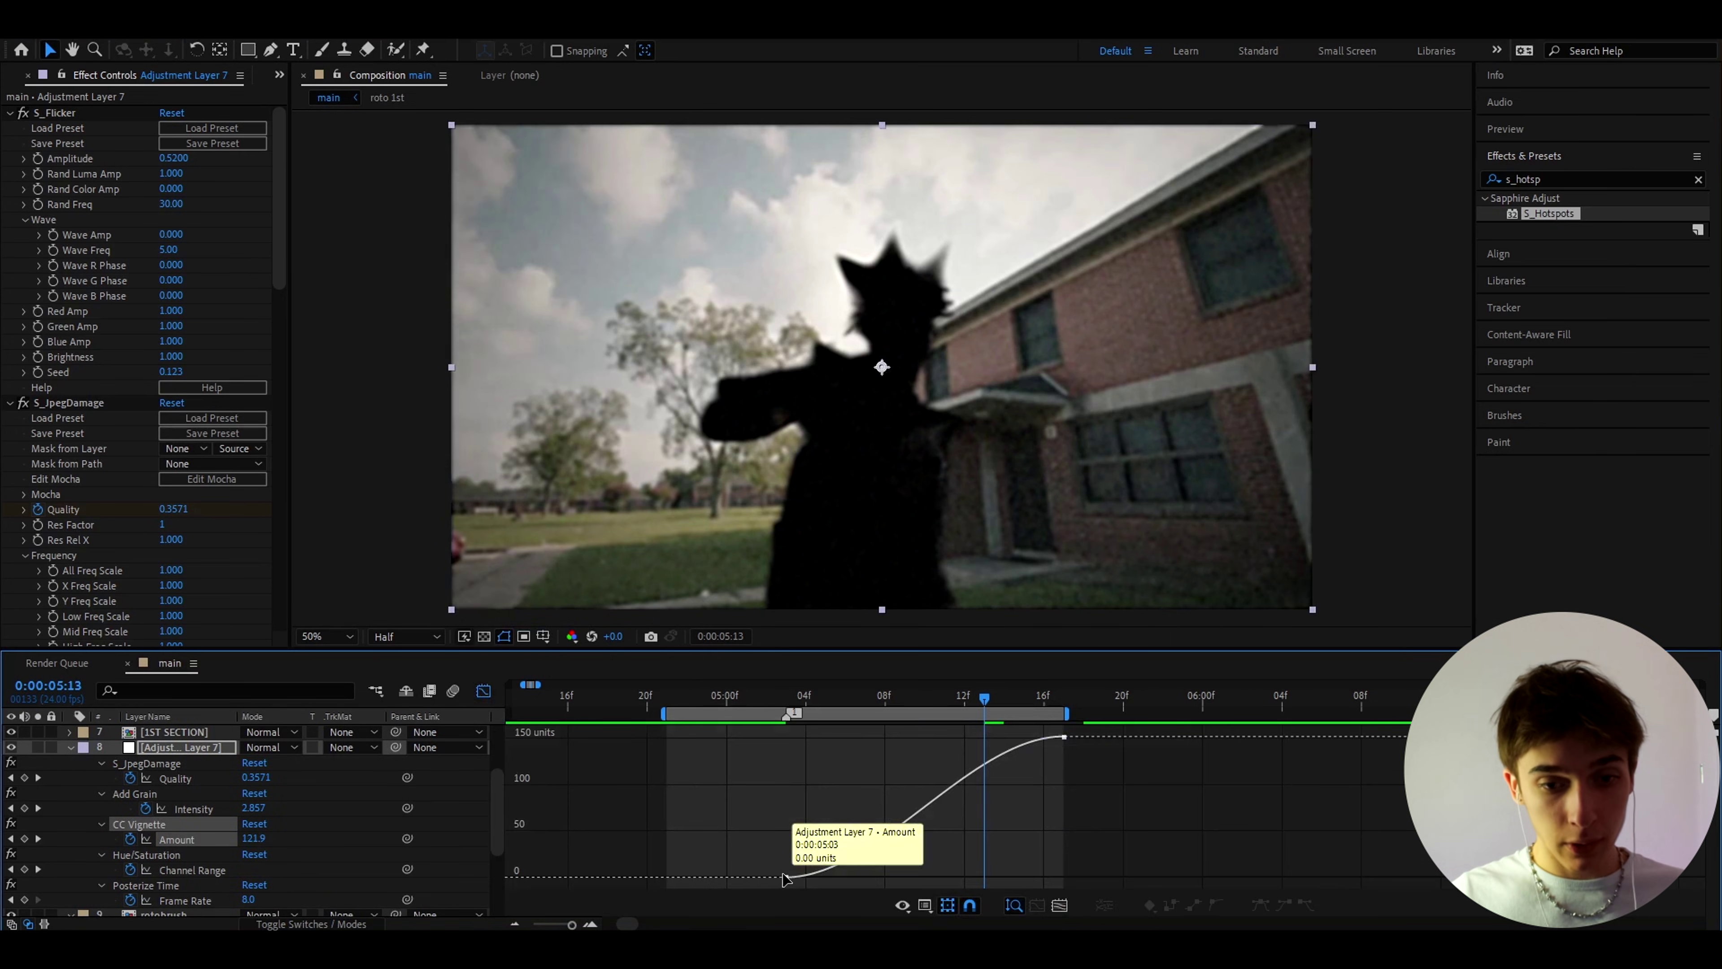
pyautogui.moveTo(879, 878); pyautogui.dragTo(801, 772)
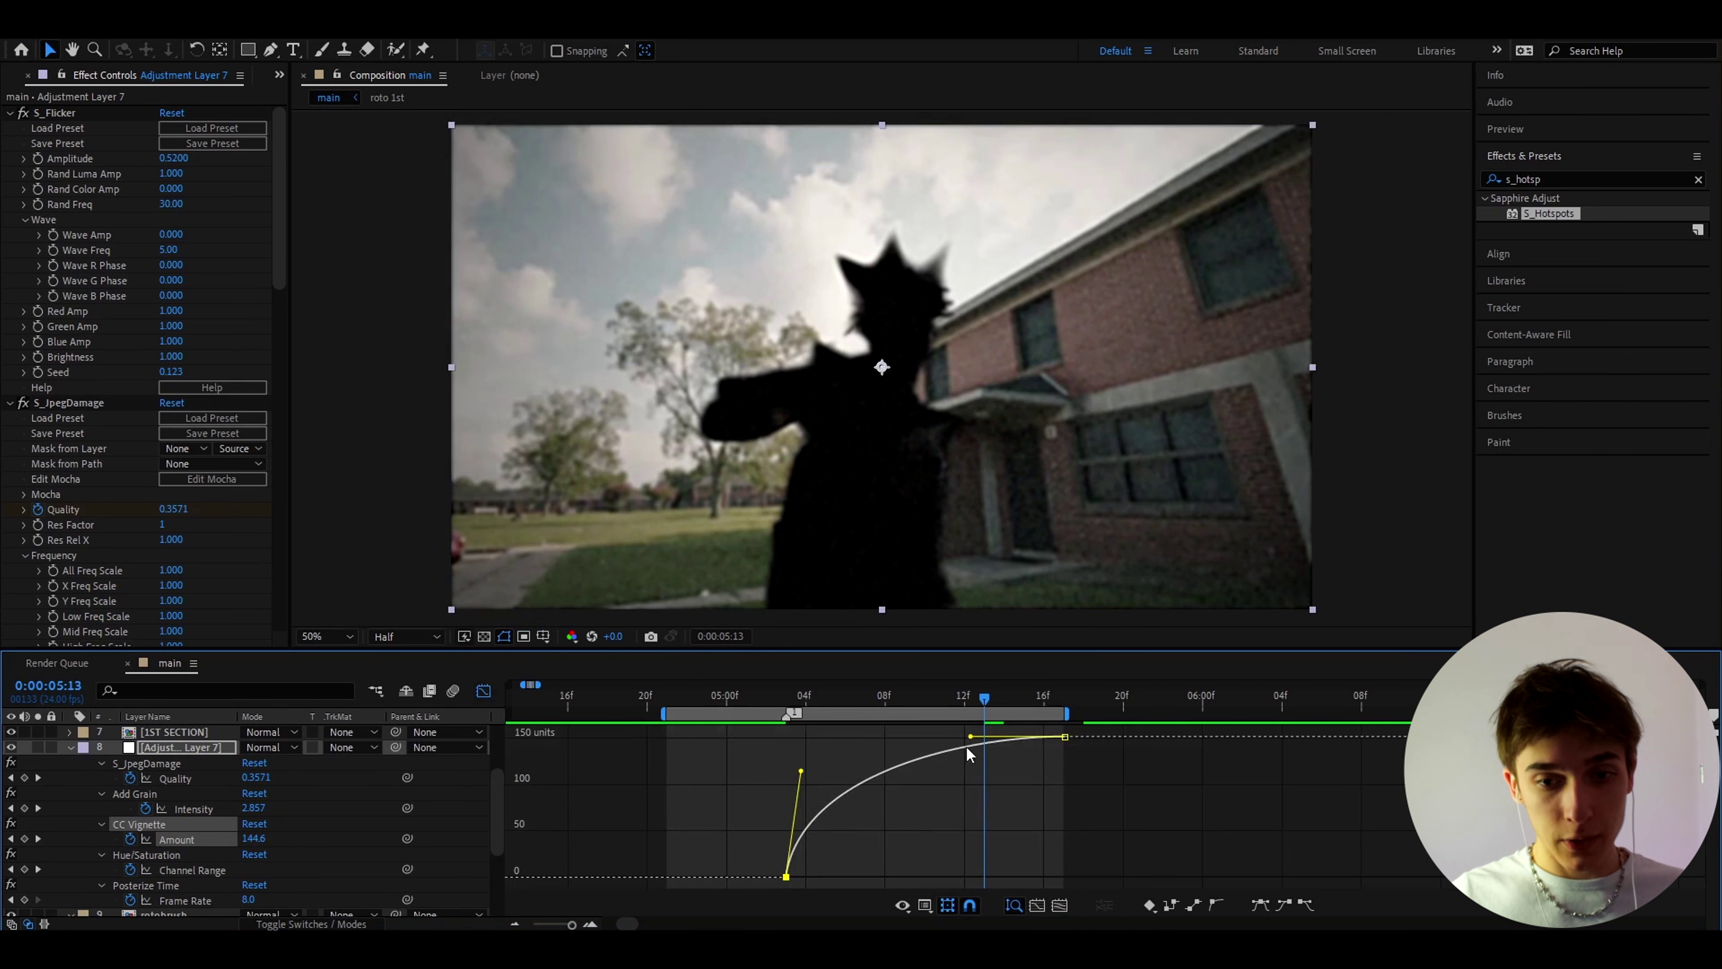
pyautogui.moveTo(970, 737); pyautogui.dragTo(890, 746)
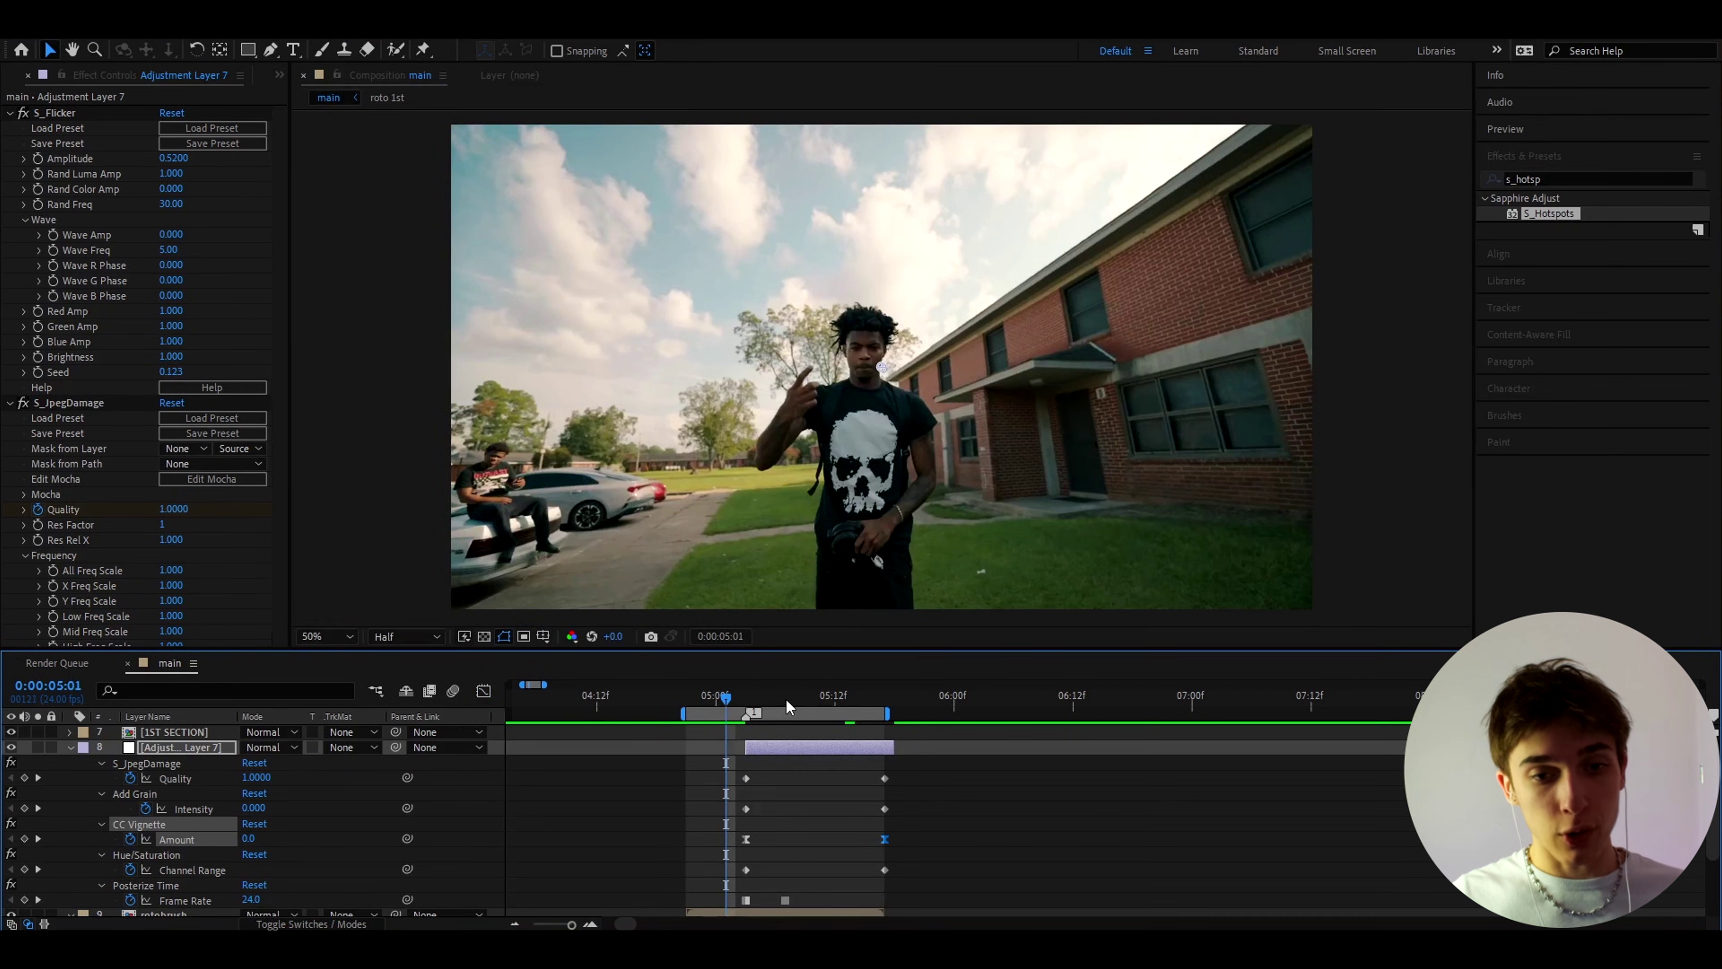
# View the frame at 0:00:05:07 at Full preview resolution and return the resolution to Half.
pyautogui.click(787, 702)
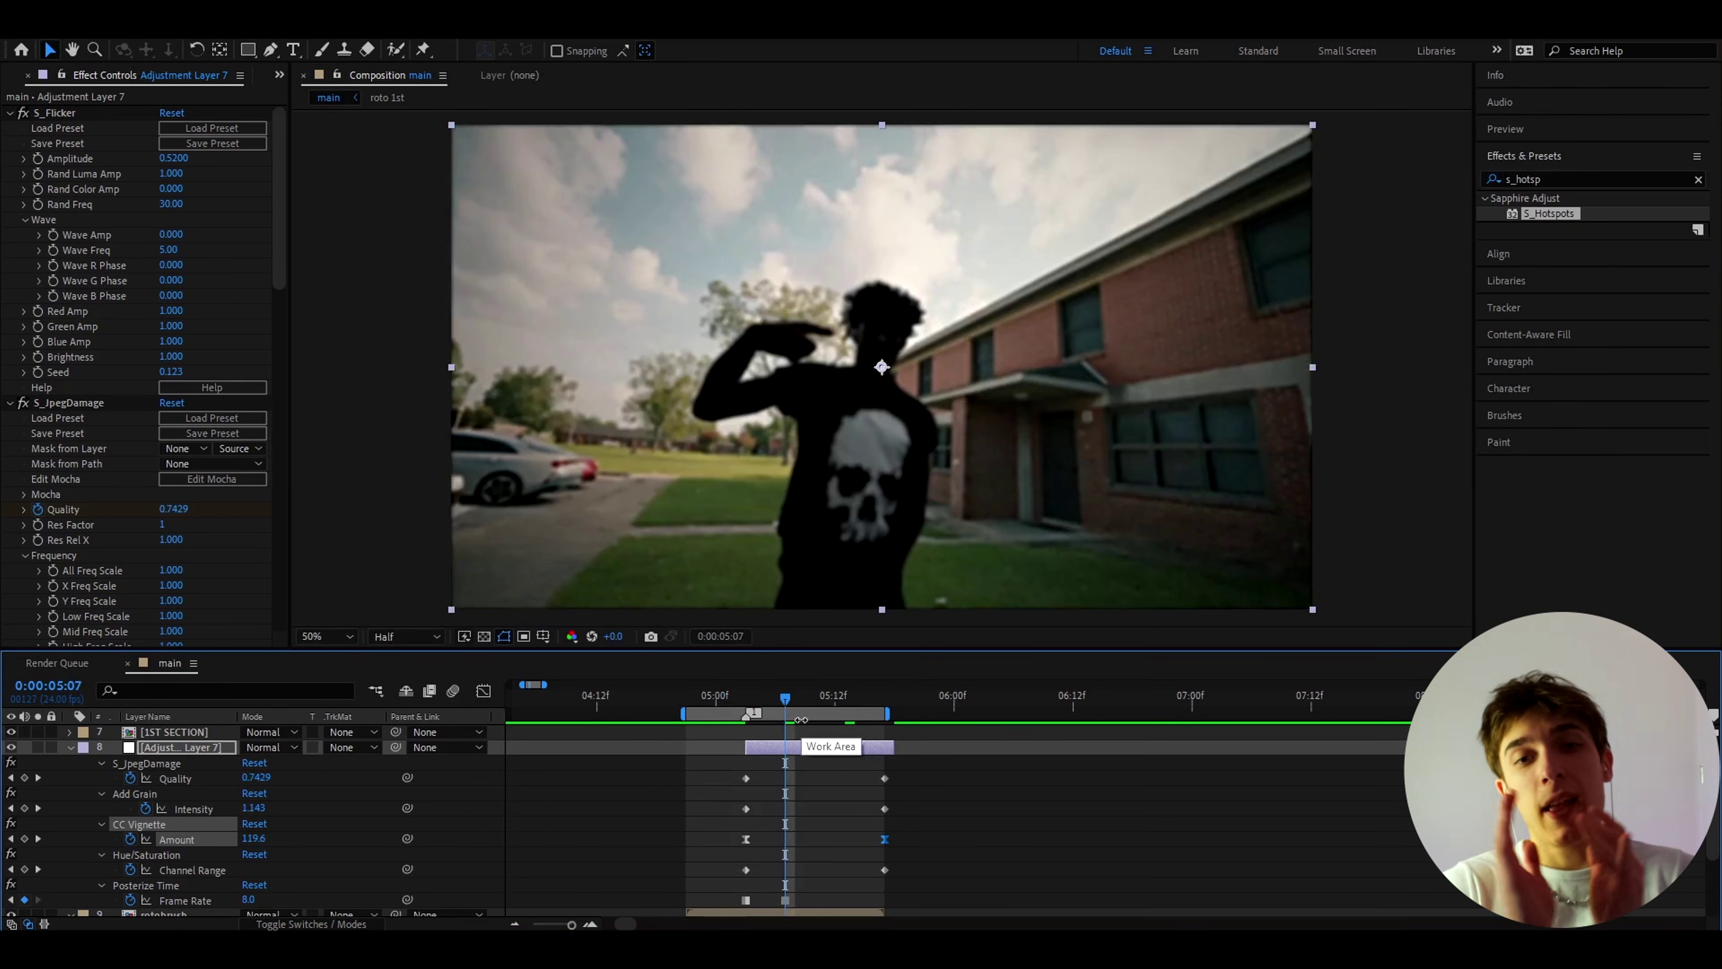
pyautogui.click(409, 638)
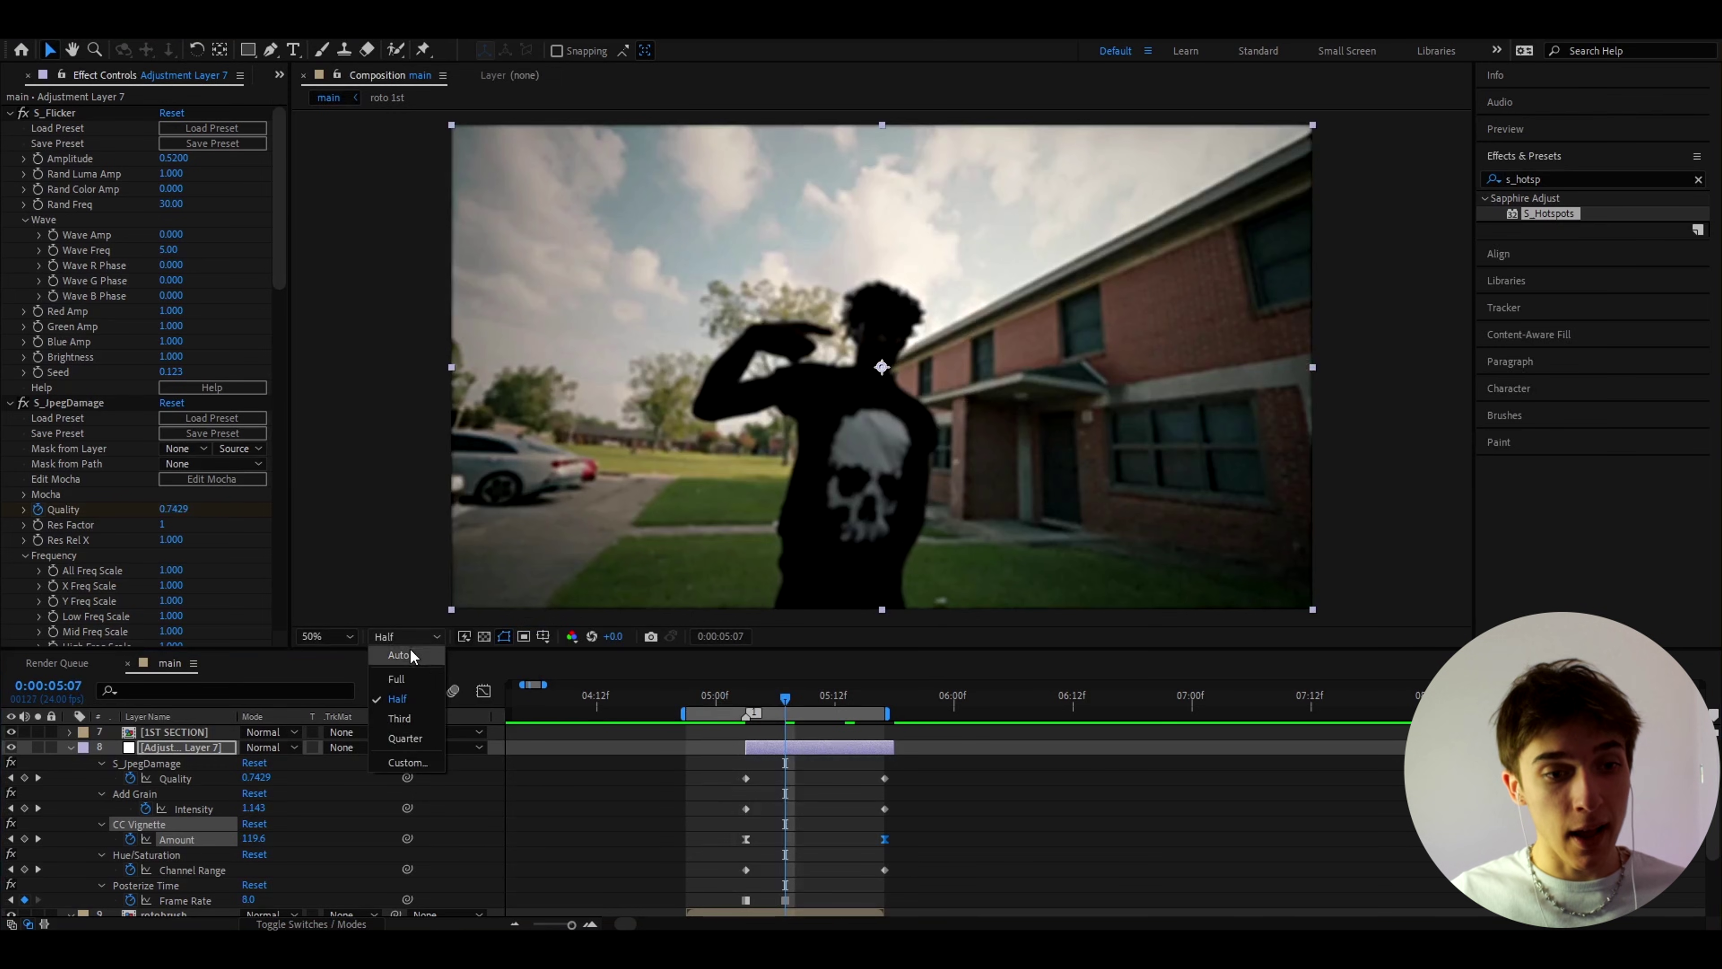
pyautogui.click(397, 679)
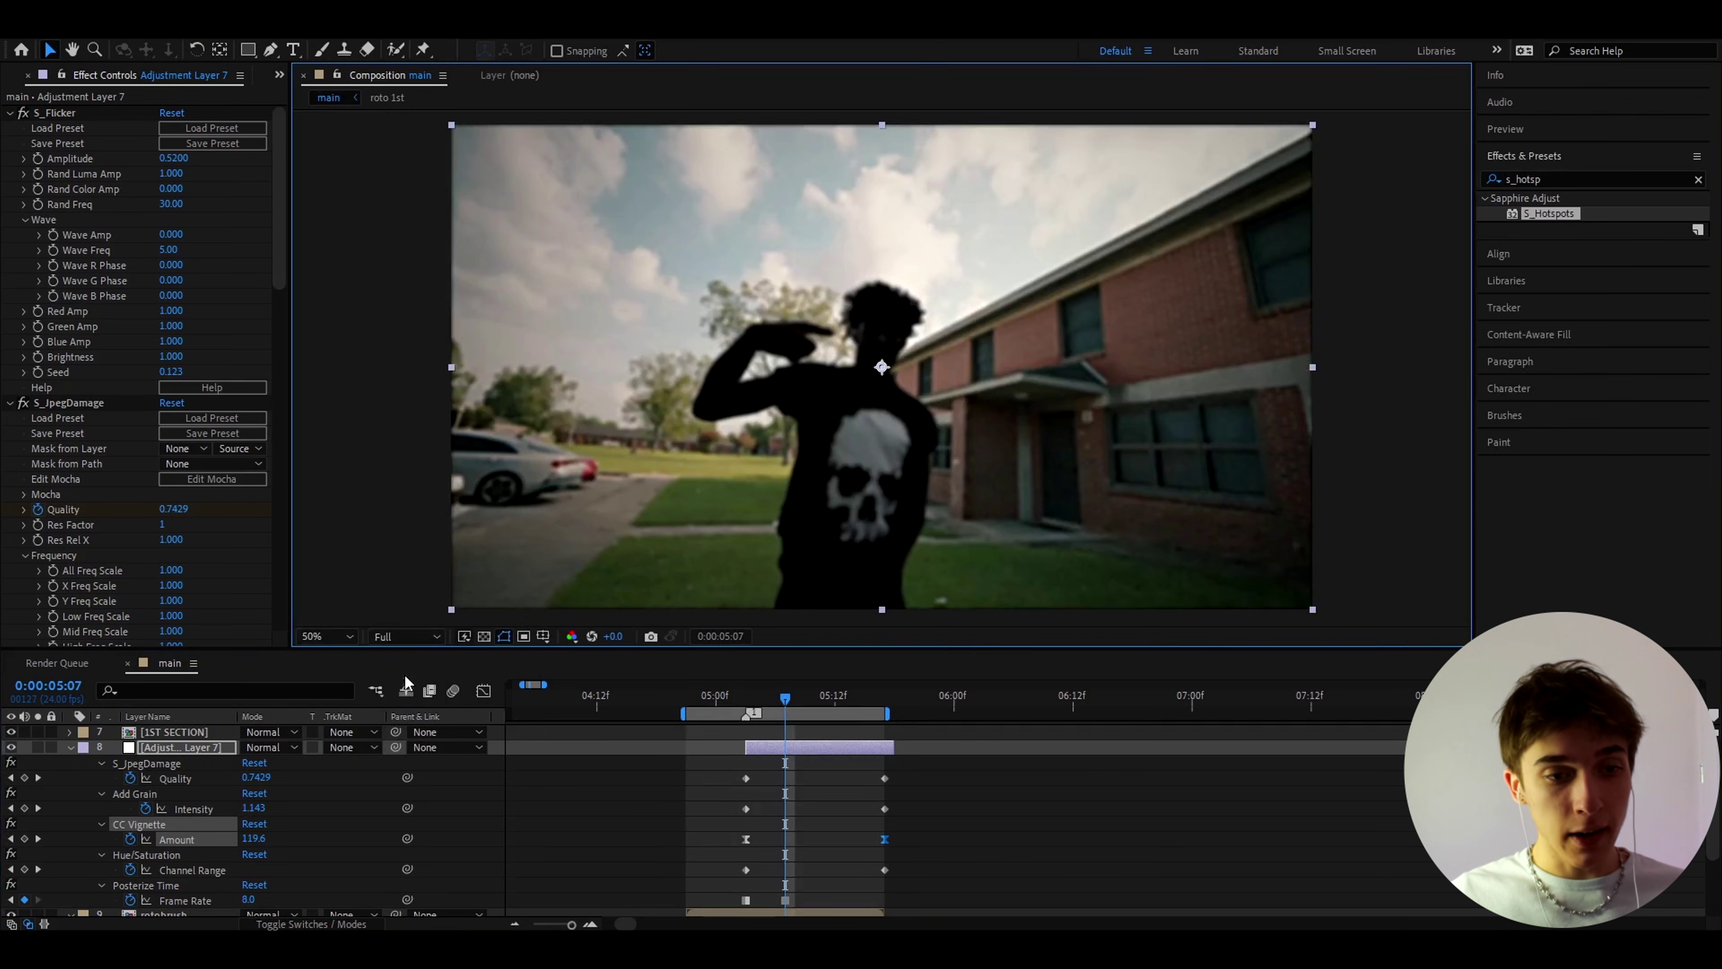
pyautogui.click(399, 639)
pyautogui.click(404, 699)
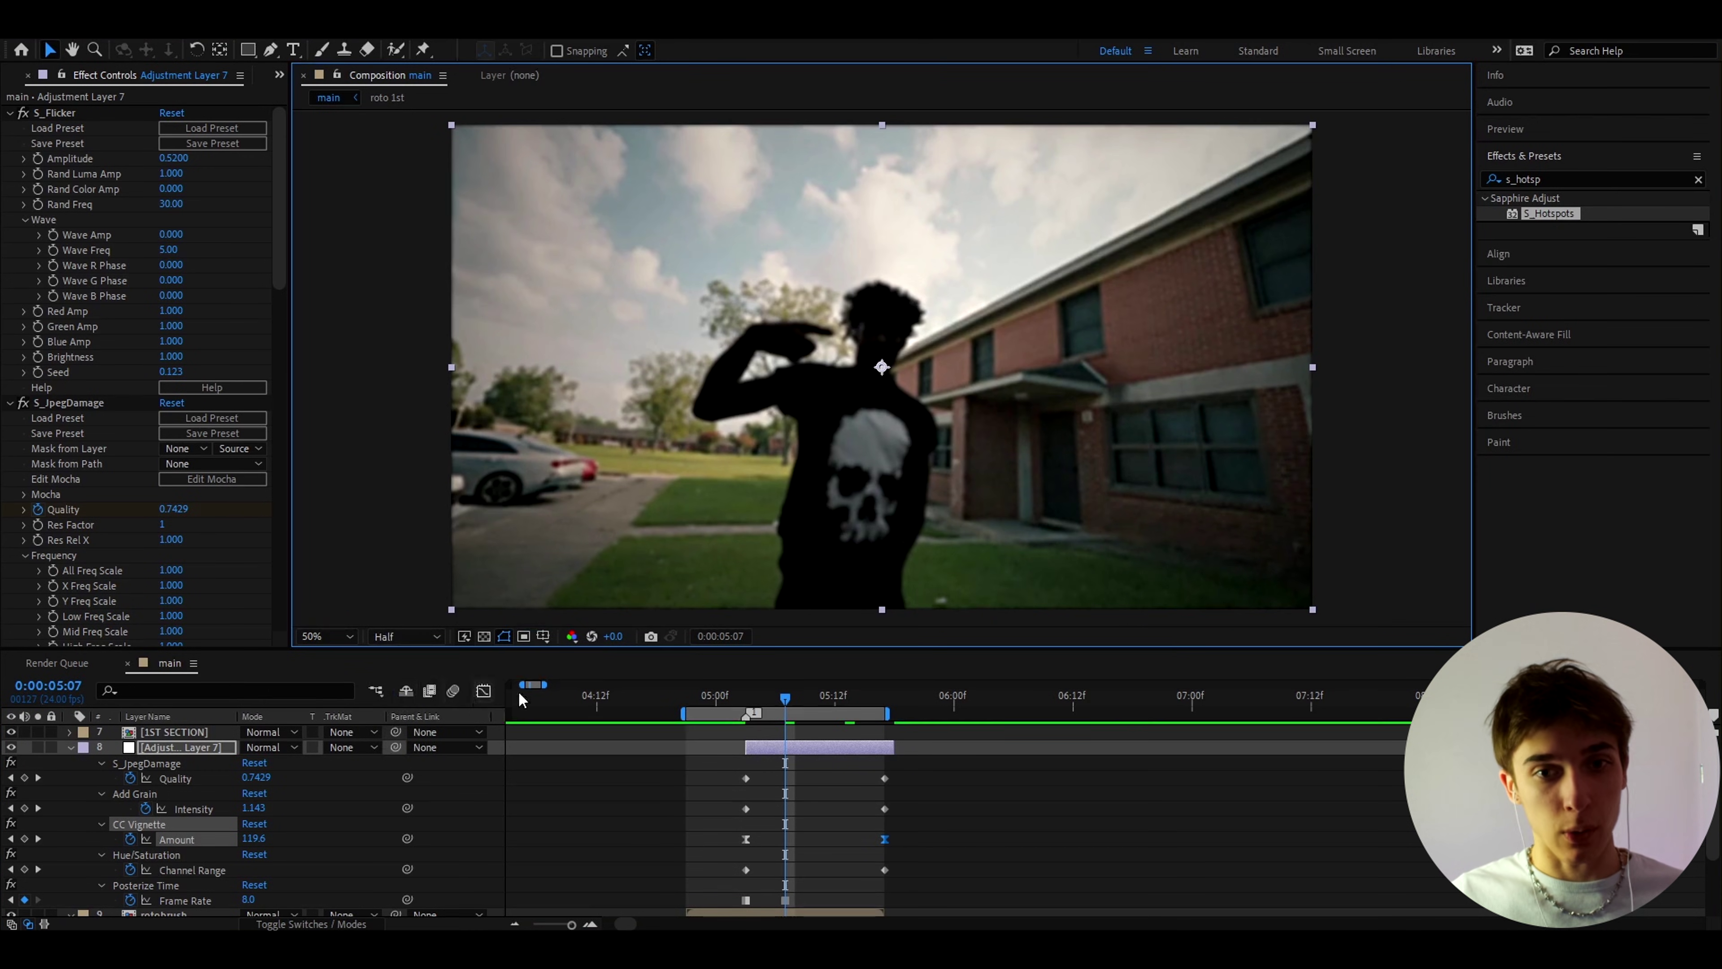
# Play back the animation from the start of the work area at 0:00:04:21 to review the combined effects.
pyautogui.moveTo(851, 706); pyautogui.dragTo(685, 746)
pyautogui.press('space')
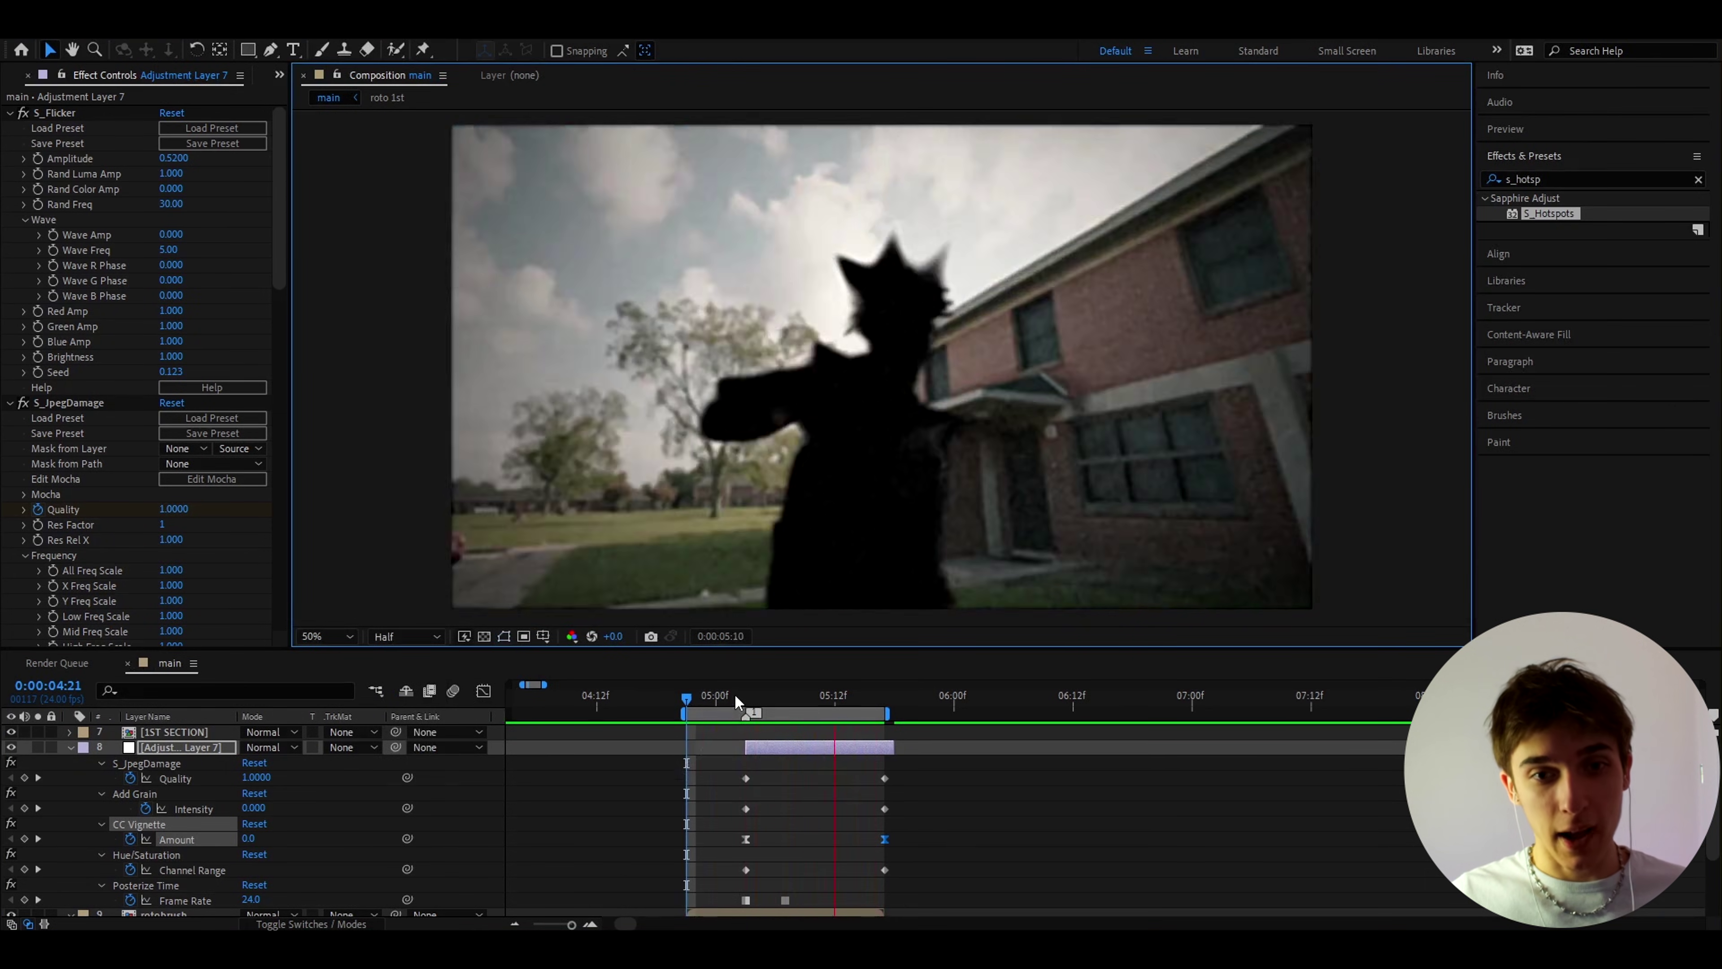
pyautogui.press('space')
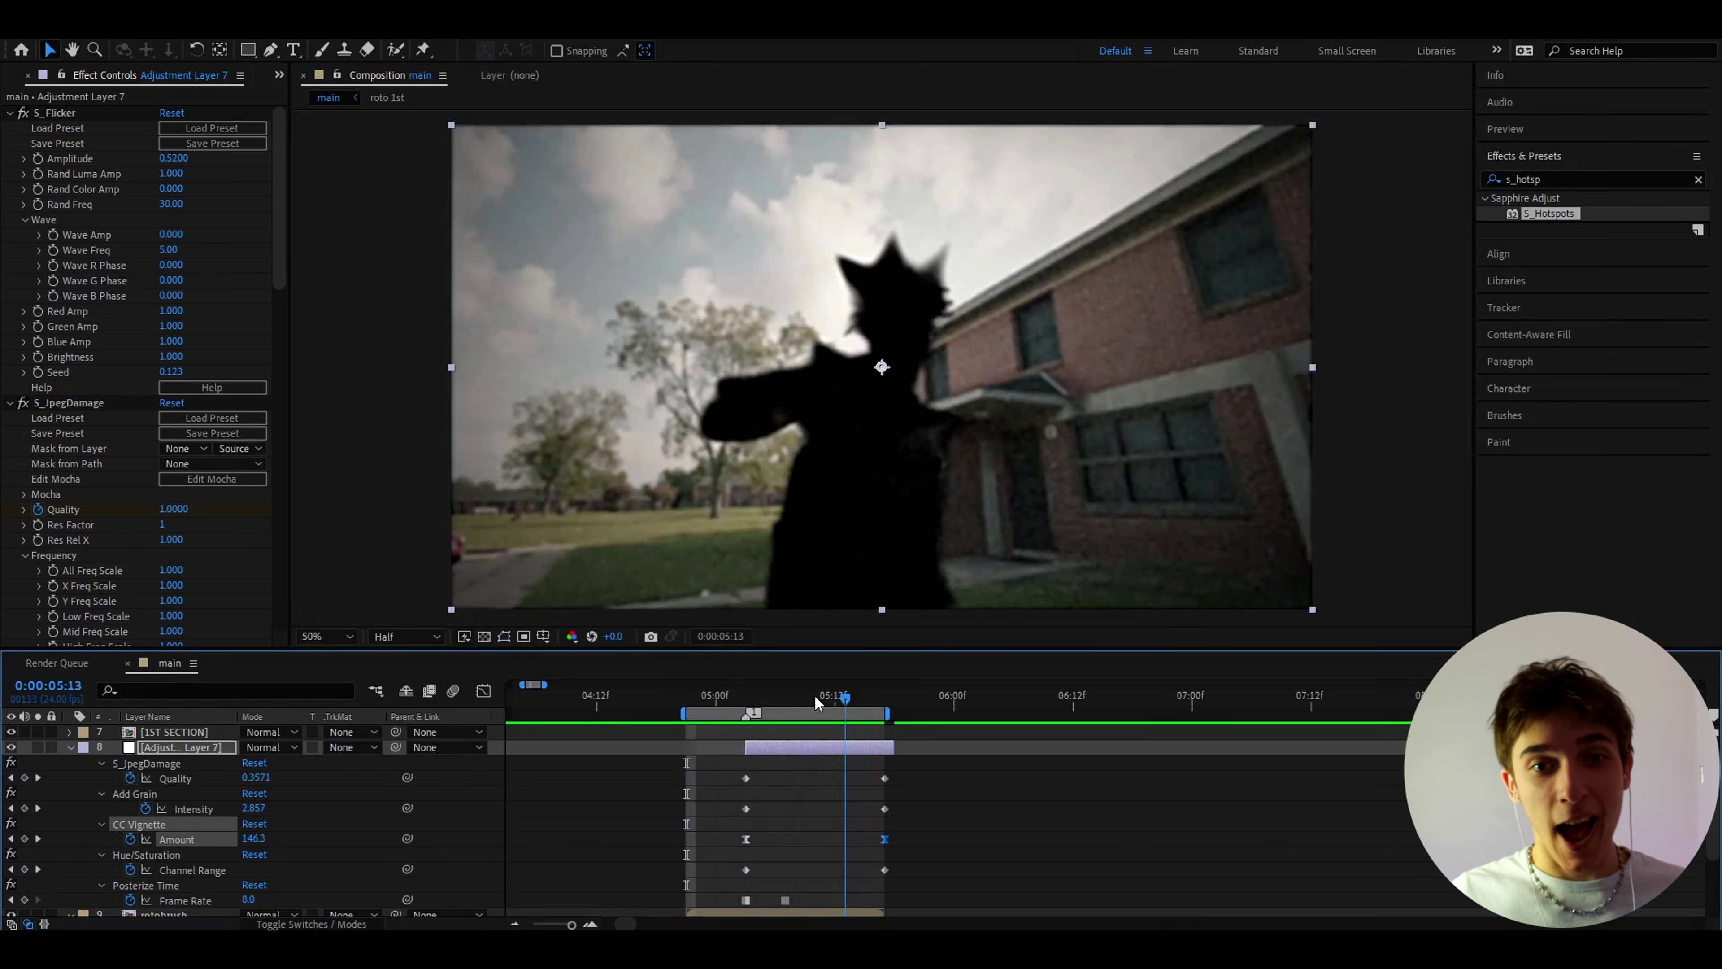
pyautogui.press('space')
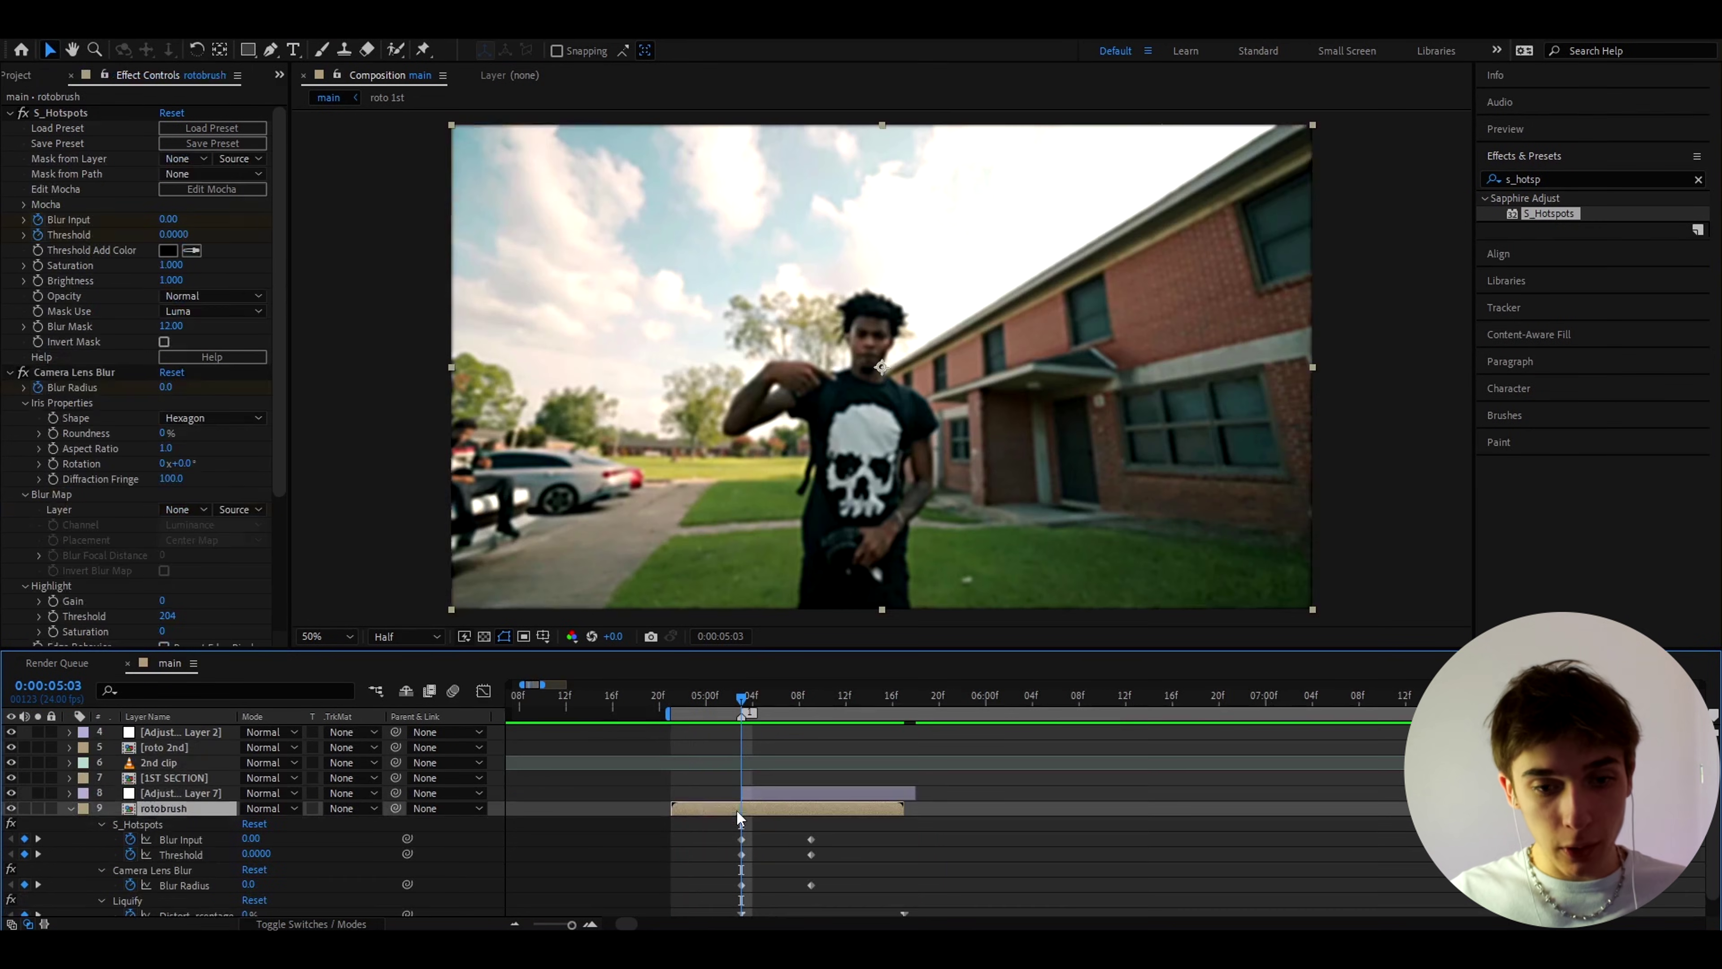
# Duplicate Adjustment Layer 7 together with the rotobrush and background layers.
pyautogui.press('u')
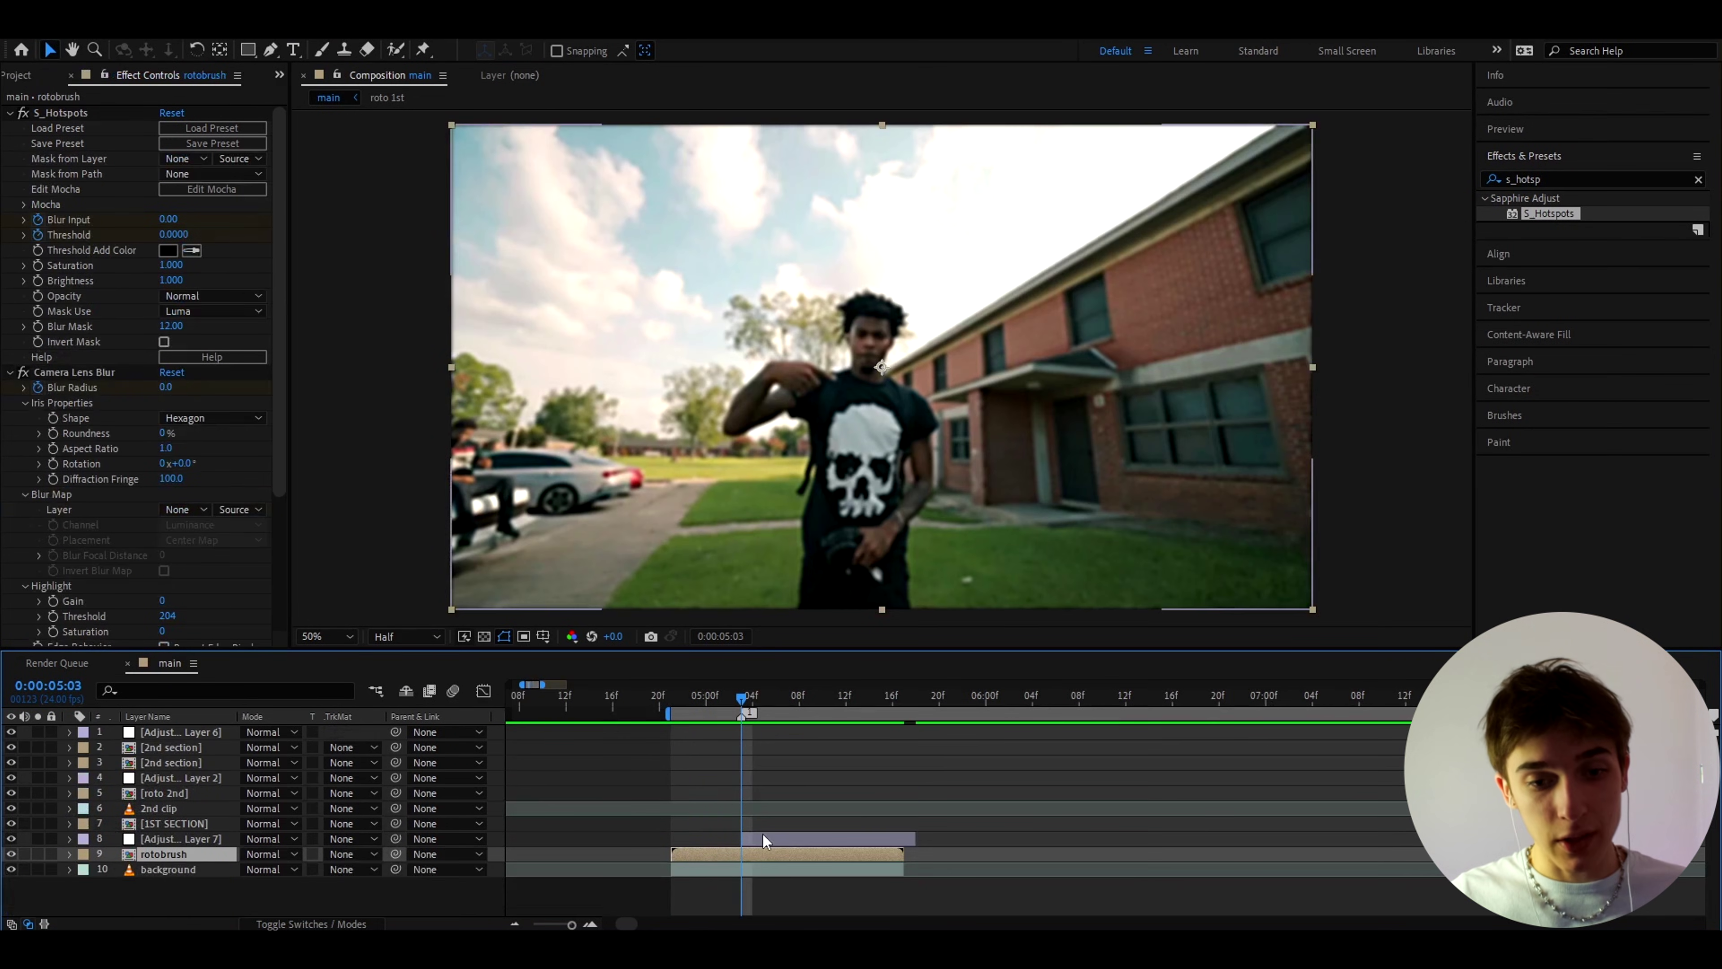
pyautogui.click(175, 840)
pyautogui.moveTo(109, 850); pyautogui.dragTo(120, 870)
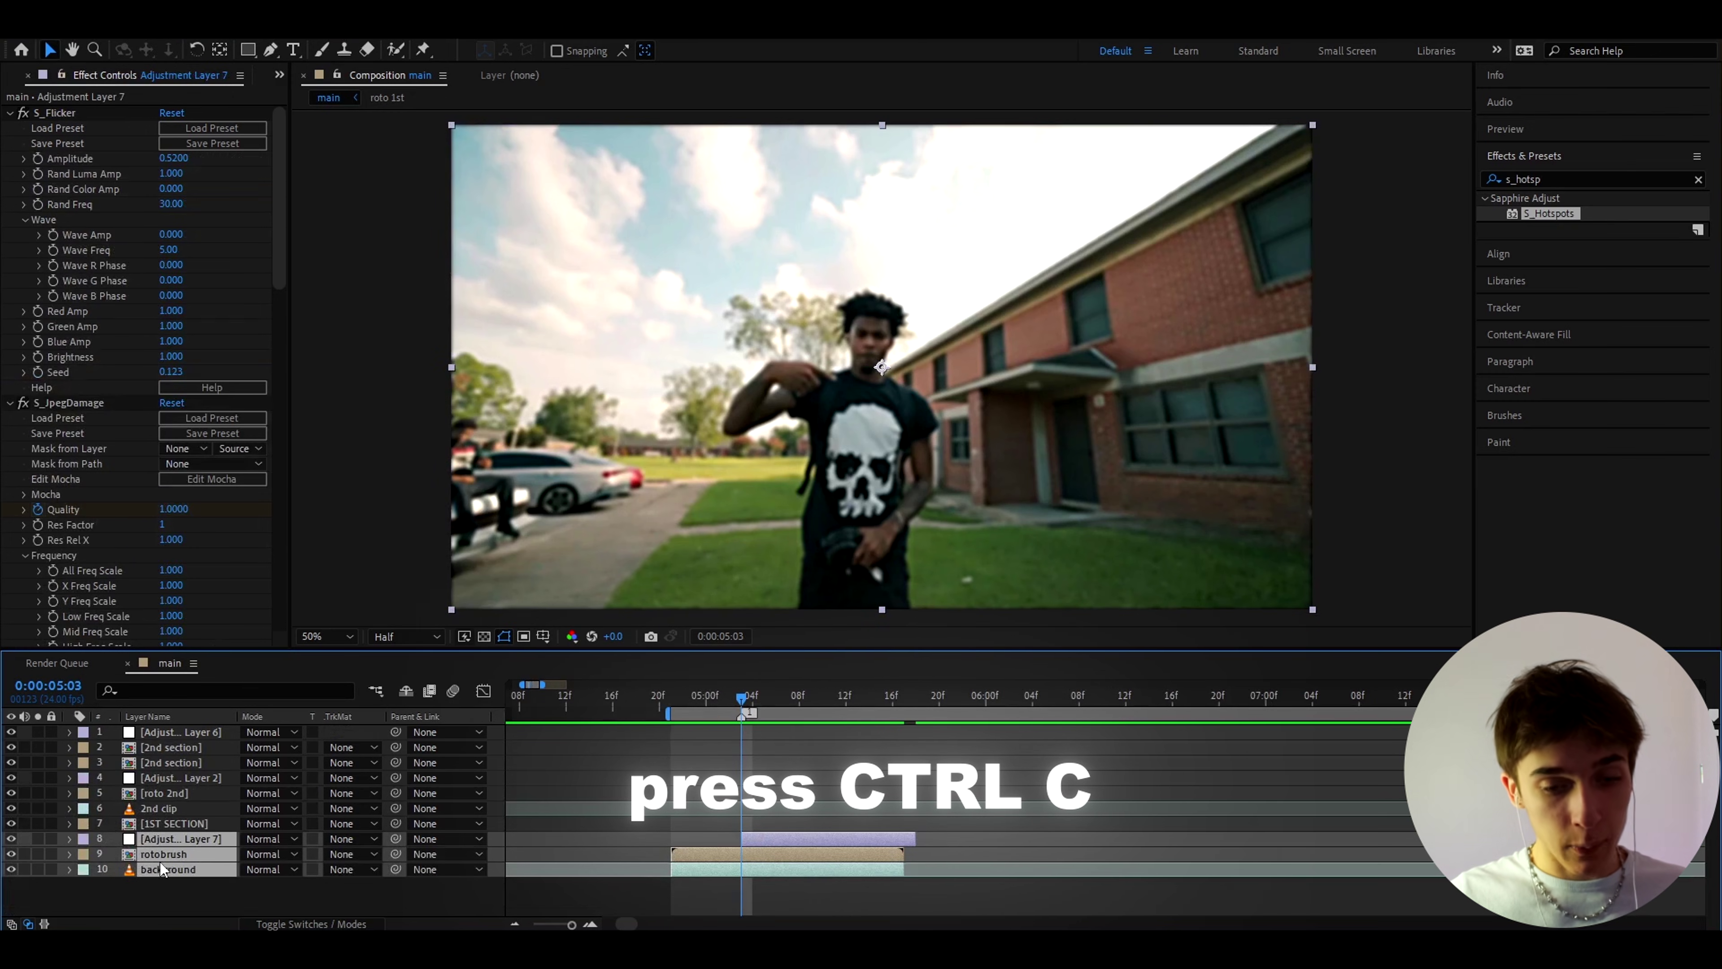
pyautogui.hotkey('ctrl', 'v')
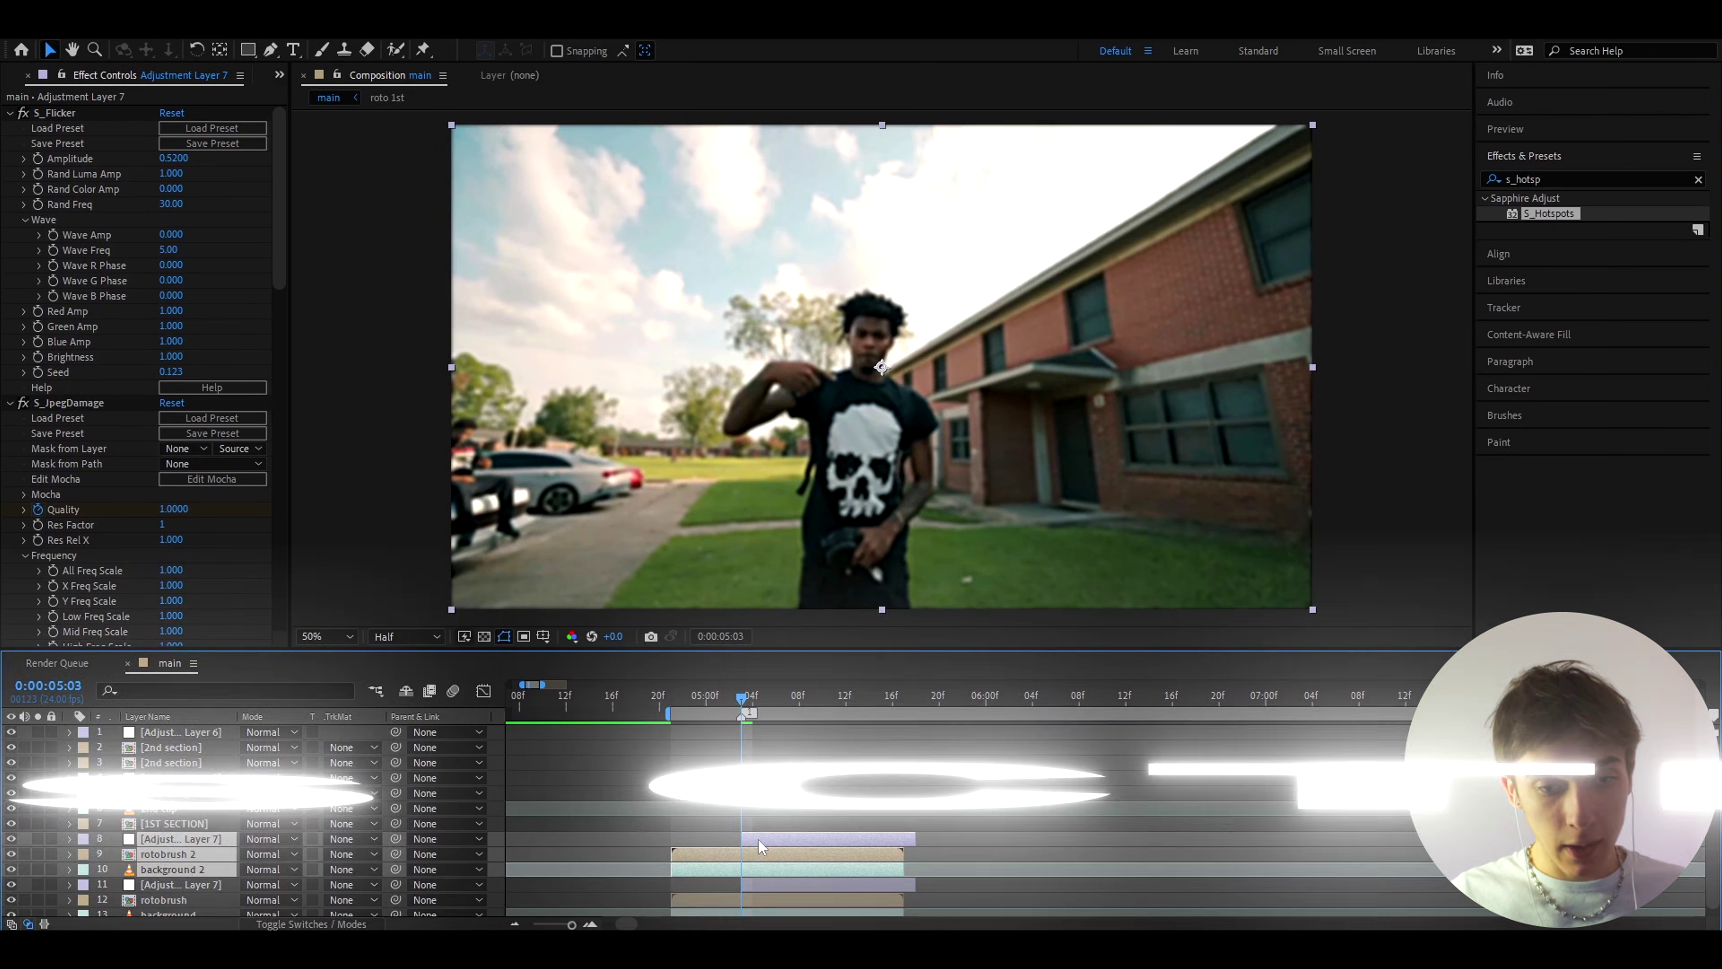
# Pre-compose the three duplicated layers as PRECOMPED and place the precomp after the original clips, starting at about 0:00:05:19.
pyautogui.rightClick(759, 840)
pyautogui.click(811, 741)
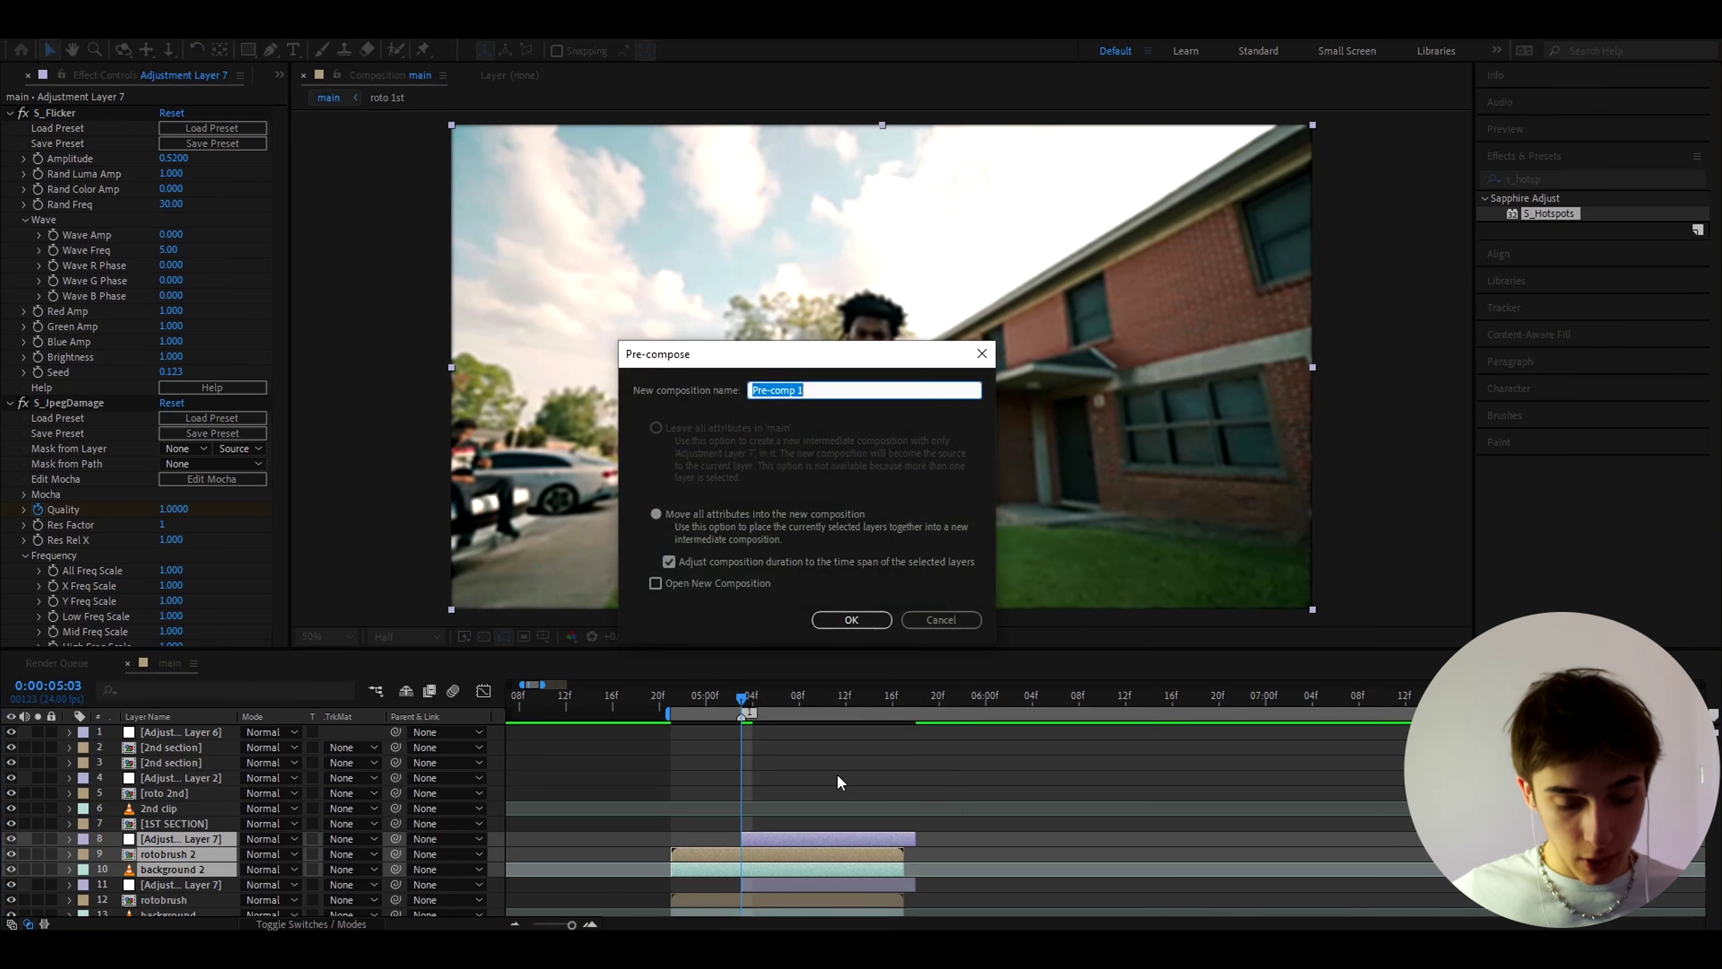
pyautogui.write('PRECOMP')
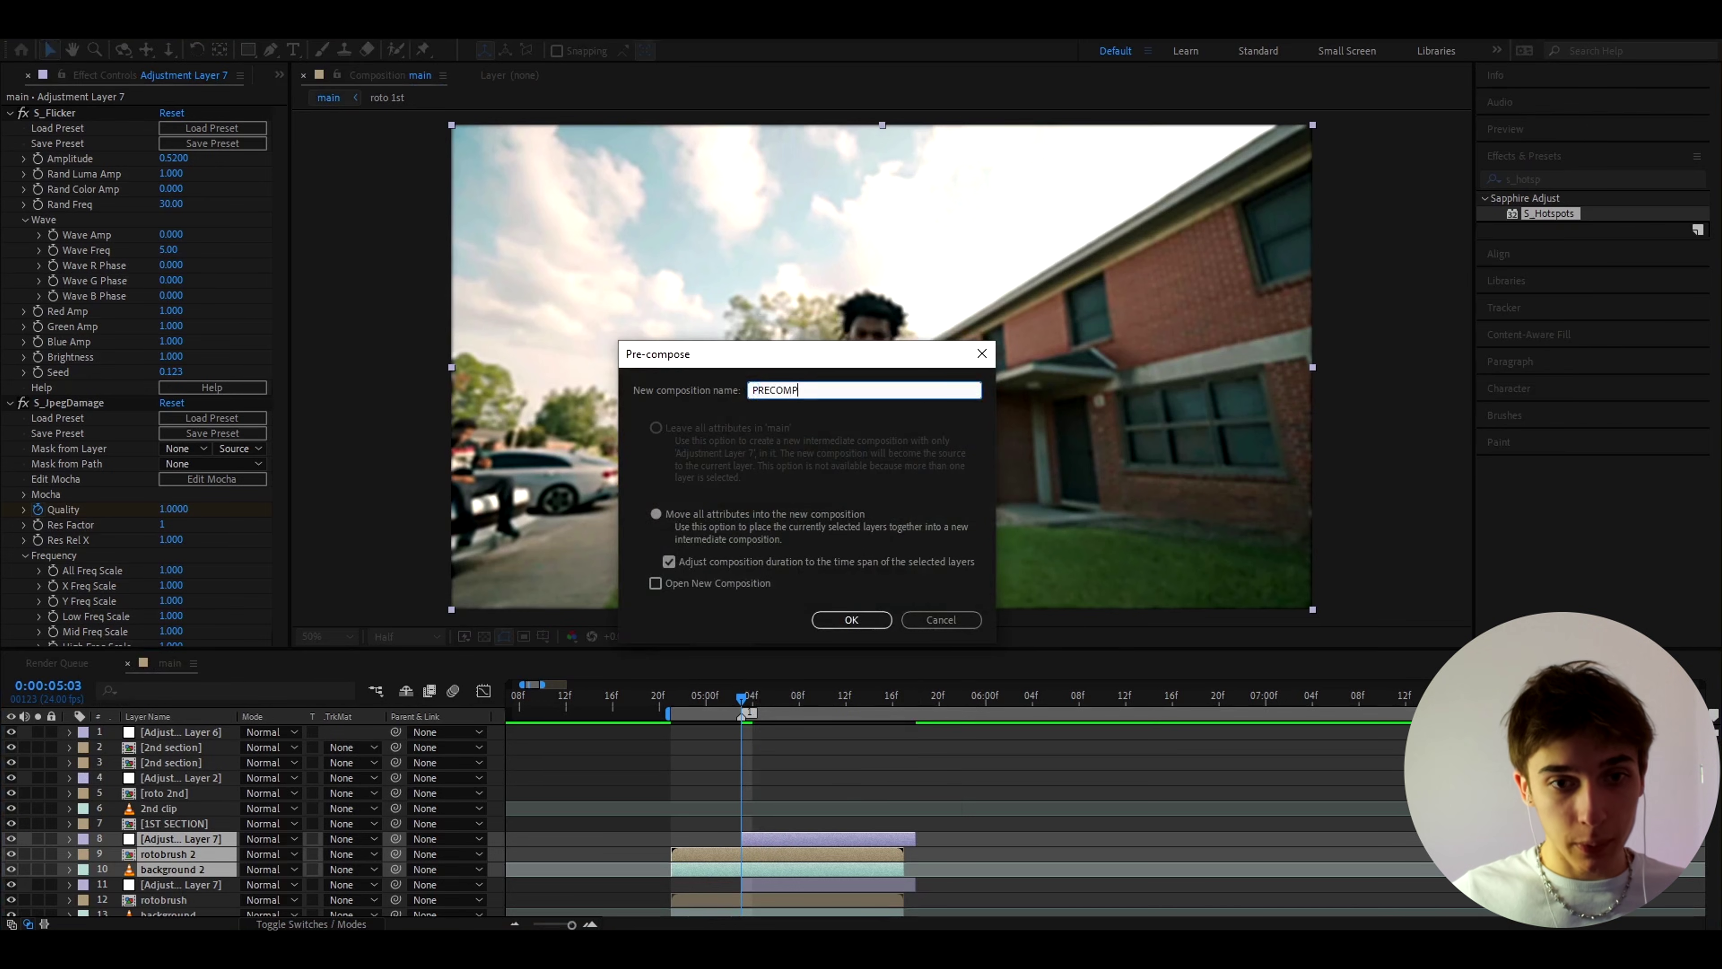
pyautogui.write('ED')
pyautogui.click(851, 620)
pyautogui.moveTo(759, 839); pyautogui.dragTo(1013, 813)
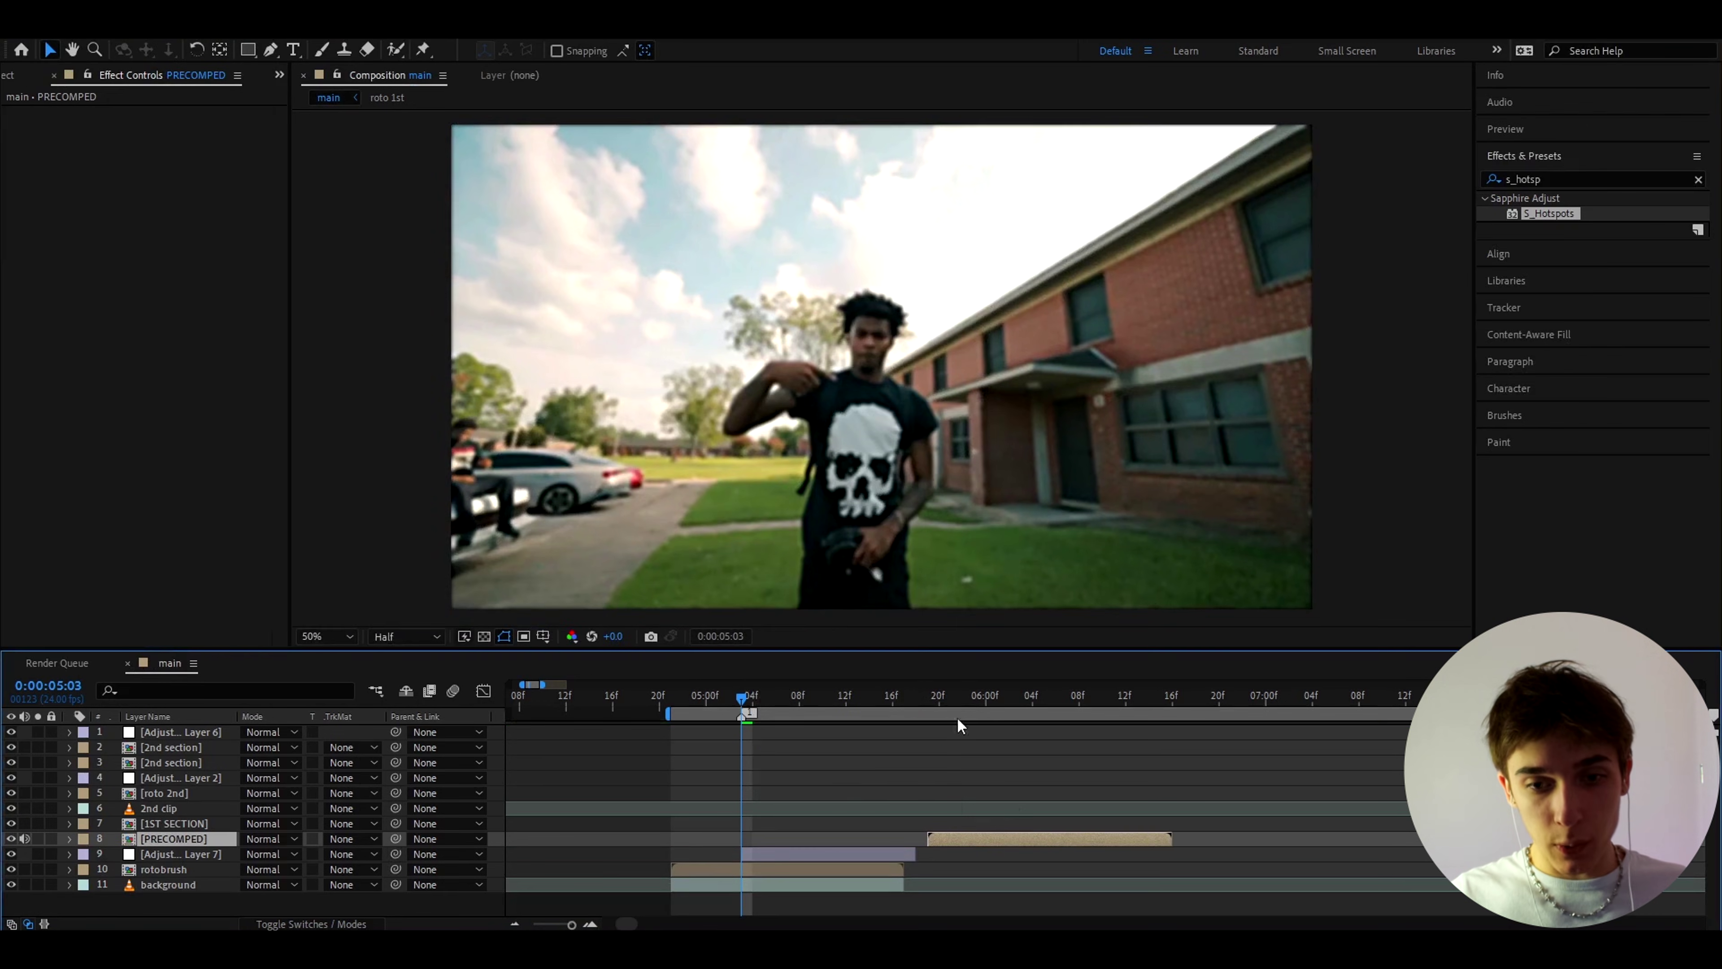
# Apply S_DistortRGB to the PRECOMPED layer and keyframe its Amount at 0 at 0:00:06:06.
pyautogui.moveTo(970, 703); pyautogui.dragTo(1040, 705)
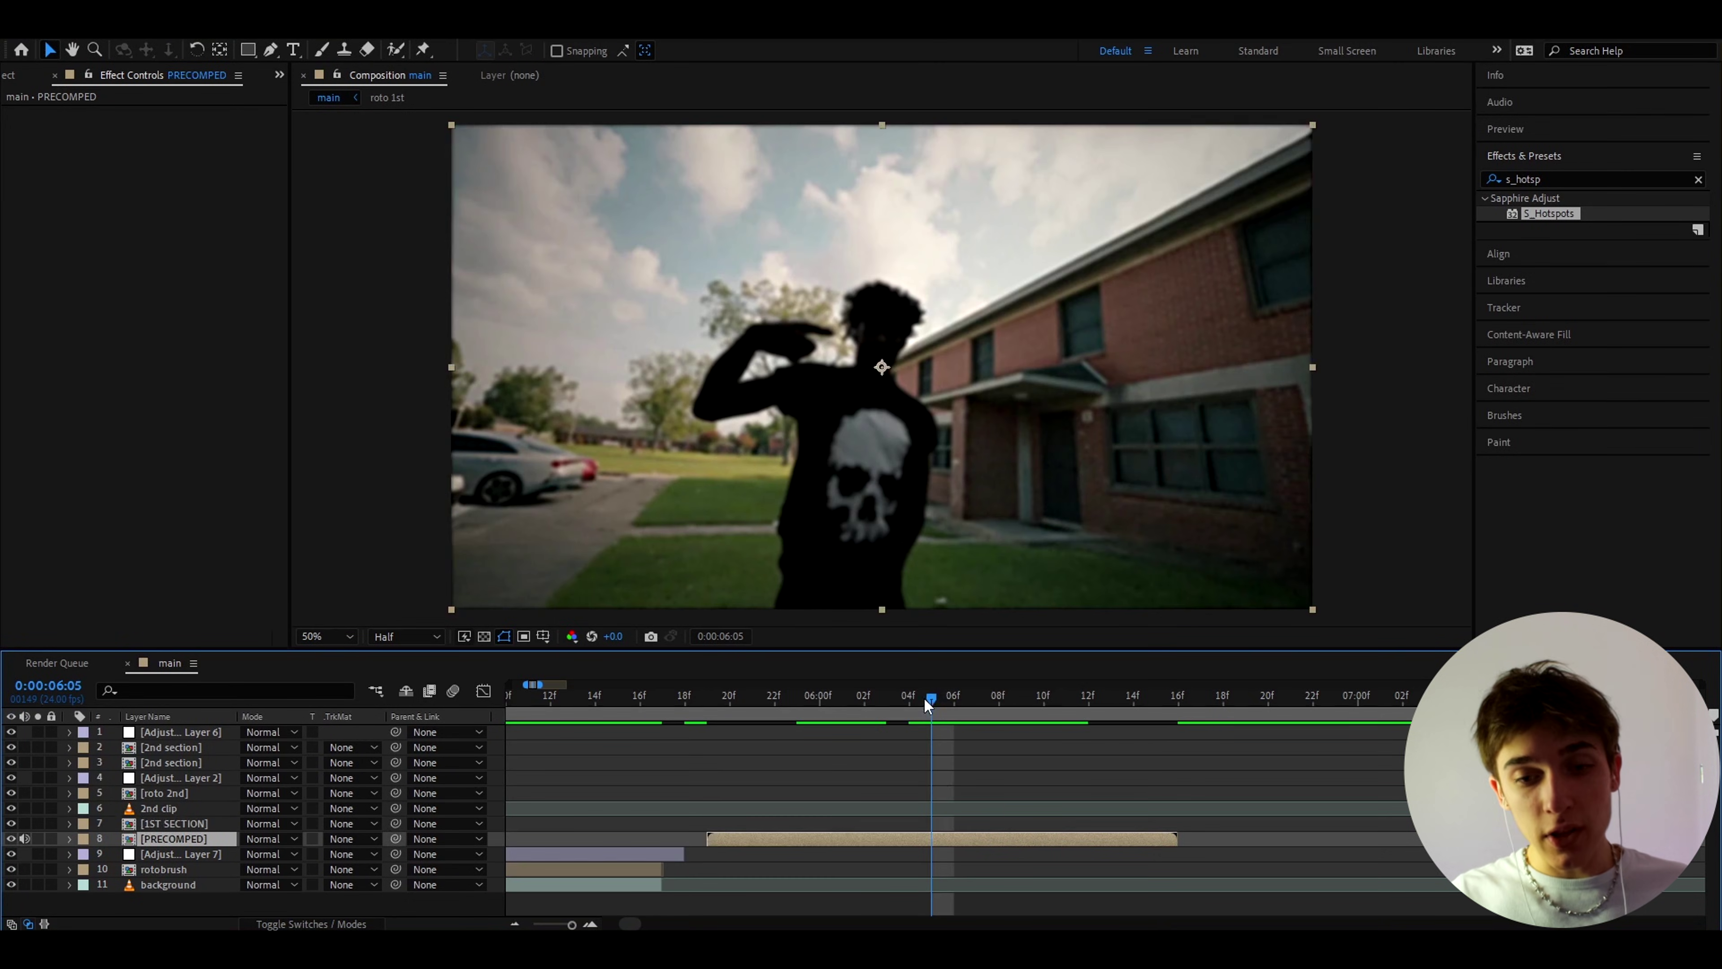
pyautogui.moveTo(925, 698); pyautogui.dragTo(1021, 703)
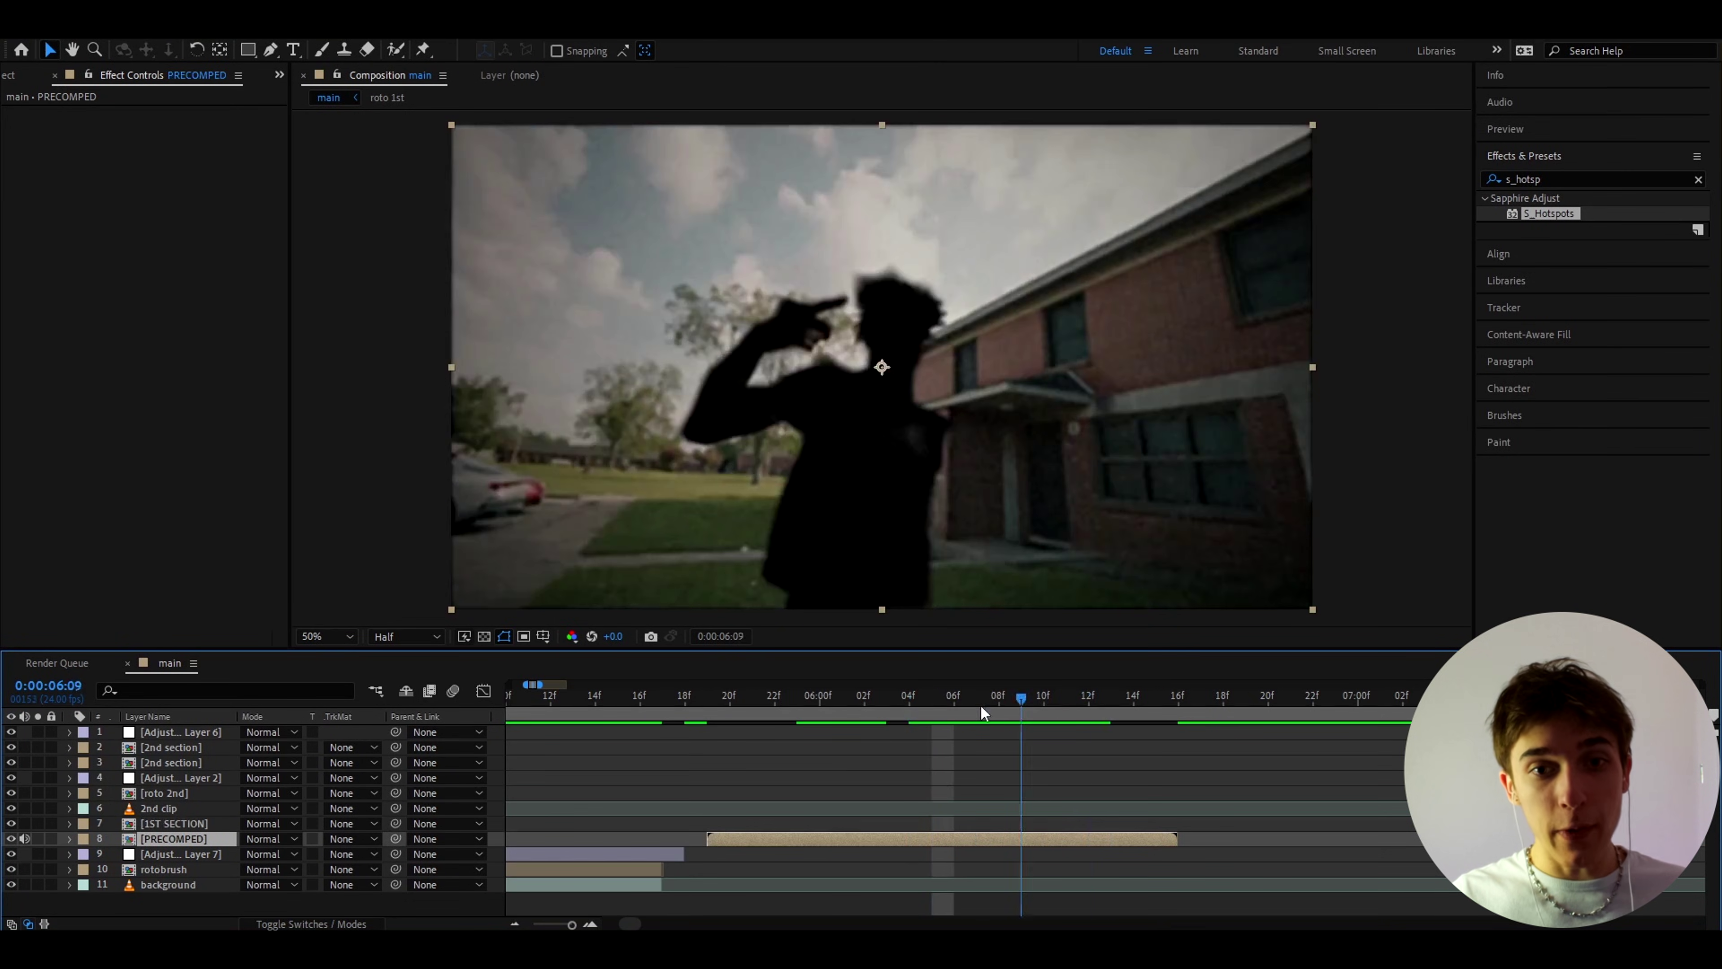
pyautogui.click(943, 709)
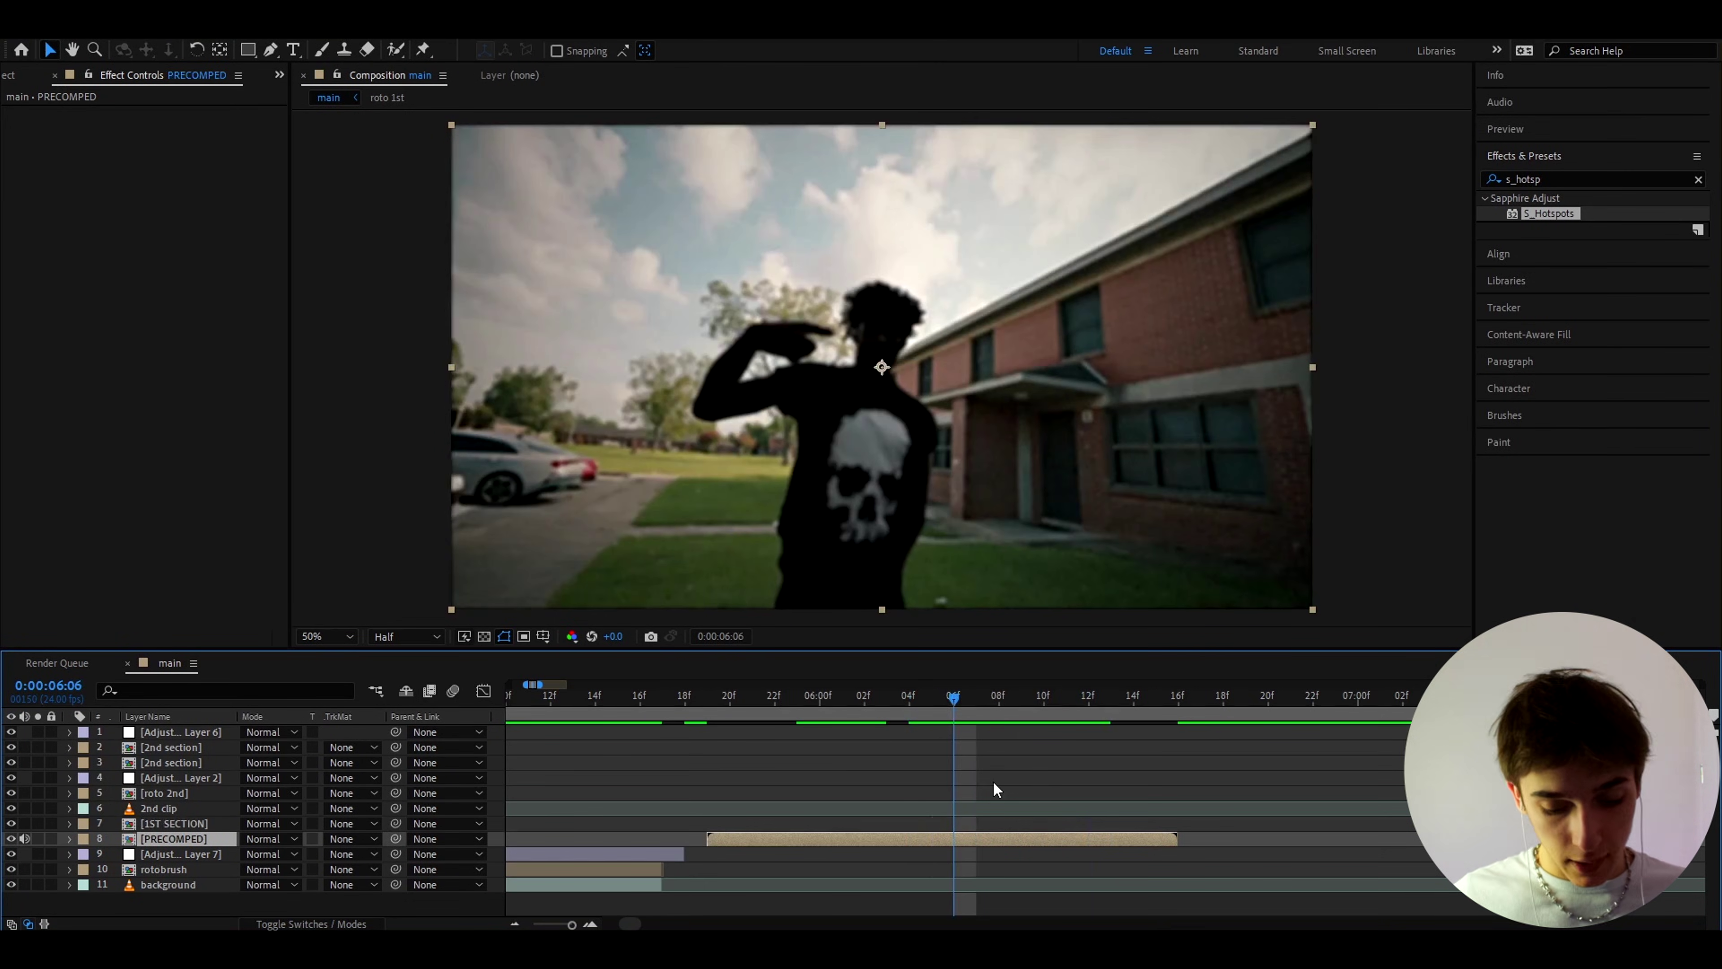
pyautogui.hotkey('ctrl', 'space')
pyautogui.write('s_dist')
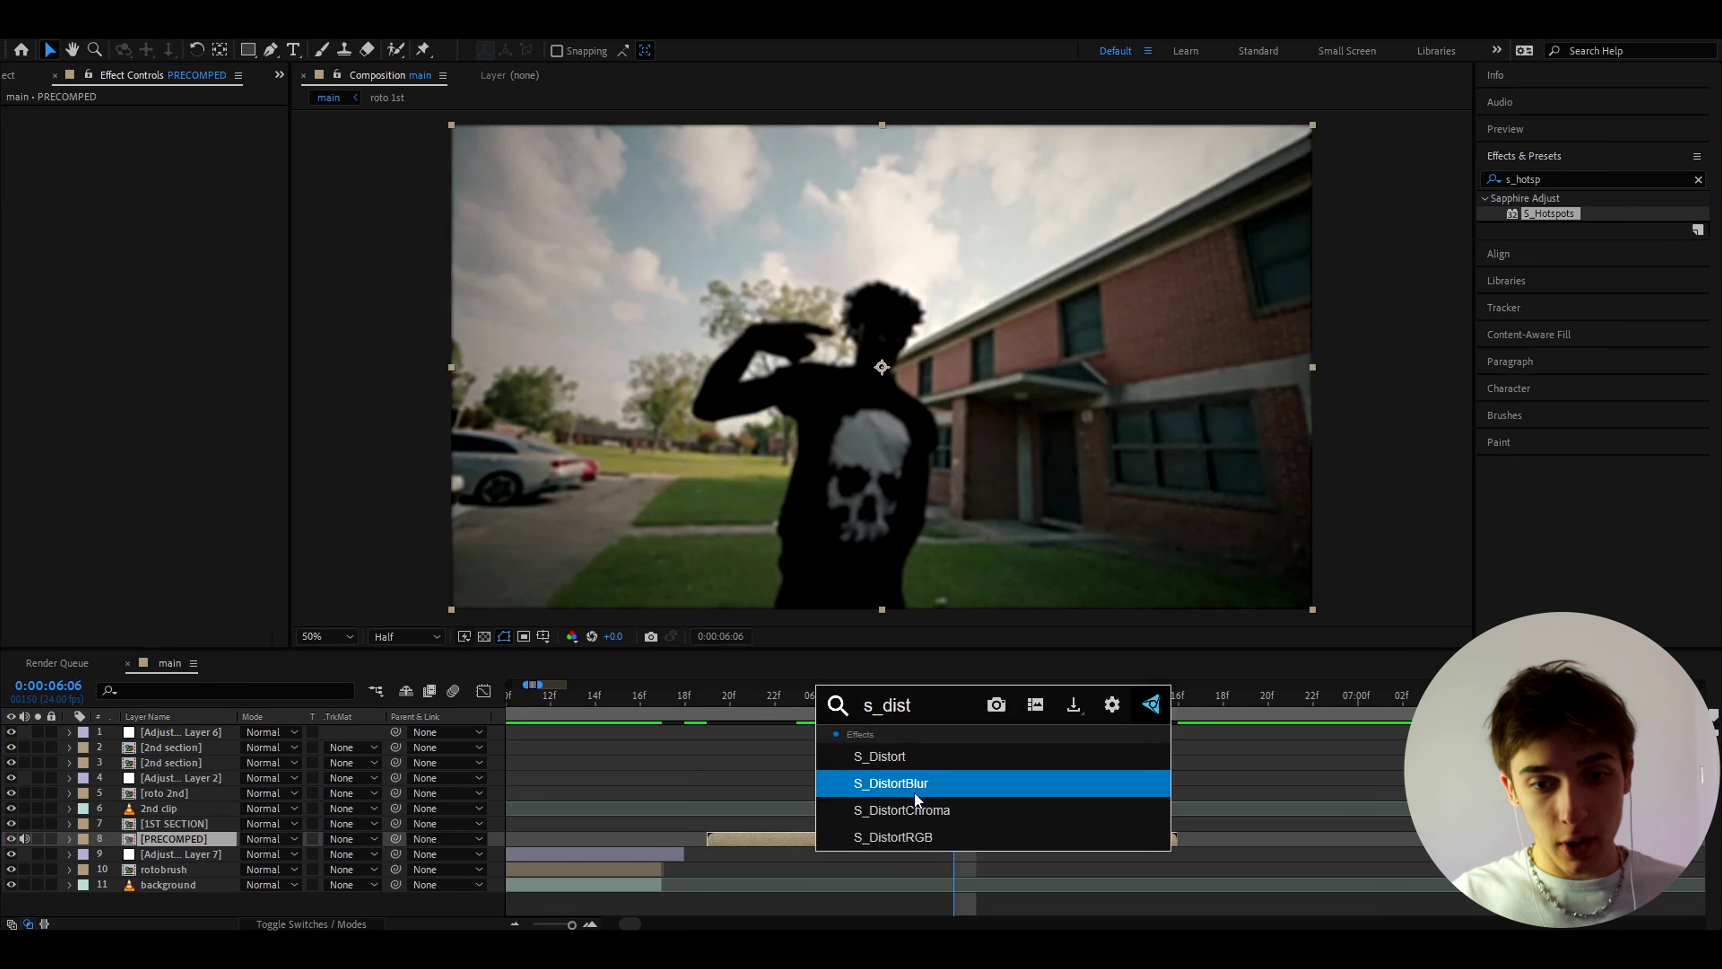
pyautogui.click(905, 836)
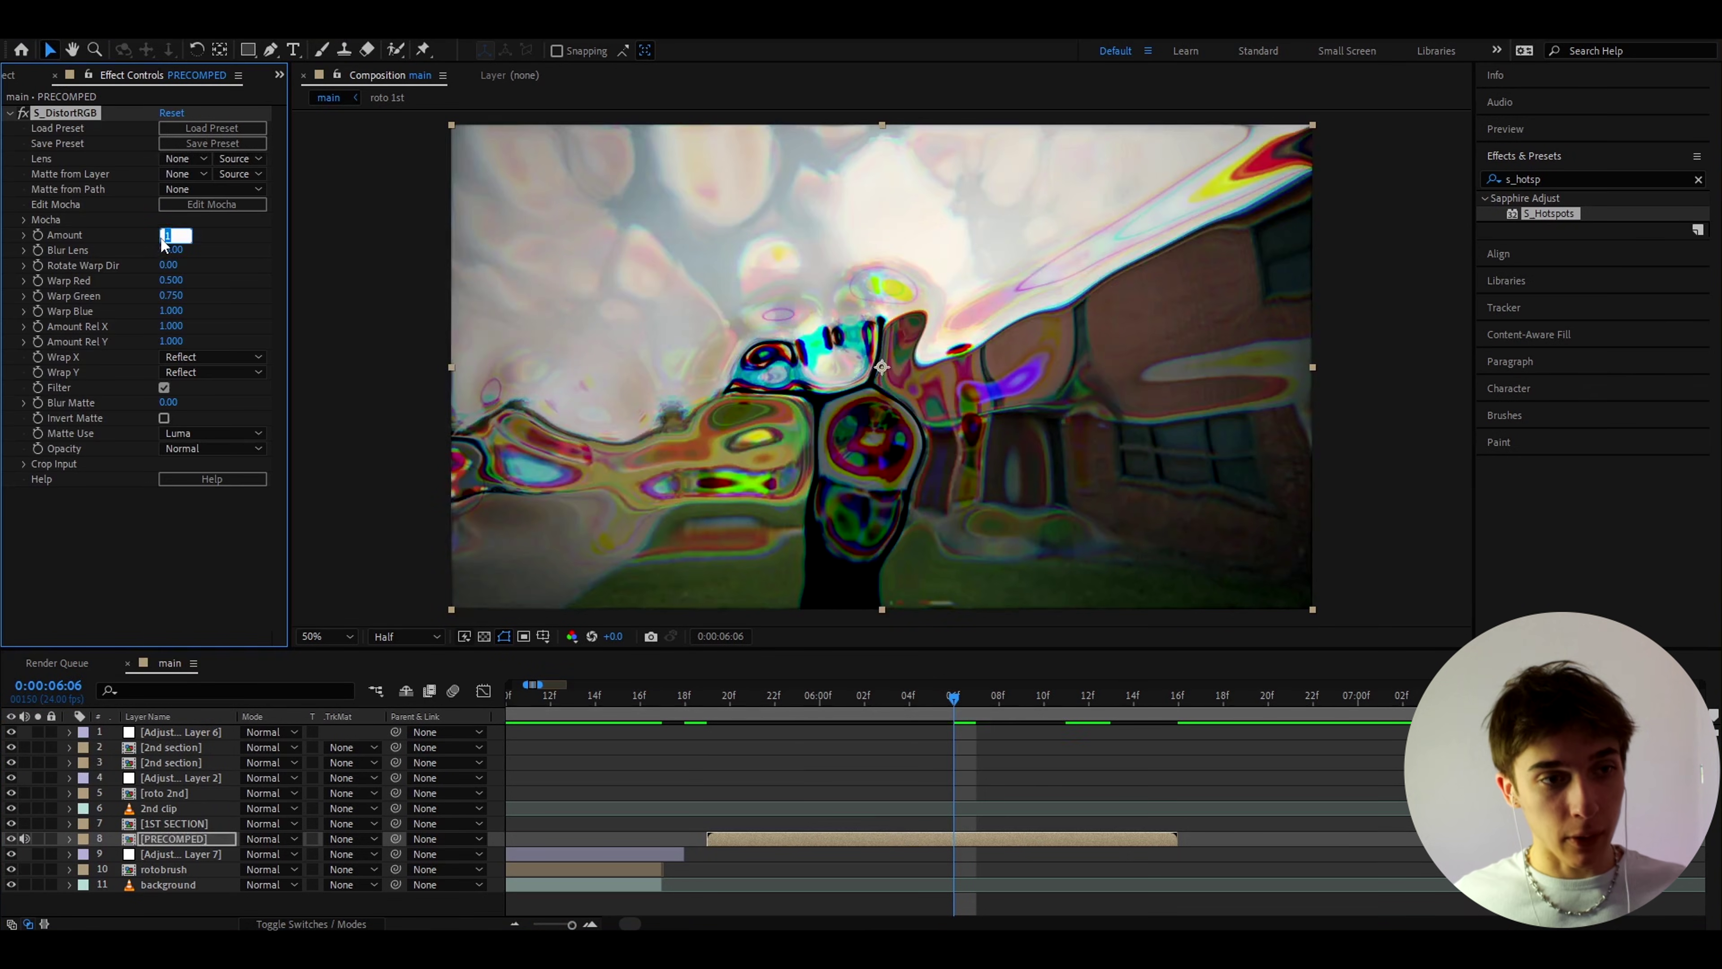
pyautogui.moveTo(161, 239); pyautogui.dragTo(32, 232)
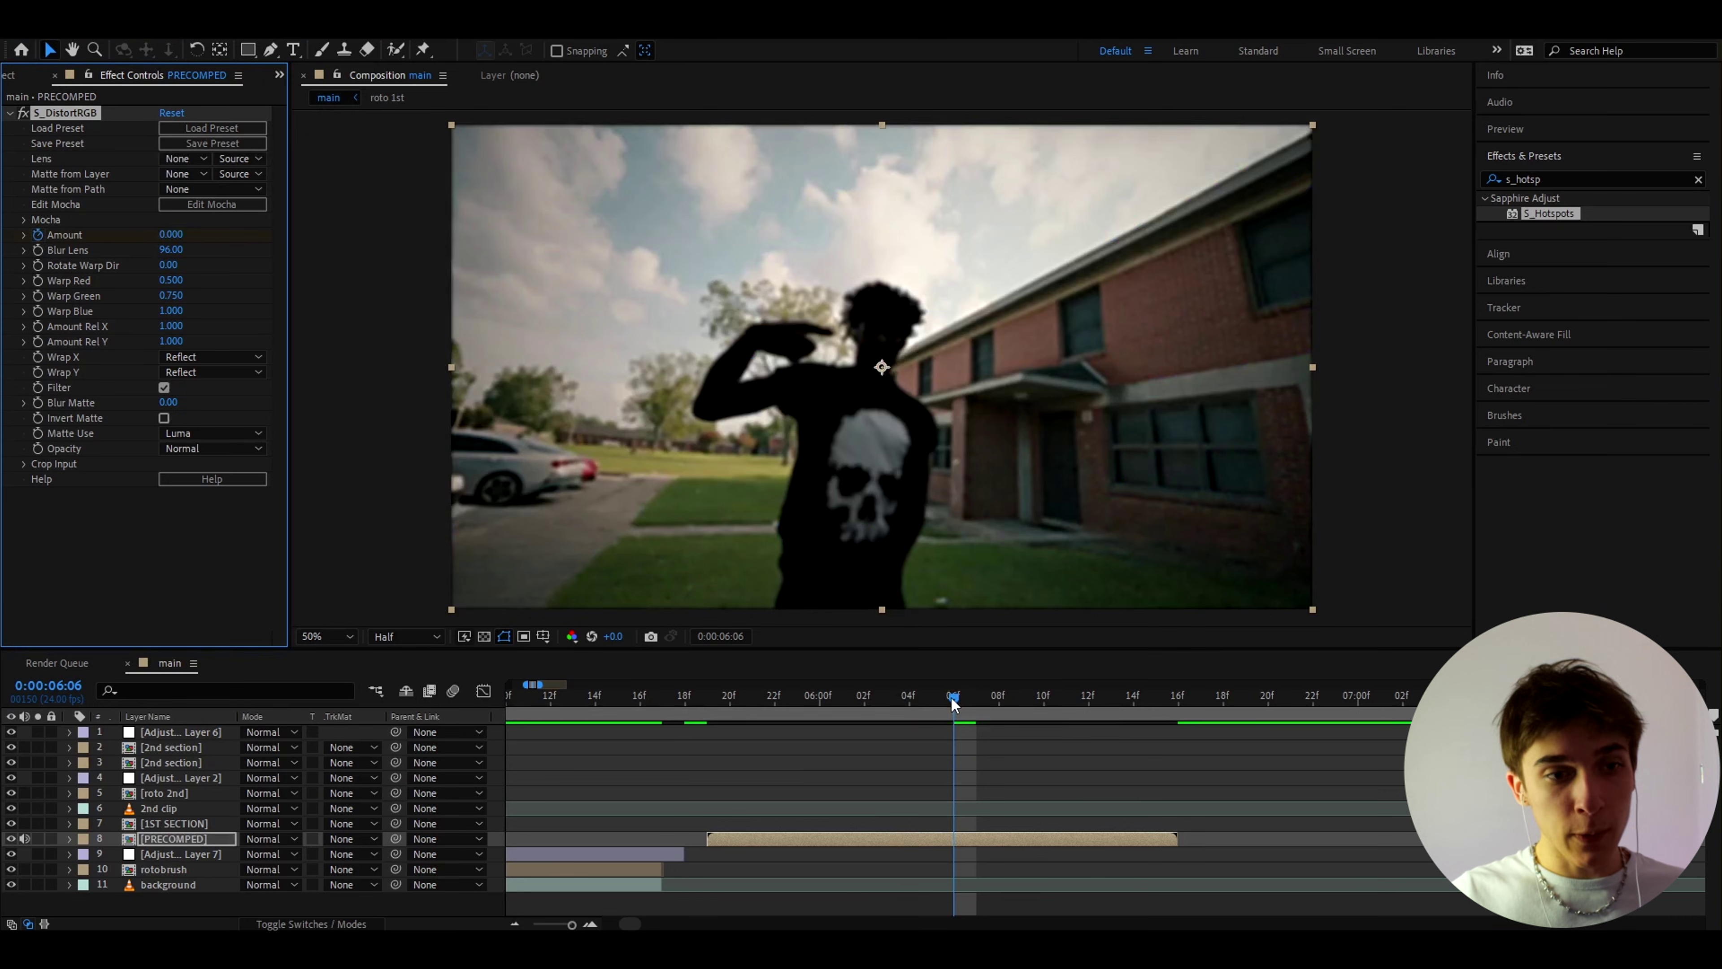
# At 0:00:06:15, keyframe the S_DistortRGB Amount at 0.08 and set Blur Lens to 225.
pyautogui.moveTo(953, 704); pyautogui.dragTo(1156, 698)
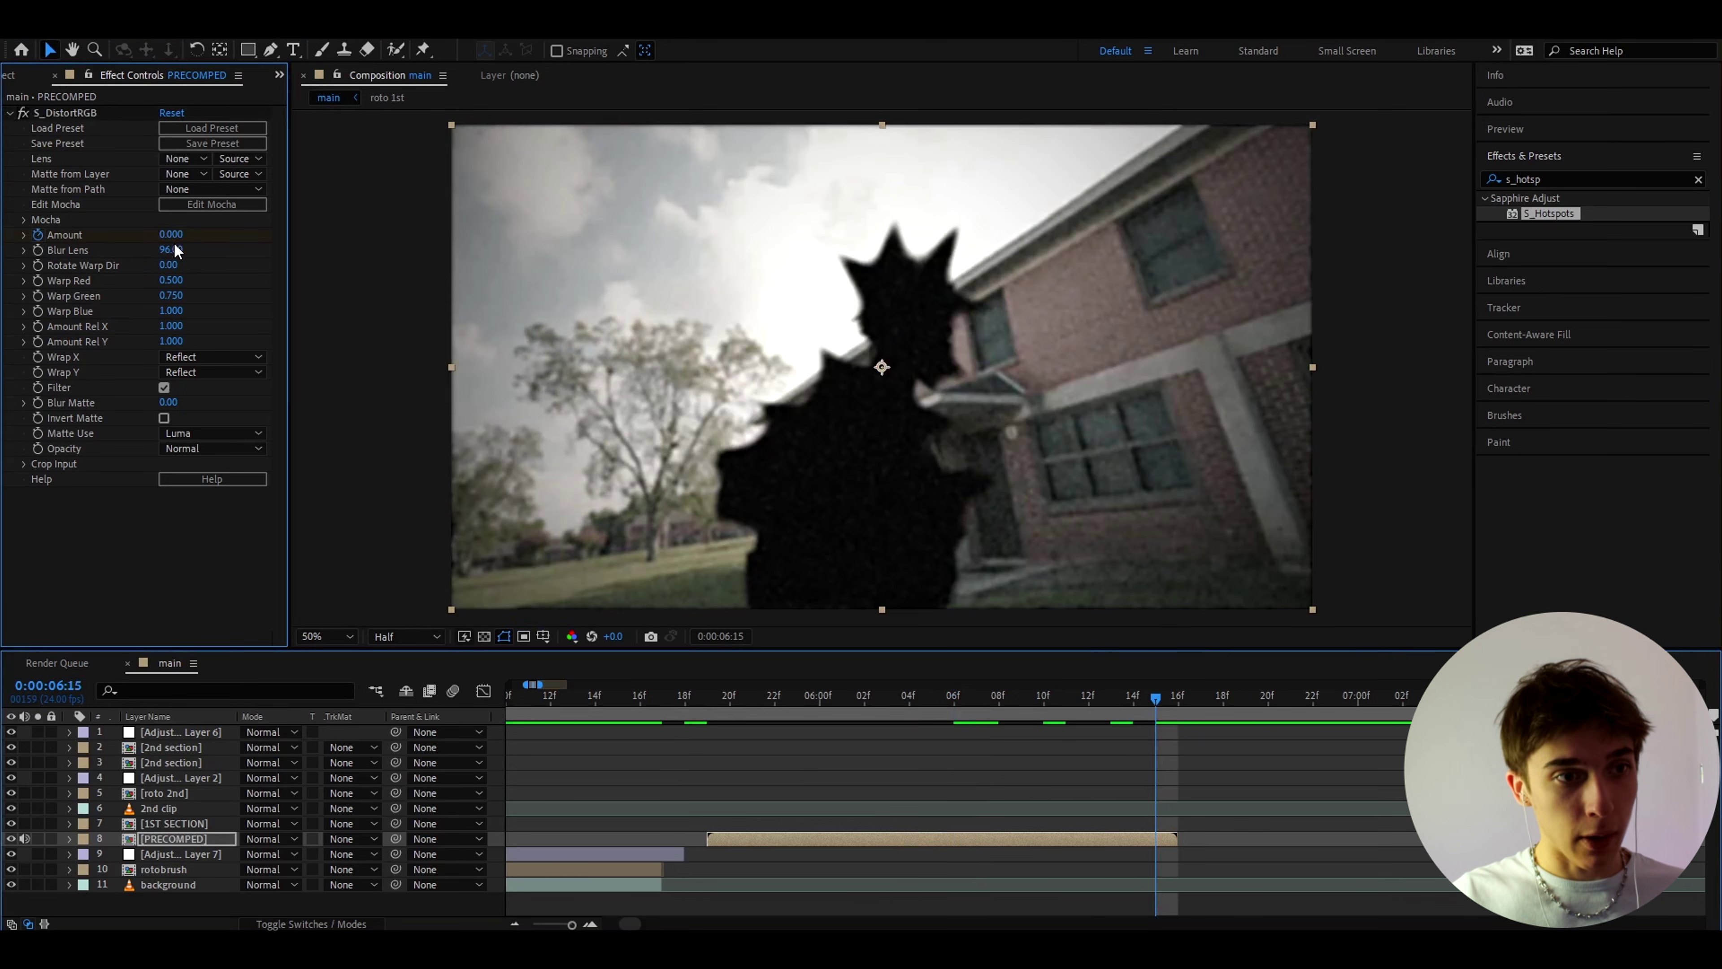
pyautogui.click(177, 235)
pyautogui.write('0.0')
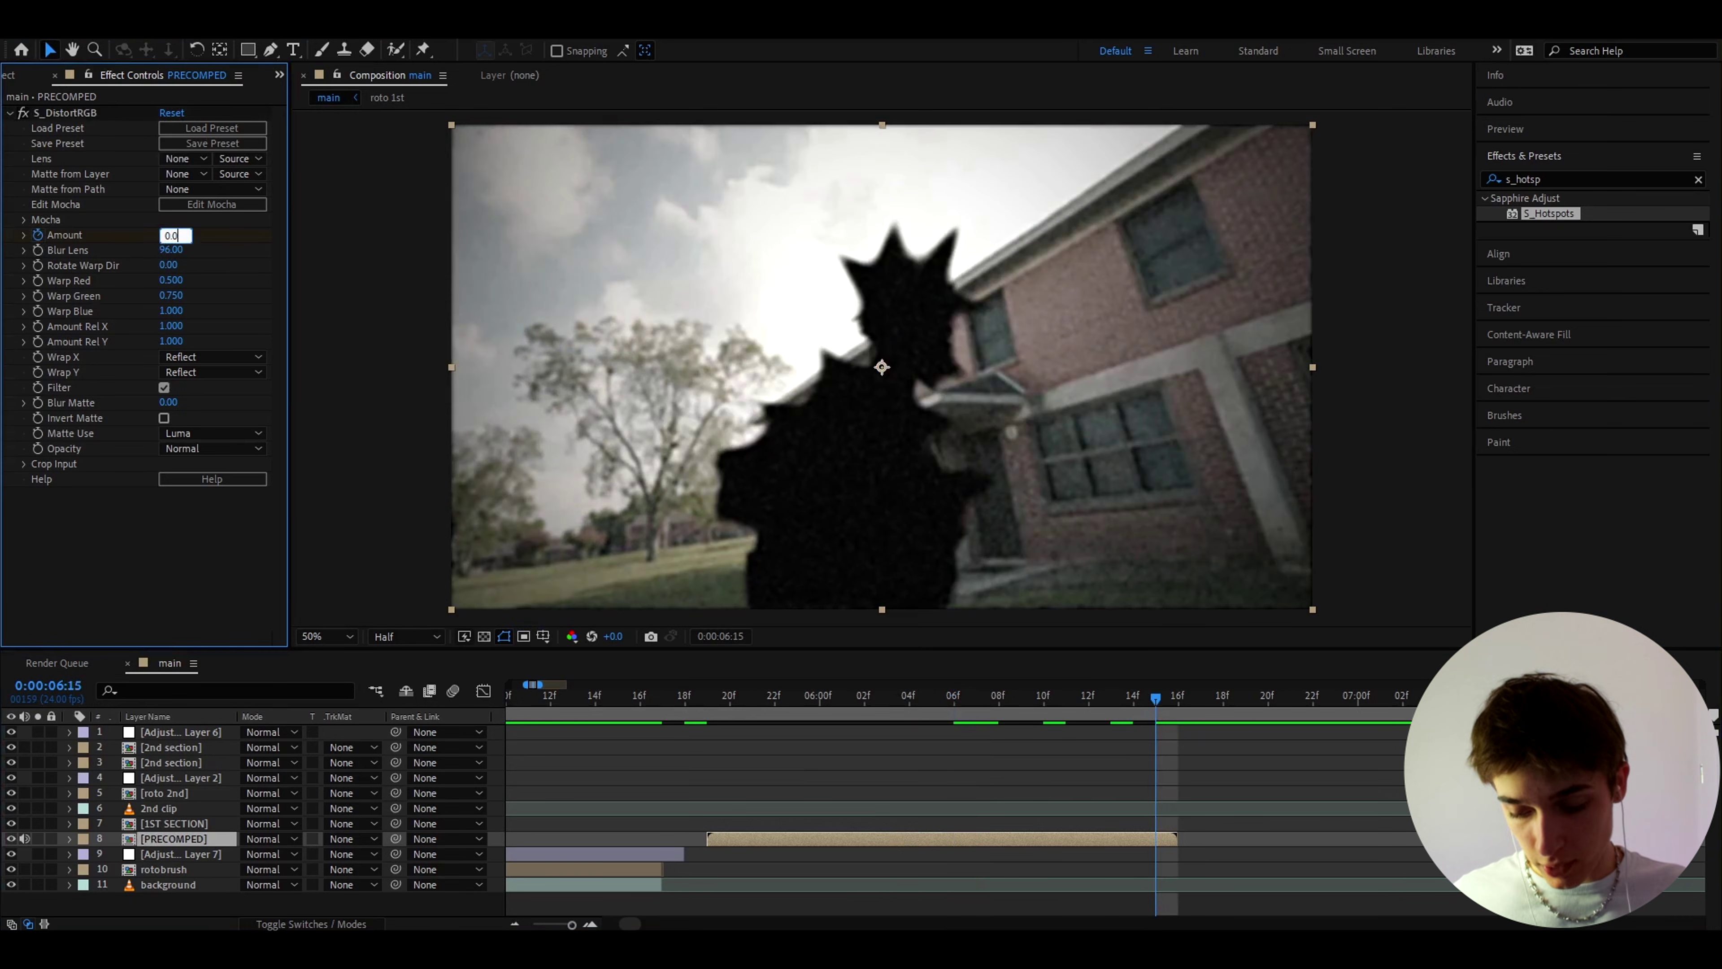
pyautogui.write('8')
pyautogui.press('Return')
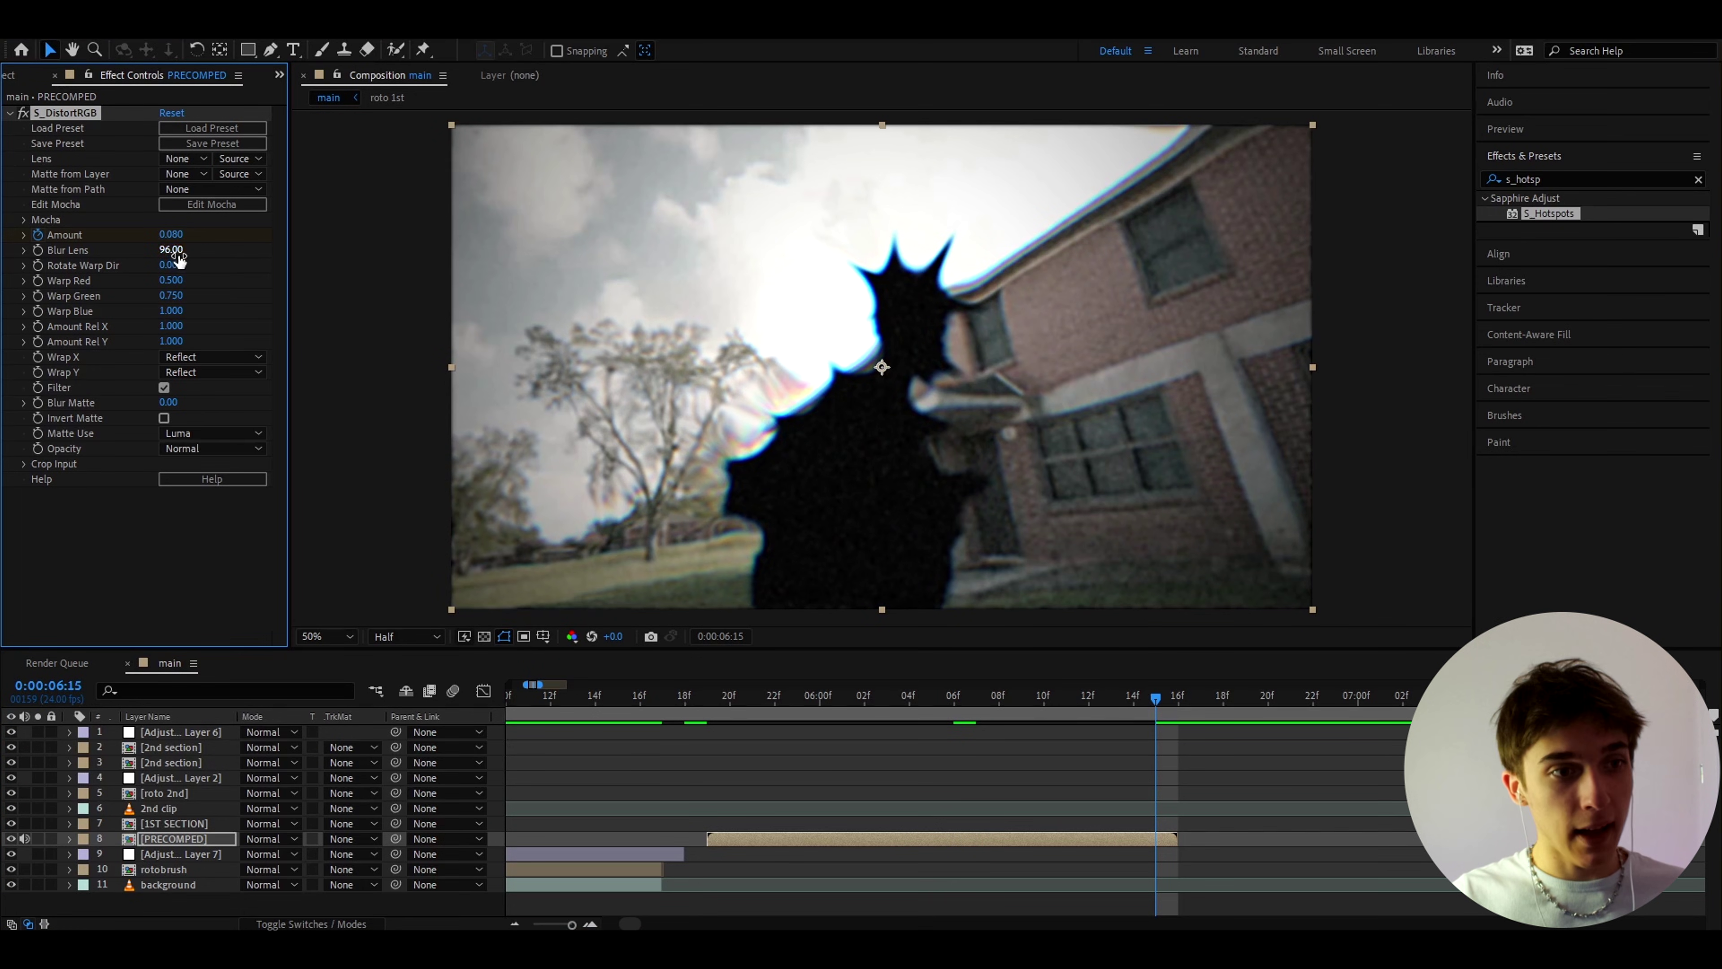
pyautogui.moveTo(208, 253); pyautogui.dragTo(237, 251)
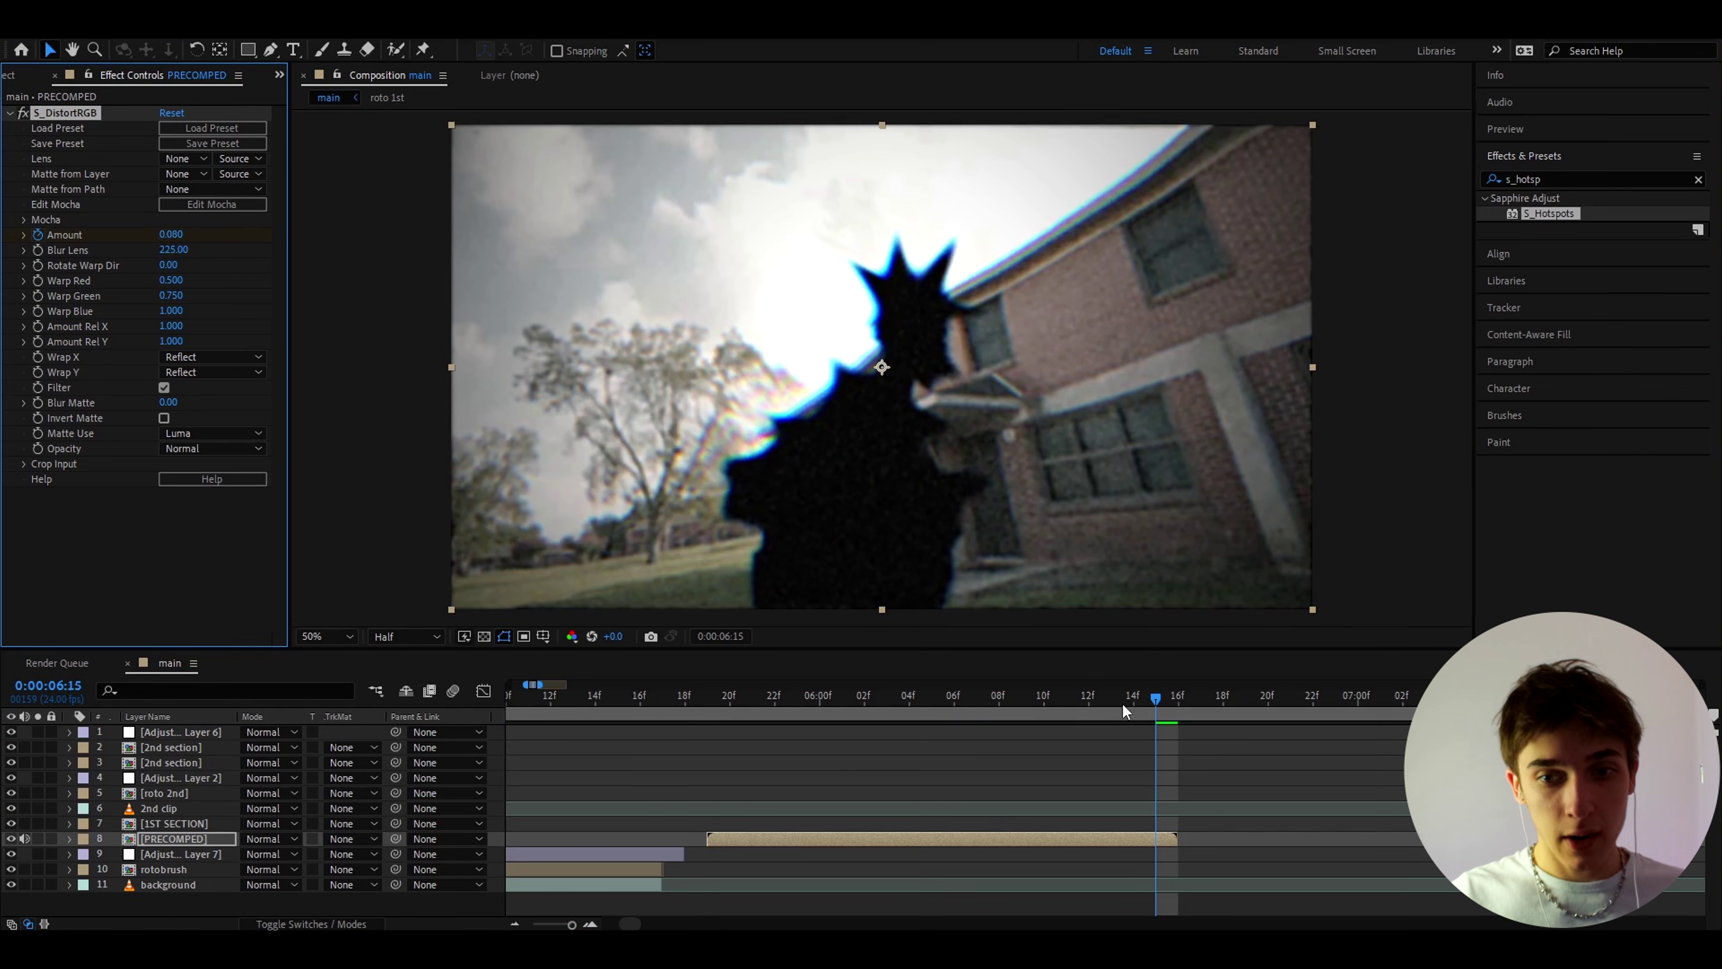
# Scrub back through the distorted precomp and examine the finished 1ST SECTION layer and its effects at 0:00:08:11 for reference.
pyautogui.moveTo(1123, 705); pyautogui.dragTo(895, 698)
pyautogui.scroll(-4, 896, 699)
pyautogui.click(1237, 703)
pyautogui.click(1250, 703)
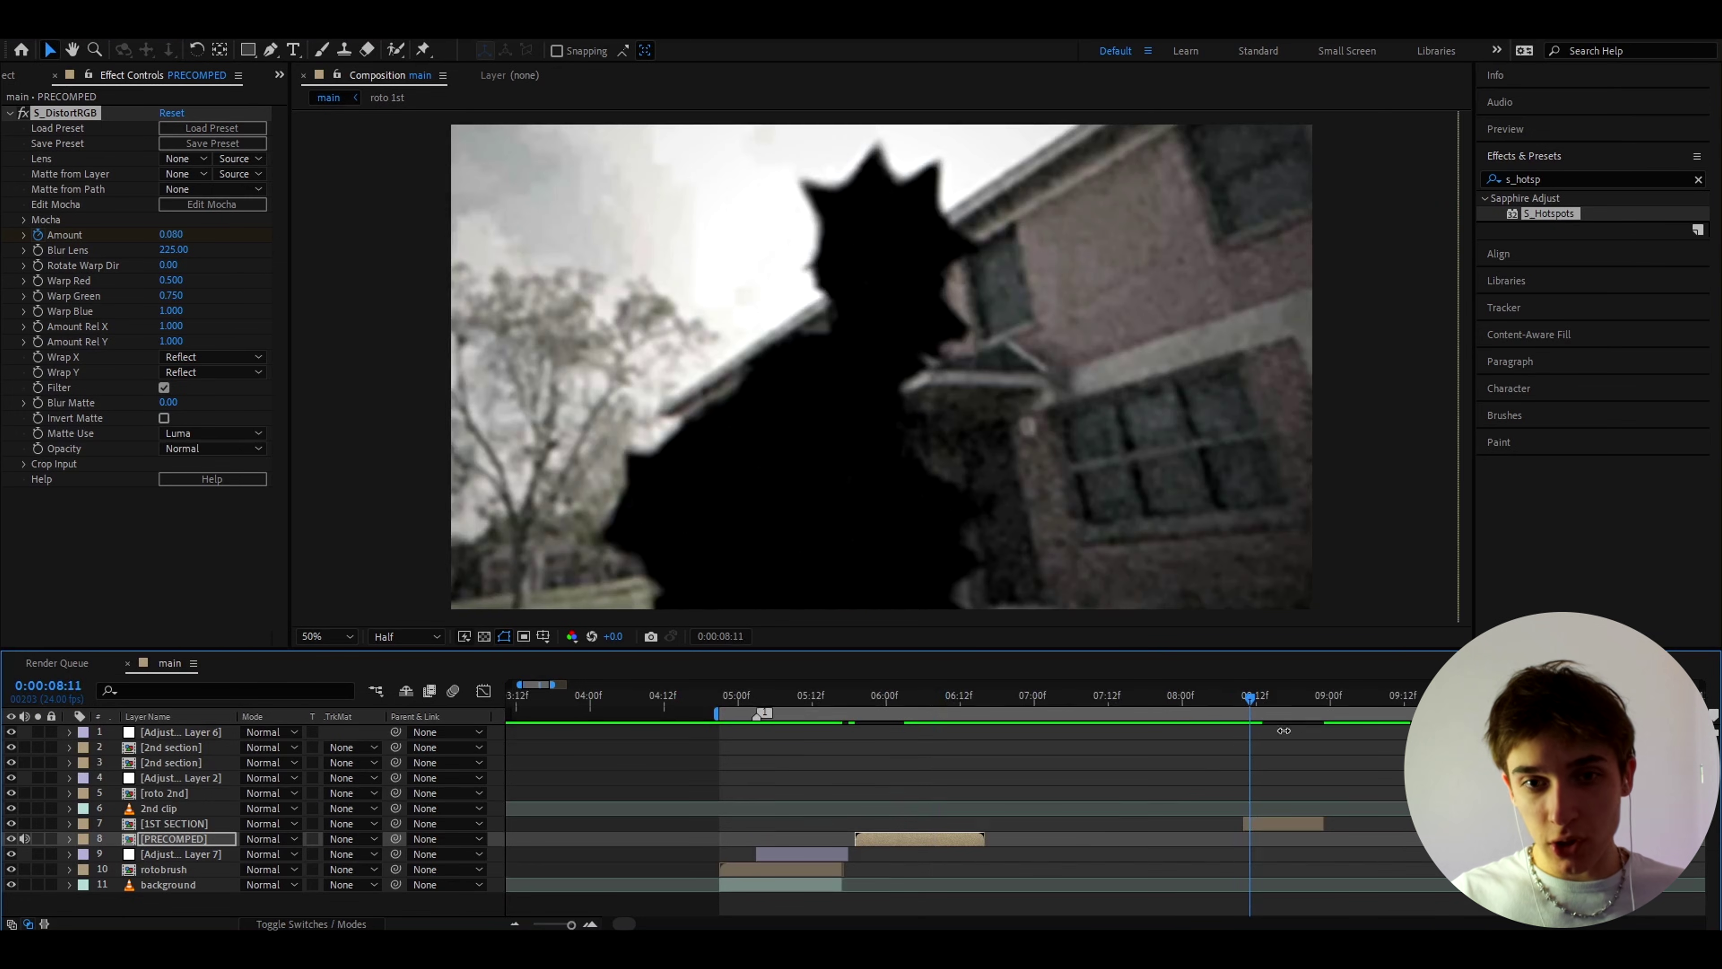
pyautogui.press('=')
pyautogui.click(1236, 825)
pyautogui.moveTo(1106, 695)
pyautogui.mouseDown()
pyautogui.moveTo(1230, 694)
pyautogui.moveTo(1107, 698)
pyautogui.mouseUp()
pyautogui.press('-')
pyautogui.scroll(4, 948, 739)
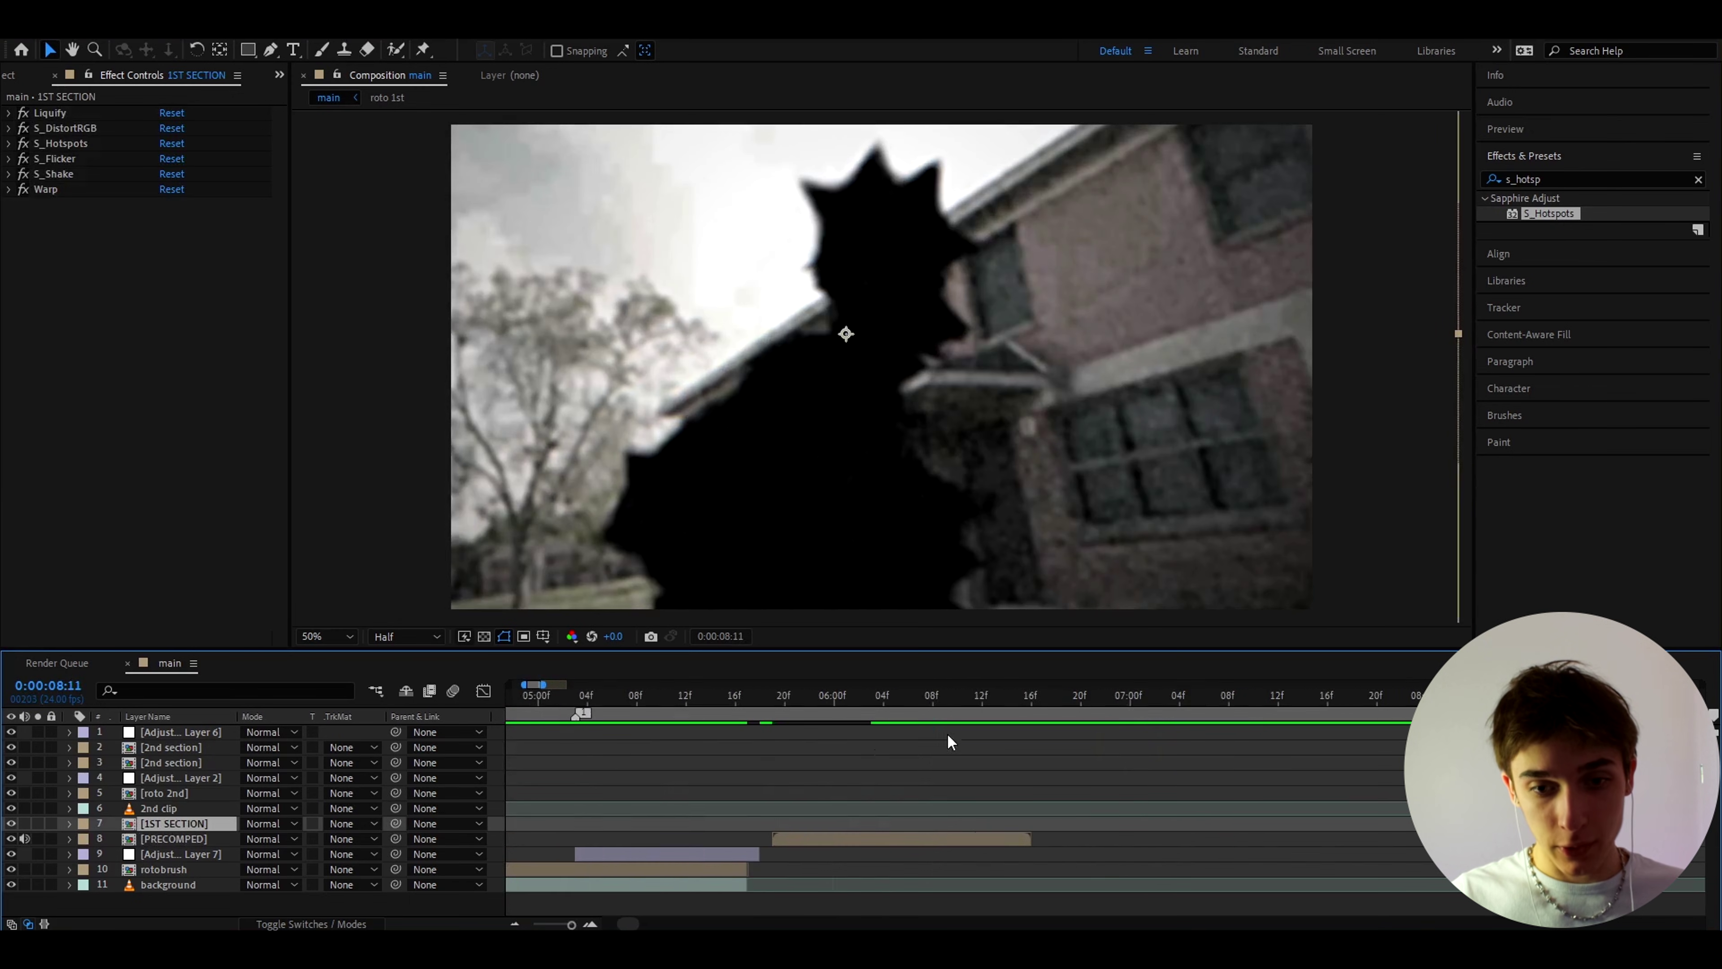
# Split the PRECOMPED layer at 0:00:06:15 and apply Freeze Frame to the part after the split.
pyautogui.moveTo(980, 699); pyautogui.dragTo(1018, 703)
pyautogui.scroll(3, 1018, 819)
pyautogui.click(942, 839)
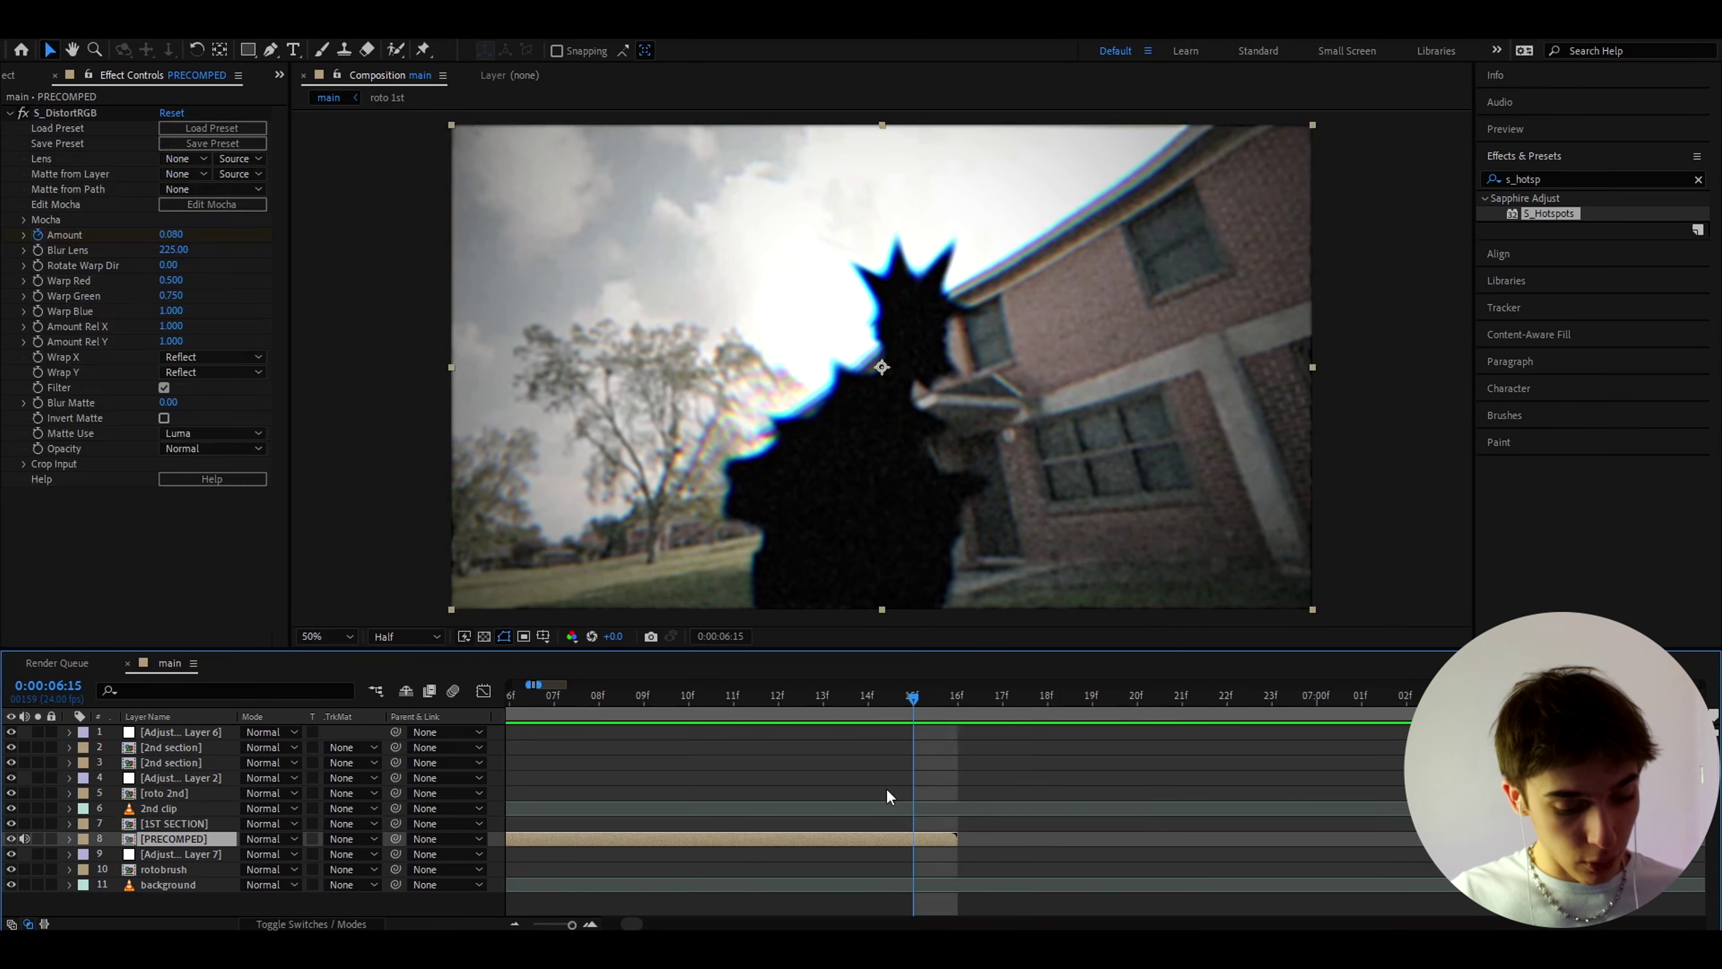
pyautogui.hotkey('ctrl', 'shift', 'd')
pyautogui.rightClick(929, 839)
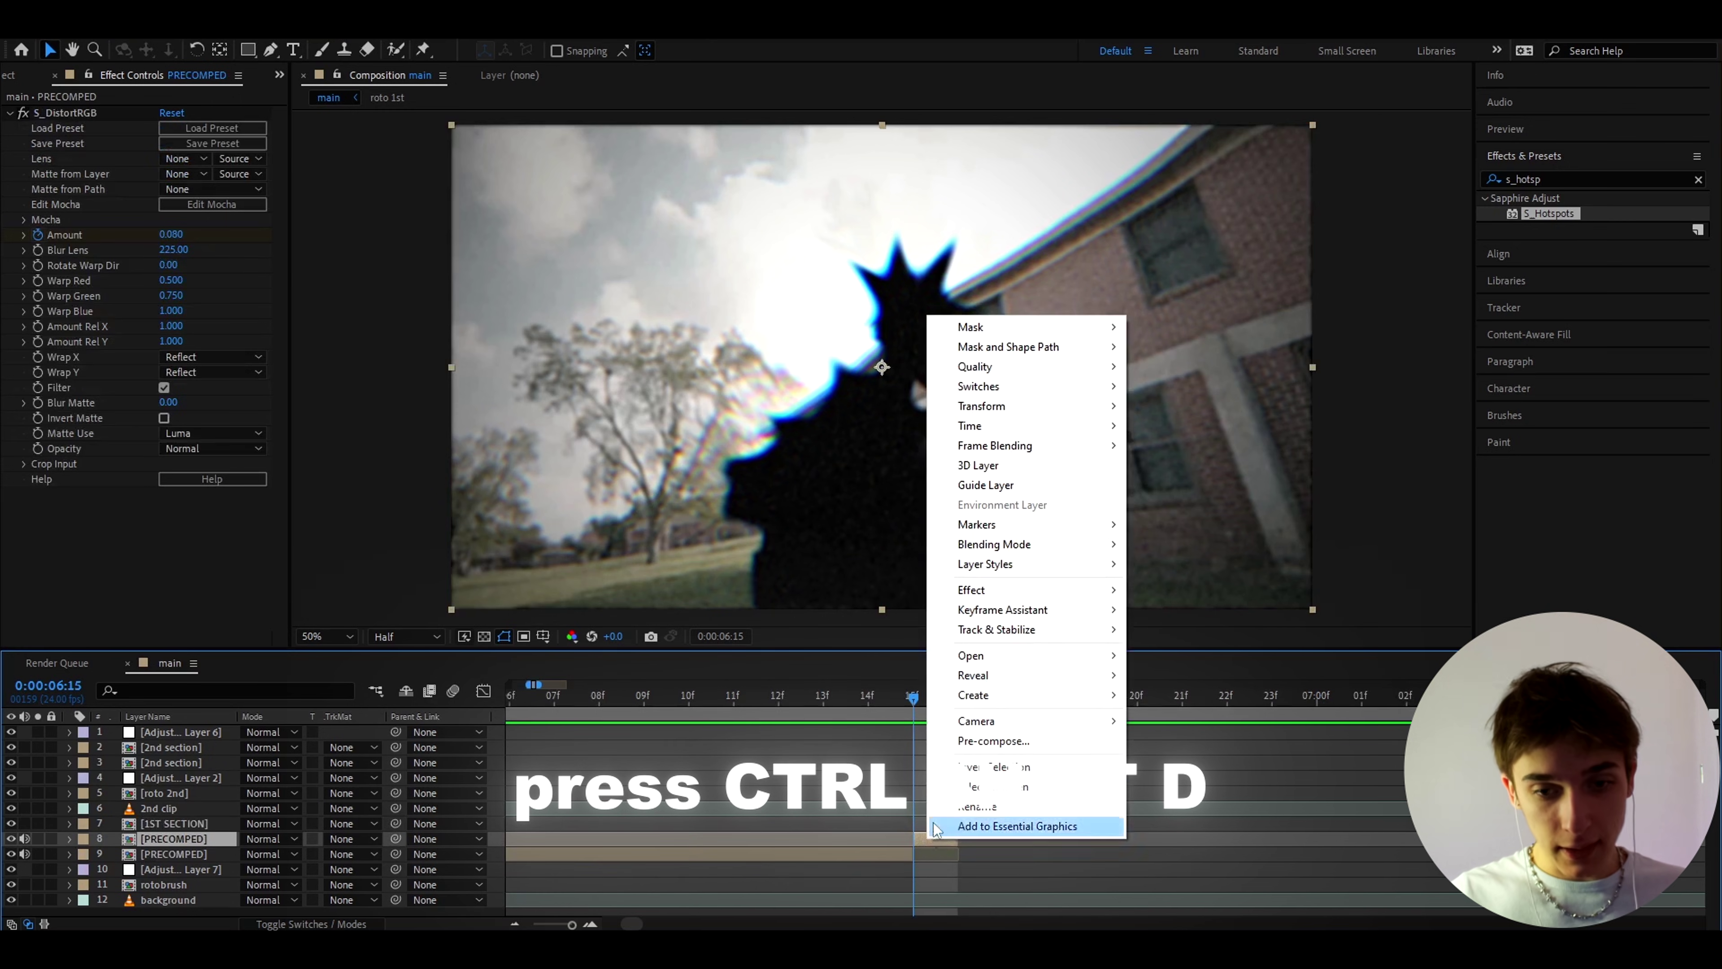
pyautogui.moveTo(1002, 427)
pyautogui.click(1183, 484)
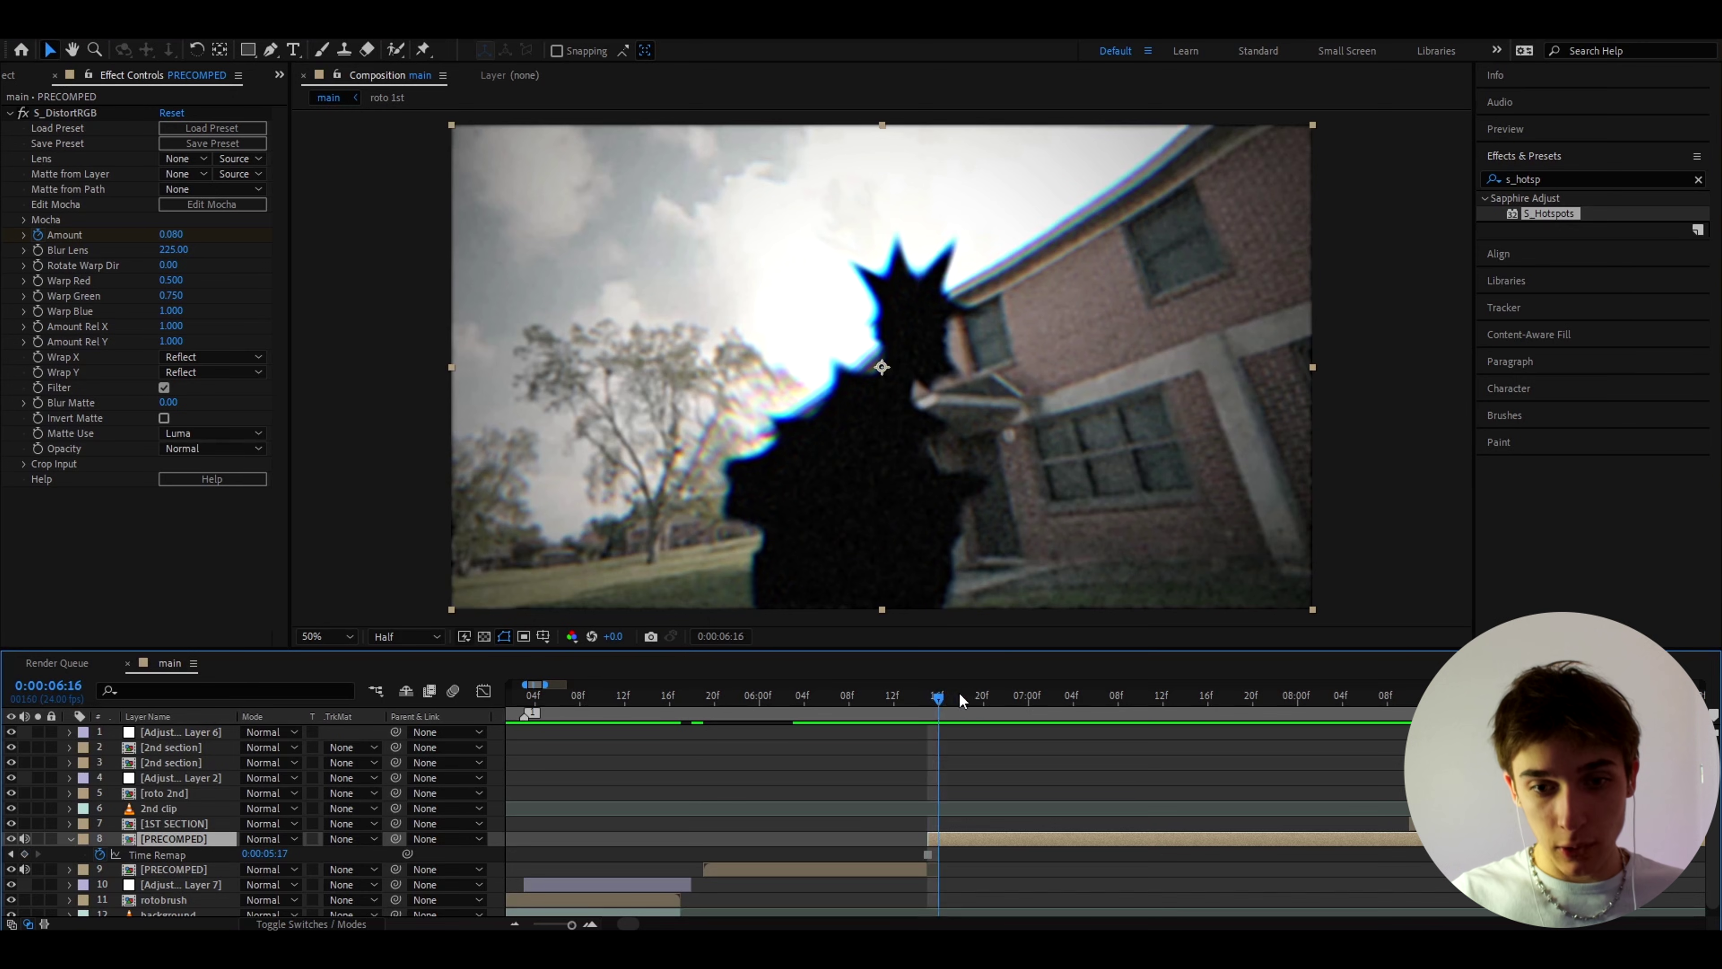
# Move the frozen layer's S_DistortRGB Amount keyframes so they fall at 0:00:06:15 and 0:00:07:00.
pyautogui.moveTo(971, 695); pyautogui.dragTo(953, 747)
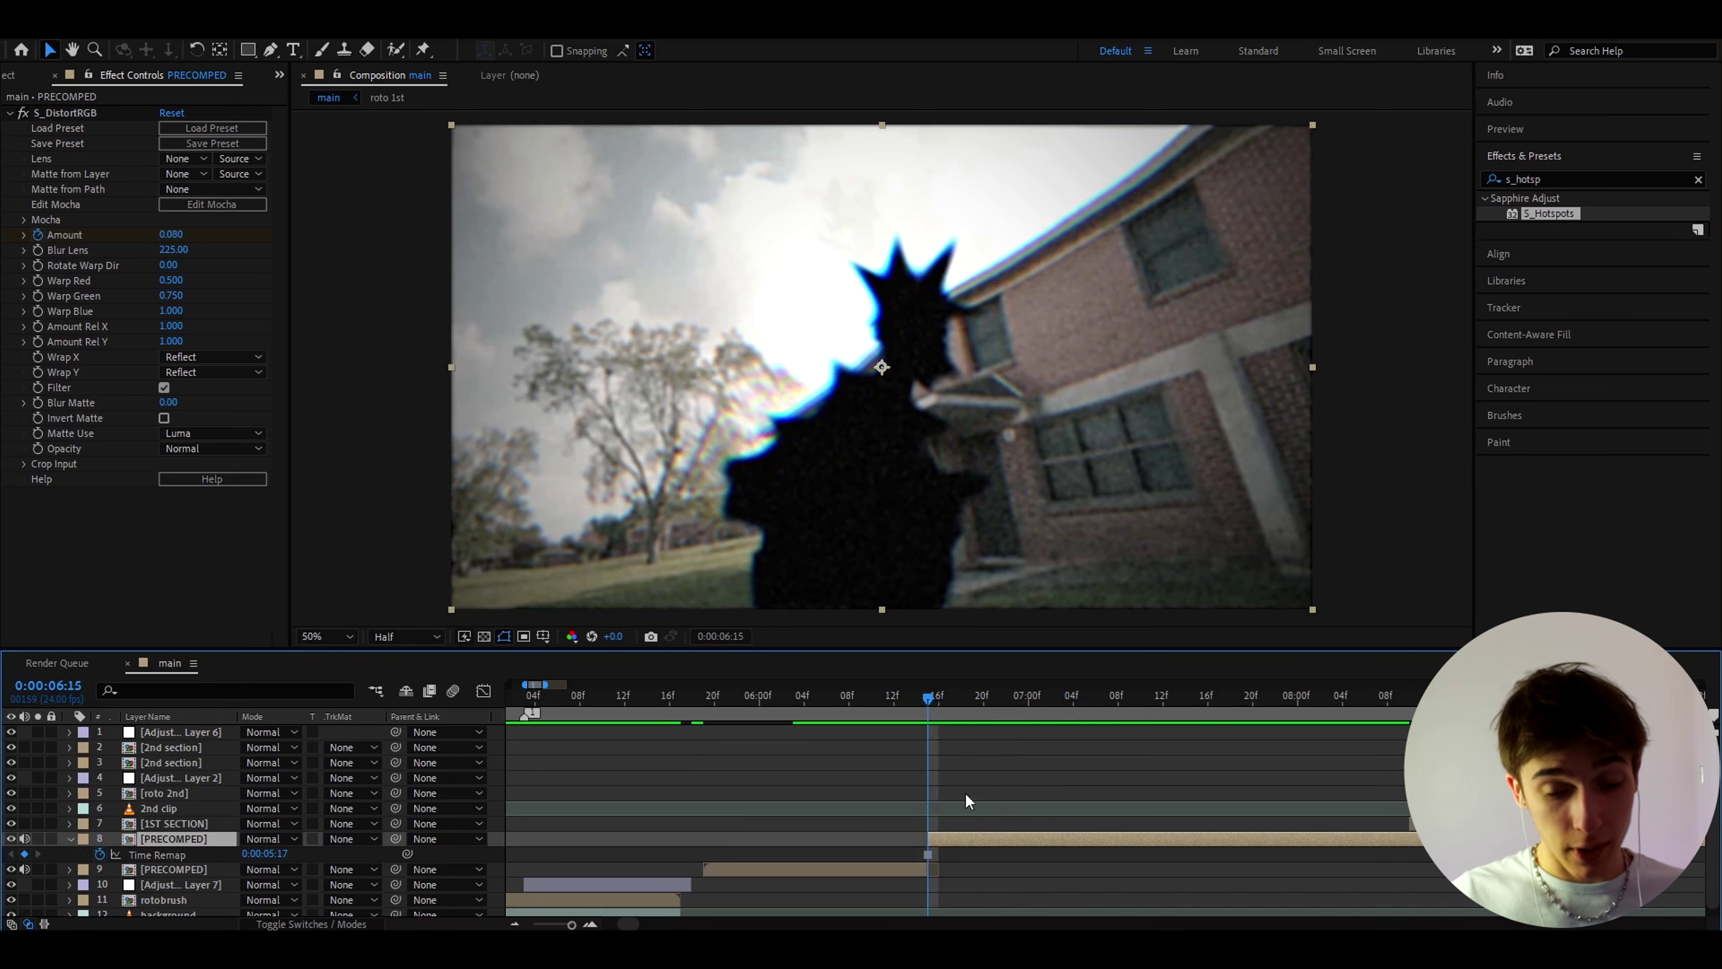
pyautogui.press('u')
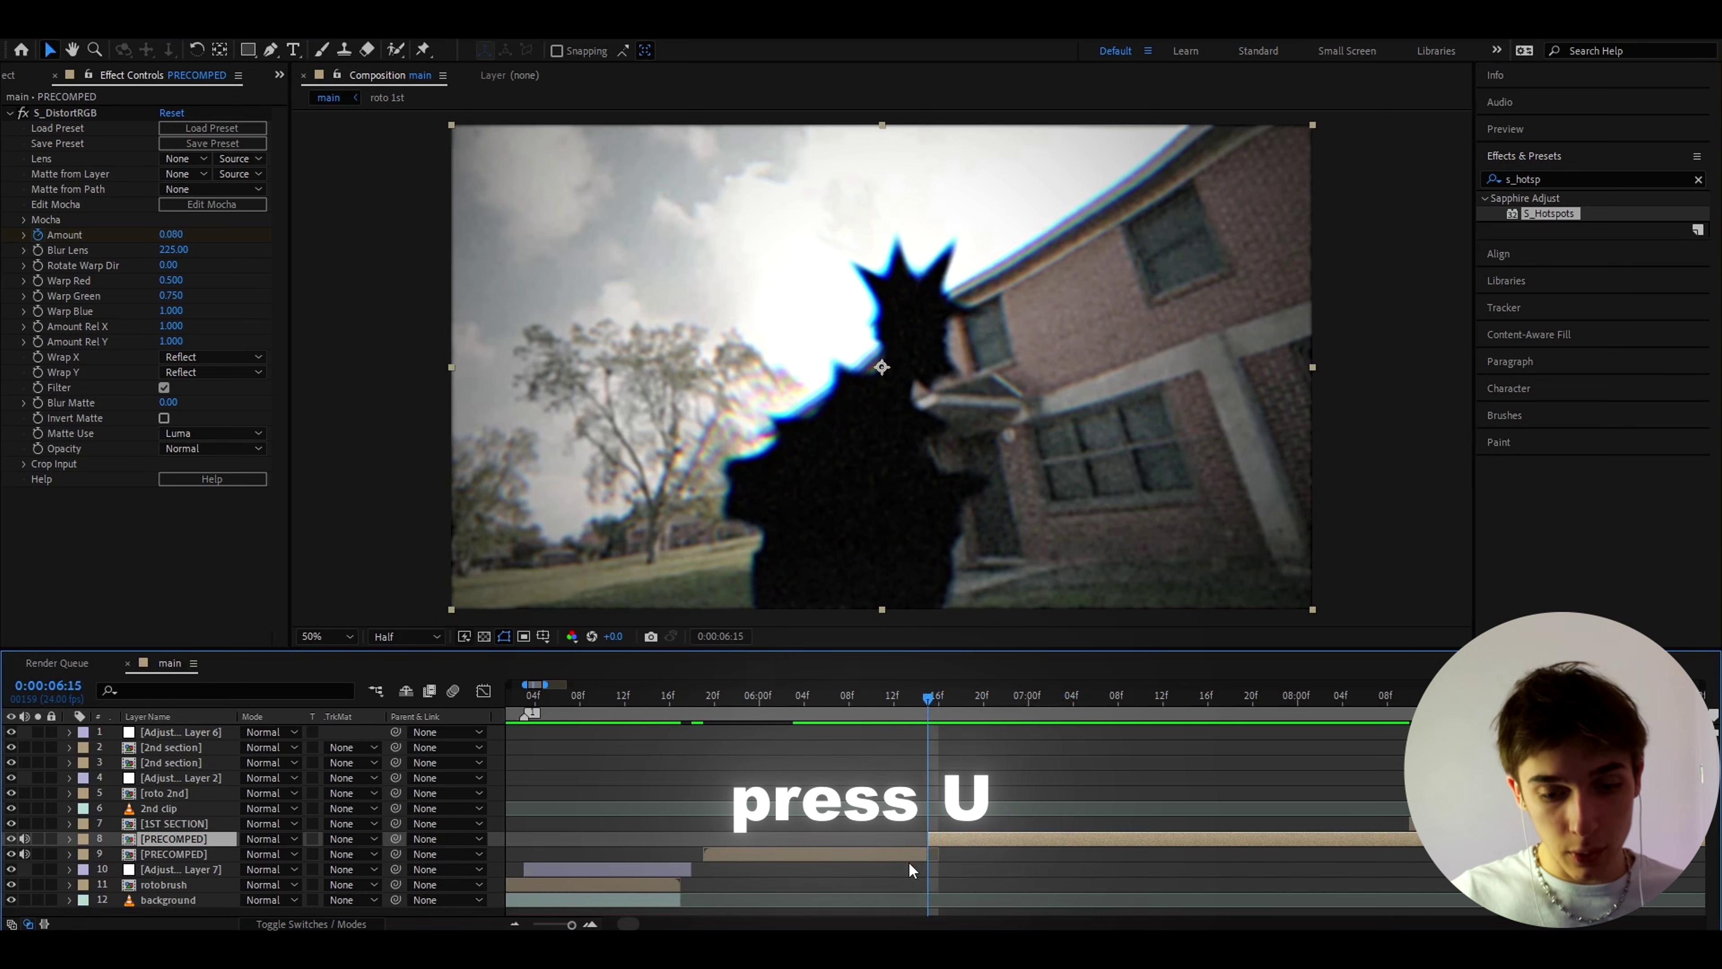
pyautogui.press('u')
pyautogui.moveTo(797, 879); pyautogui.dragTo(1028, 878)
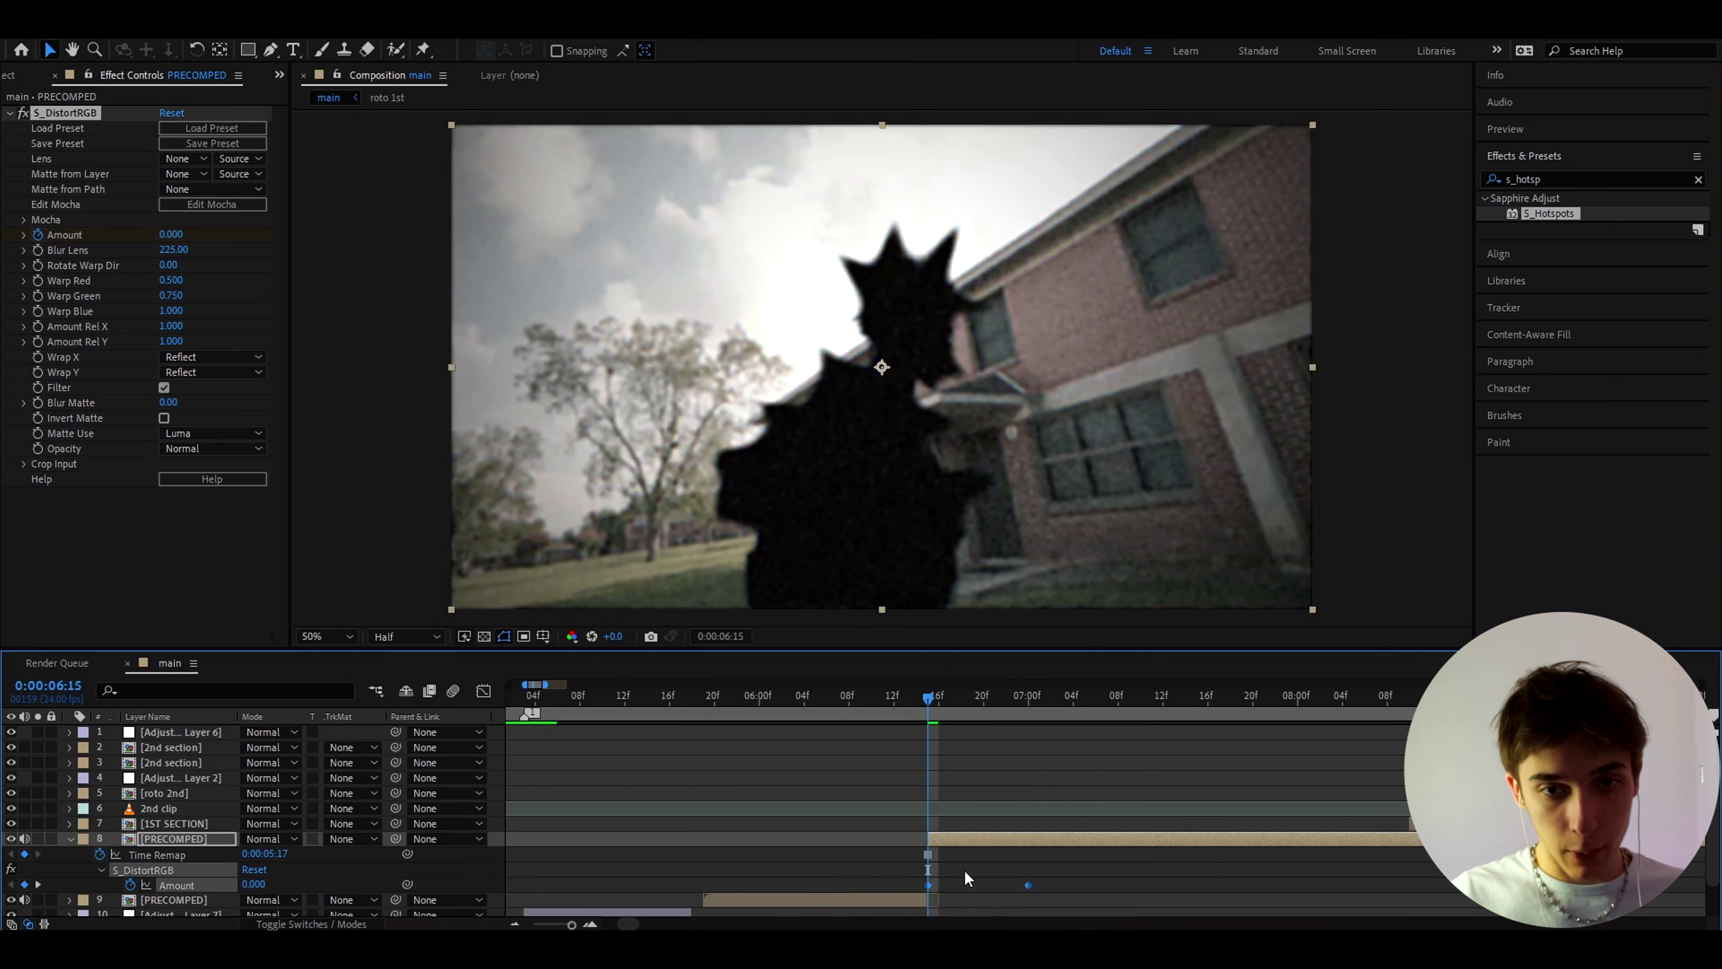
# Add the Transform effect to the frozen layer and keyframe its Scale from 100 at 0:00:06:15 to 110 at 0:00:07:00, then preview.
pyautogui.press('=')
pyautogui.moveTo(943, 696); pyautogui.dragTo(1066, 703)
pyautogui.press('j')
pyautogui.hotkey('ctrl', 'space')
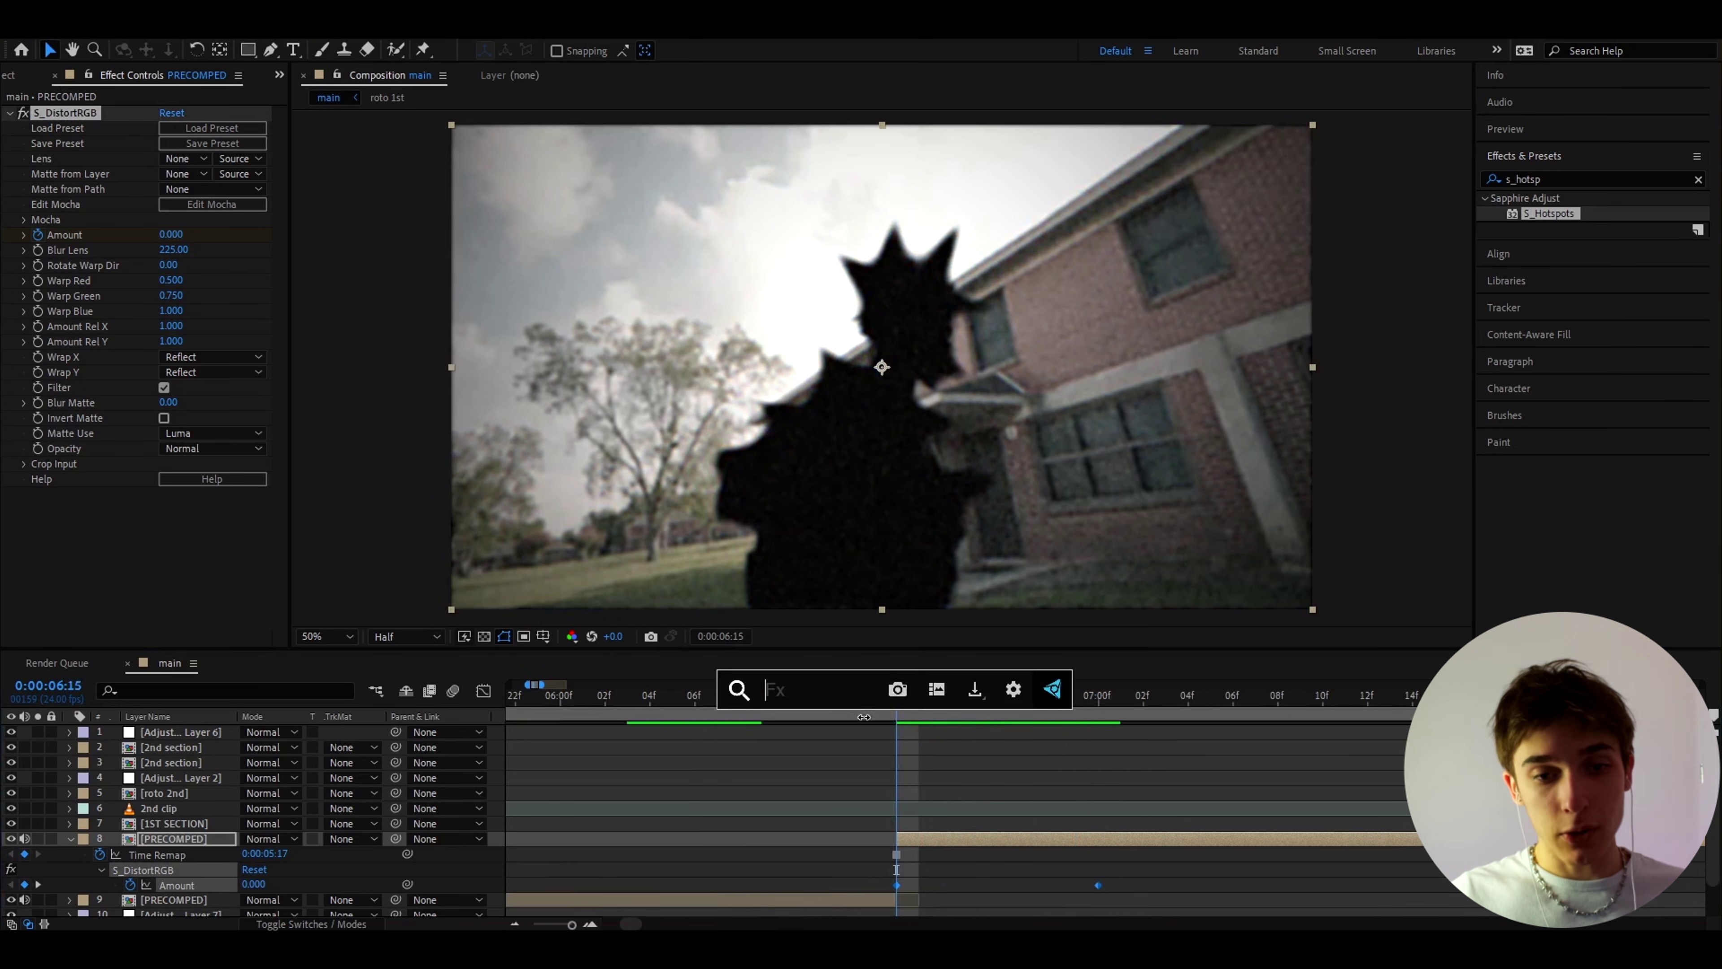
pyautogui.write('tra')
pyautogui.press('Return')
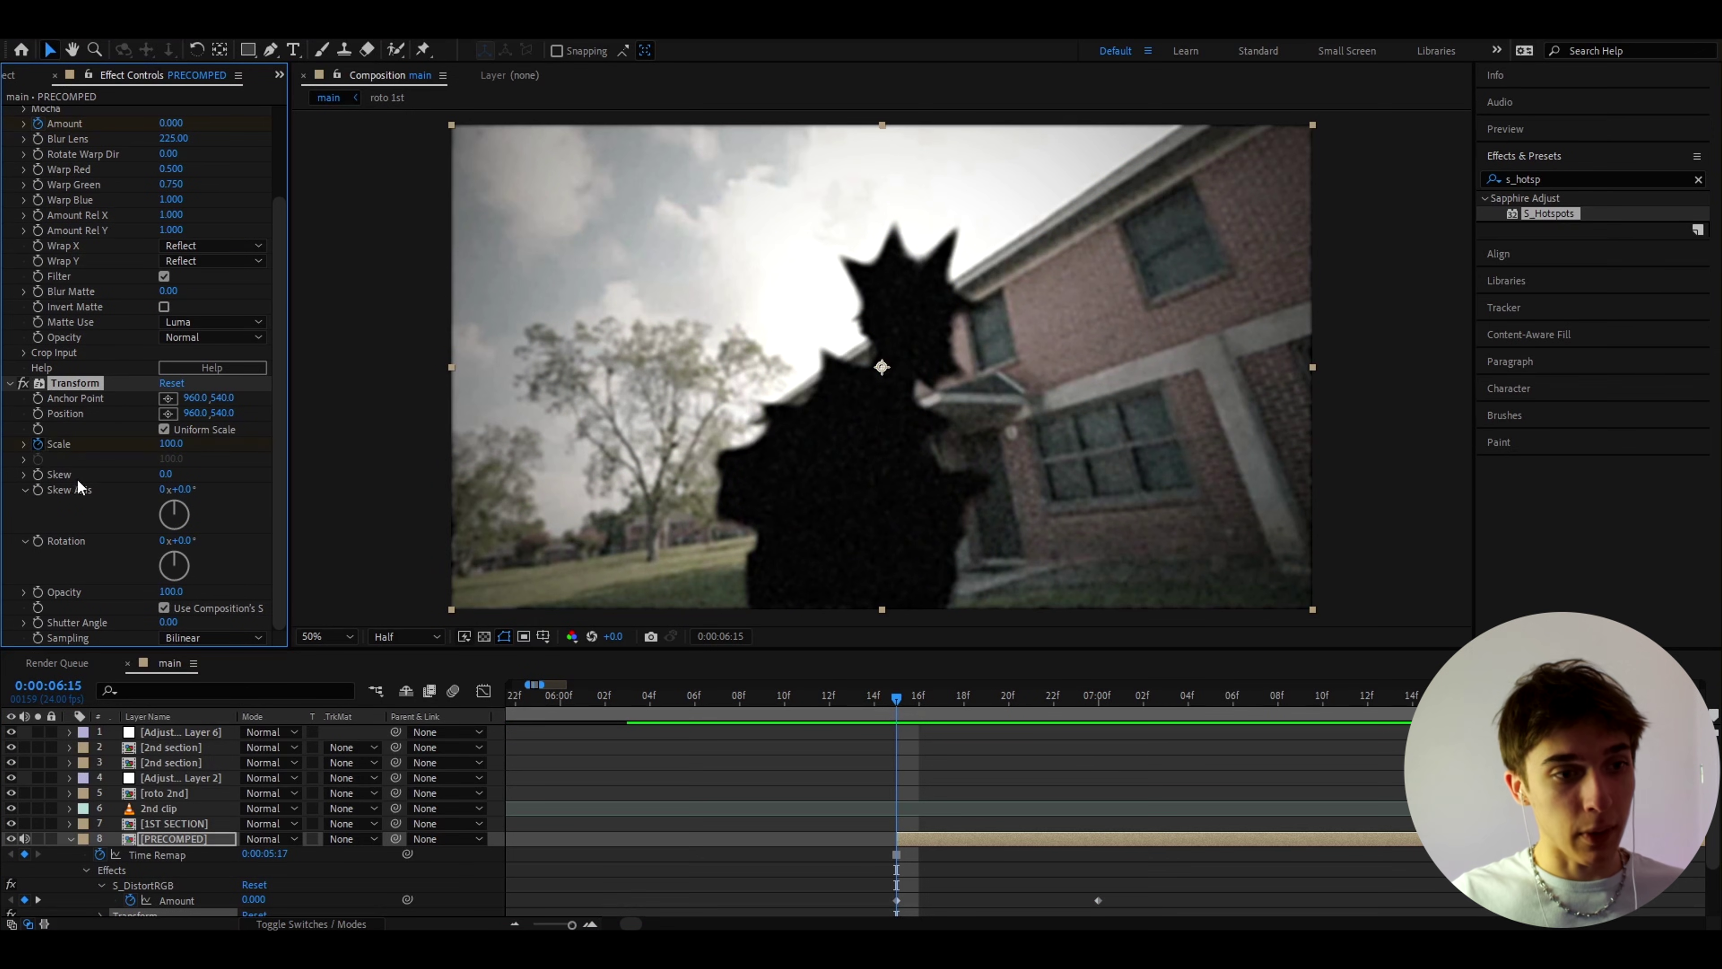
pyautogui.press('k')
pyautogui.moveTo(170, 444); pyautogui.dragTo(178, 445)
pyautogui.click(900, 694)
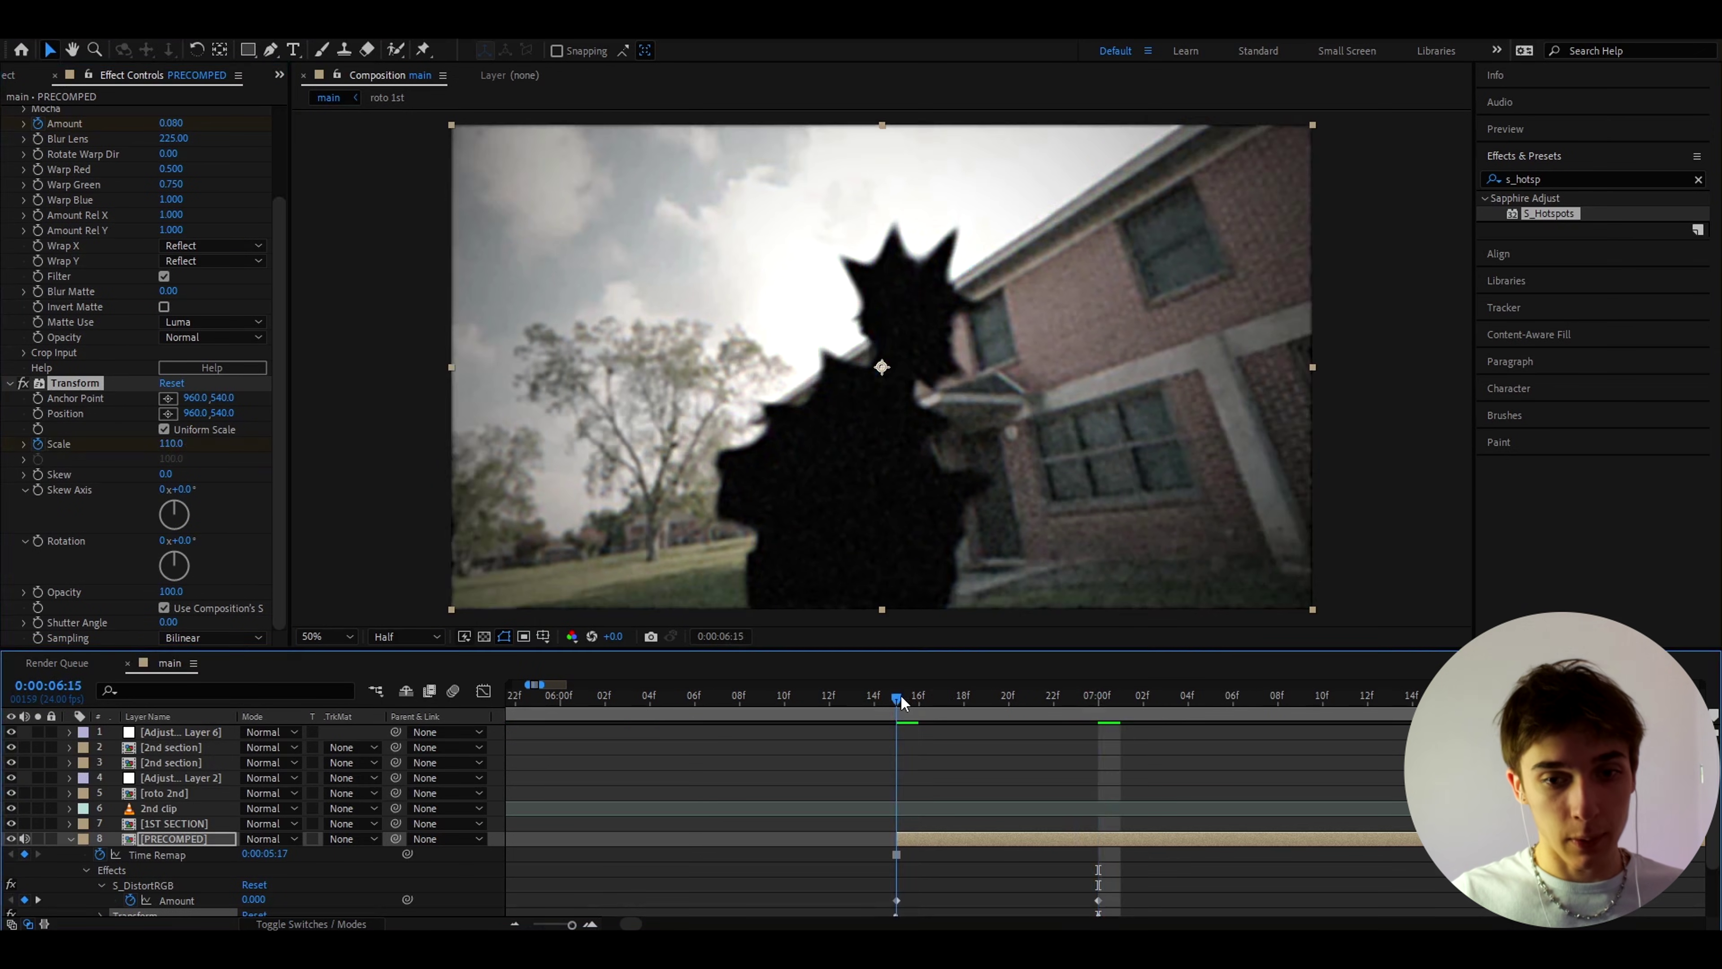
pyautogui.press('space')
pyautogui.press('space')
# Add S_Hotspots to the frozen layer and keyframe Threshold from 0 at 0:00:06:15 to 0.7 at 0:00:07:00.
pyautogui.hotkey('ctrl', 'space')
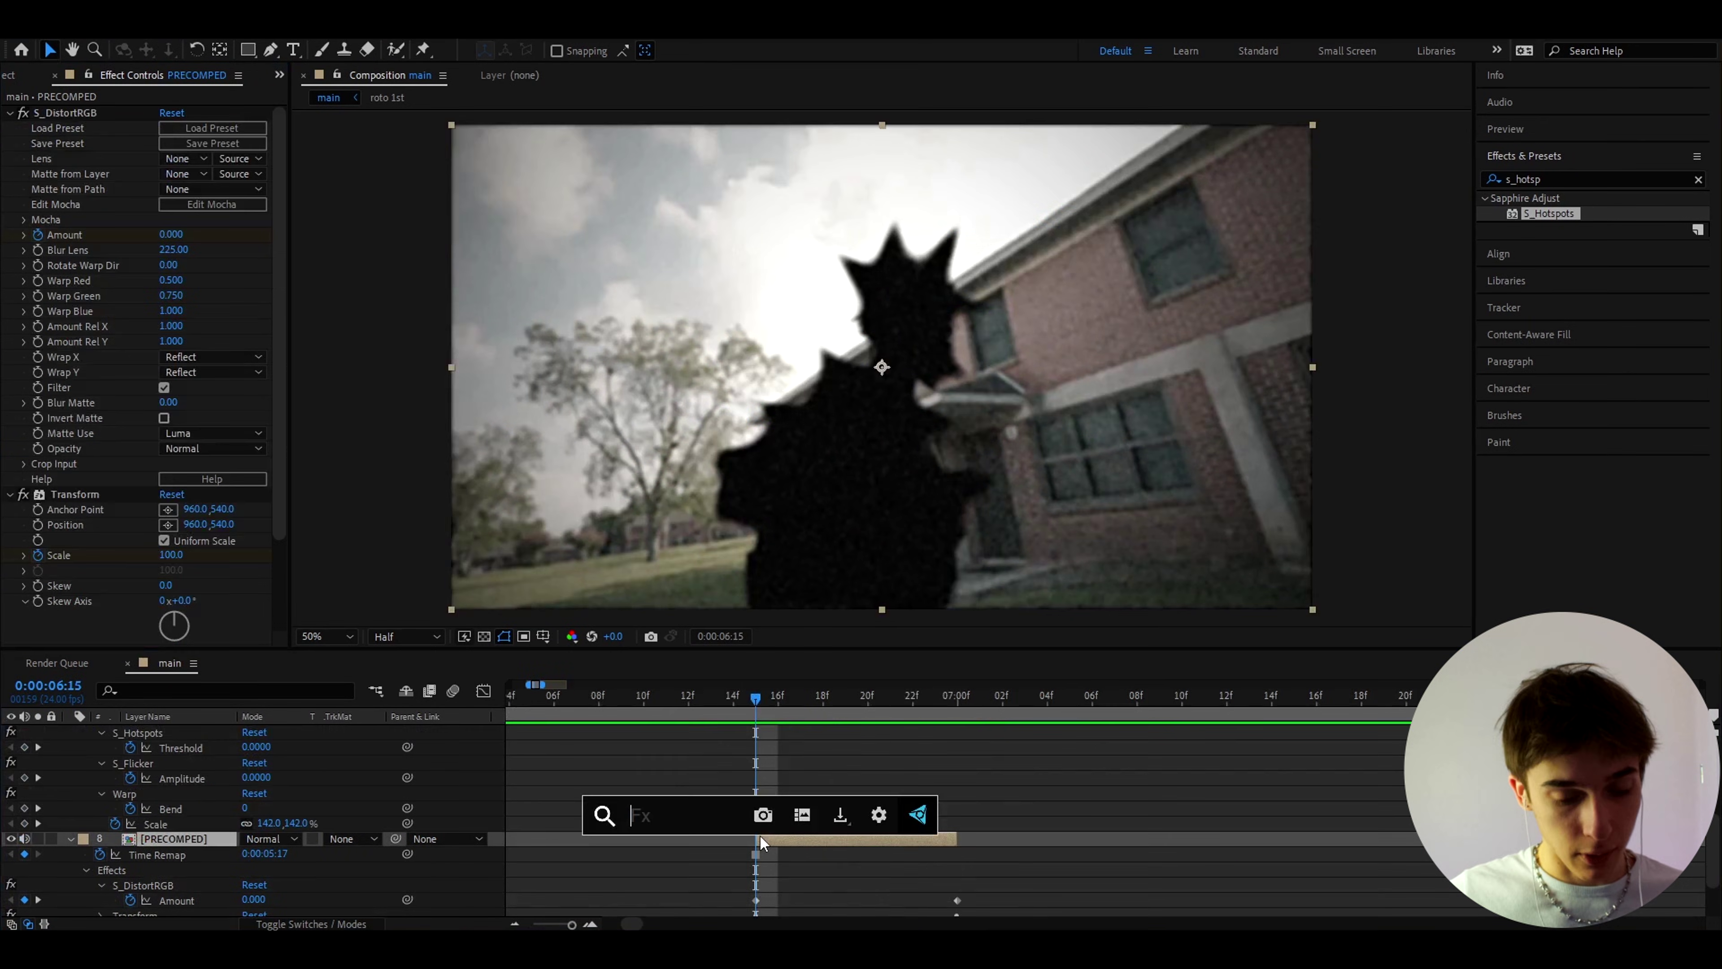
pyautogui.write('s_hot')
pyautogui.click(644, 753)
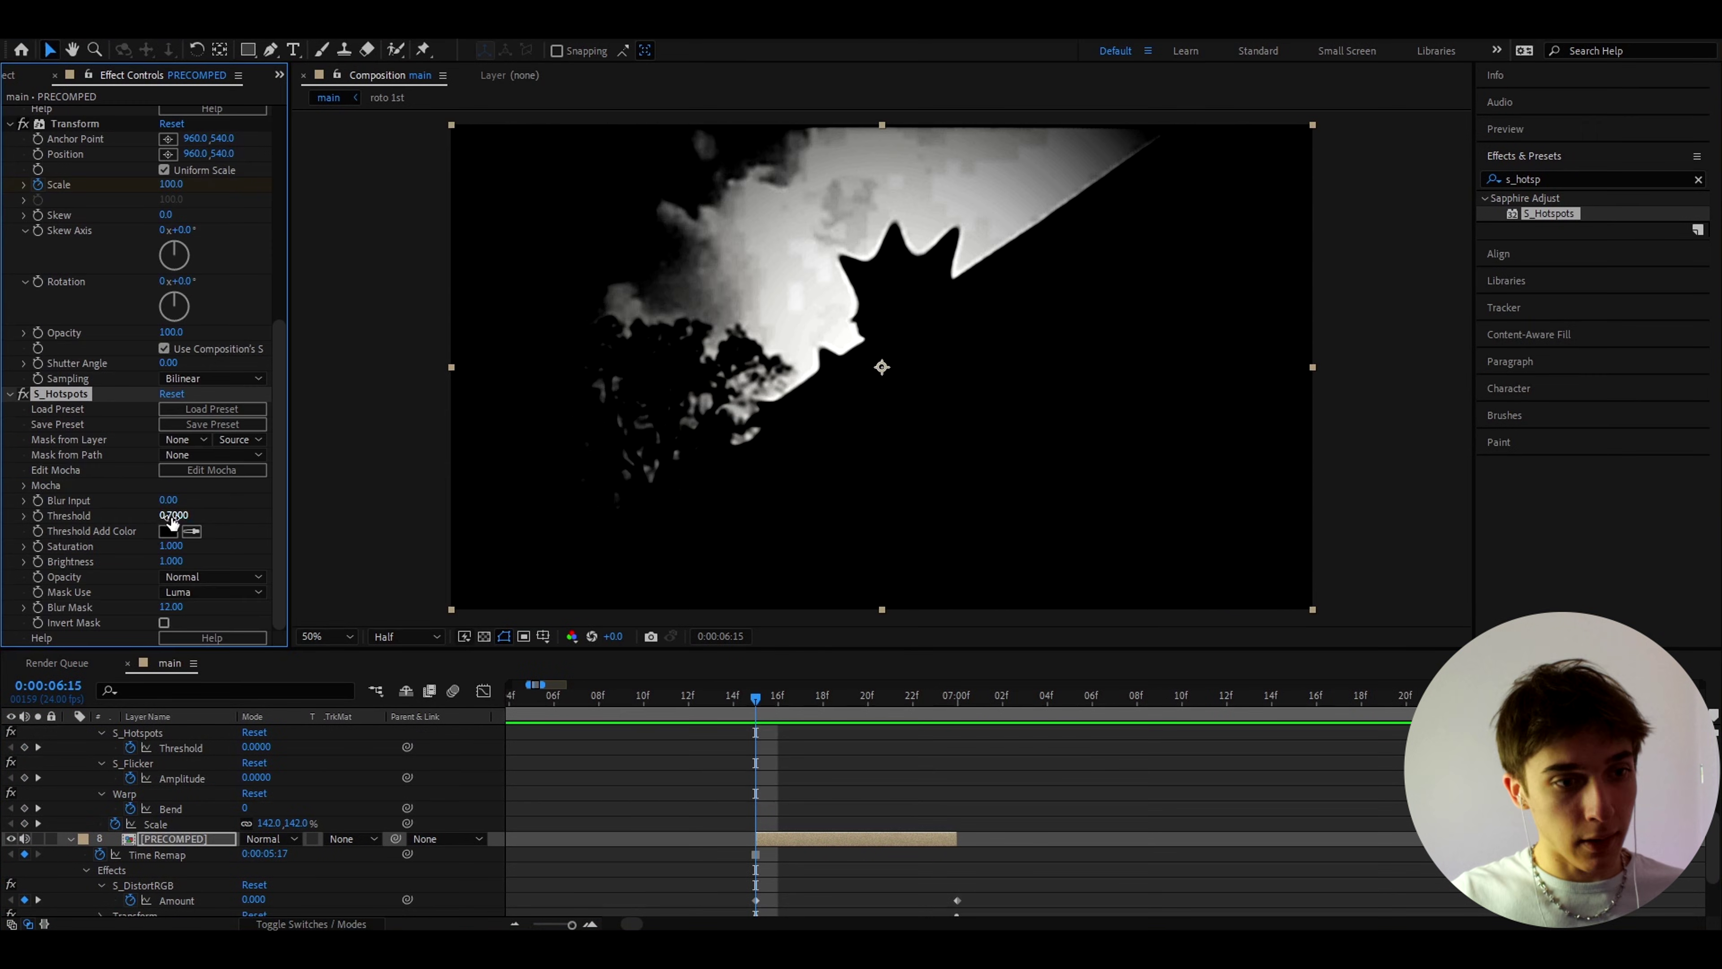
pyautogui.moveTo(937, 697); pyautogui.dragTo(958, 697)
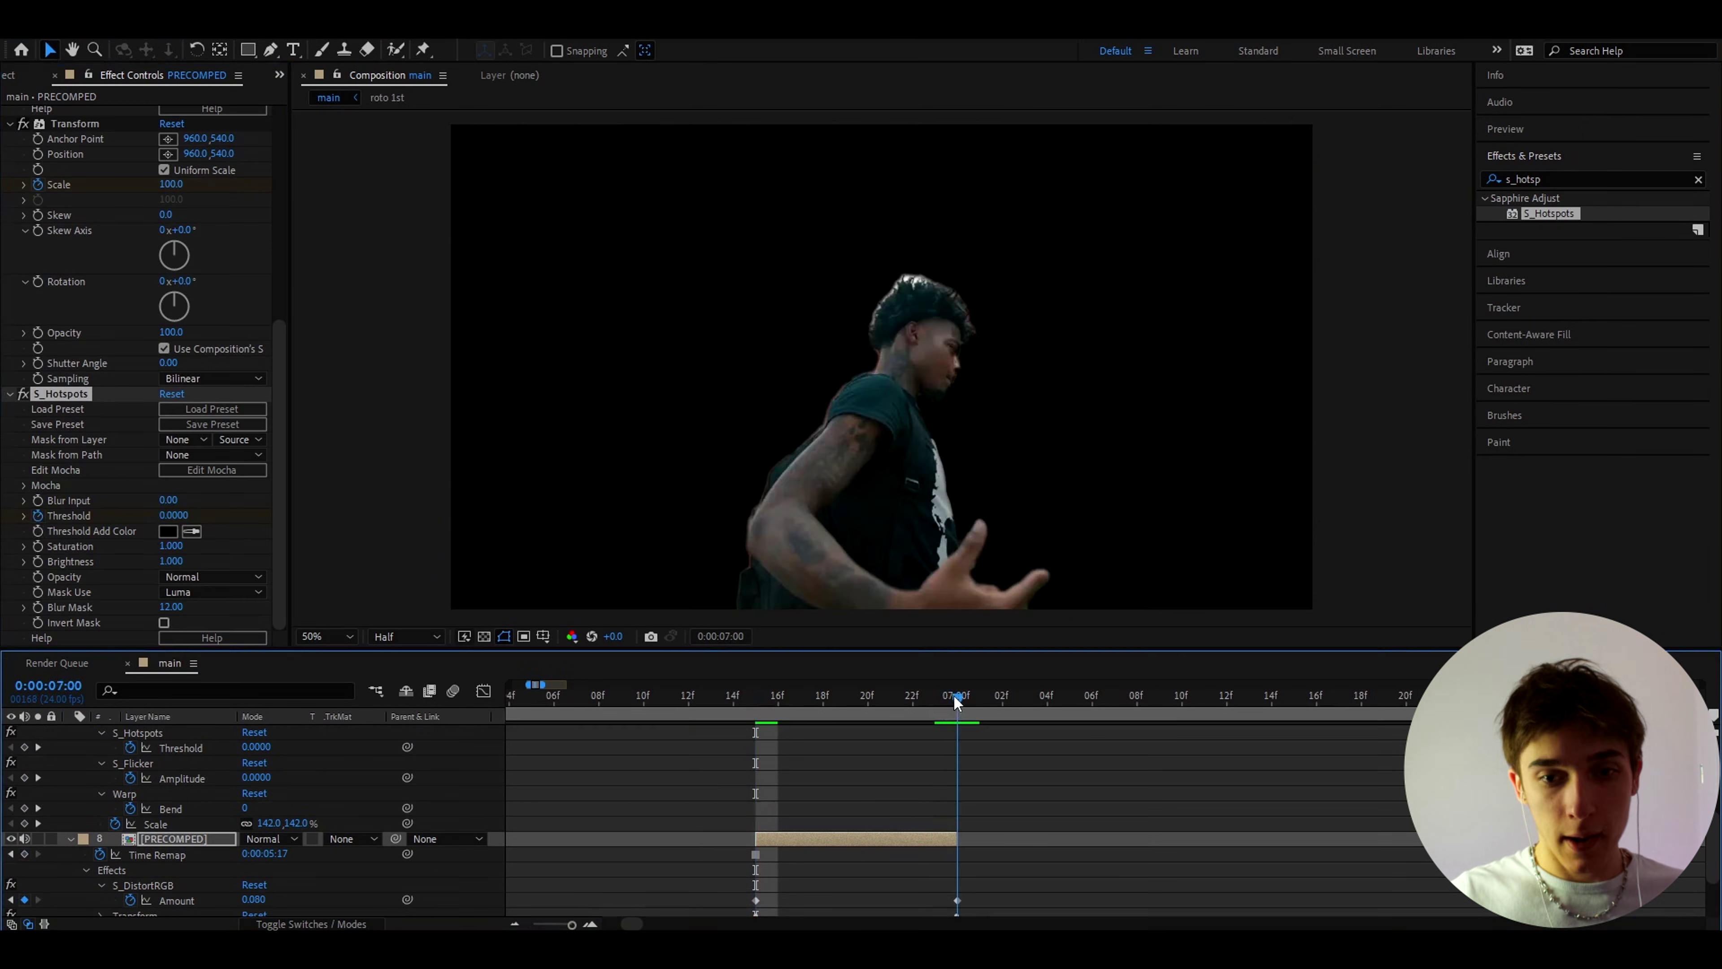
pyautogui.click(176, 516)
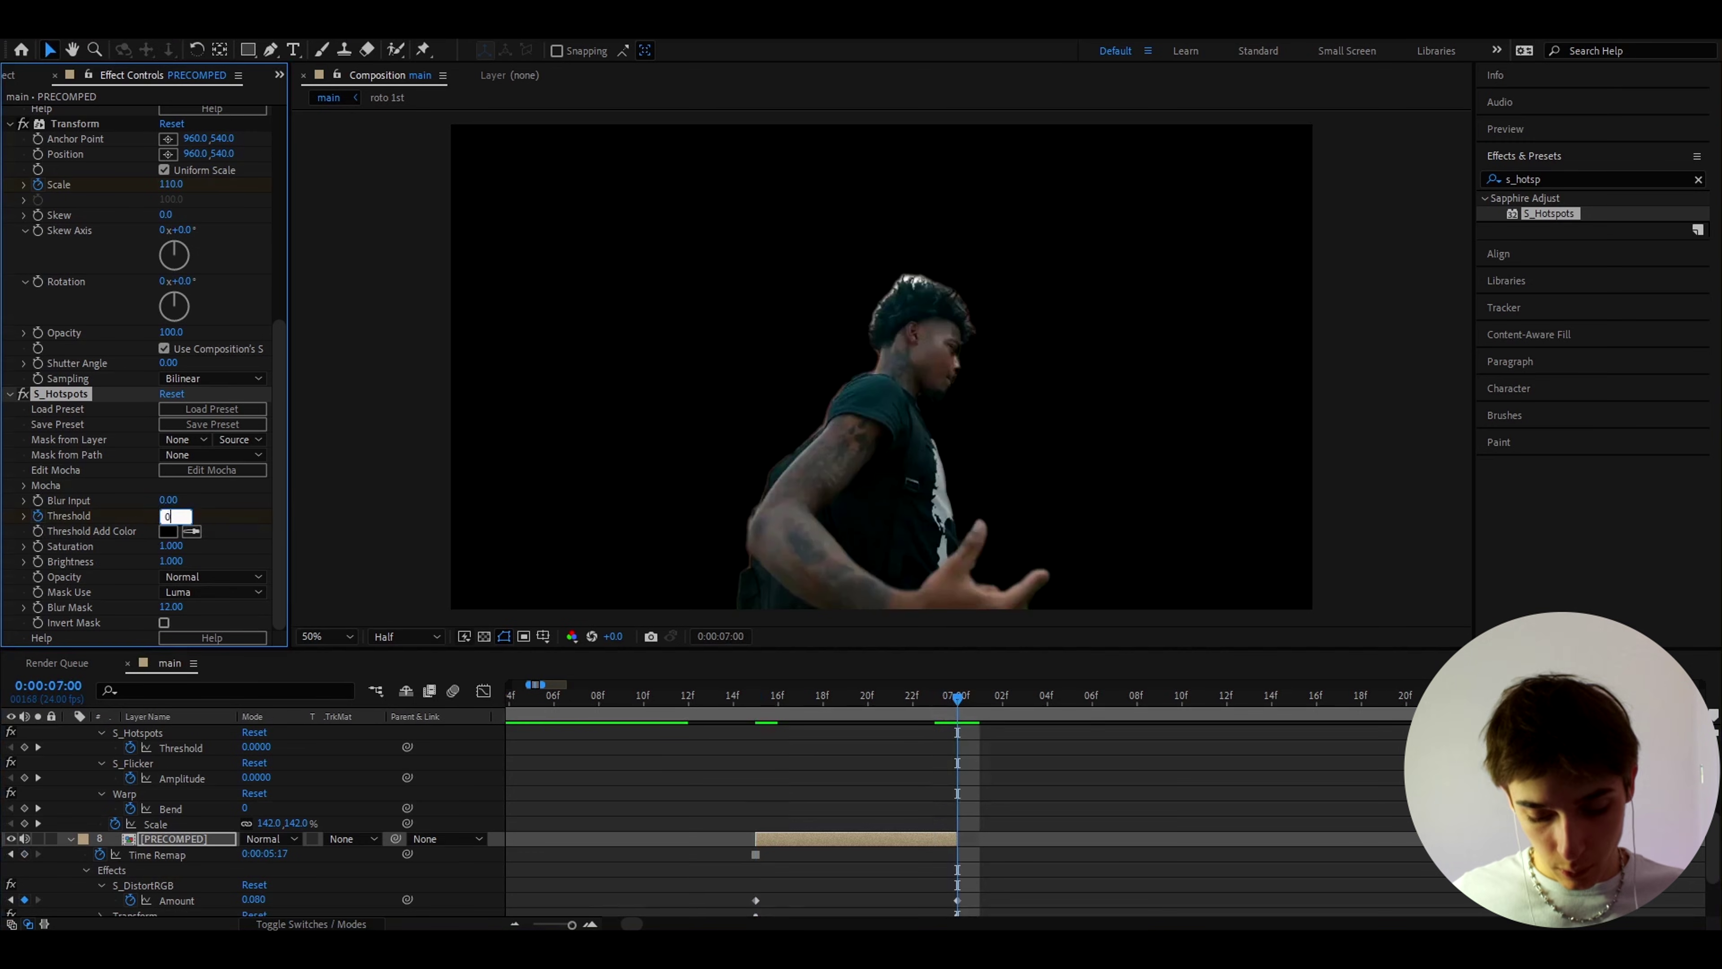
pyautogui.write('0.7')
pyautogui.press('Return')
# Add Liquify to the frozen layer at 0:00:06:15 and warp the silhouette's head and shoulder edges outward into longer spikes.
pyautogui.moveTo(848, 694); pyautogui.dragTo(755, 695)
pyautogui.hotkey('ctrl', 'space')
pyautogui.write('liquify')
pyautogui.press('Return')
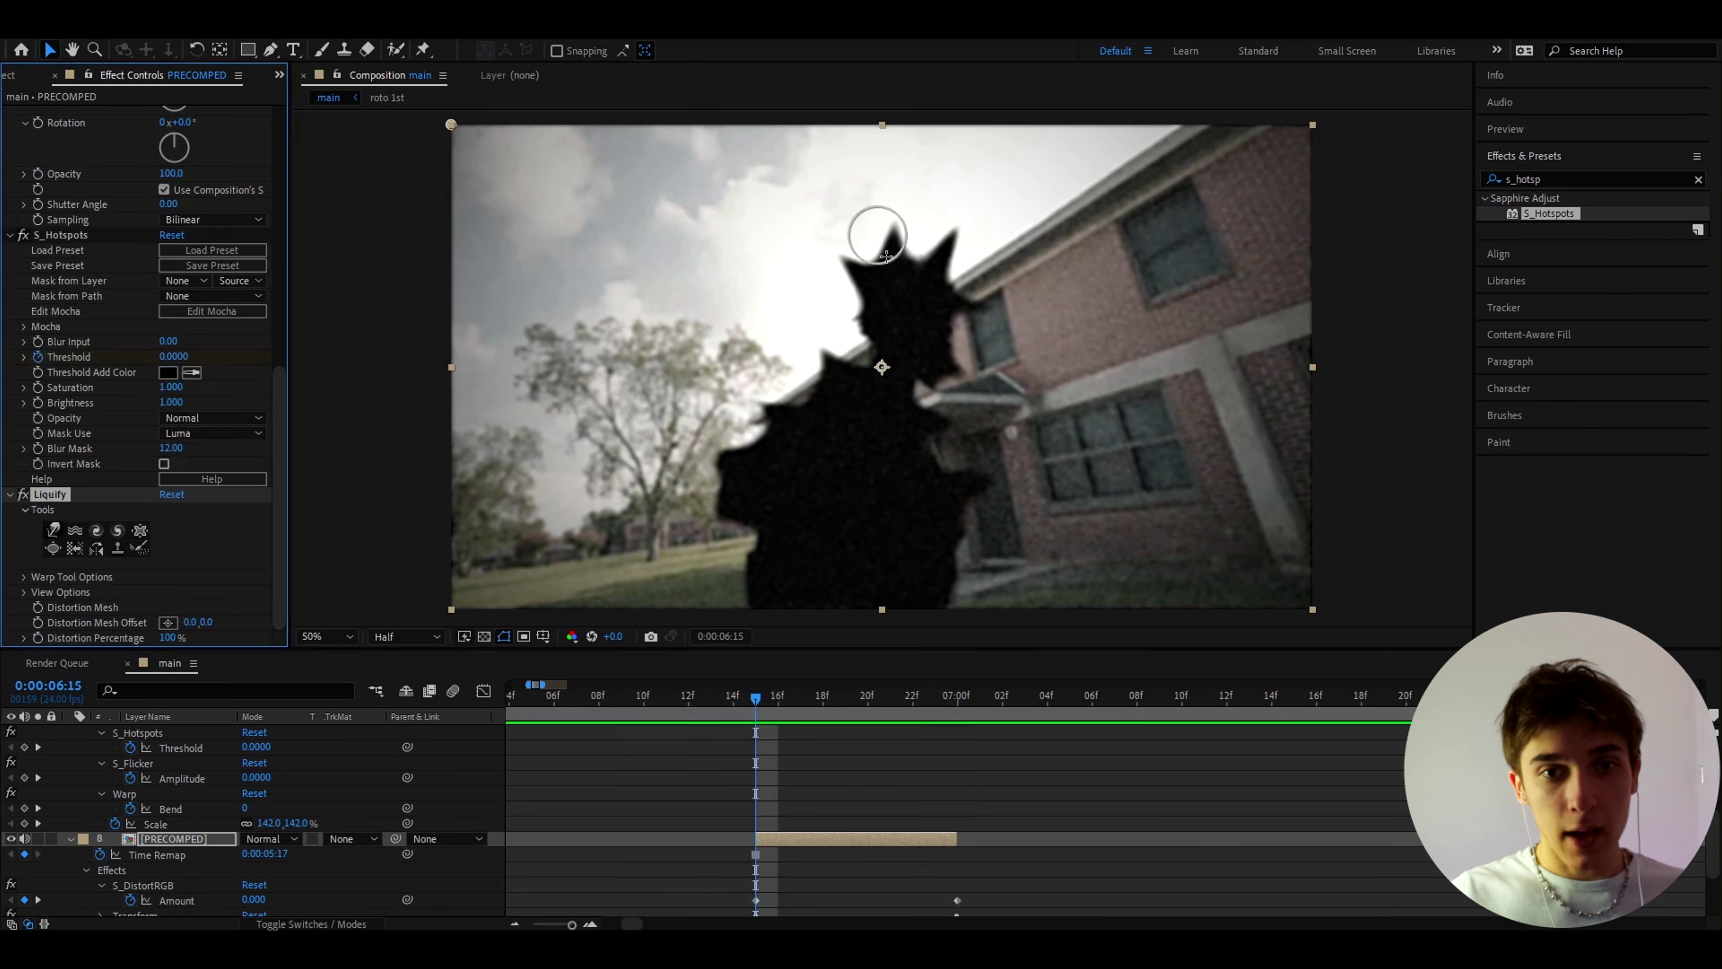
pyautogui.moveTo(864, 283); pyautogui.dragTo(732, 242)
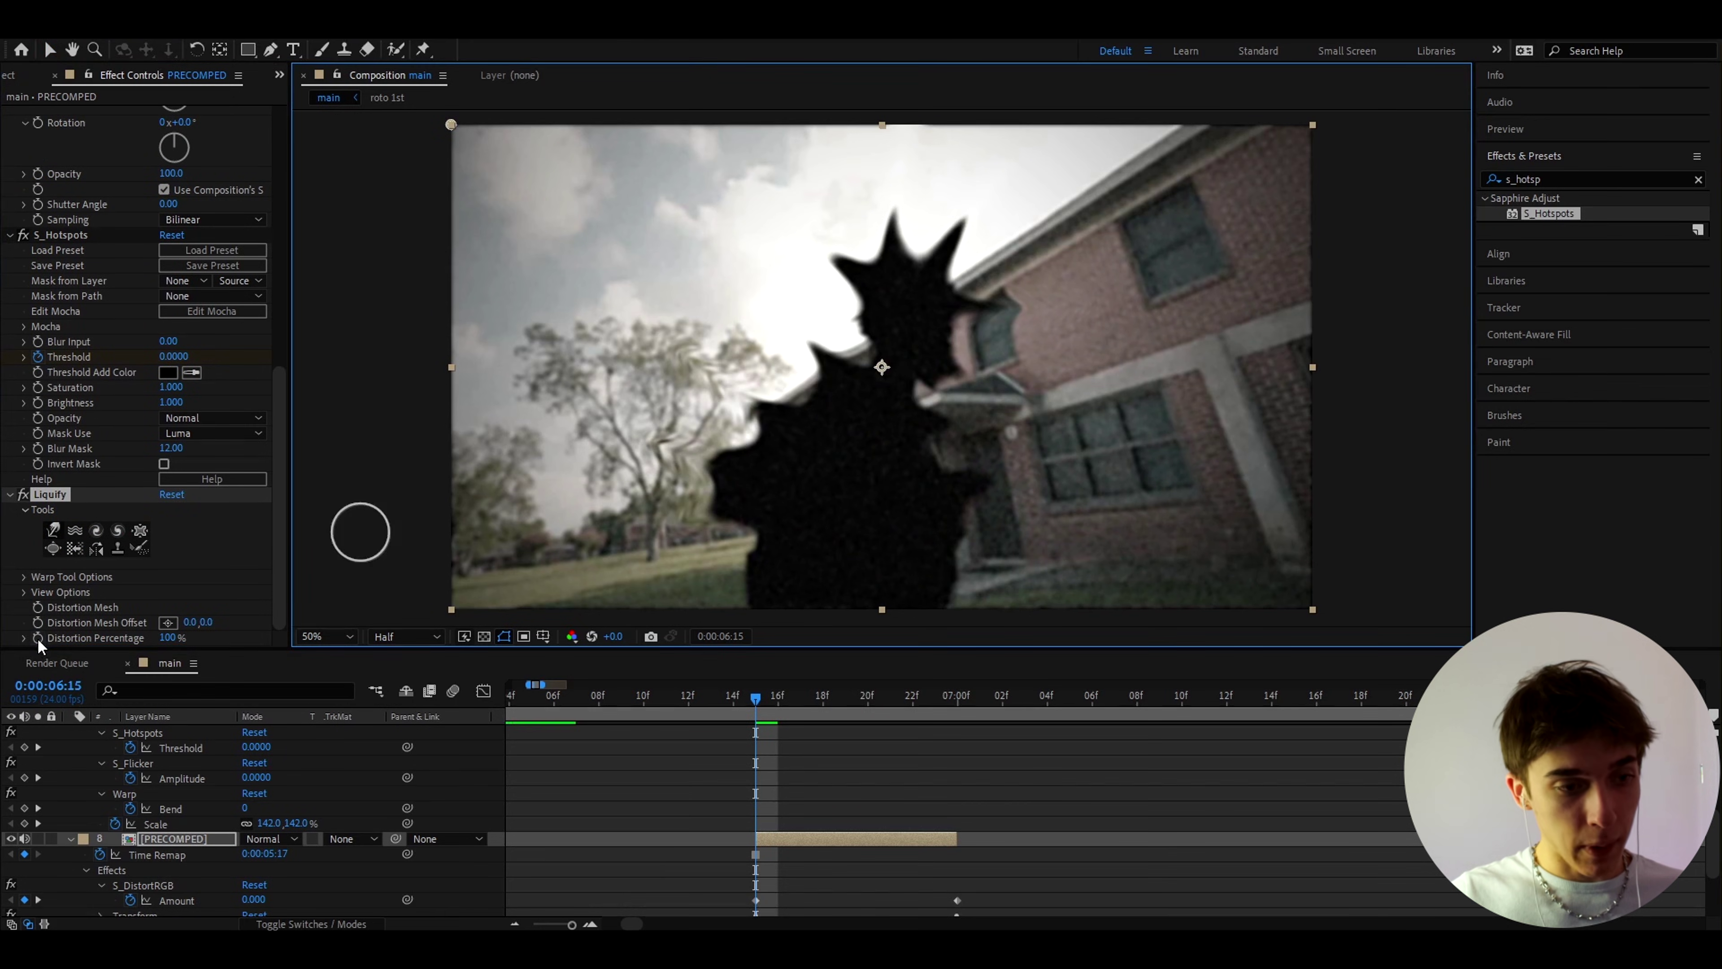
# Keyframe the Liquify Distortion Percentage from 0% at 0:00:06:15 to 200% at 0:00:07:00.
pyautogui.click(38, 638)
pyautogui.scroll(-1, 617, 808)
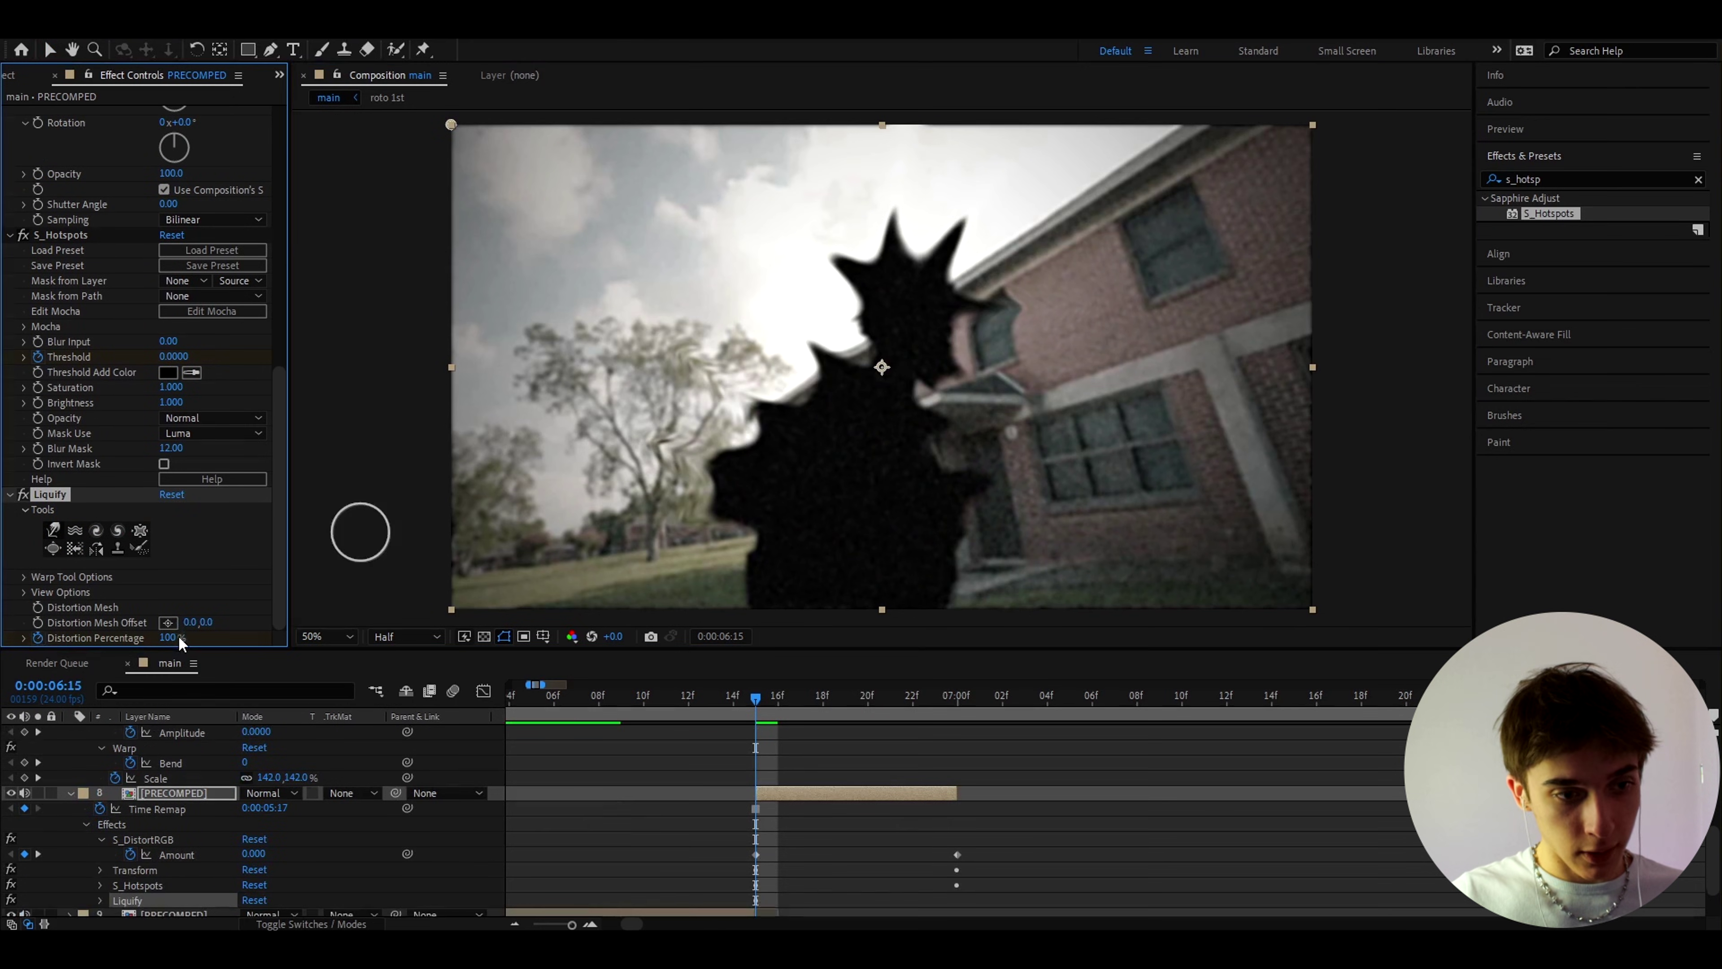
pyautogui.moveTo(57, 637); pyautogui.dragTo(37, 638)
pyautogui.moveTo(936, 705); pyautogui.dragTo(957, 700)
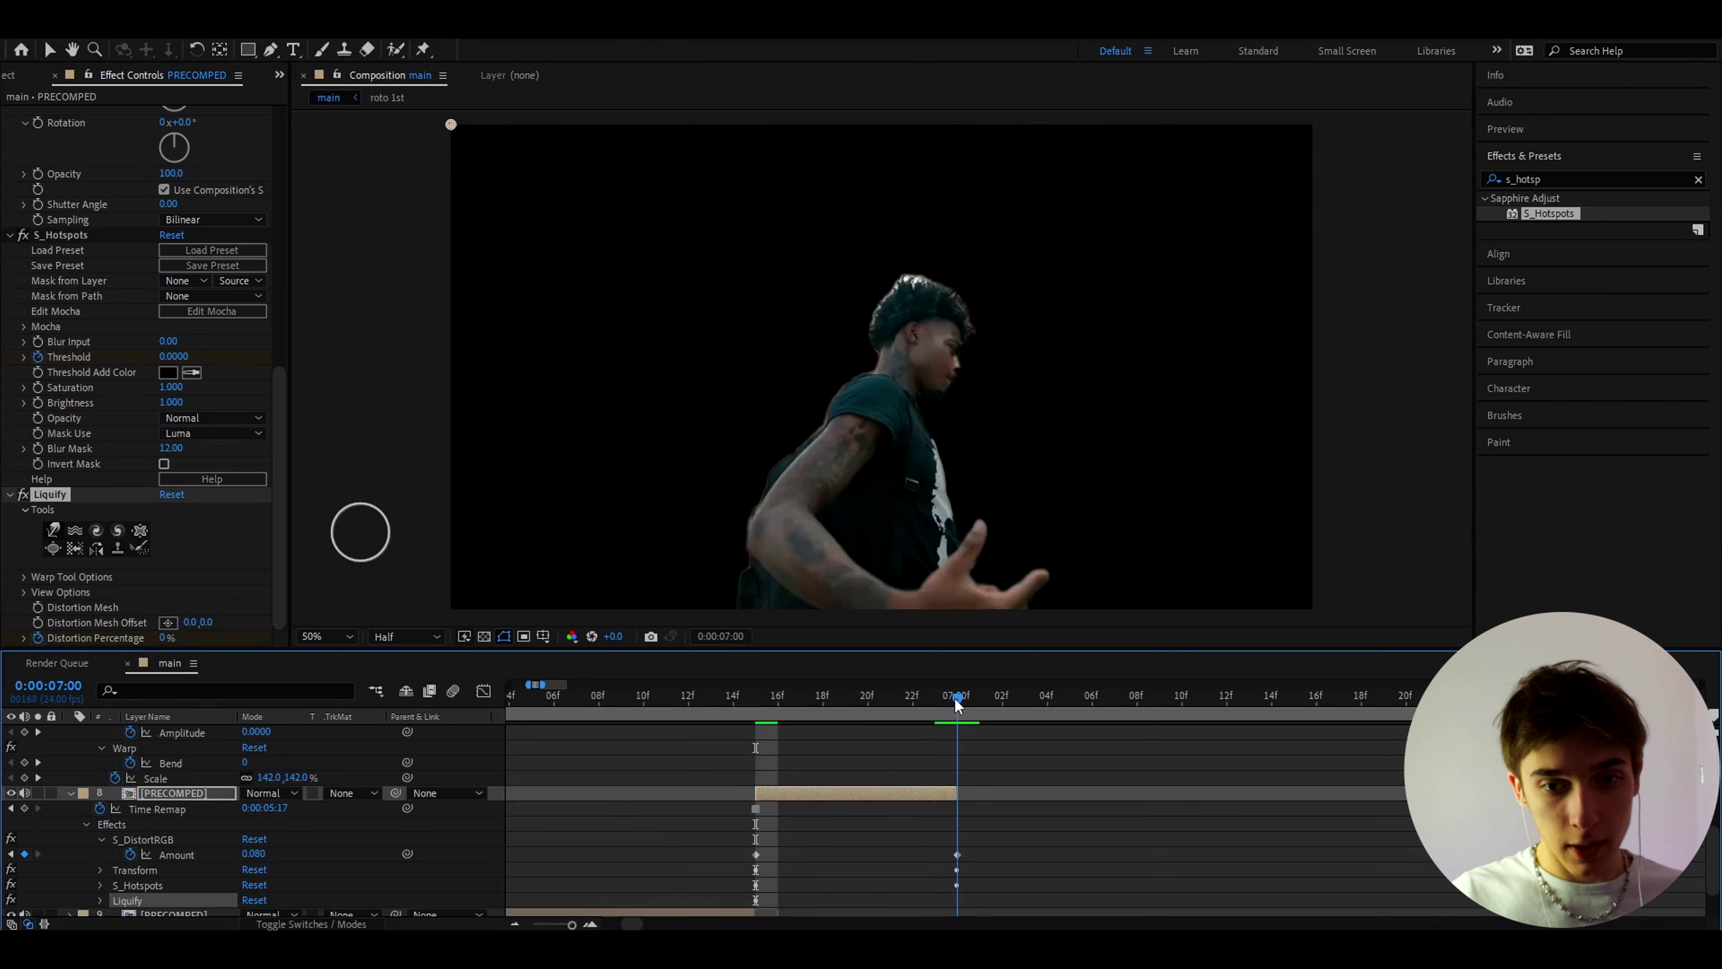
pyautogui.click(166, 638)
pyautogui.write('200')
pyautogui.press('Return')
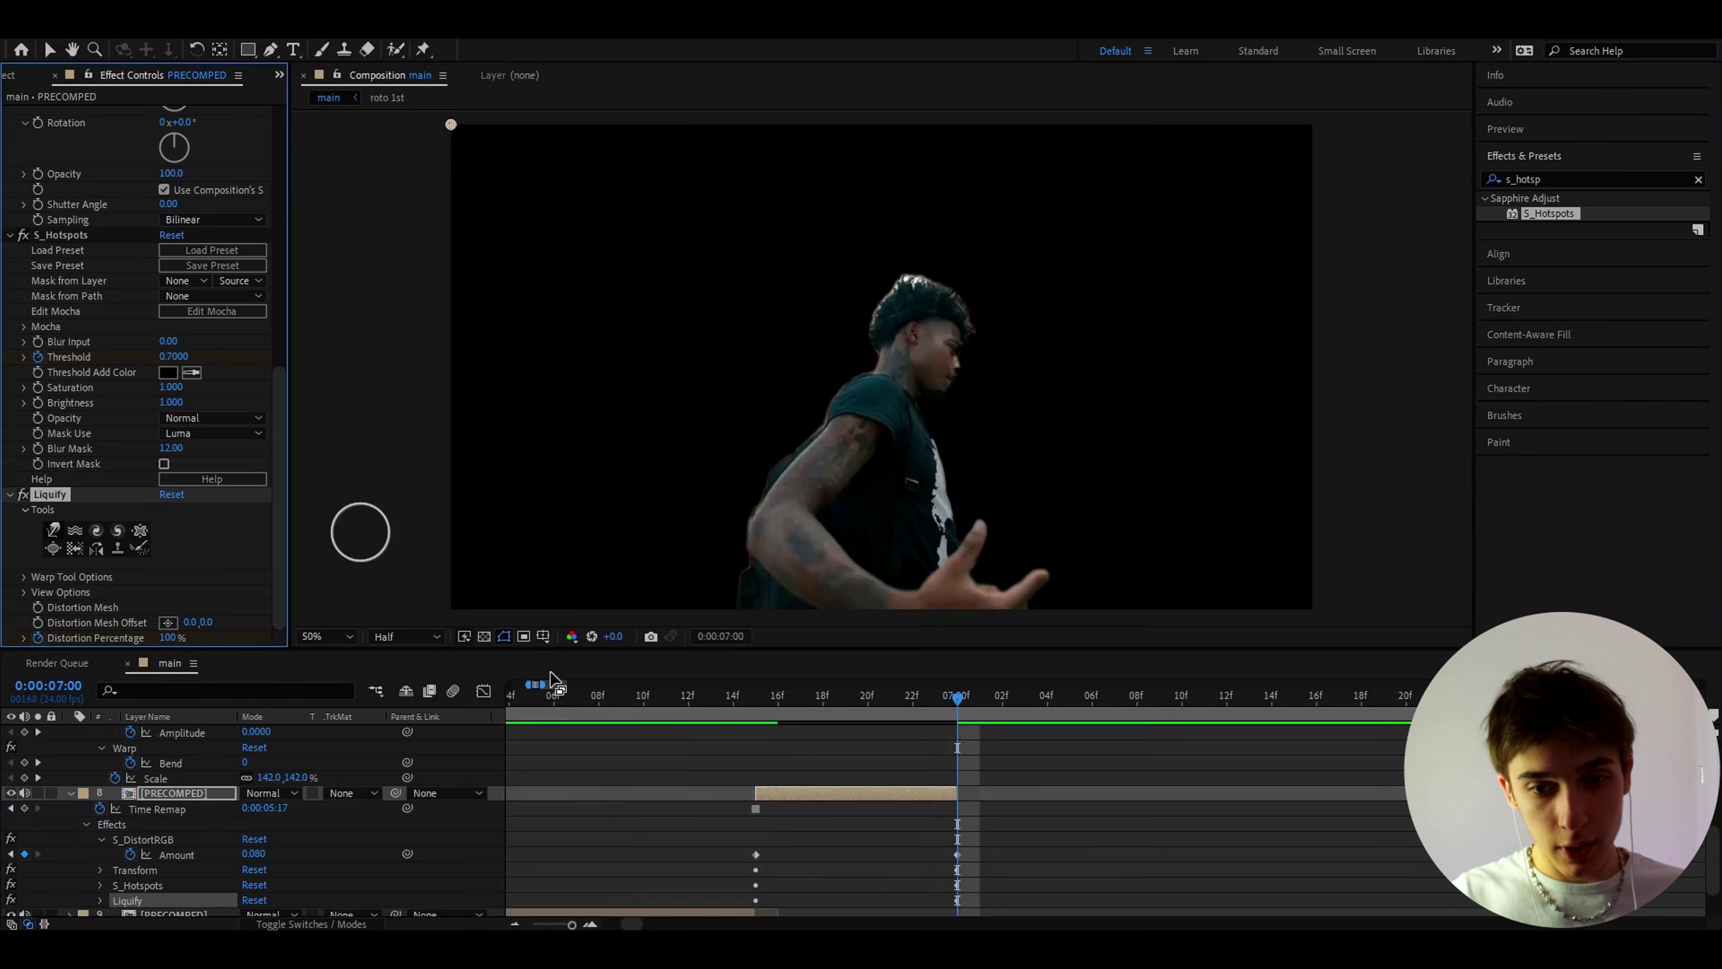
# Scale the frozen PRECOMPED layer to 144% and play back the animation from 0:00:05:19.
pyautogui.scroll(-2, 755, 833)
pyautogui.moveTo(756, 701); pyautogui.dragTo(831, 695)
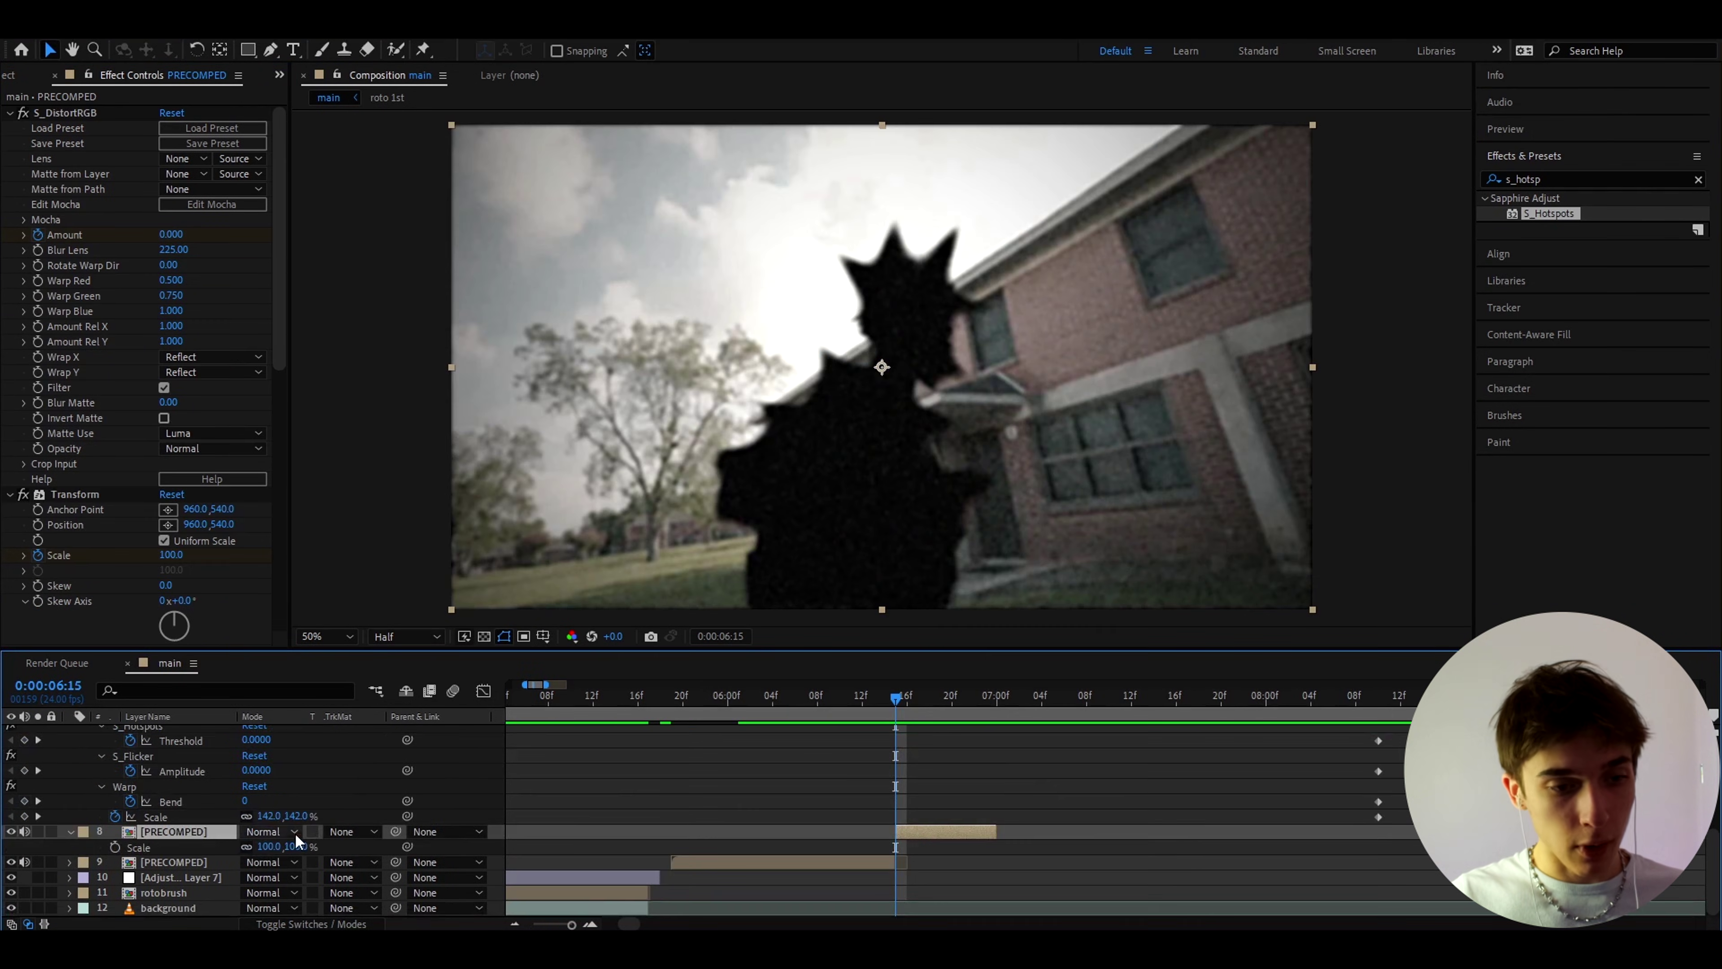
pyautogui.press('s')
pyautogui.moveTo(273, 846); pyautogui.dragTo(297, 833)
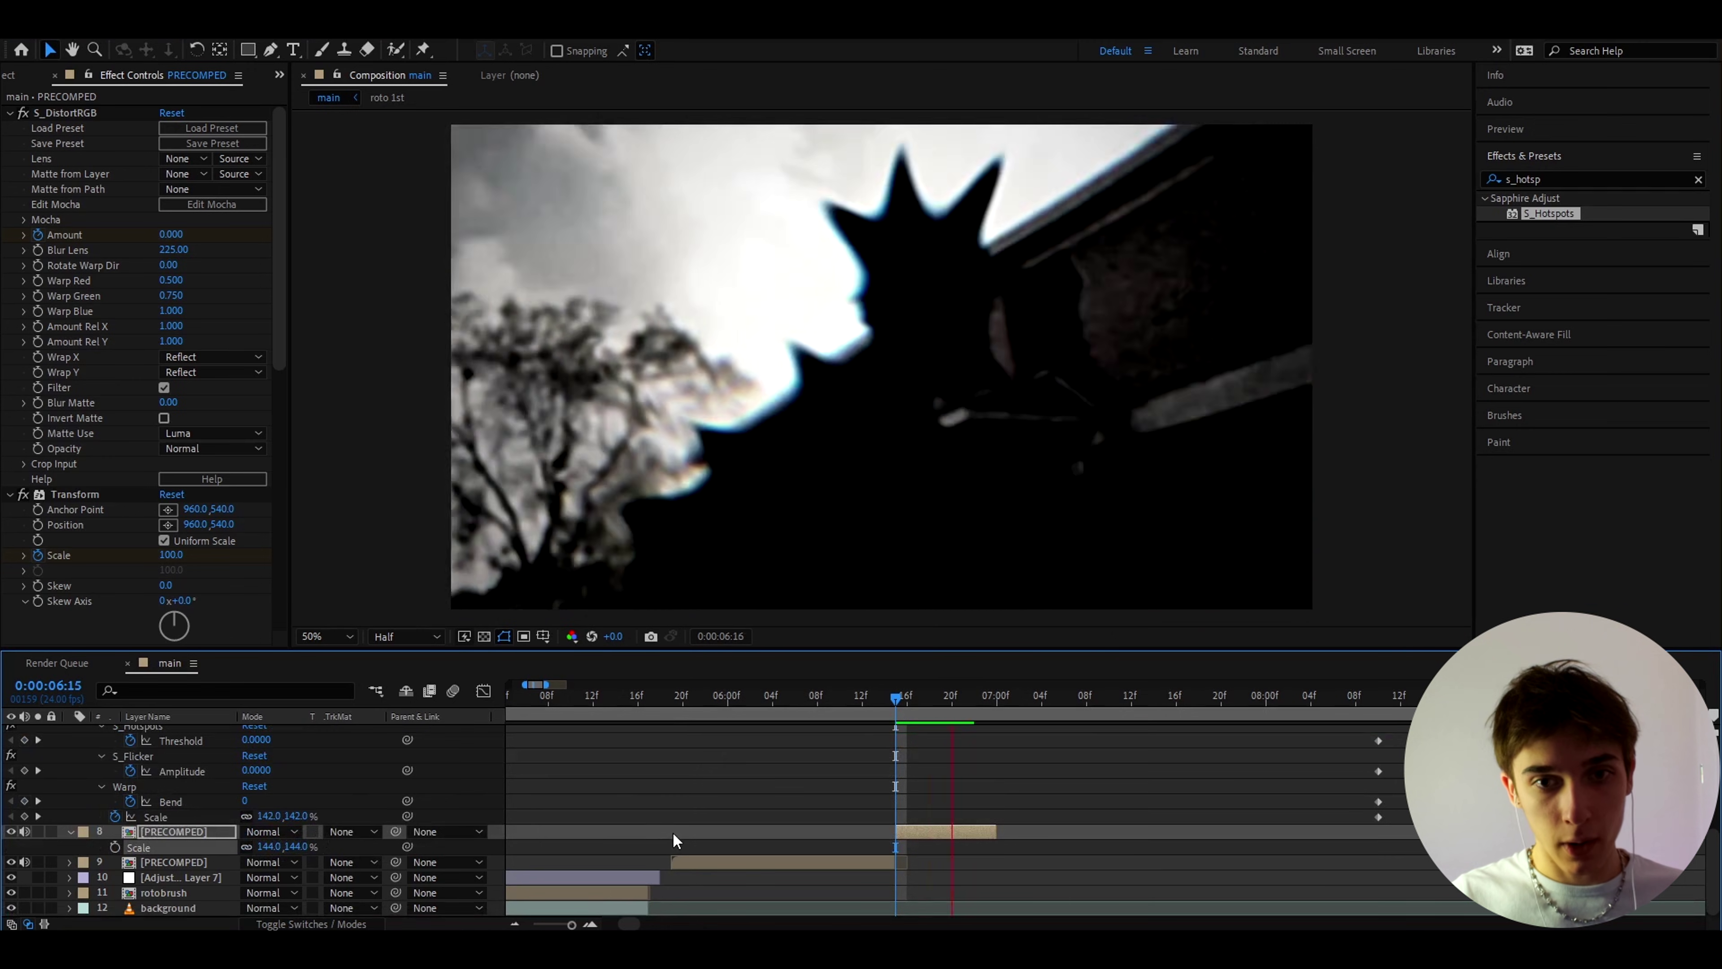
pyautogui.moveTo(882, 701); pyautogui.dragTo(715, 708)
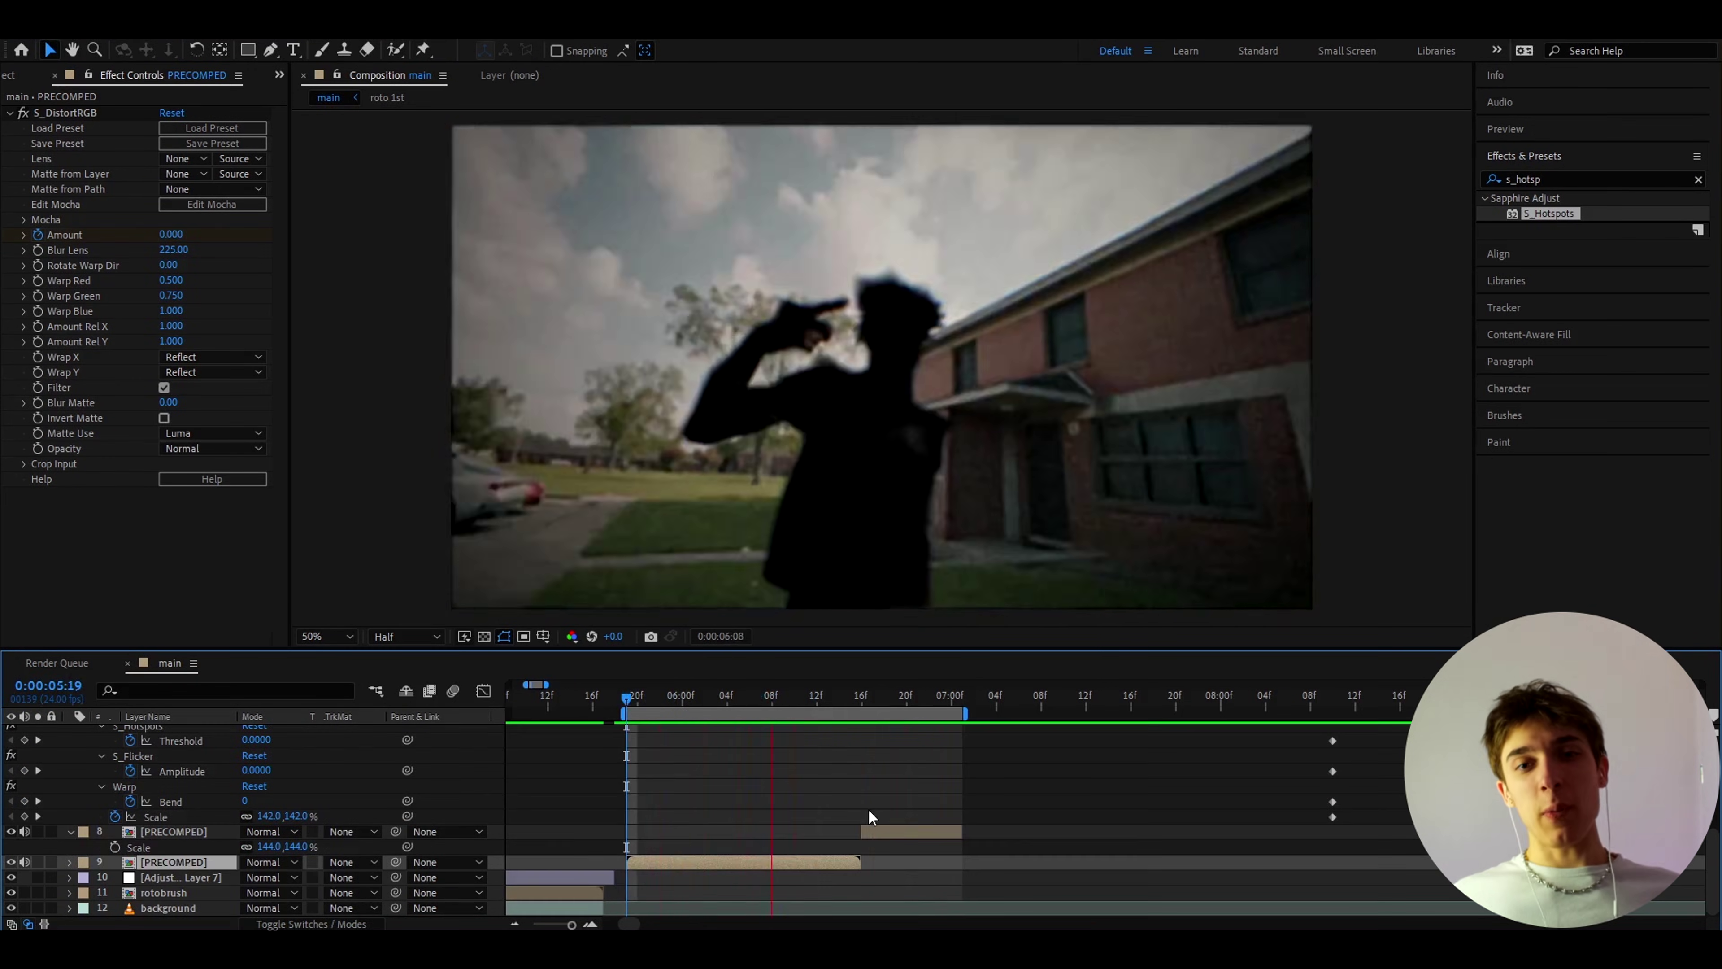